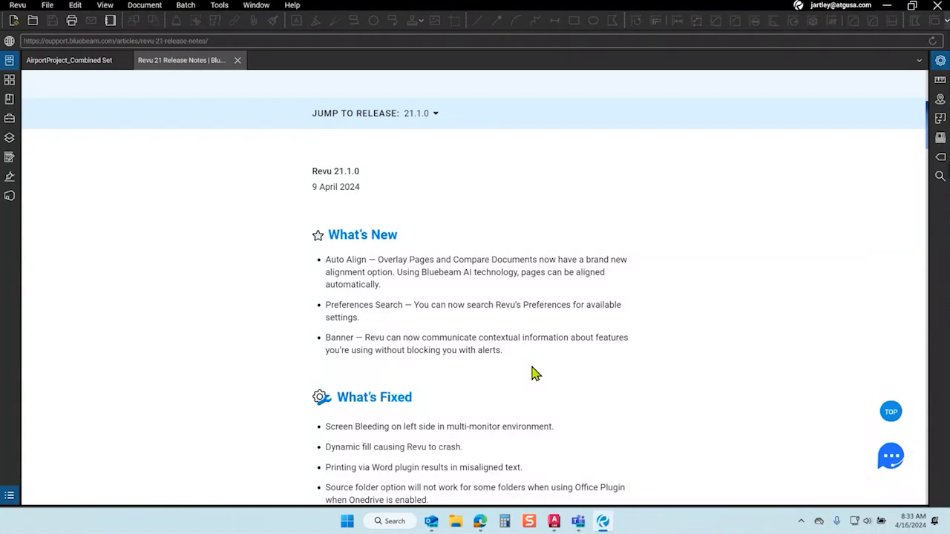
# - Read the What's New and What's Fixed sections of the Revu 21.1.0 release notes
pyautogui.scroll(-3, 532, 374)
pyautogui.scroll(-3, 416, 310)
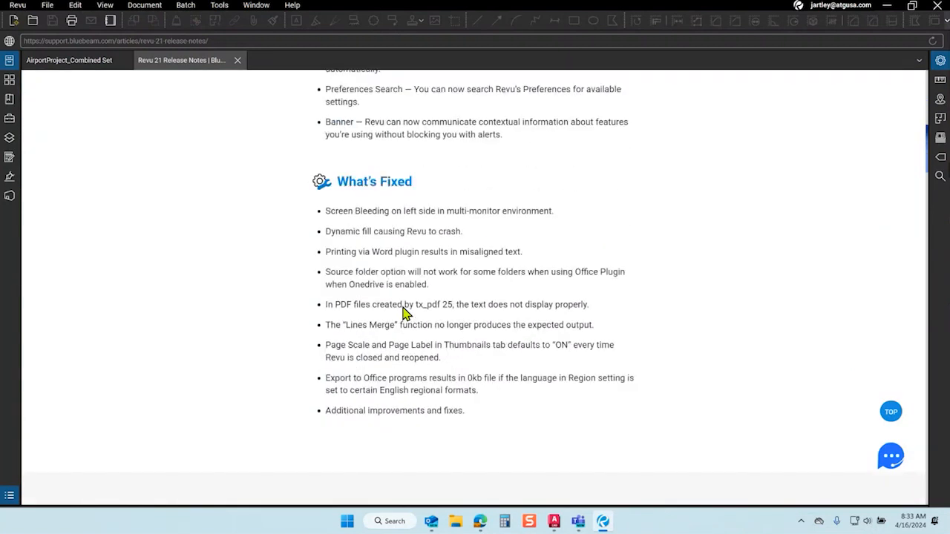
pyautogui.scroll(5, 503, 383)
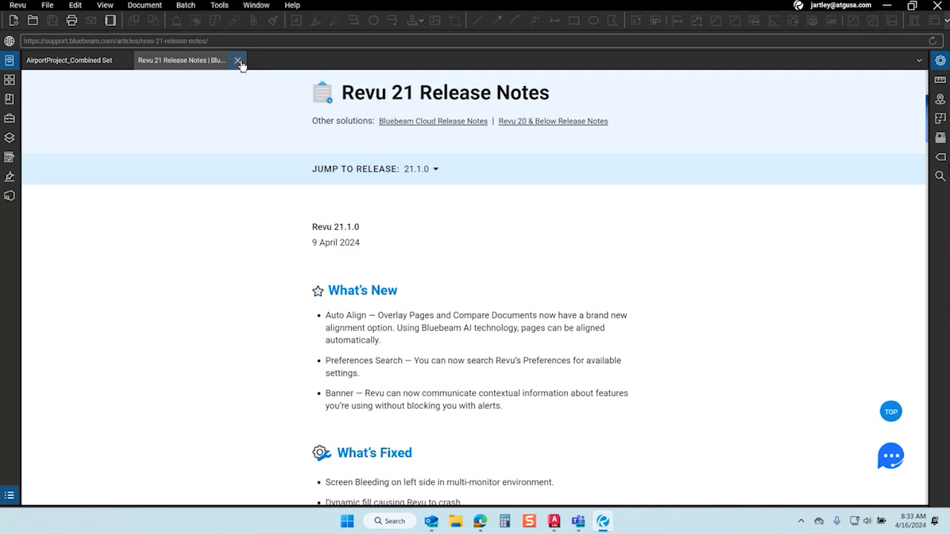
# - Open the Bluebeam Cloud release notes and review the What's New items for iOS App Version 1.12
pyautogui.click(432, 122)
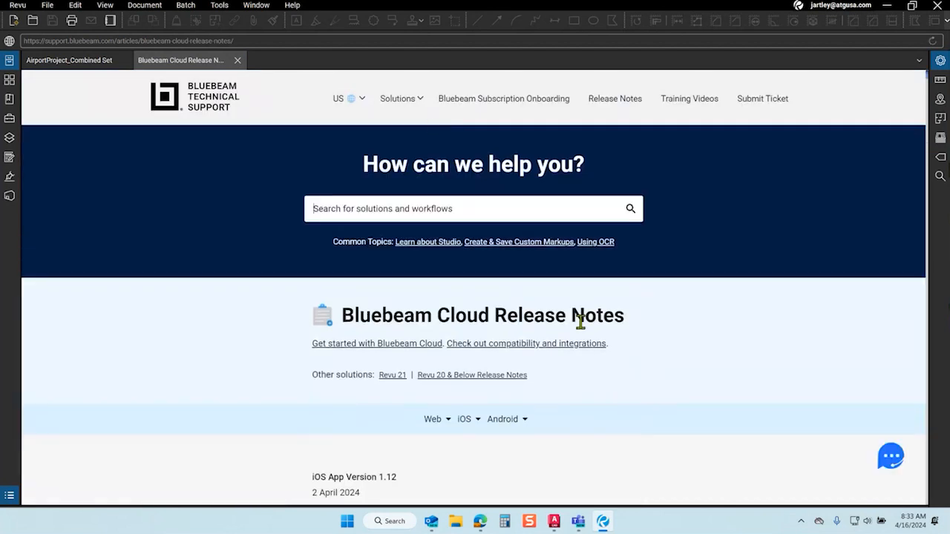
pyautogui.scroll(-5, 580, 321)
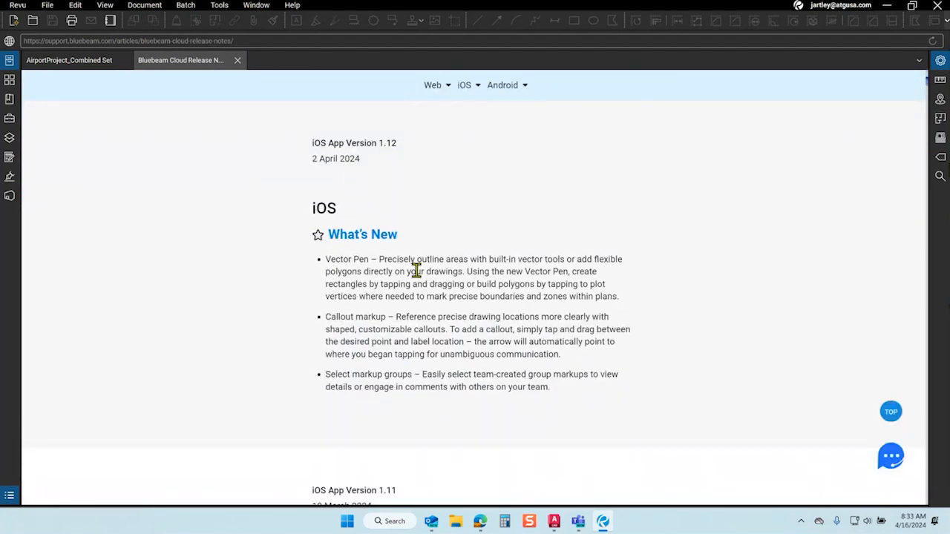
pyautogui.scroll(1, 360, 178)
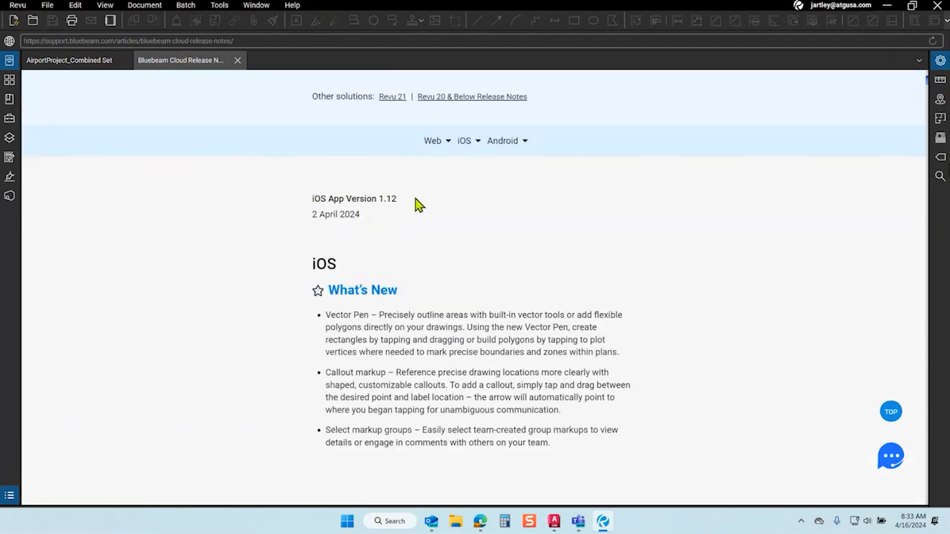
pyautogui.scroll(-1, 418, 205)
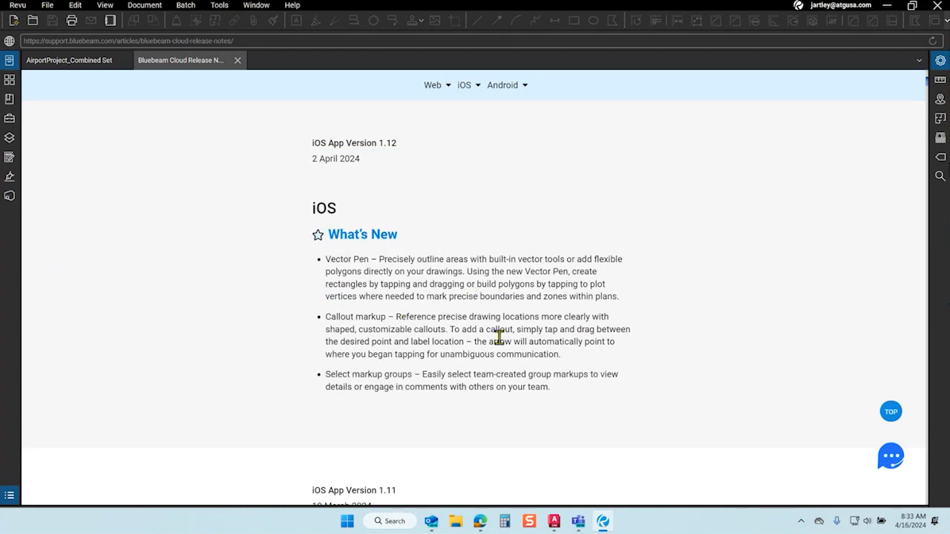
pyautogui.scroll(-3, 507, 326)
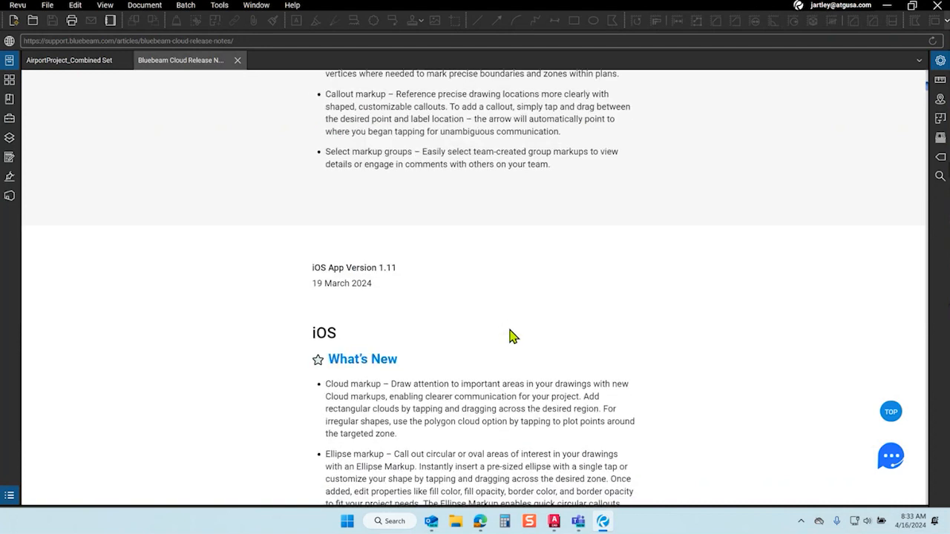
pyautogui.scroll(2, 520, 322)
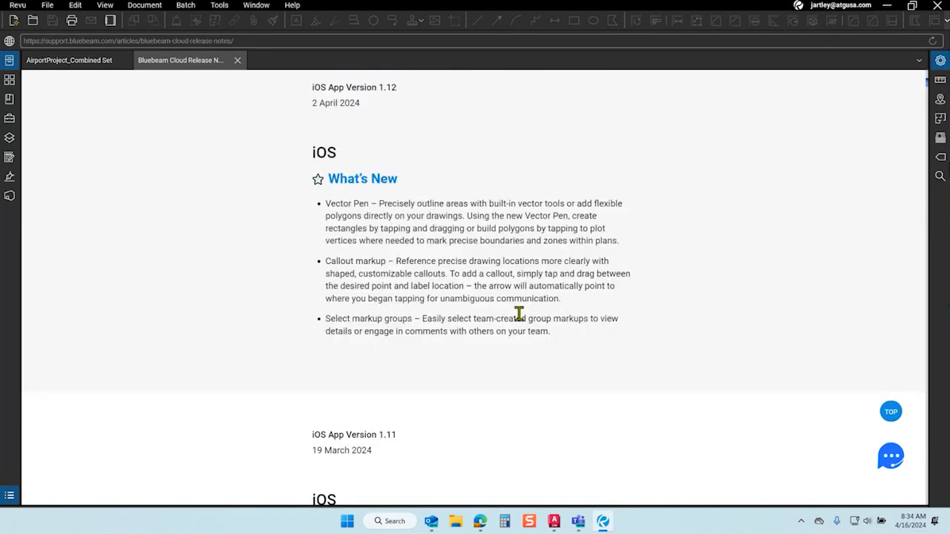
pyautogui.scroll(2, 519, 323)
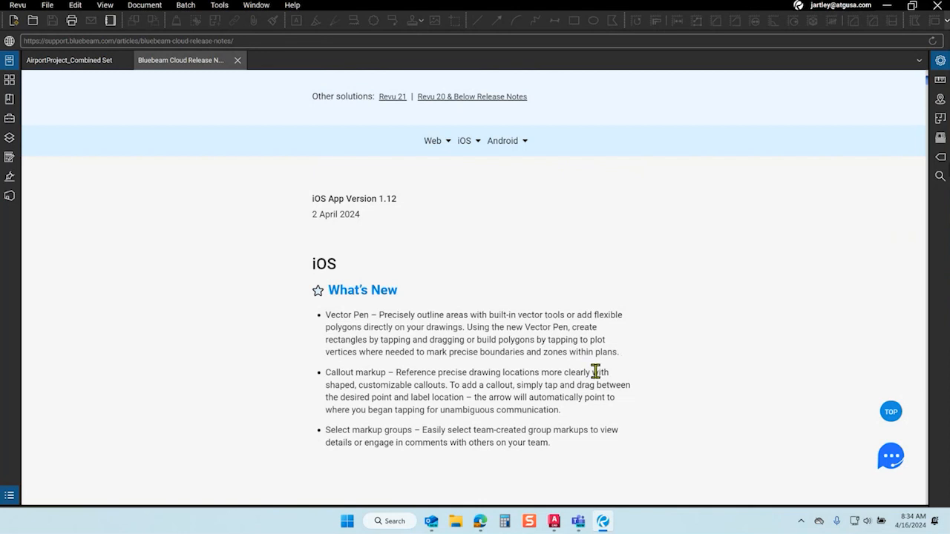
# - Switch to the AirportProject_Combined Set drawing on sheet A3.04
pyautogui.click(92, 72)
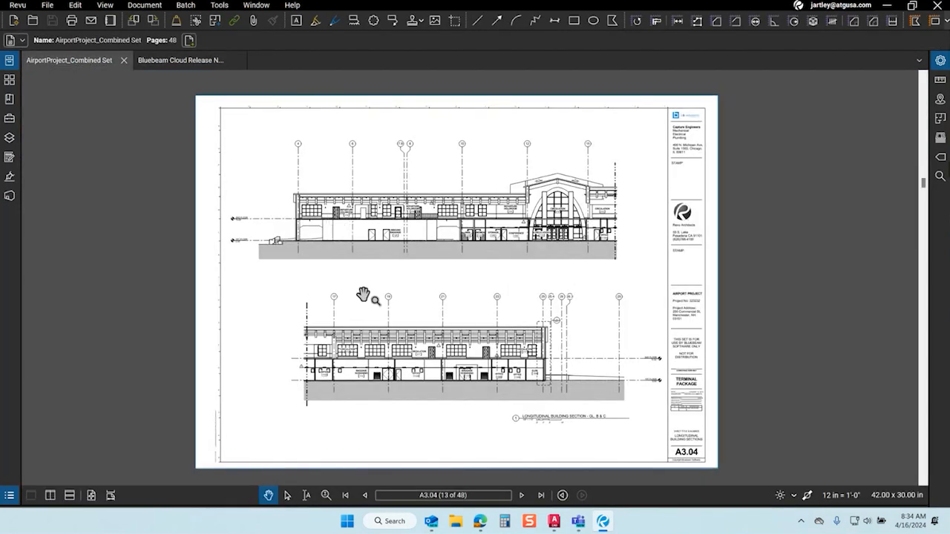
pyautogui.moveTo(364, 294); pyautogui.dragTo(364, 284)
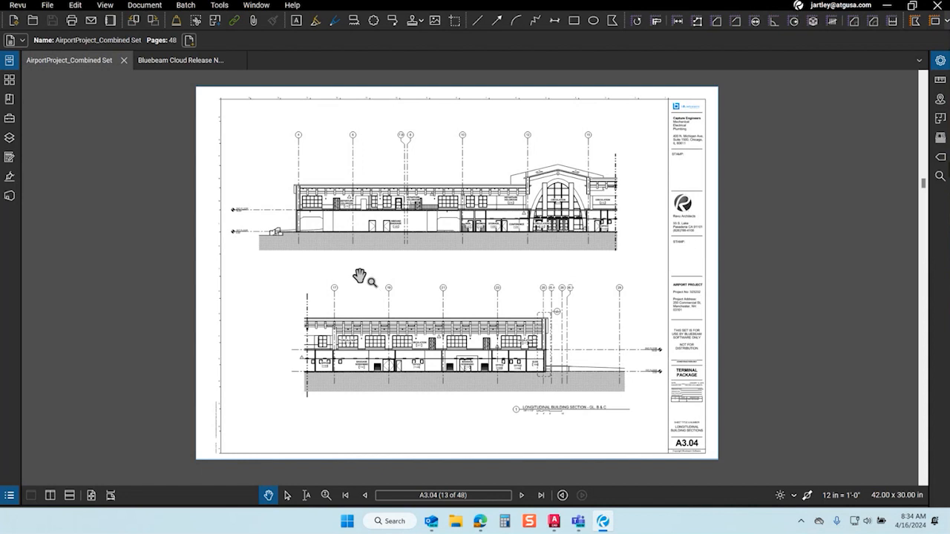
pyautogui.click(152, 7)
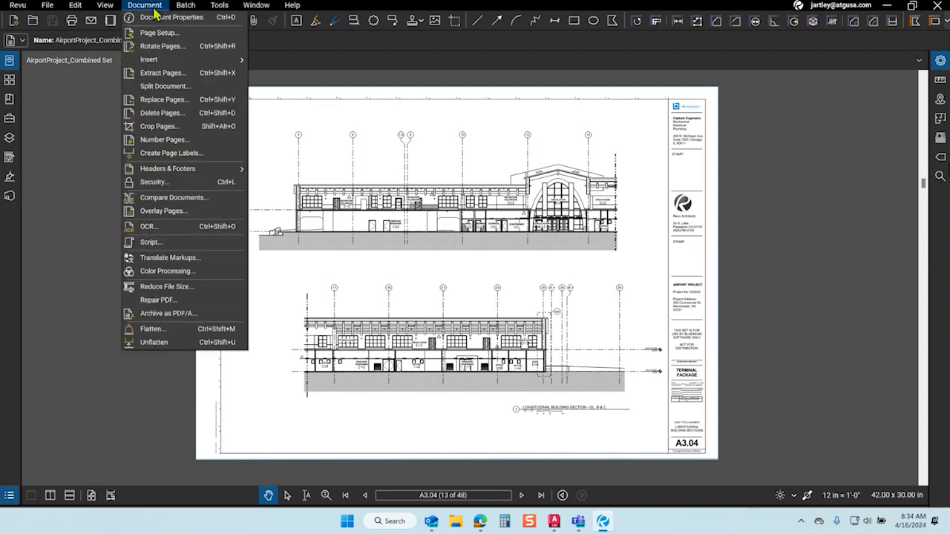
pyautogui.click(183, 9)
pyautogui.click(468, 109)
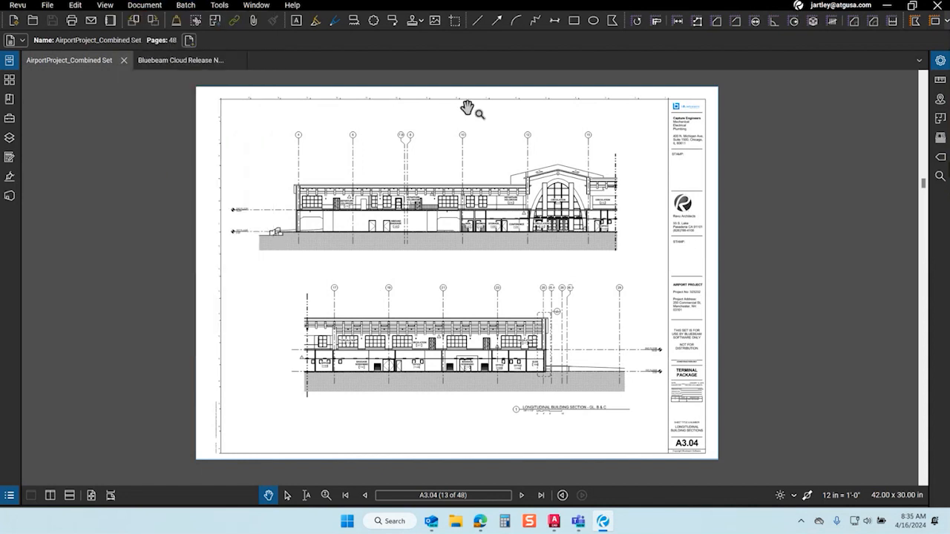
# - Open the program preferences and look through the Sets and Studio categories
pyautogui.click(16, 6)
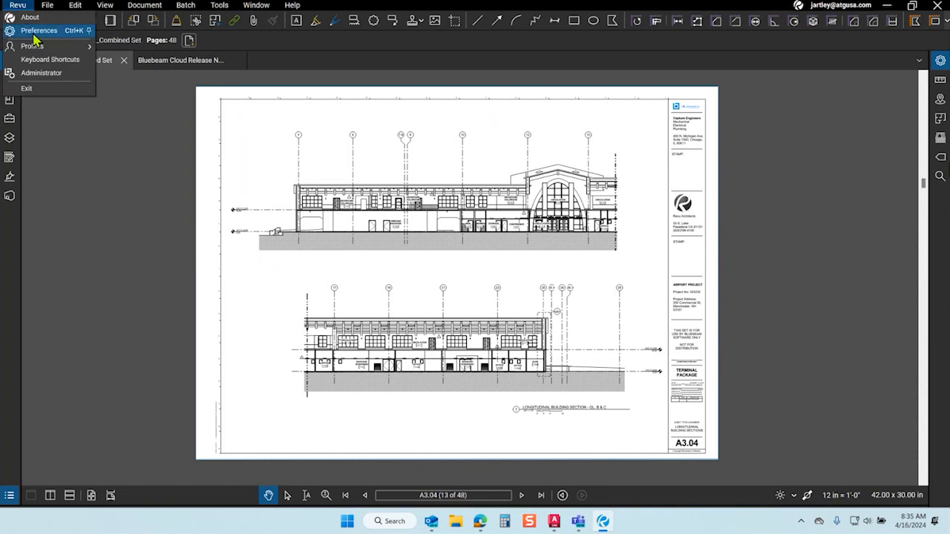
pyautogui.click(34, 33)
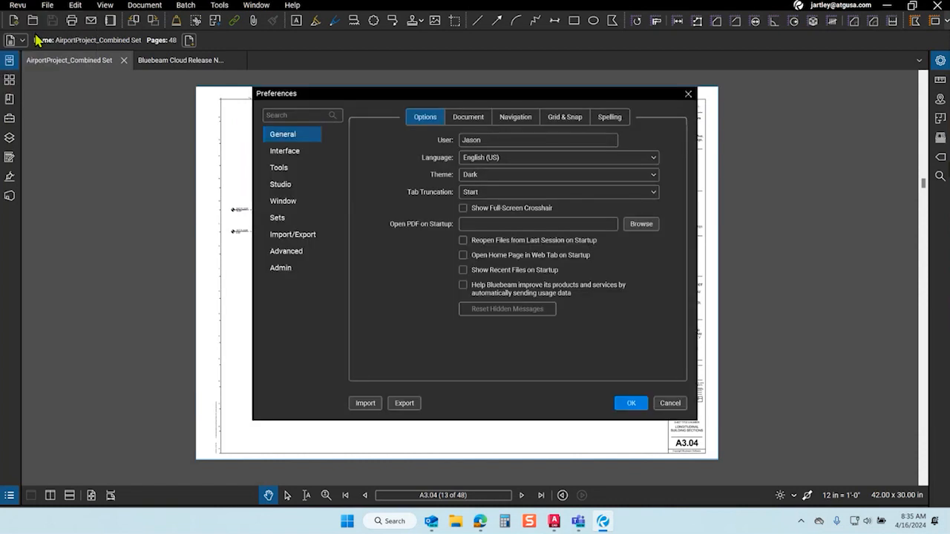
pyautogui.moveTo(371, 99); pyautogui.dragTo(387, 116)
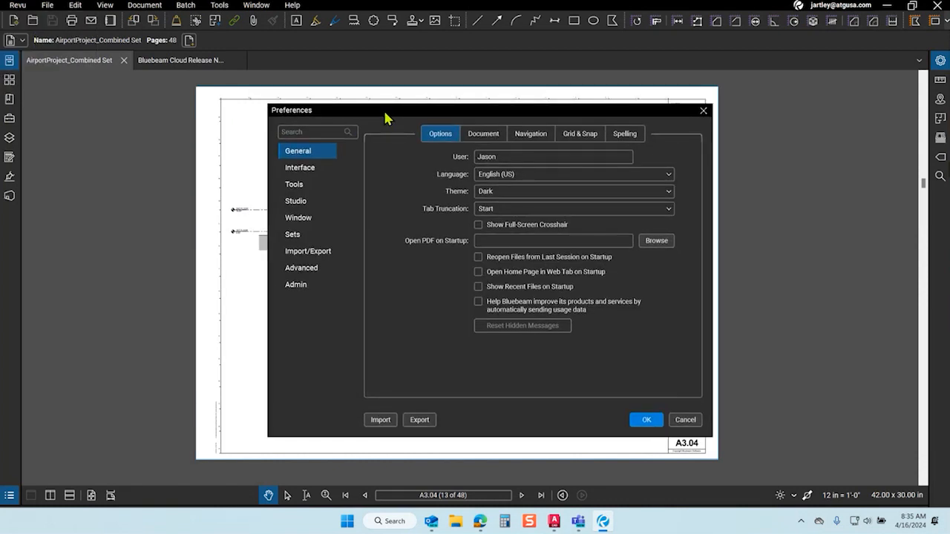
pyautogui.click(291, 235)
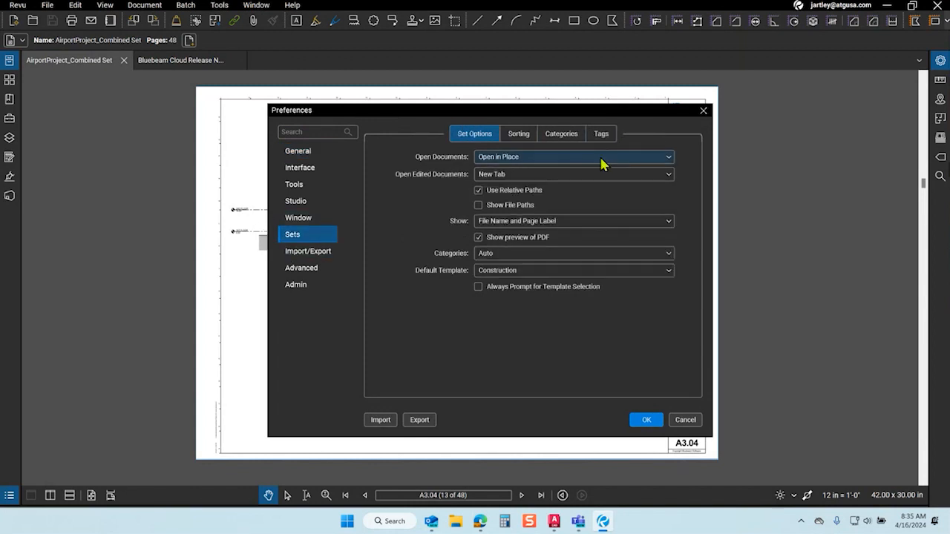
pyautogui.click(572, 136)
pyautogui.click(512, 133)
pyautogui.click(295, 201)
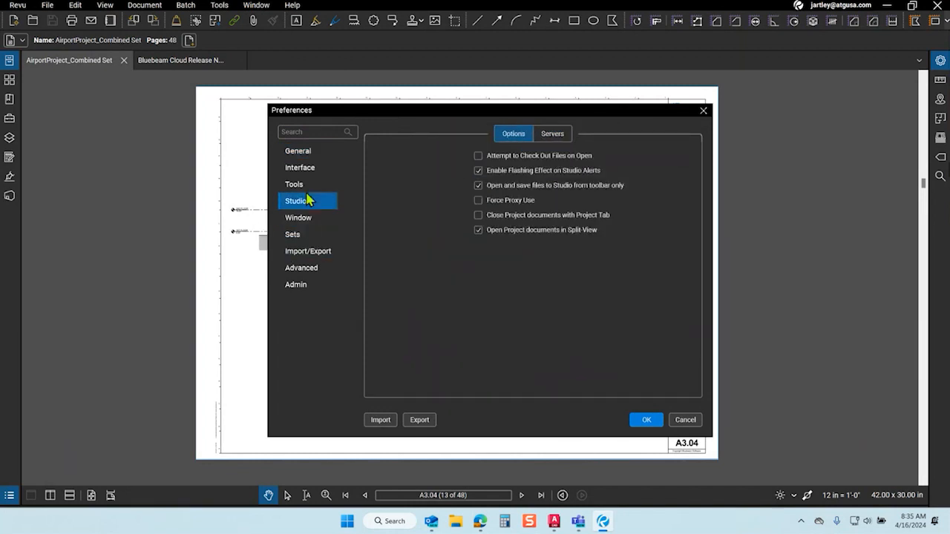
# - Search the preferences for 3d, and clear the search term
pyautogui.click(297, 132)
pyautogui.write('3')
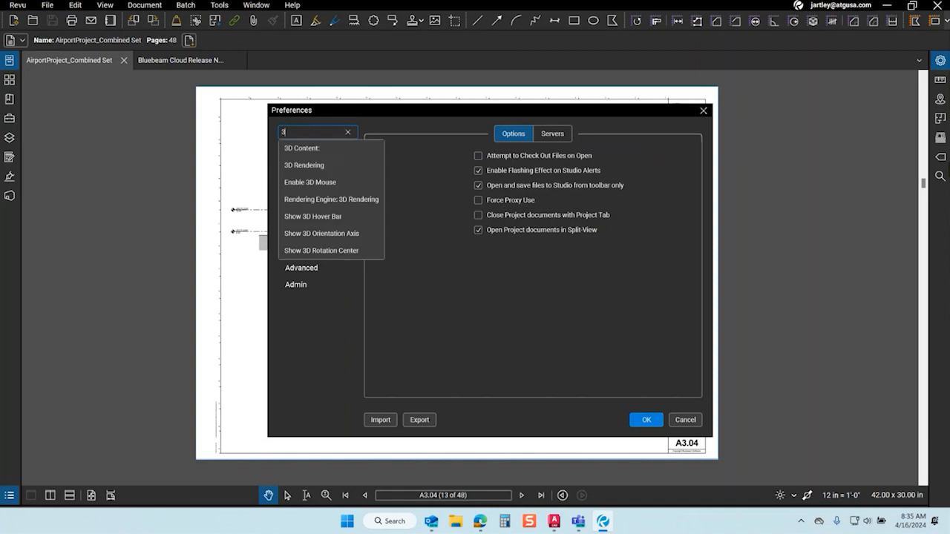
pyautogui.write('d')
pyautogui.press('BackSpace')
pyautogui.press('BackSpace')
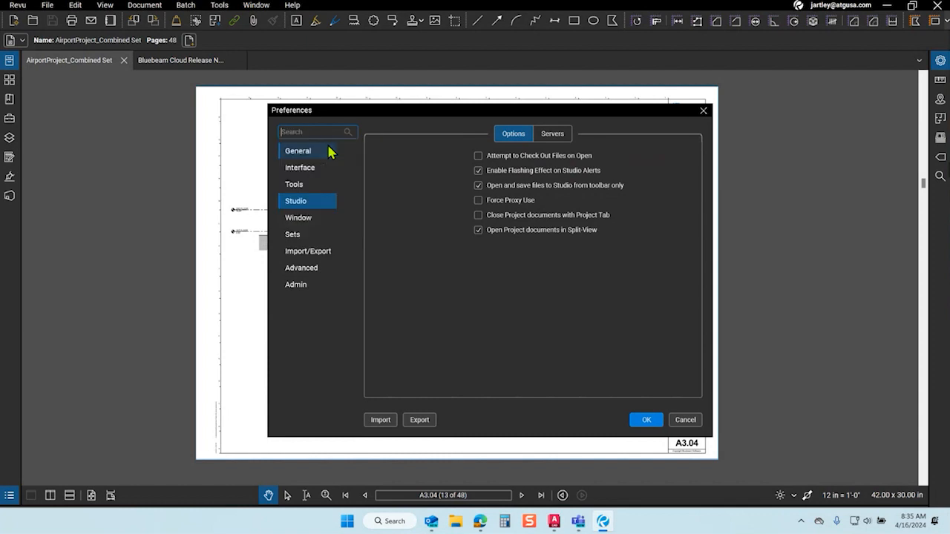
# - Search the preferences for snap, open the Grid & Snap settings and change the snap color to red
pyautogui.write('snap')
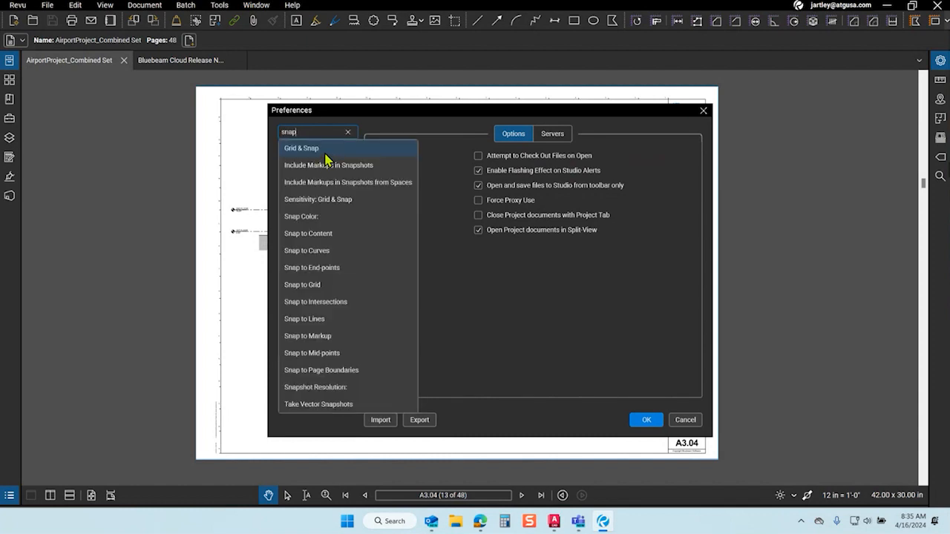
pyautogui.click(302, 148)
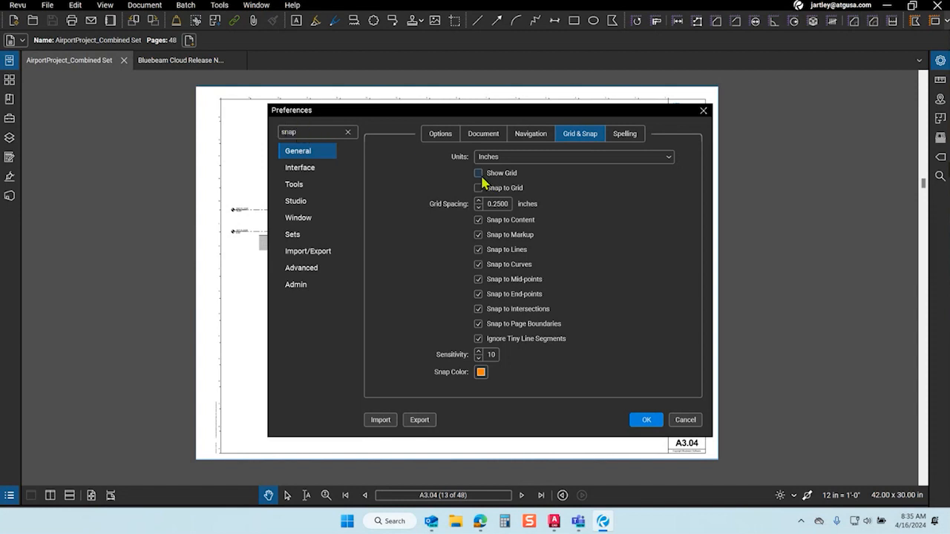
pyautogui.click(481, 373)
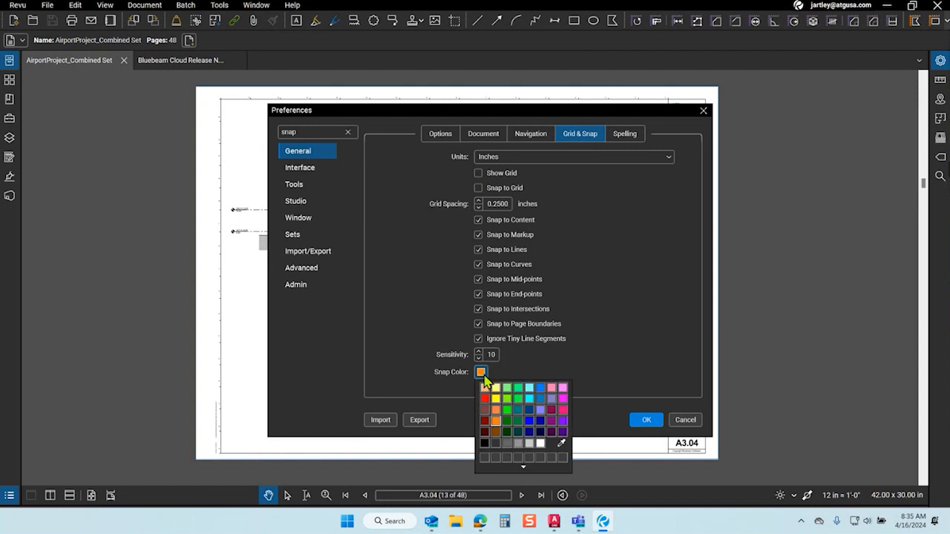
pyautogui.click(484, 398)
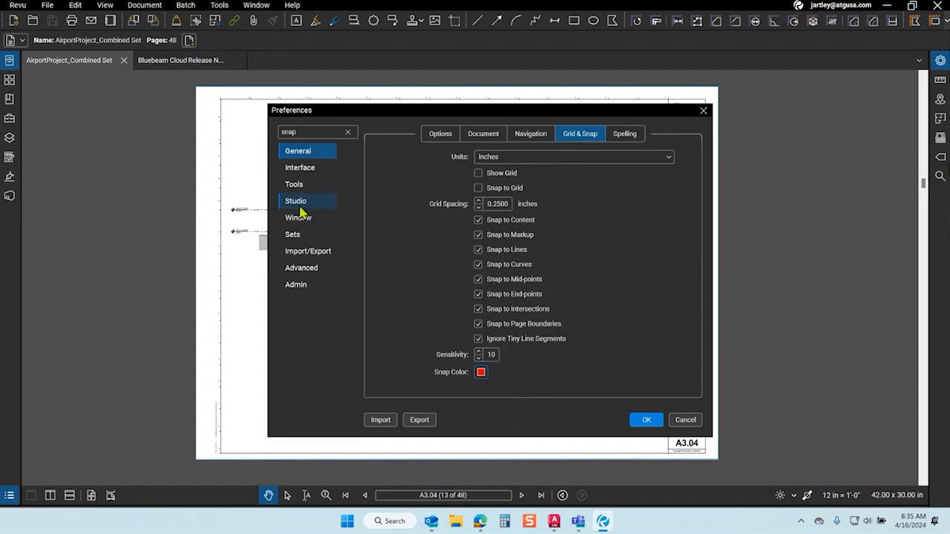
# - Browse the Advanced, Tools, Studio and General preferences, clear the search term and close the preferences without saving
pyautogui.click(308, 269)
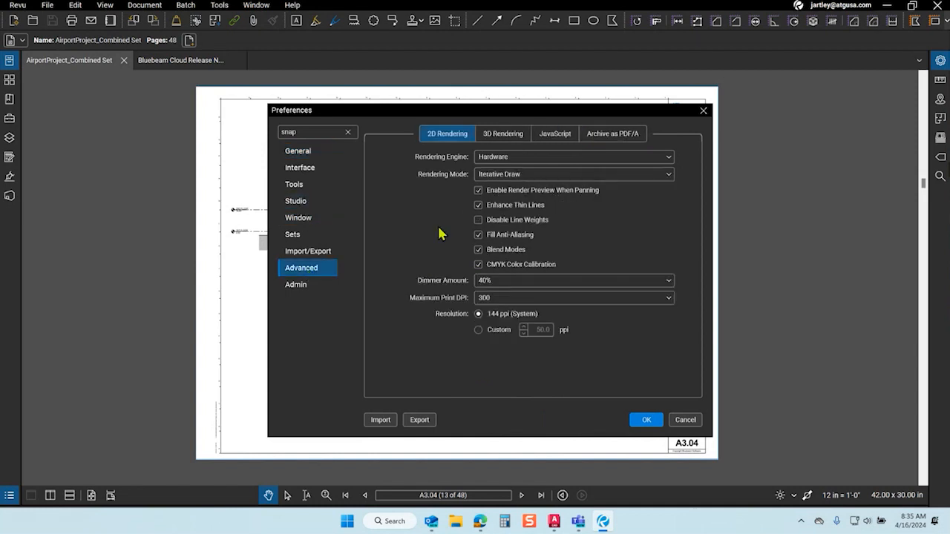
pyautogui.click(296, 185)
pyautogui.click(297, 201)
pyautogui.click(305, 152)
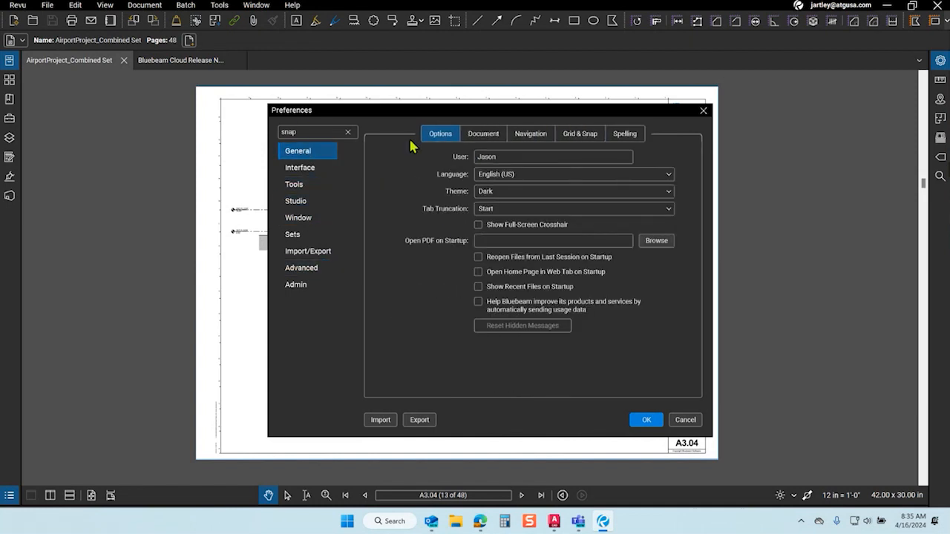
pyautogui.click(348, 133)
pyautogui.click(685, 420)
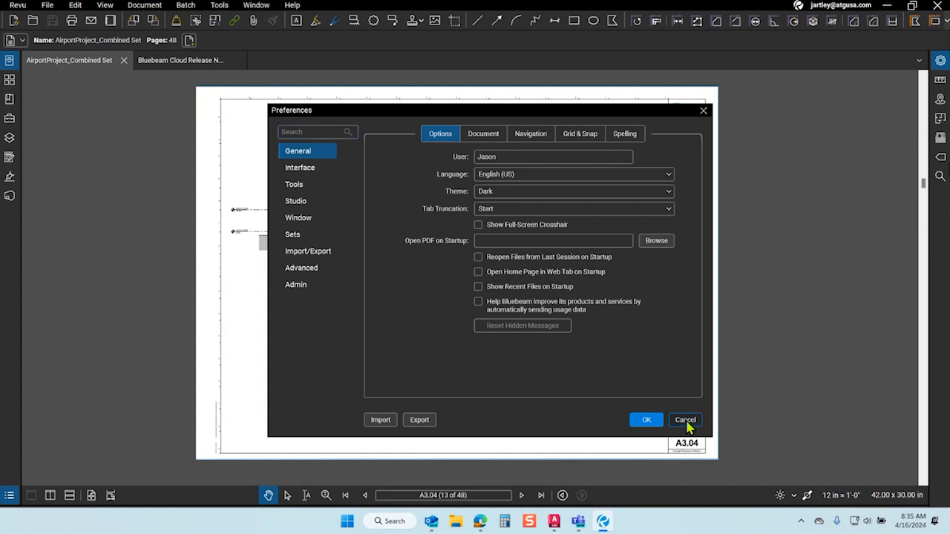
# - Start an Overlay Pages comparison of the airport sheet and add 5226-BA-Model.pdf as the second layer
pyautogui.click(144, 6)
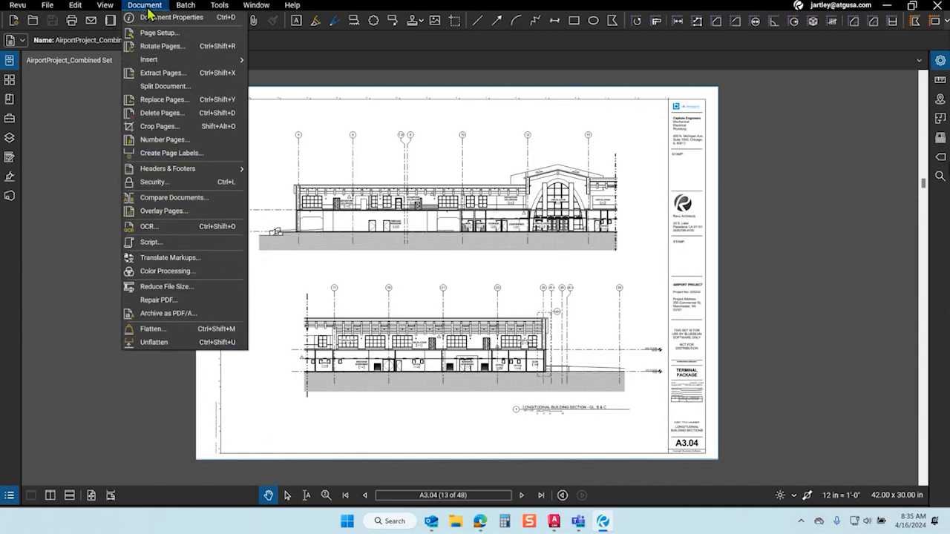
pyautogui.click(191, 215)
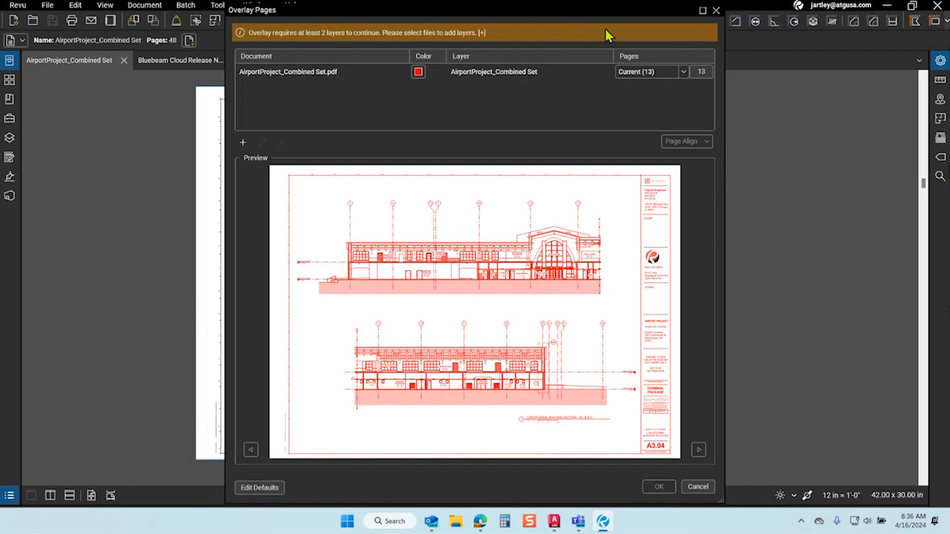
pyautogui.click(243, 143)
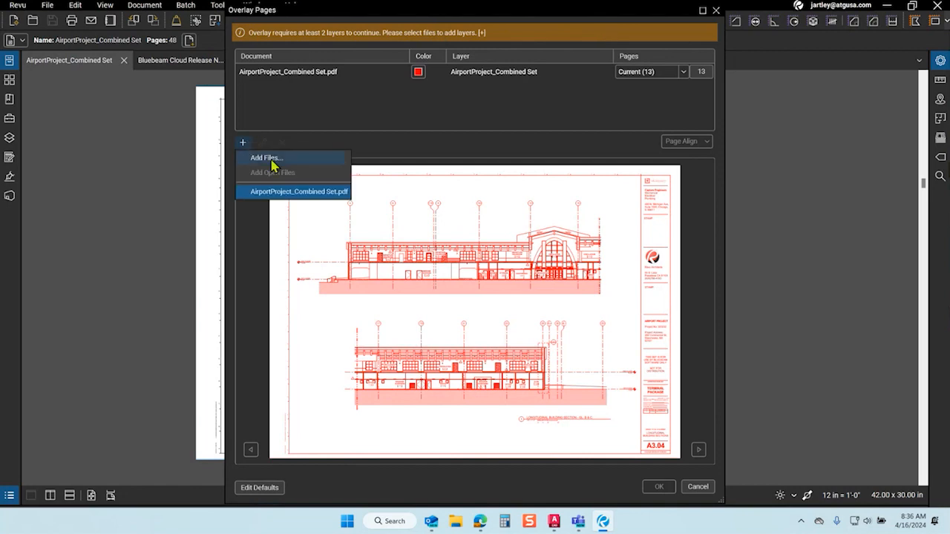
pyautogui.click(271, 159)
pyautogui.click(135, 371)
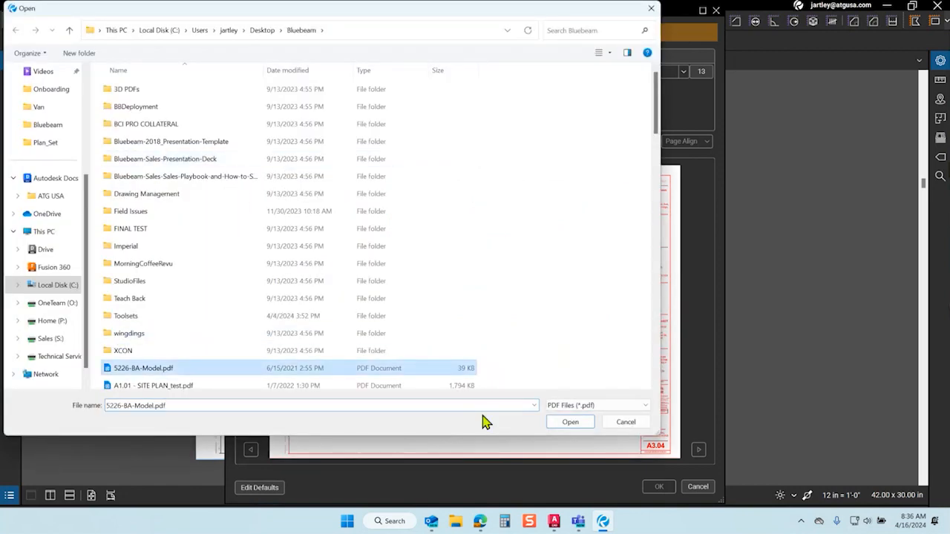
pyautogui.click(569, 422)
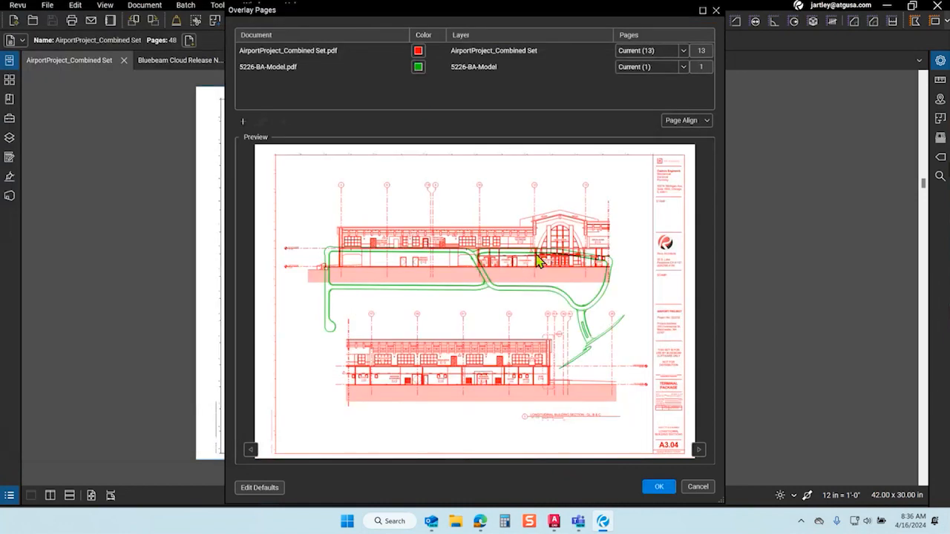
# - Try to align the two overlay layers with Auto Align
pyautogui.click(702, 122)
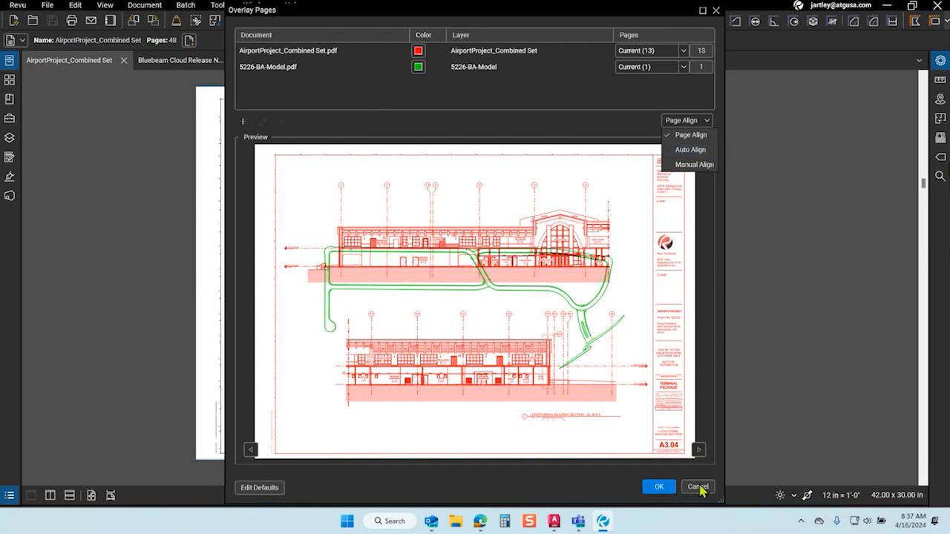
pyautogui.click(694, 150)
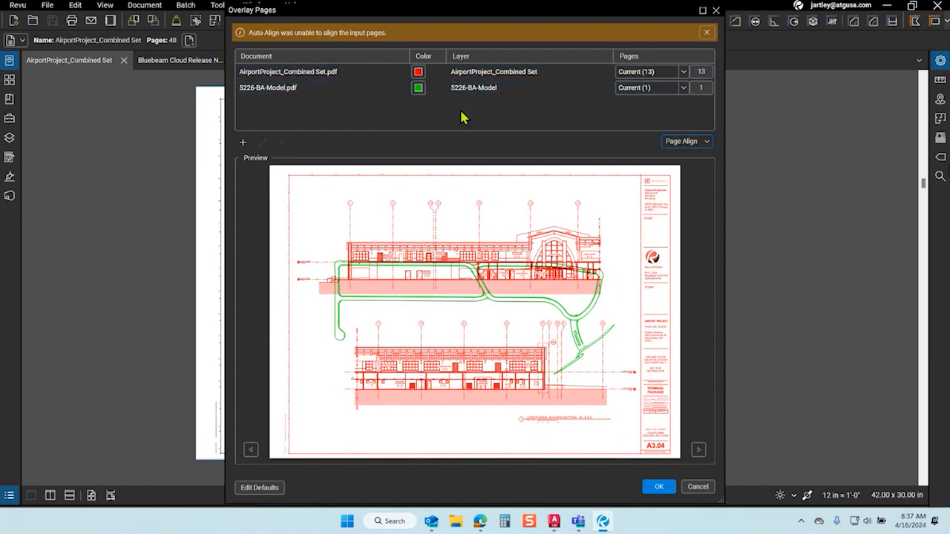
# - Cancel the Overlay Pages comparison without adding any further layers
pyautogui.click(244, 143)
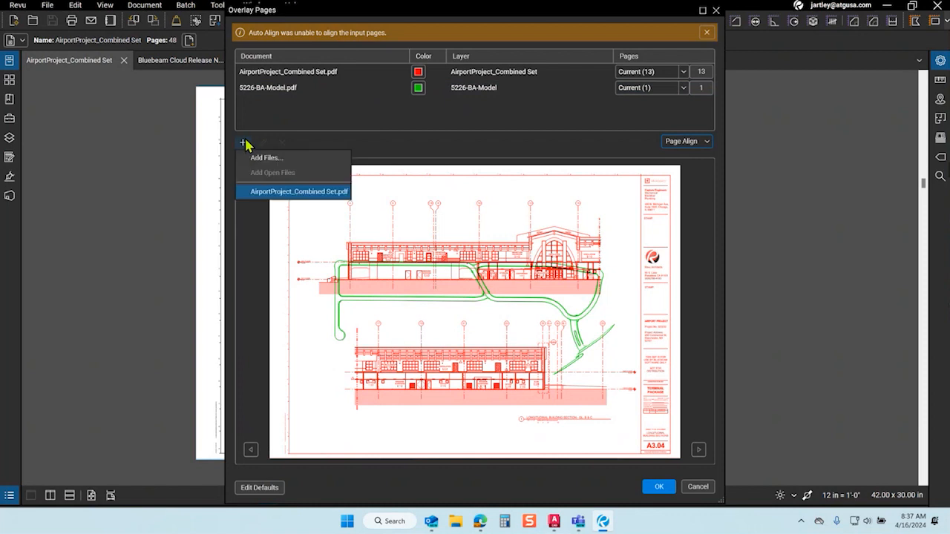
pyautogui.click(361, 140)
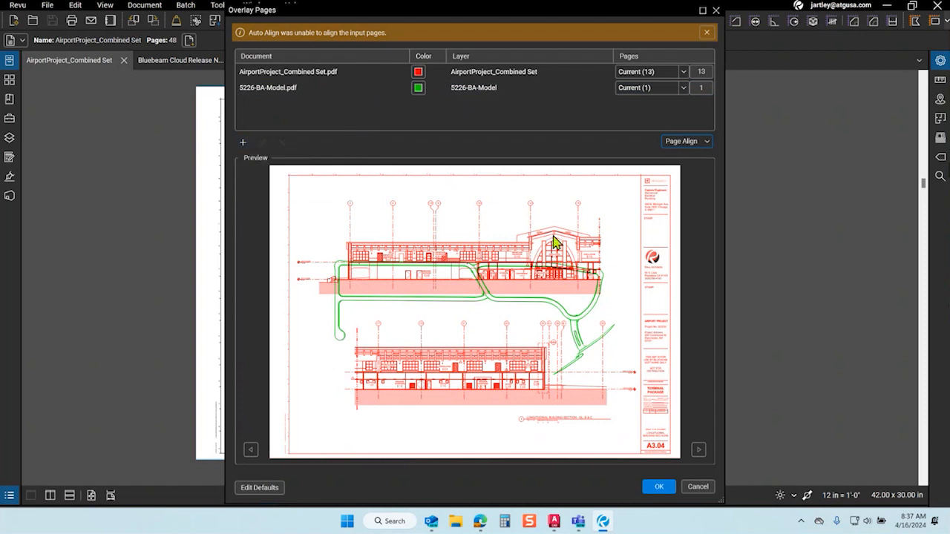
pyautogui.click(698, 488)
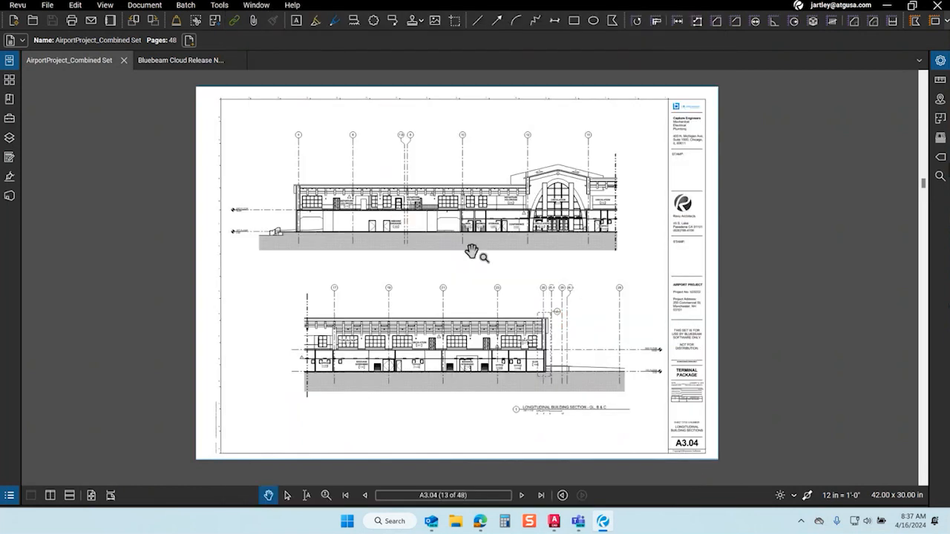
# - Draw a length measurement about 0'-2" long above the upper building section, between grid lines 8 and 10
pyautogui.scroll(3, 542, 191)
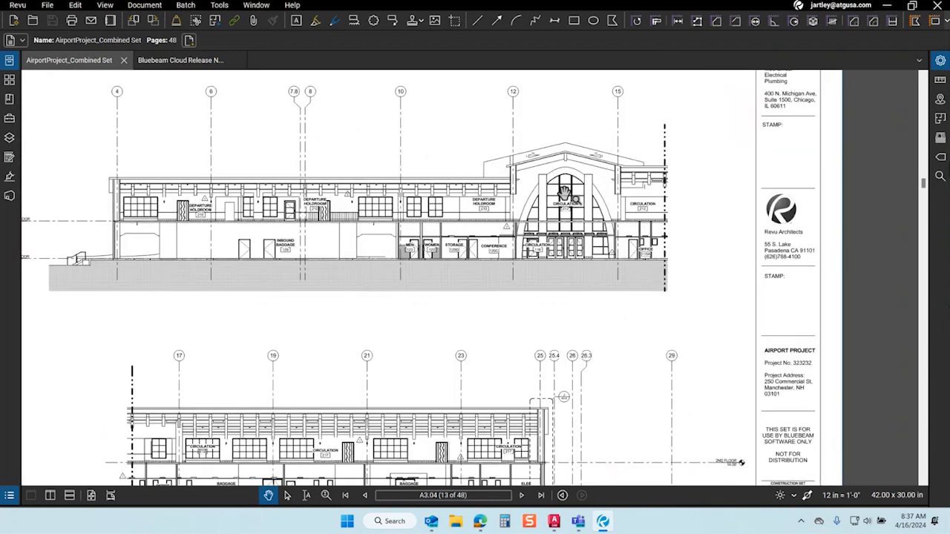
pyautogui.moveTo(685, 220); pyautogui.dragTo(724, 256)
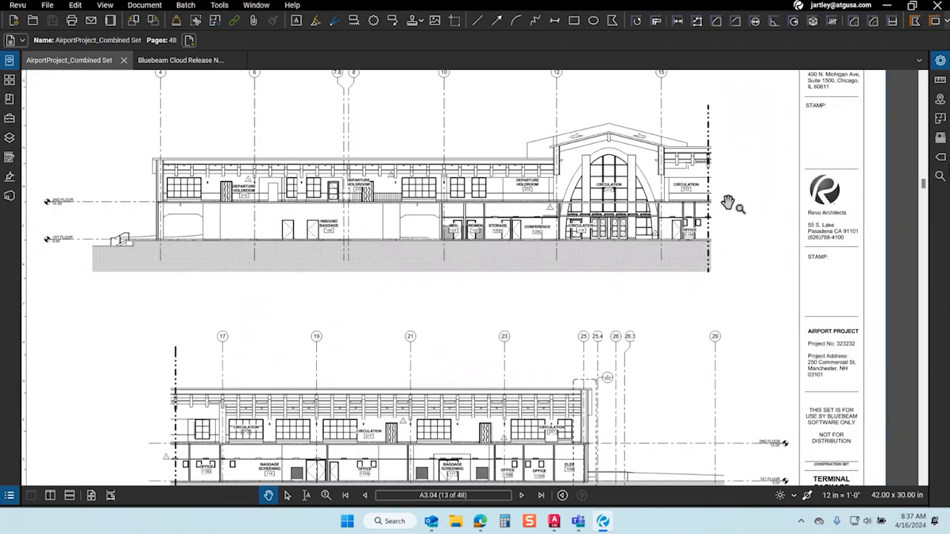
pyautogui.scroll(-1, 571, 245)
pyautogui.scroll(1, 570, 246)
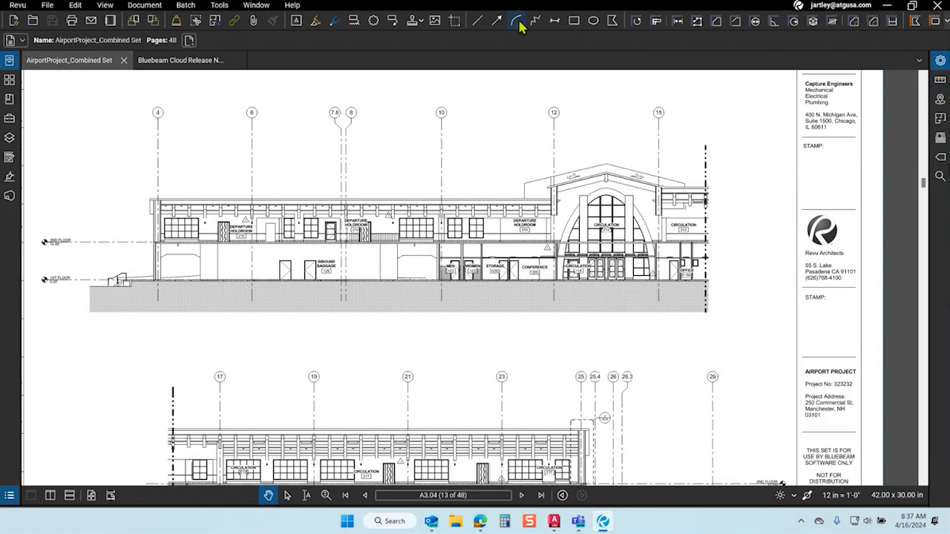
pyautogui.click(677, 21)
pyautogui.click(369, 152)
pyautogui.click(410, 164)
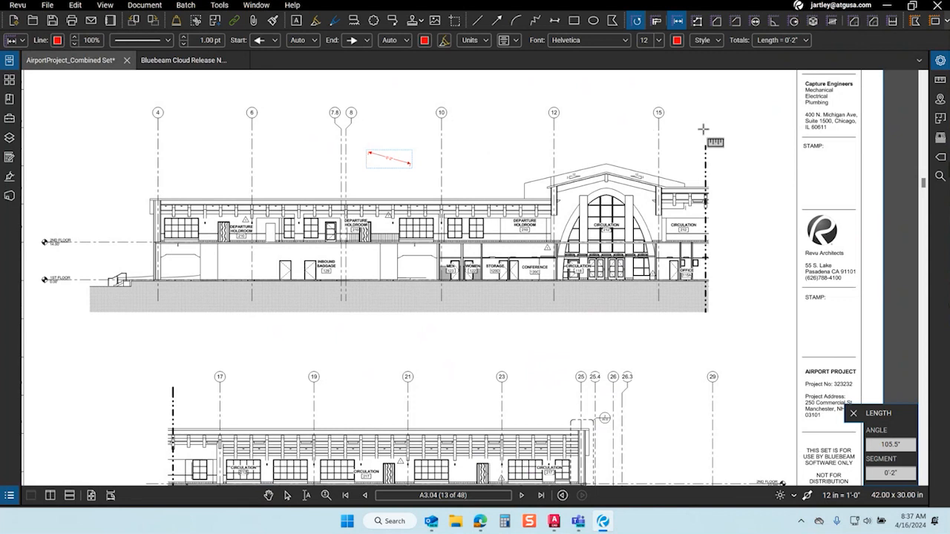
# - Show the measurement's properties and the Markups List, and set the measurement's label to <<Author>>
pyautogui.click(940, 62)
pyautogui.click(820, 122)
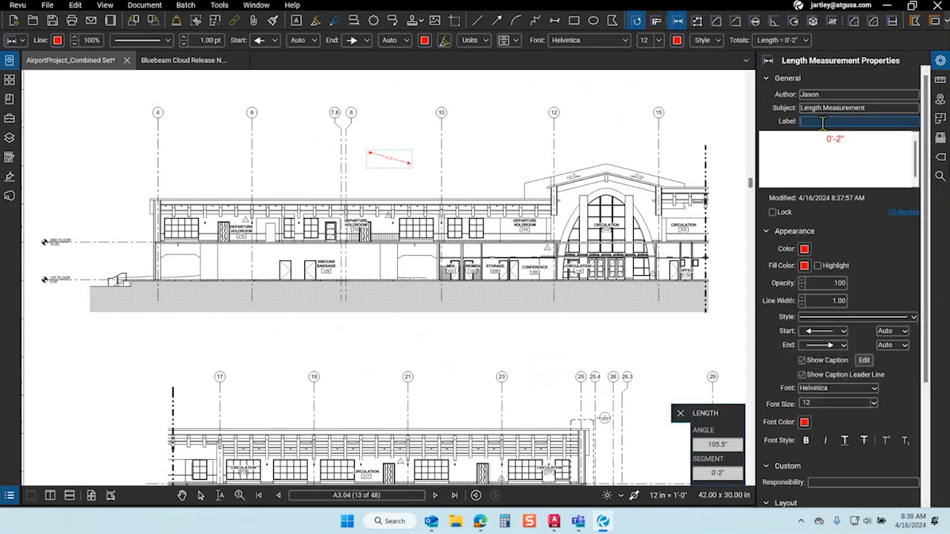
pyautogui.write('<<>>')
pyautogui.press('BackSpace')
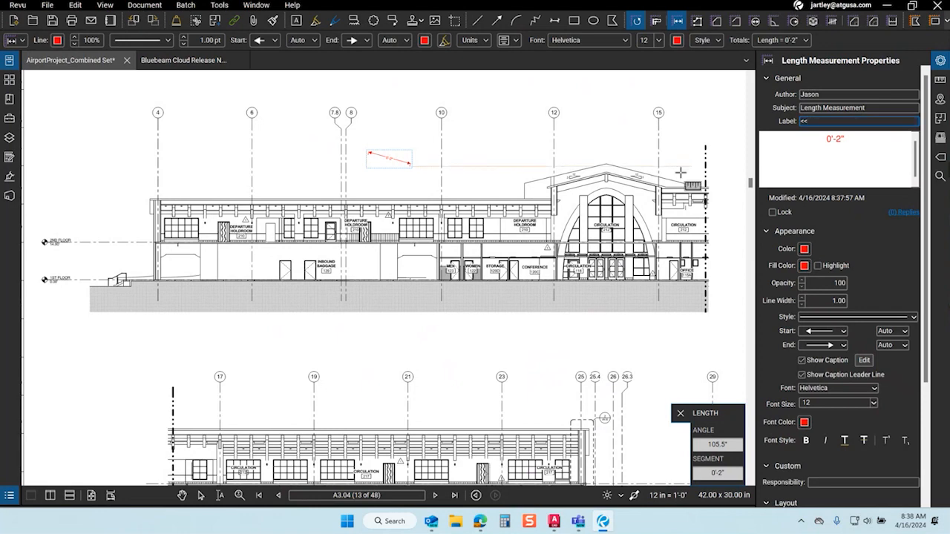
pyautogui.click(7, 501)
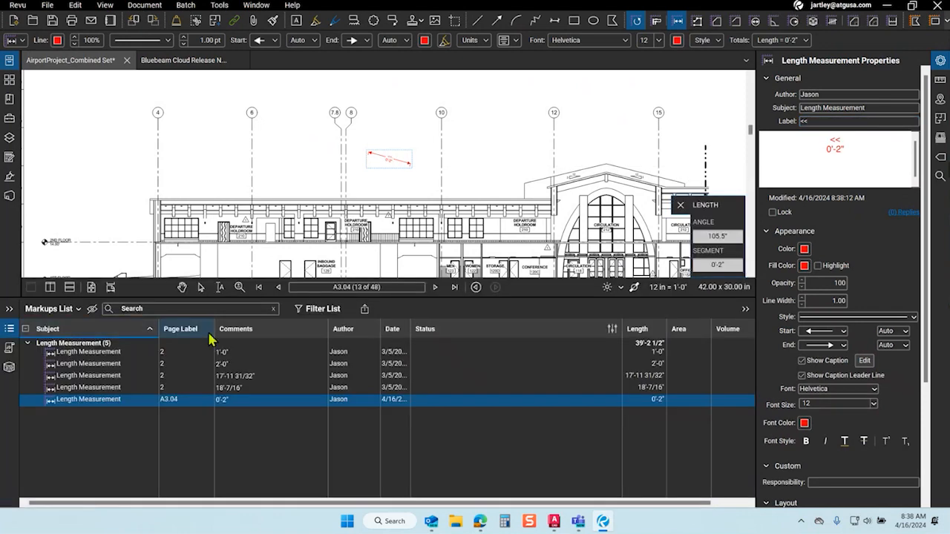
pyautogui.click(835, 123)
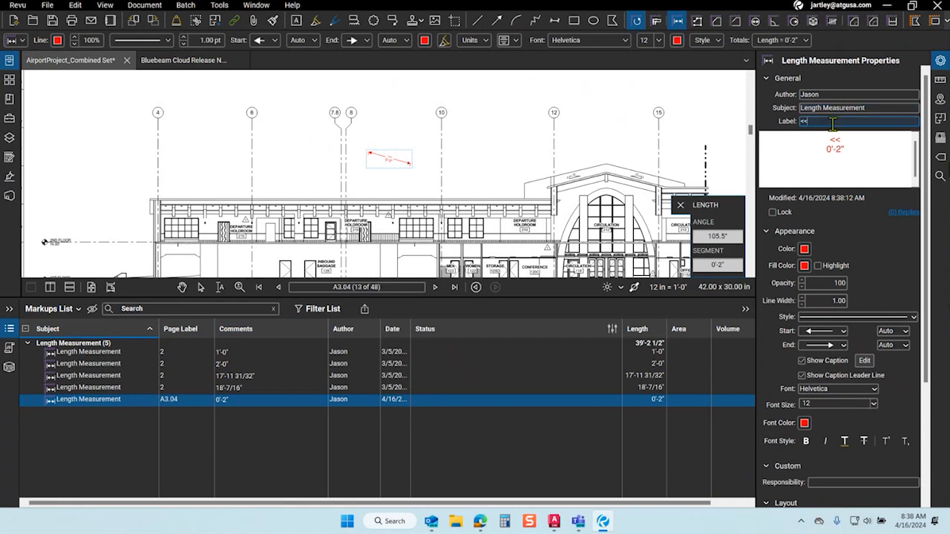
pyautogui.write('Author>>')
pyautogui.press('Return')
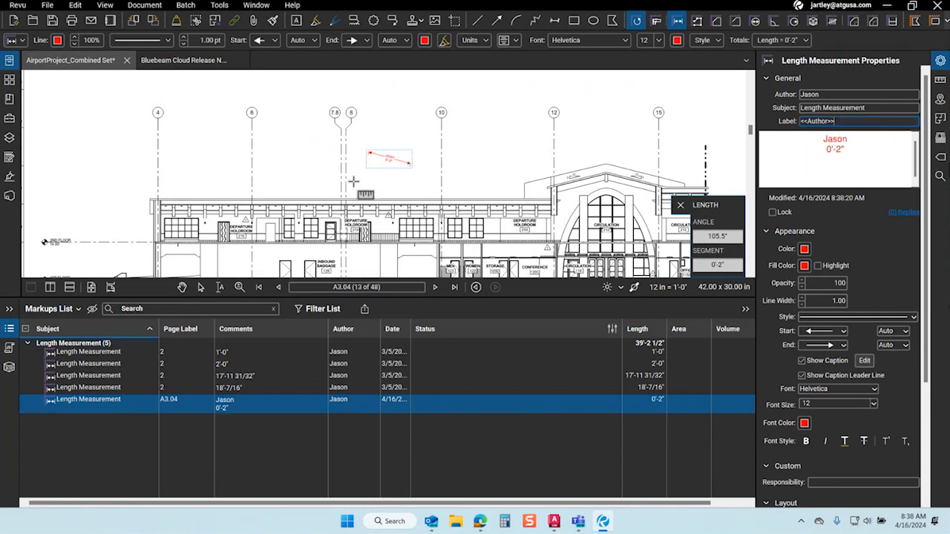
# - Re-enter <<Author>> as the measurement's label, exit the Length tool and reselect the measurement
pyautogui.scroll(5, 375, 165)
pyautogui.scroll(1, 481, 164)
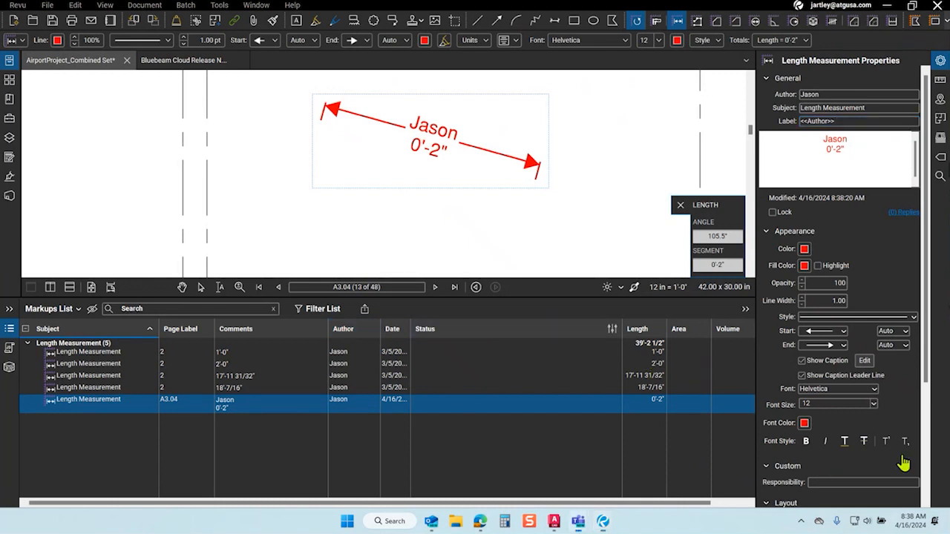
pyautogui.click(858, 121)
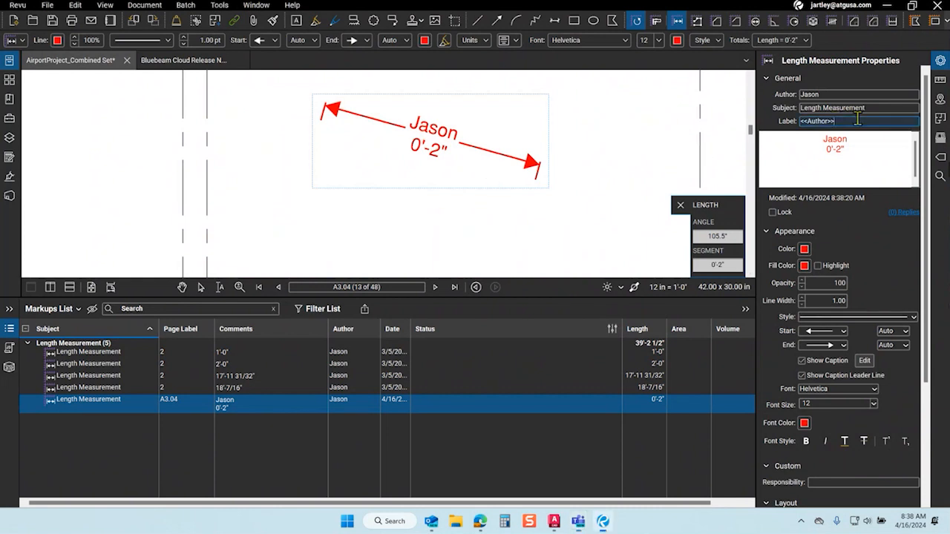
pyautogui.press('BackSpace')
pyautogui.press('BackSpace')
pyautogui.press('BackSpace')
pyautogui.press('BackSpace')
pyautogui.press('BackSpace')
pyautogui.press('BackSpace')
pyautogui.press('BackSpace')
pyautogui.press('BackSpace')
pyautogui.write('Author>>')
pyautogui.click(574, 214)
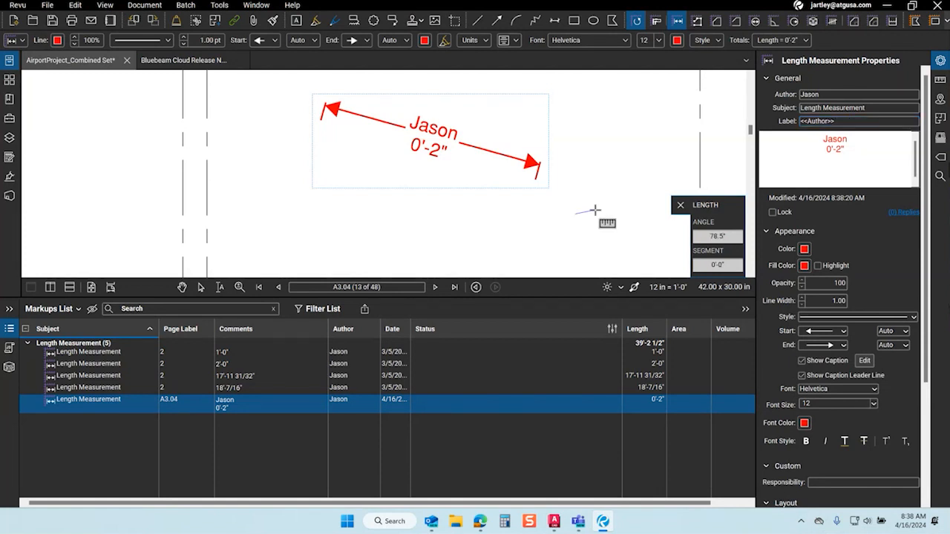
pyautogui.press('Escape')
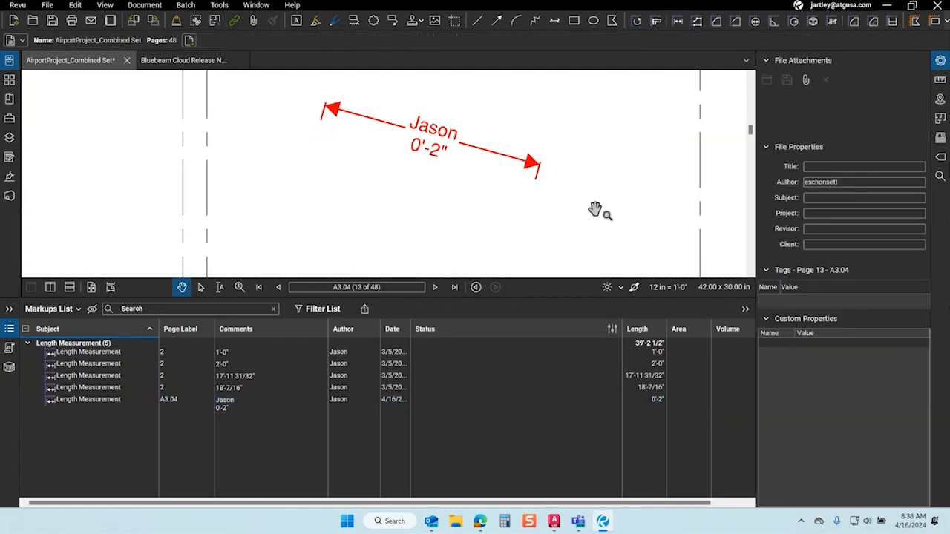
pyautogui.click(440, 142)
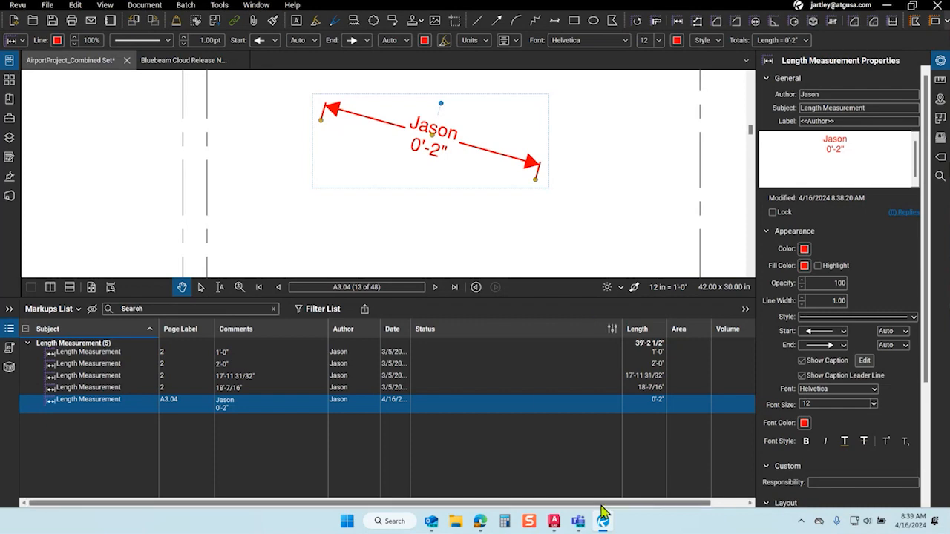
pyautogui.moveTo(580, 520)
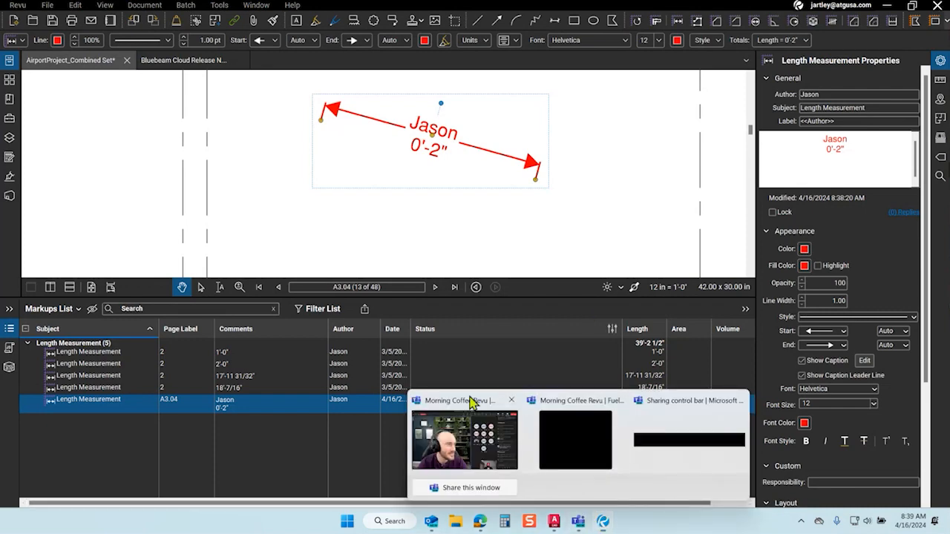
pyautogui.click(472, 404)
pyautogui.moveTo(603, 21); pyautogui.dragTo(0, 4)
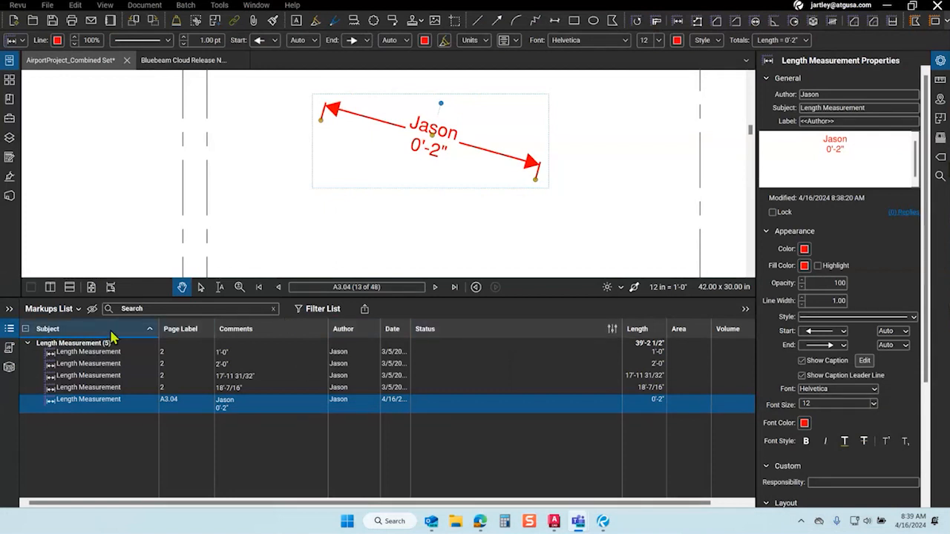
# - Add the Label column to the Markups List
pyautogui.click(54, 310)
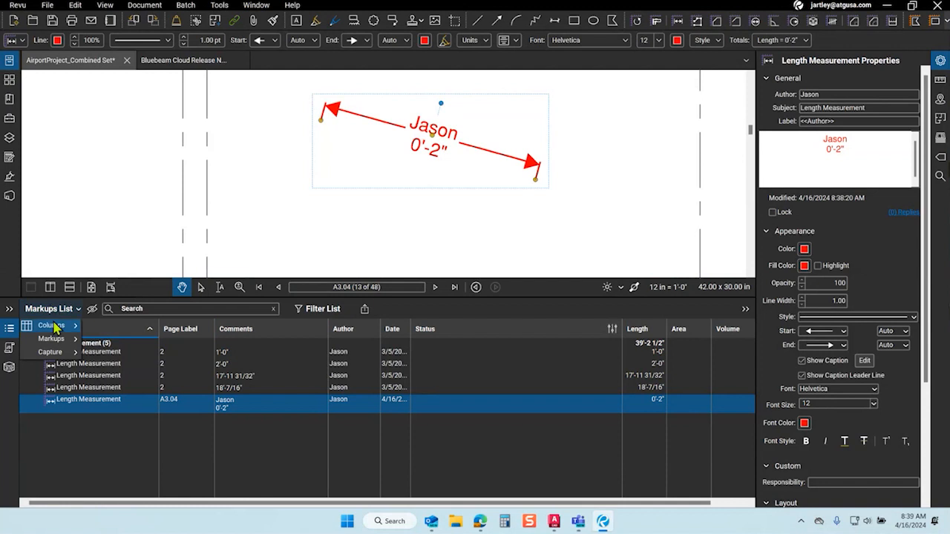
pyautogui.moveTo(59, 325)
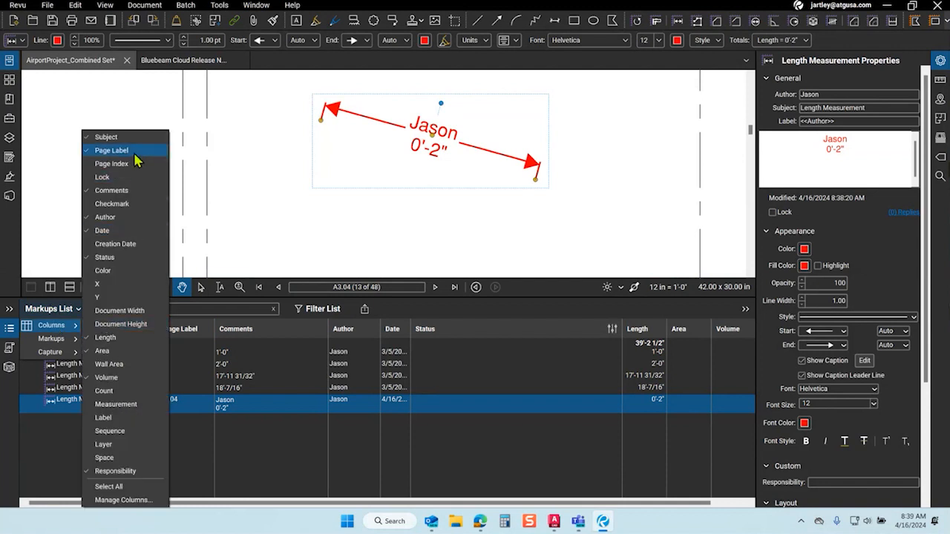
pyautogui.click(126, 419)
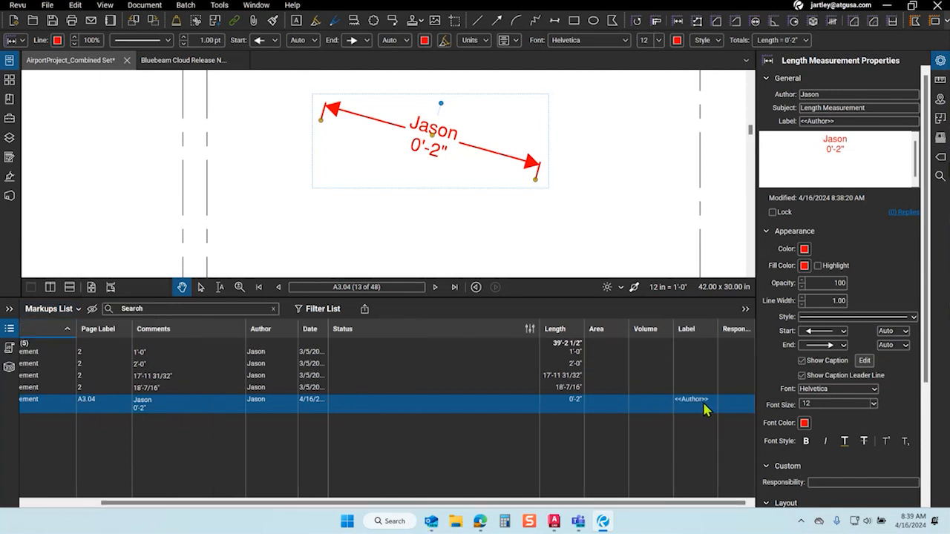
# - Set the length measurement's label to <<Label>>
pyautogui.click(839, 122)
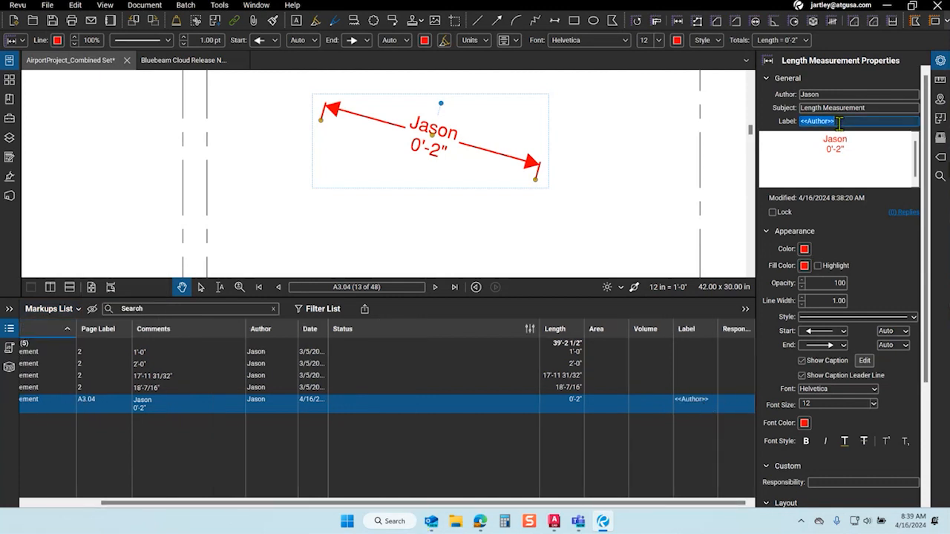
pyautogui.press('BackSpace')
pyautogui.write('<<Label>>')
pyautogui.press('Return')
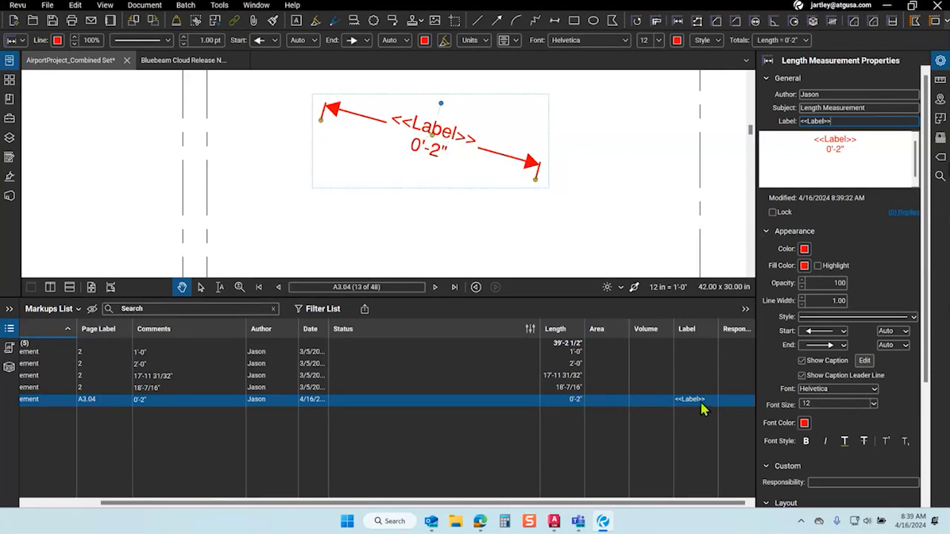
# - Change the length measurement's label back to <<Author>>
pyautogui.click(835, 121)
pyautogui.doubleClick(834, 121)
pyautogui.click(815, 122)
pyautogui.moveTo(807, 121); pyautogui.dragTo(835, 121)
pyautogui.click(843, 121)
pyautogui.write('Ath')
pyautogui.press('BackSpace')
pyautogui.press('BackSpace')
pyautogui.press('BackSpace')
pyautogui.press('BackSpace')
pyautogui.press('BackSpace')
pyautogui.press('BackSpace')
pyautogui.press('BackSpace')
pyautogui.press('BackSpace')
pyautogui.press('BackSpace')
pyautogui.press('BackSpace')
pyautogui.write('Author>>')
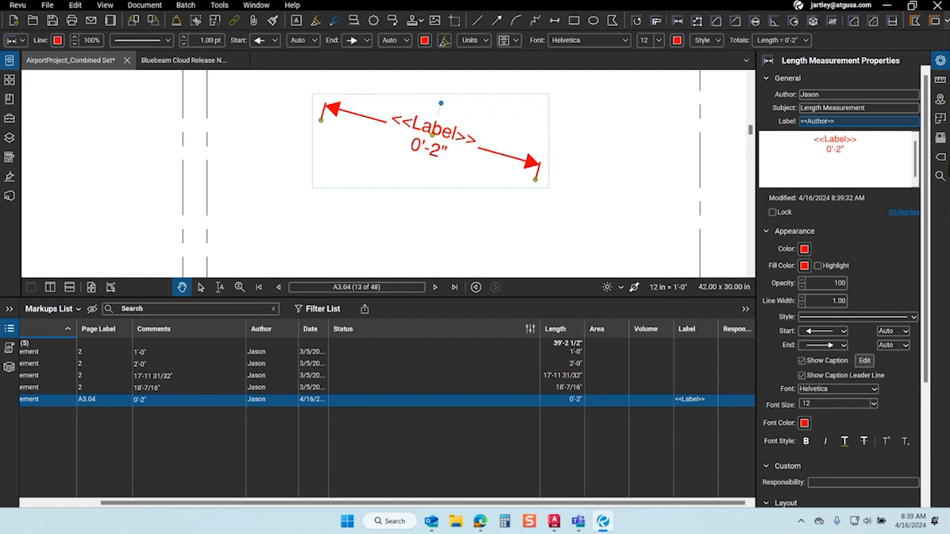
pyautogui.press('Return')
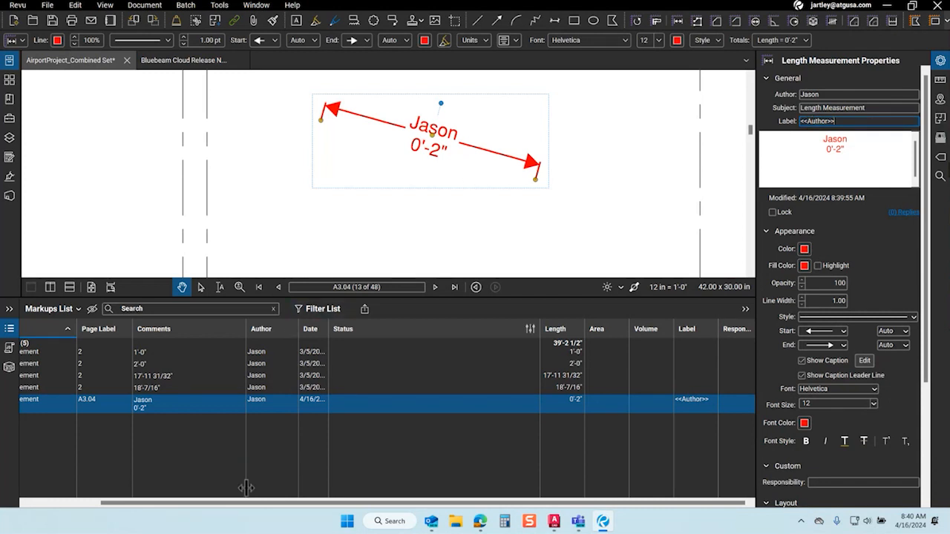
# - Set the measurement's label to <<Date>> and widen the Date column in the Markups List
pyautogui.moveTo(241, 509); pyautogui.dragTo(166, 502)
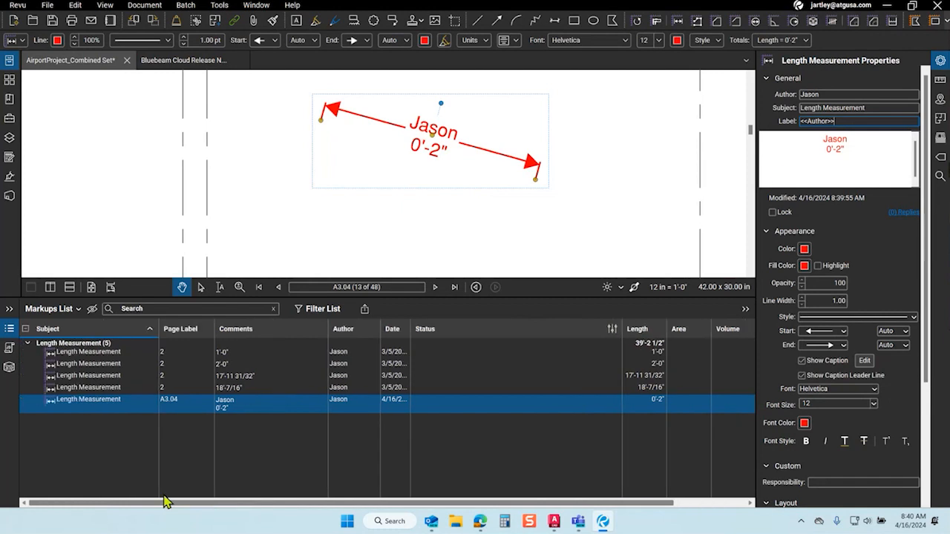
pyautogui.doubleClick(810, 120)
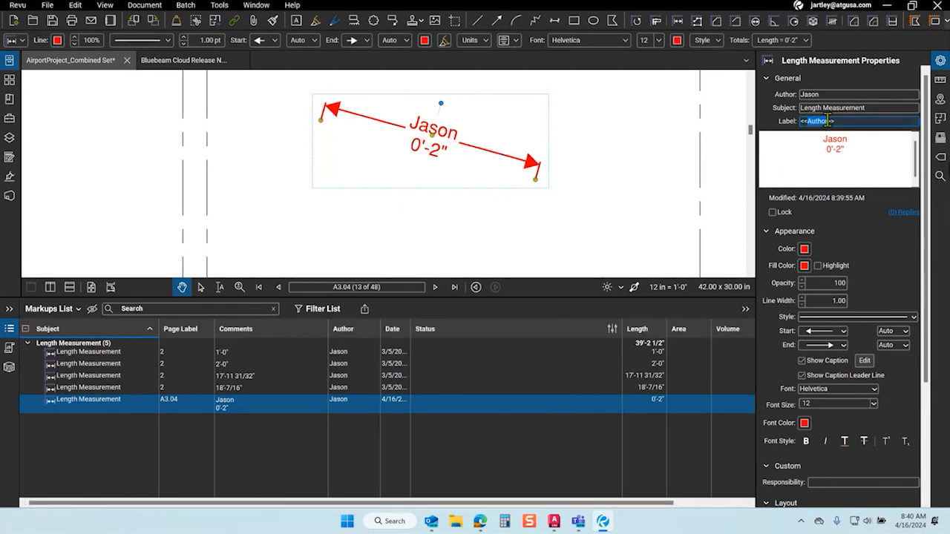
pyautogui.write('Date')
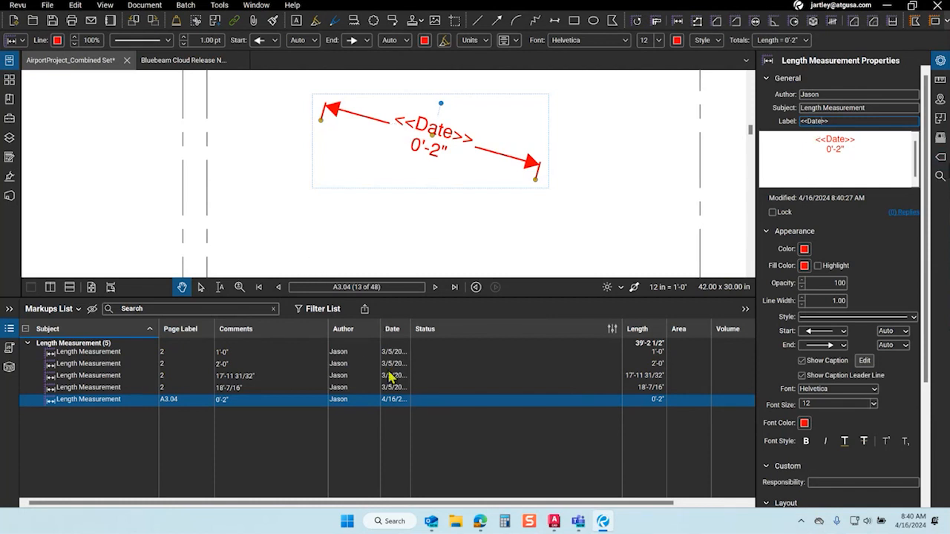
pyautogui.moveTo(411, 329); pyautogui.dragTo(444, 328)
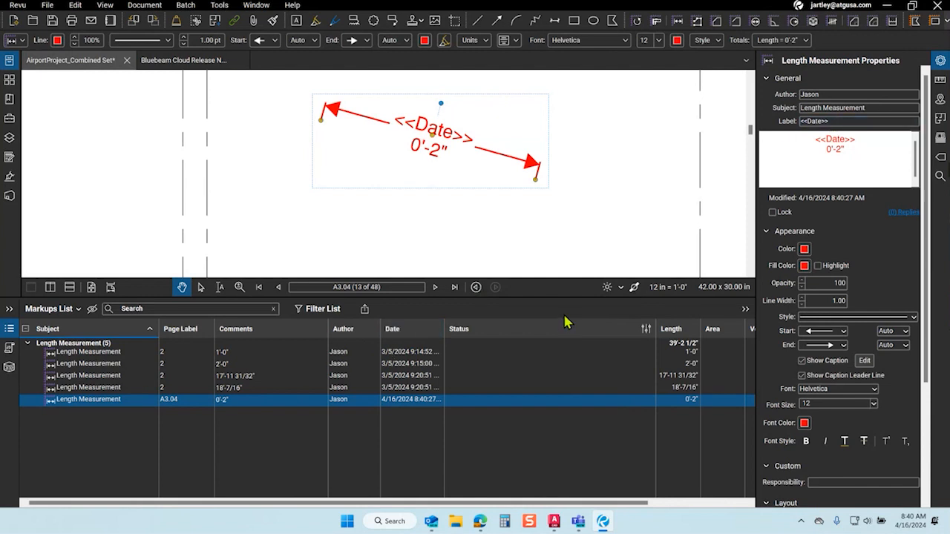
# - Try <<Comments>> as the length measurement's label
pyautogui.click(830, 122)
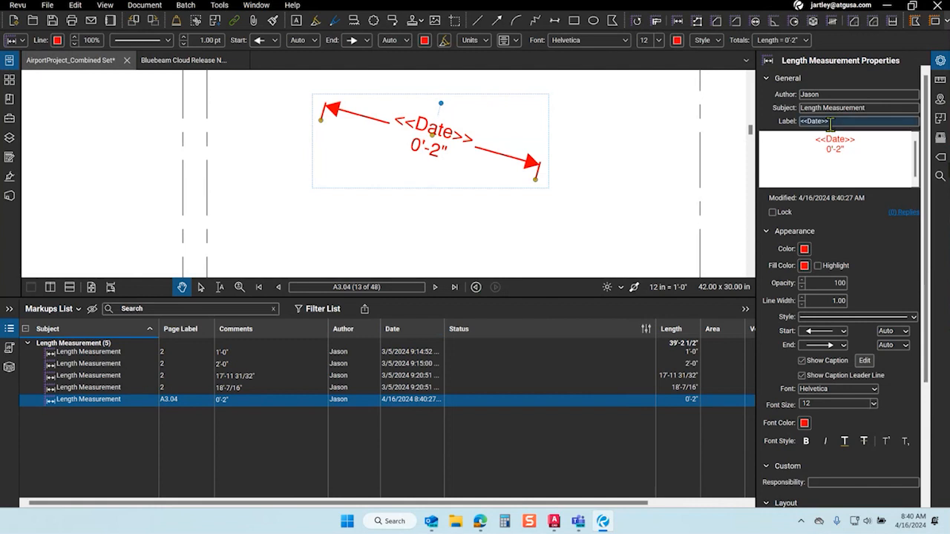
pyautogui.moveTo(831, 124); pyautogui.dragTo(807, 121)
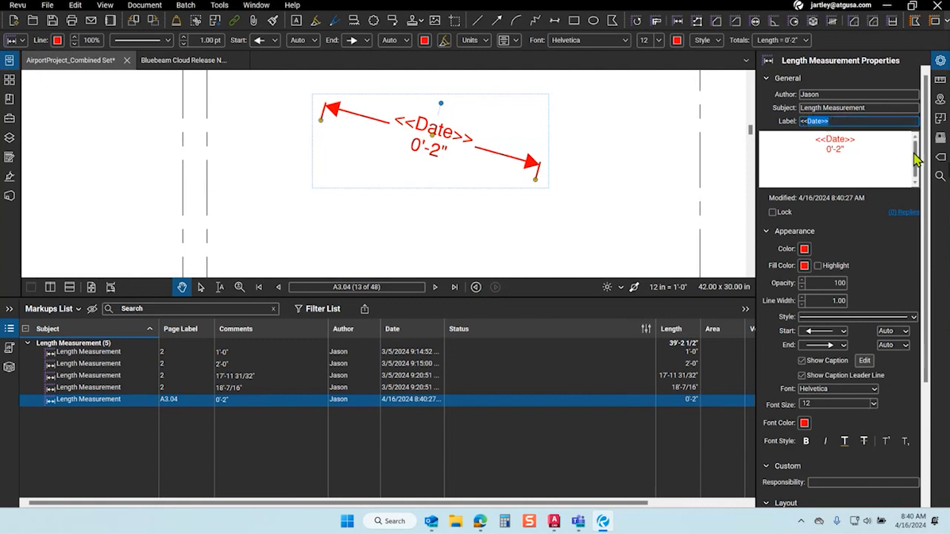
pyautogui.write('Comments>>')
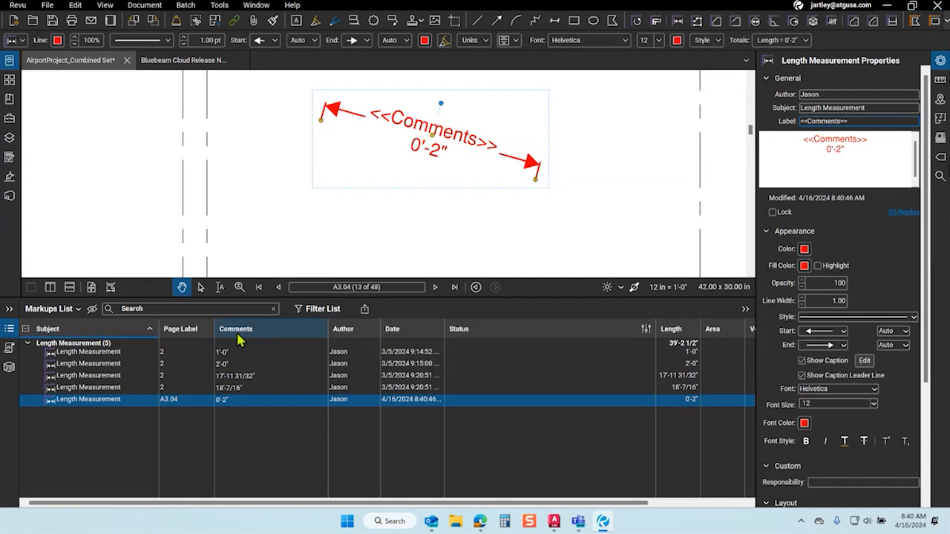
# - Set the length measurement's label to <<Subject>>
pyautogui.doubleClick(811, 121)
pyautogui.write('Sbj')
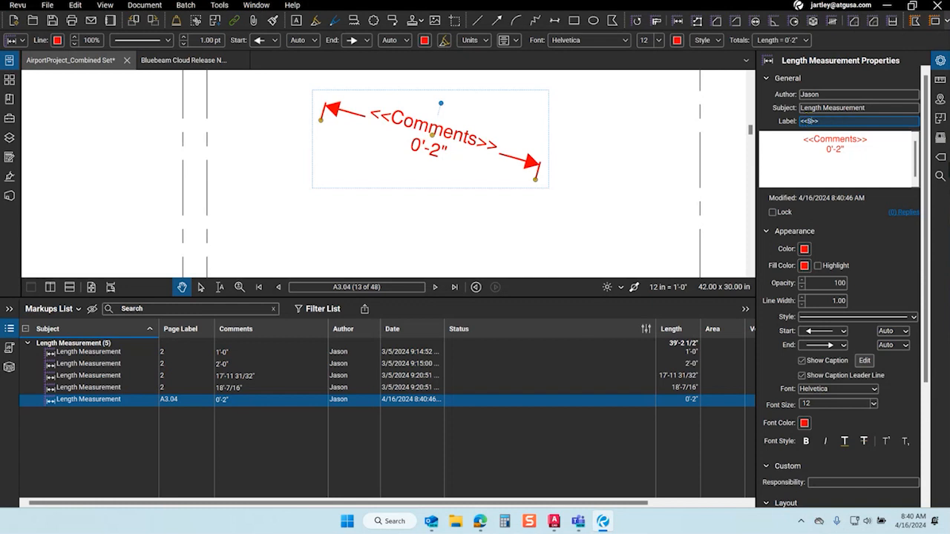
pyautogui.press('BackSpace')
pyautogui.press('BackSpace')
pyautogui.write('ubject')
pyautogui.press('Return')
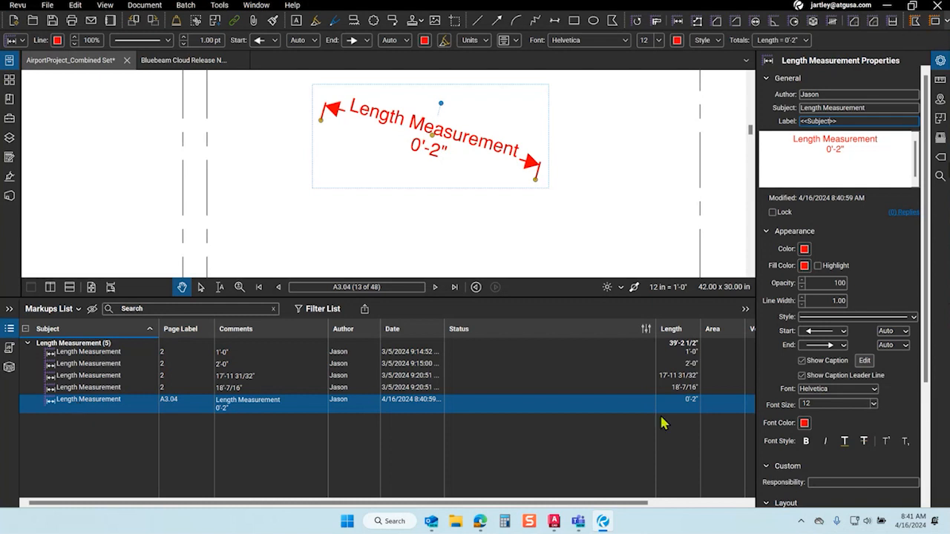
# - Check the measurement's entry in the Markups List's Label column, and hide the measurement properties and the Markups List
pyautogui.moveTo(550, 504); pyautogui.dragTo(650, 505)
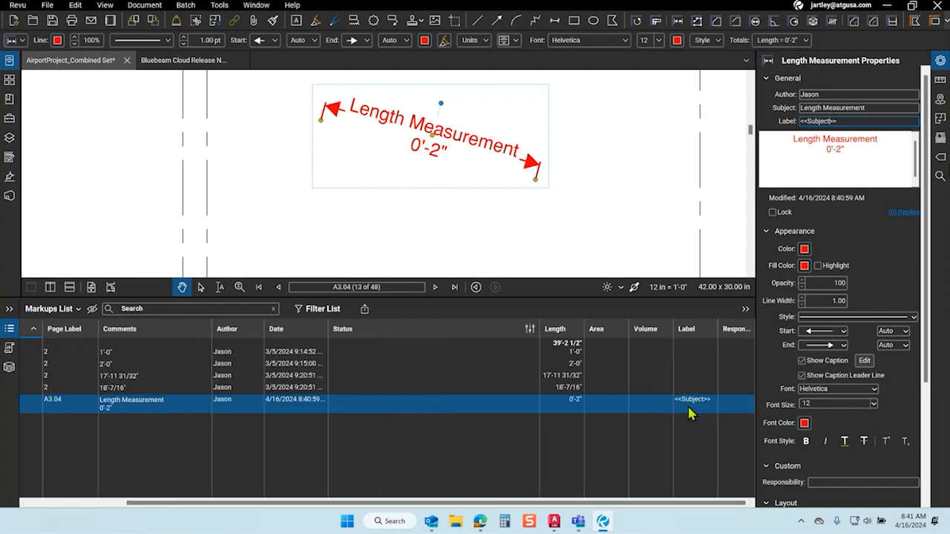
pyautogui.moveTo(585, 504); pyautogui.dragTo(466, 504)
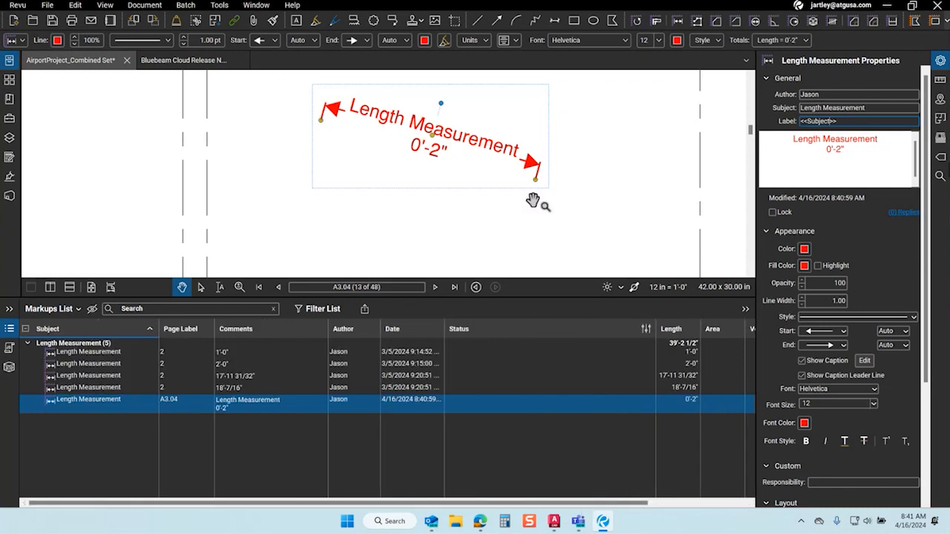
pyautogui.click(940, 62)
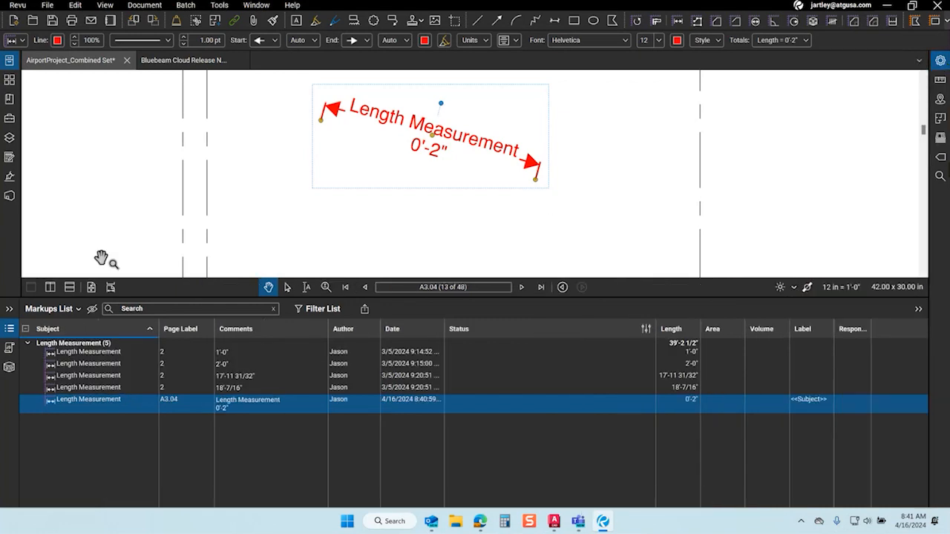
pyautogui.click(10, 328)
# - Delete the length measurement markup from sheet A3.04
pyautogui.scroll(-1, 434, 273)
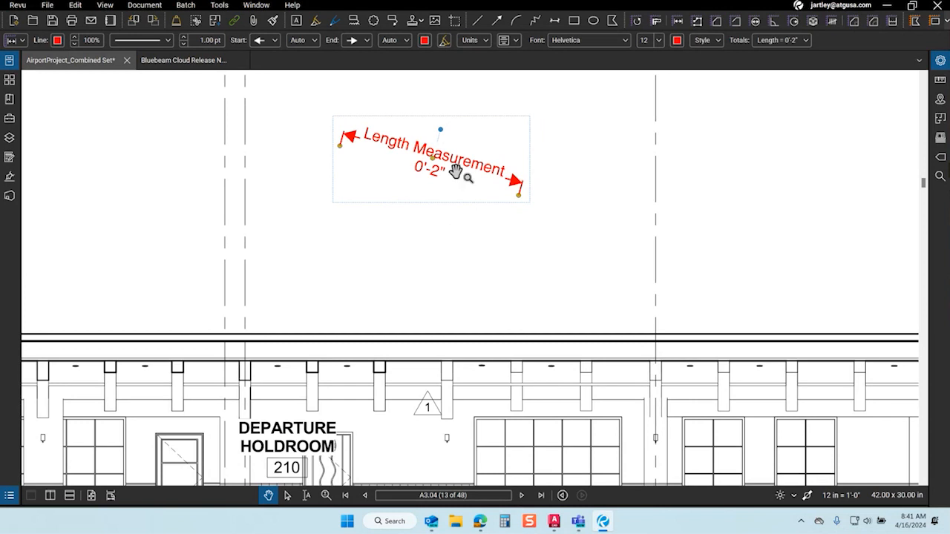
pyautogui.moveTo(458, 170); pyautogui.dragTo(449, 196)
pyautogui.click(436, 208)
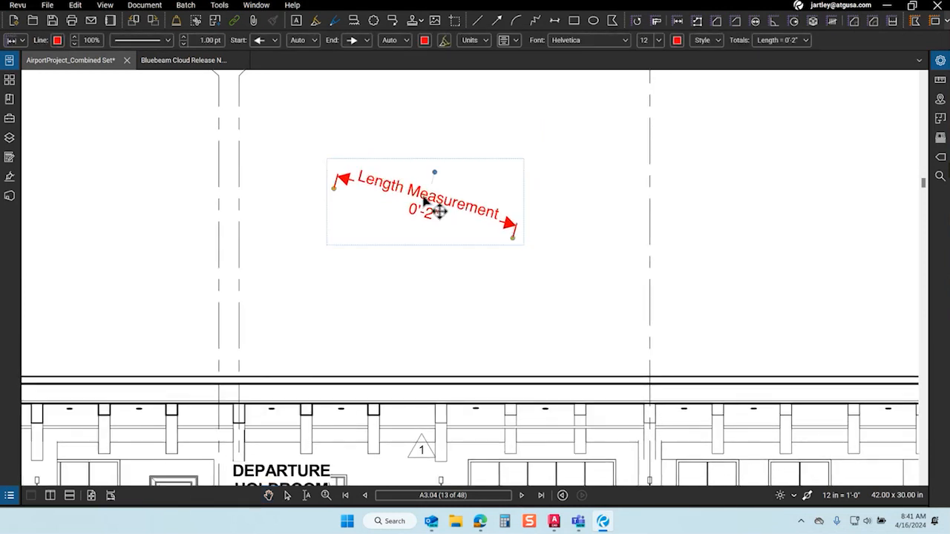
pyautogui.press('Delete')
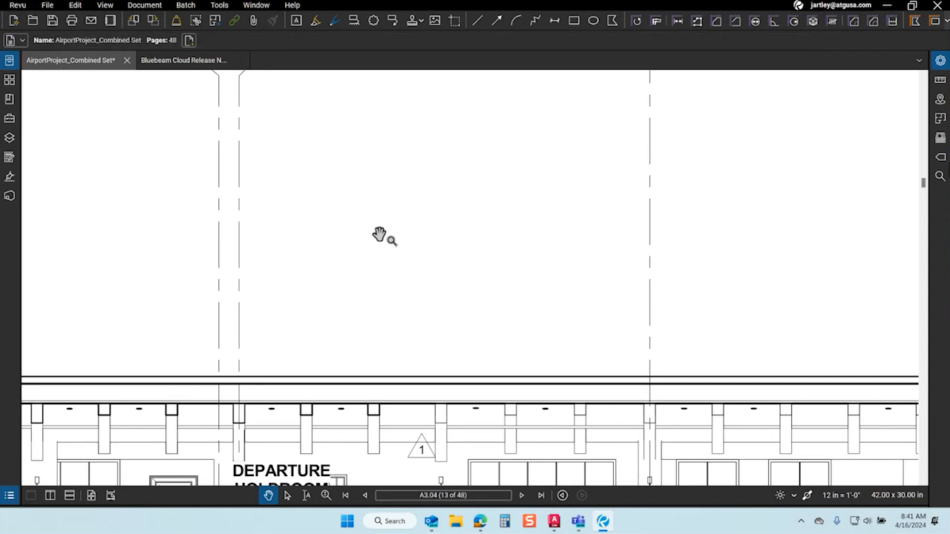
# - Draw a diagonal line markup above the building section, between gridlines 4 and 6 on sheet A3.04
pyautogui.scroll(-2, 396, 238)
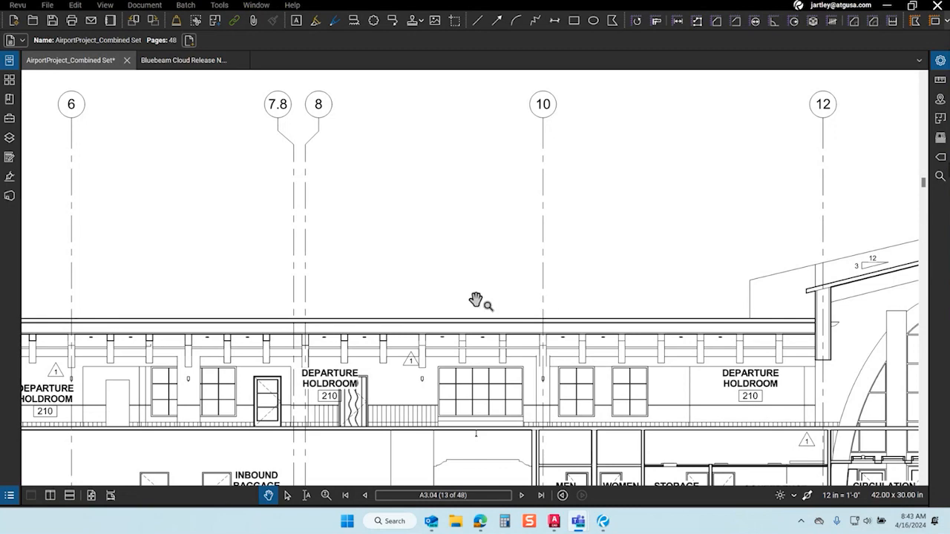
pyautogui.moveTo(479, 348); pyautogui.dragTo(379, 208)
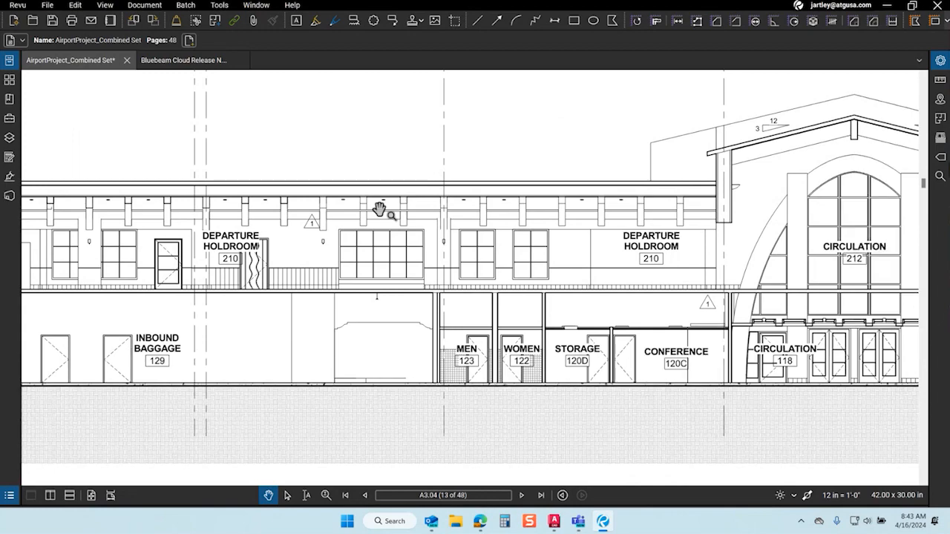
pyautogui.scroll(-5, 380, 210)
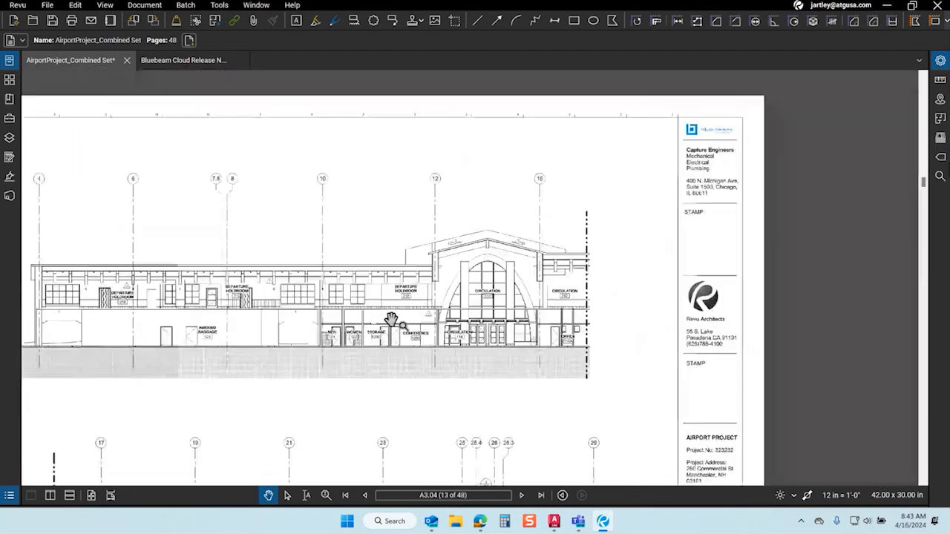
pyautogui.moveTo(392, 319); pyautogui.dragTo(515, 302)
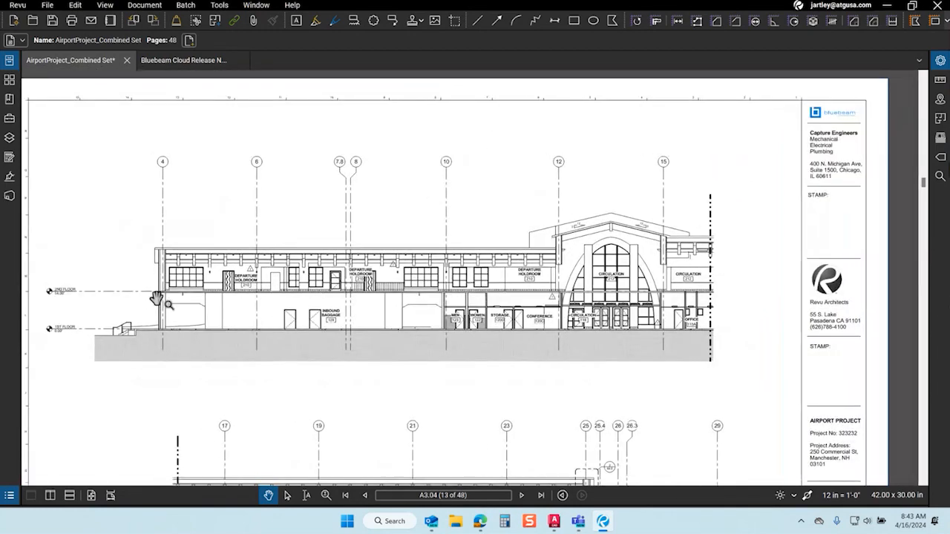
pyautogui.scroll(3, 179, 290)
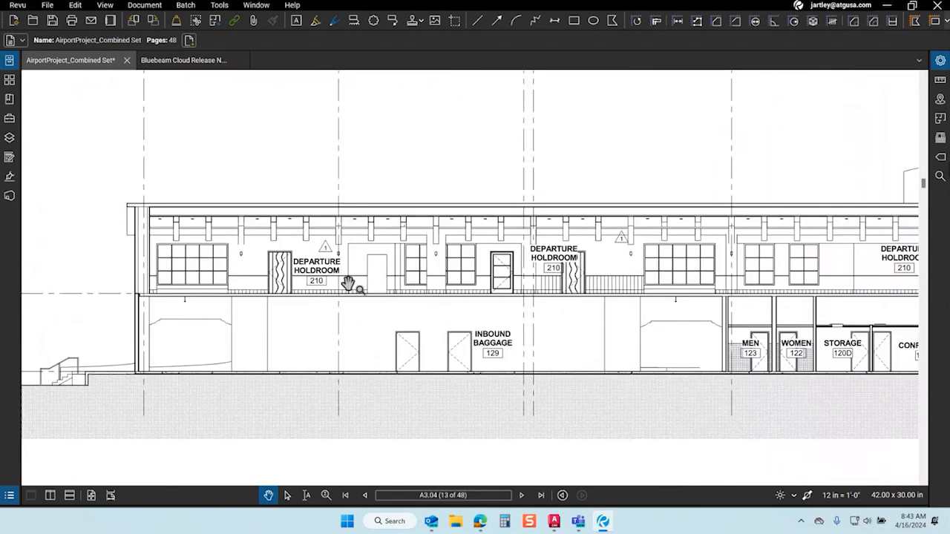
pyautogui.moveTo(359, 300); pyautogui.dragTo(469, 409)
pyautogui.scroll(2, 460, 212)
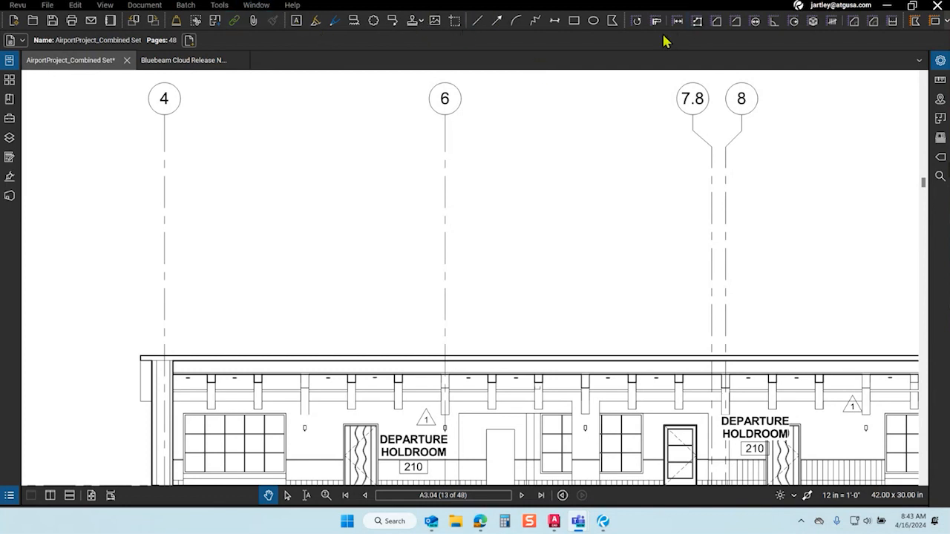
pyautogui.click(215, 11)
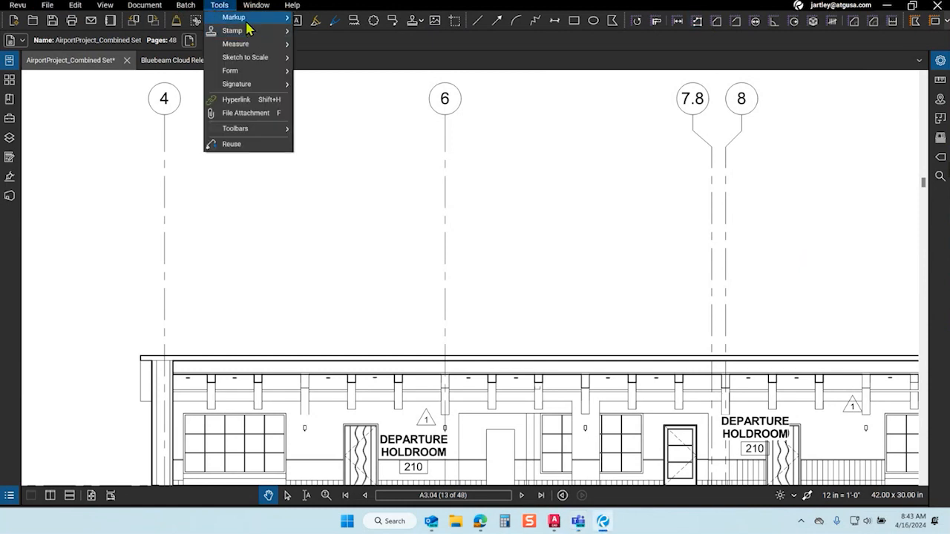
pyautogui.moveTo(251, 19)
pyautogui.click(338, 116)
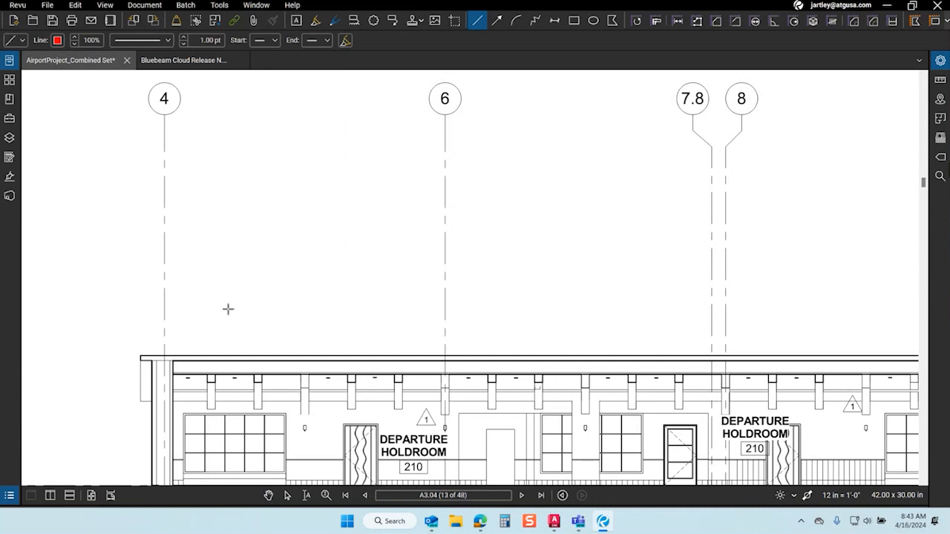
pyautogui.click(344, 125)
# - Change the line's style to Dashed 5 and move its lower endpoint so the line runs vertically
pyautogui.click(142, 41)
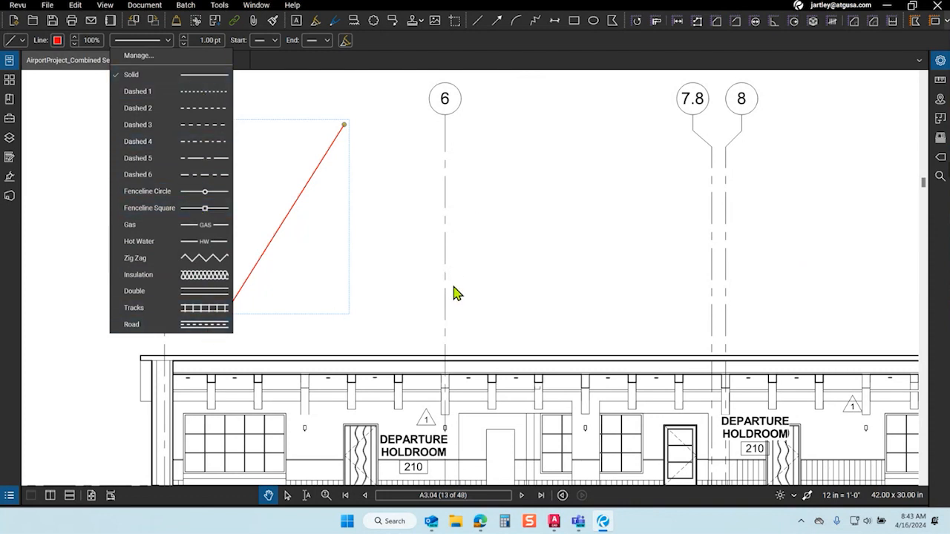
pyautogui.click(211, 159)
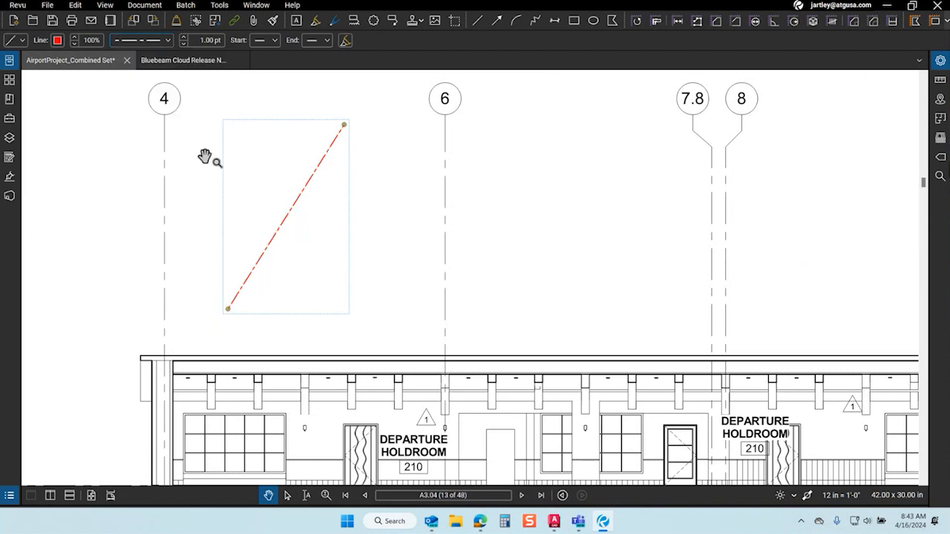
pyautogui.moveTo(228, 309); pyautogui.dragTo(344, 333)
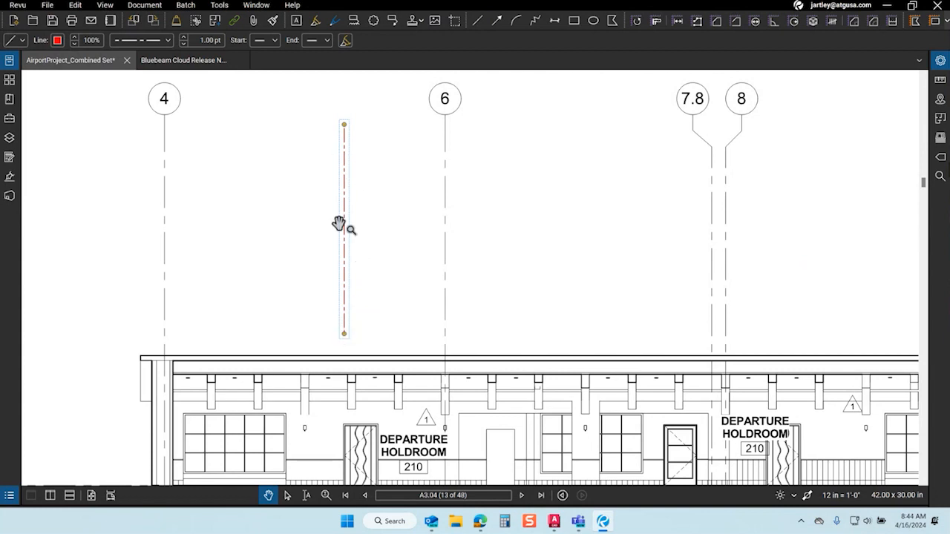
# - Create a new line style set titled MCR and add a line style named Centerline to it
pyautogui.click(138, 40)
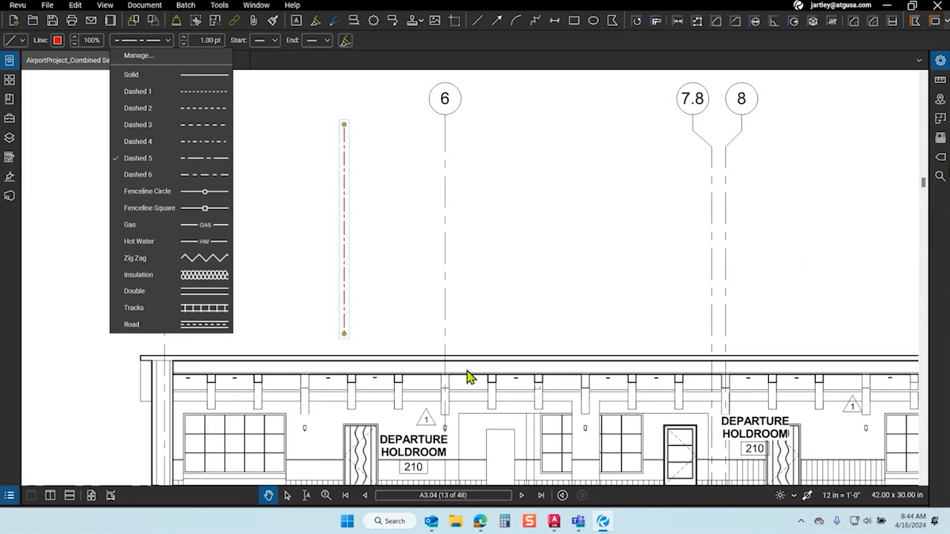
pyautogui.click(139, 56)
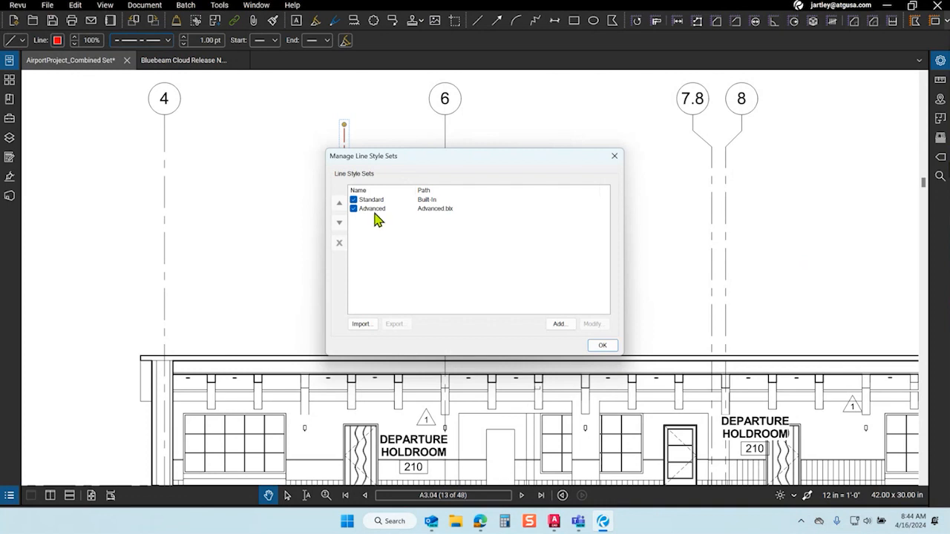
pyautogui.click(559, 326)
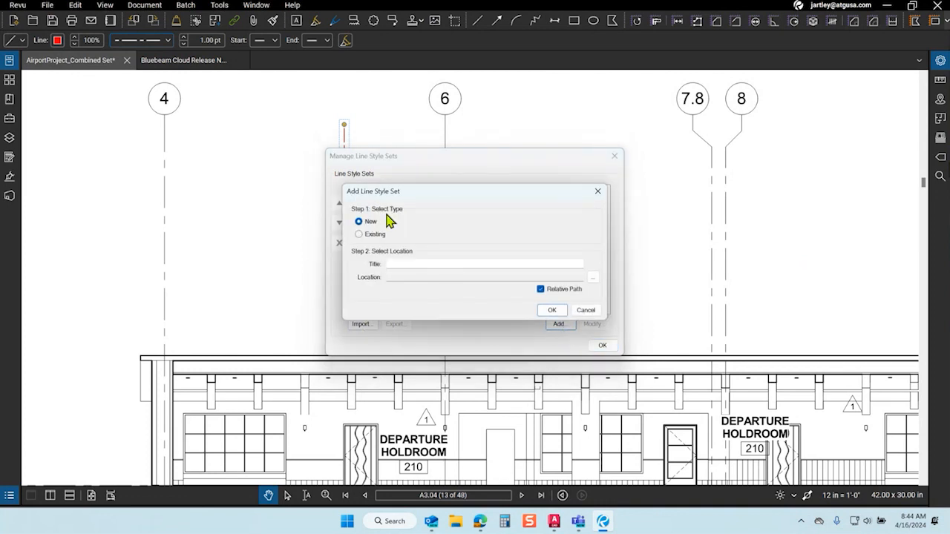
pyautogui.click(406, 265)
pyautogui.write('MCR')
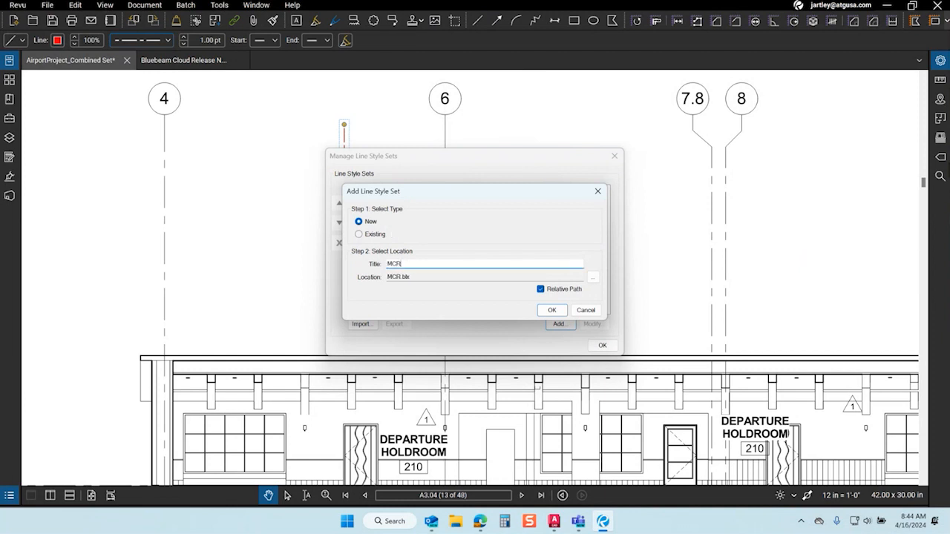
pyautogui.click(551, 310)
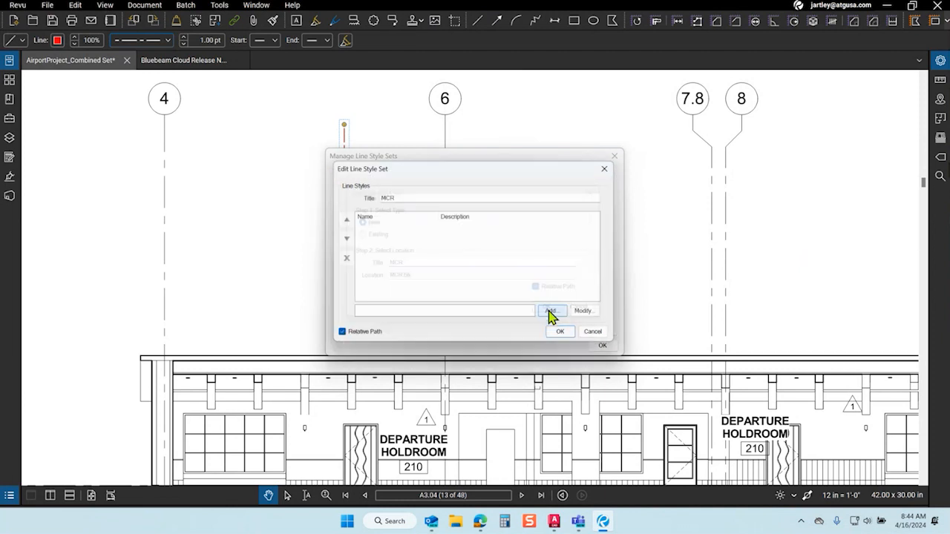
pyautogui.click(555, 313)
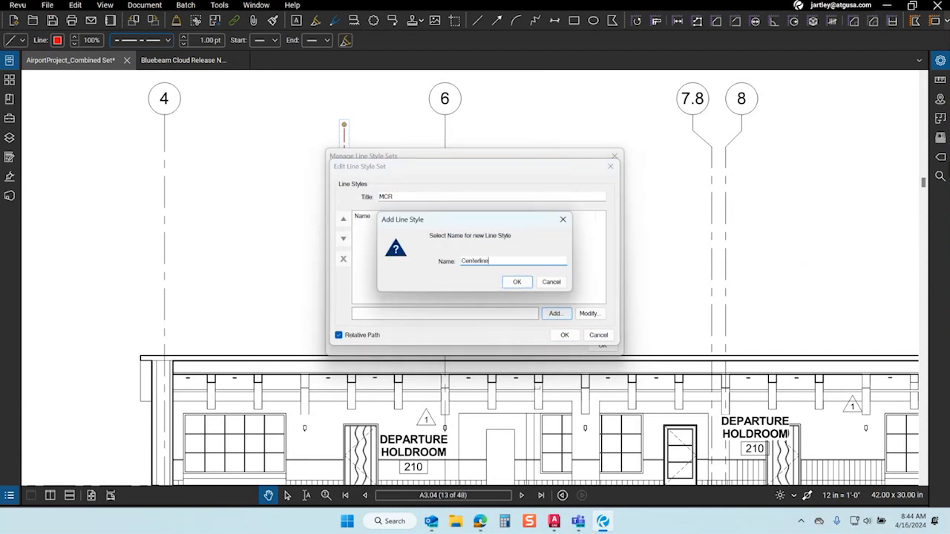
pyautogui.click(517, 285)
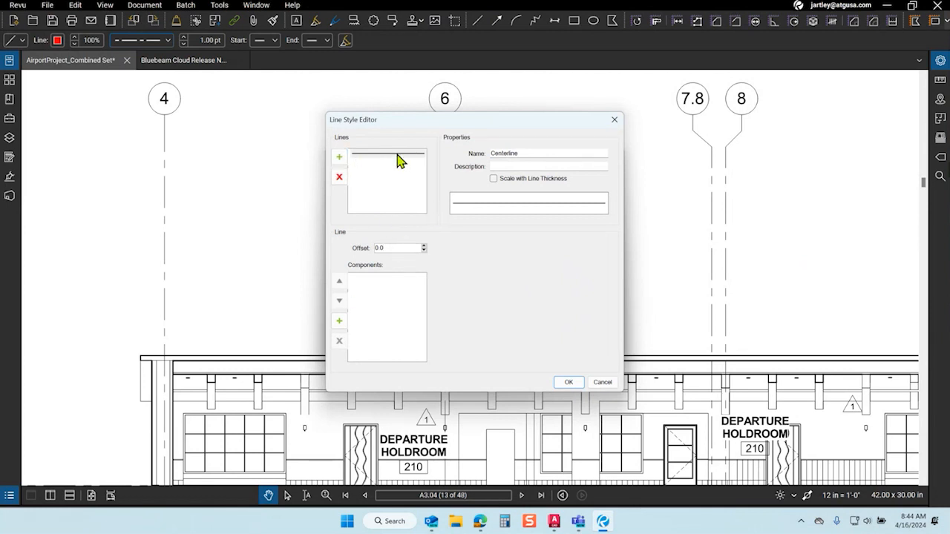
# - Add a Space component and a Dash component to the Centerline line style
pyautogui.click(339, 321)
pyautogui.click(467, 264)
pyautogui.click(460, 272)
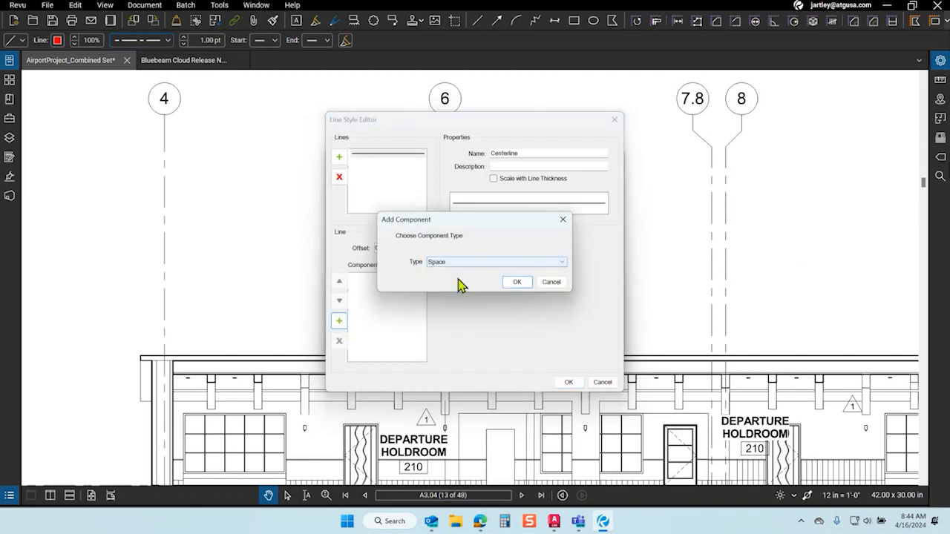
pyautogui.click(518, 283)
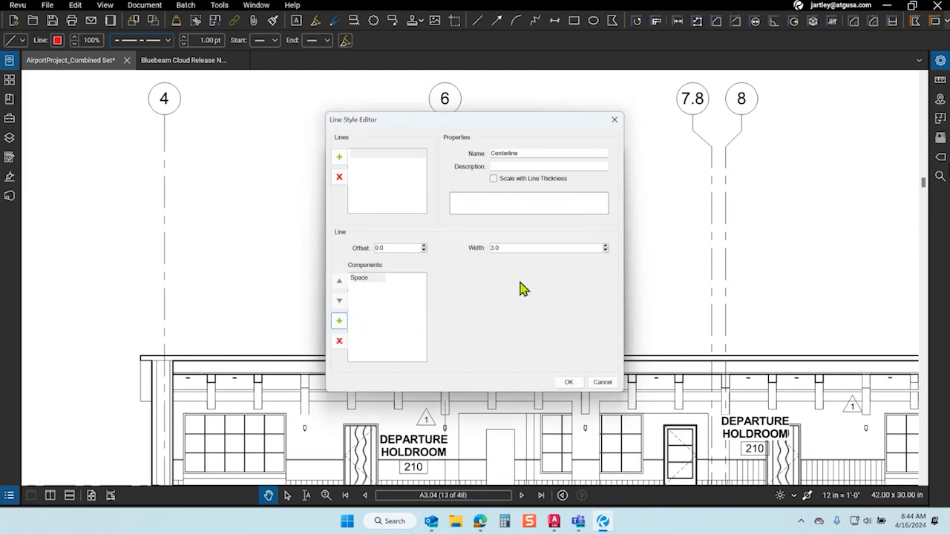
pyautogui.click(339, 321)
pyautogui.click(434, 262)
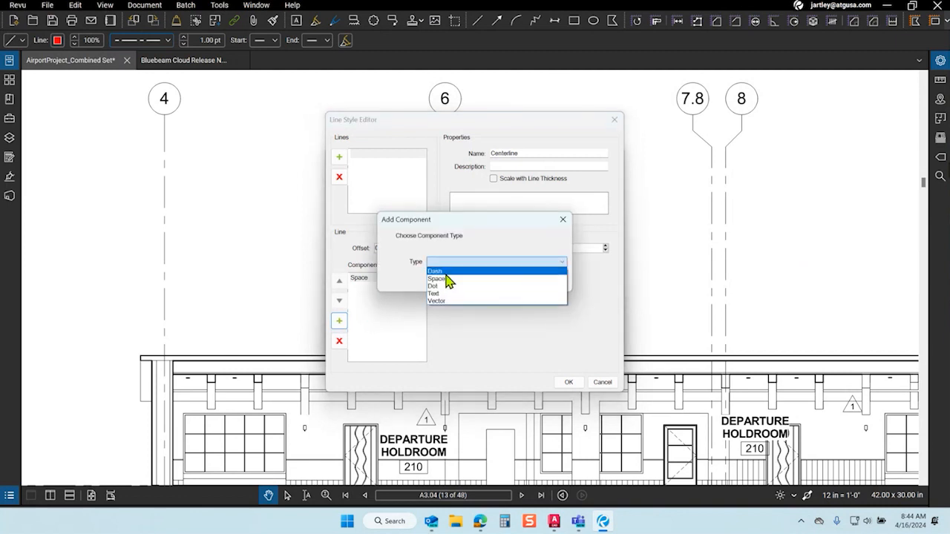
pyautogui.click(446, 269)
pyautogui.click(517, 282)
# - Add a second Dash component and reorder the components to Dash, Space, Dash
pyautogui.click(339, 321)
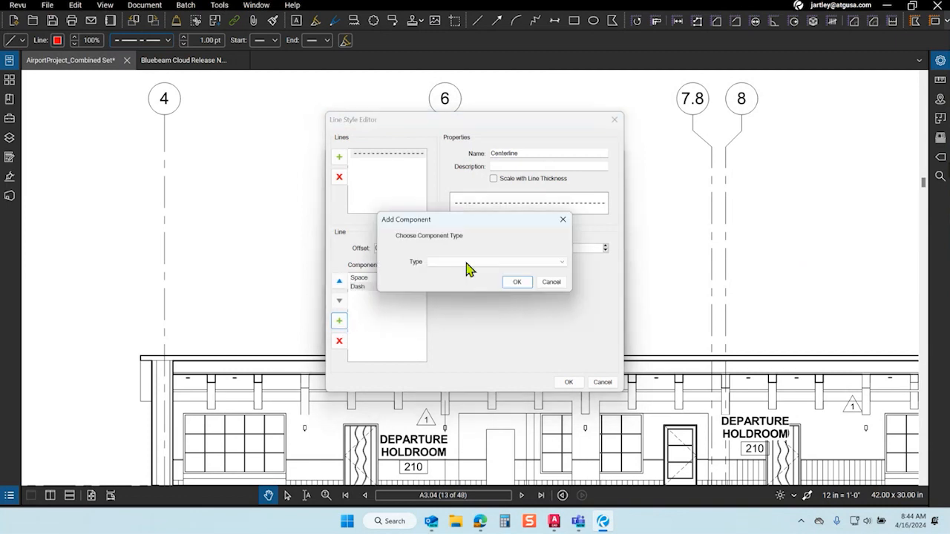
pyautogui.click(478, 263)
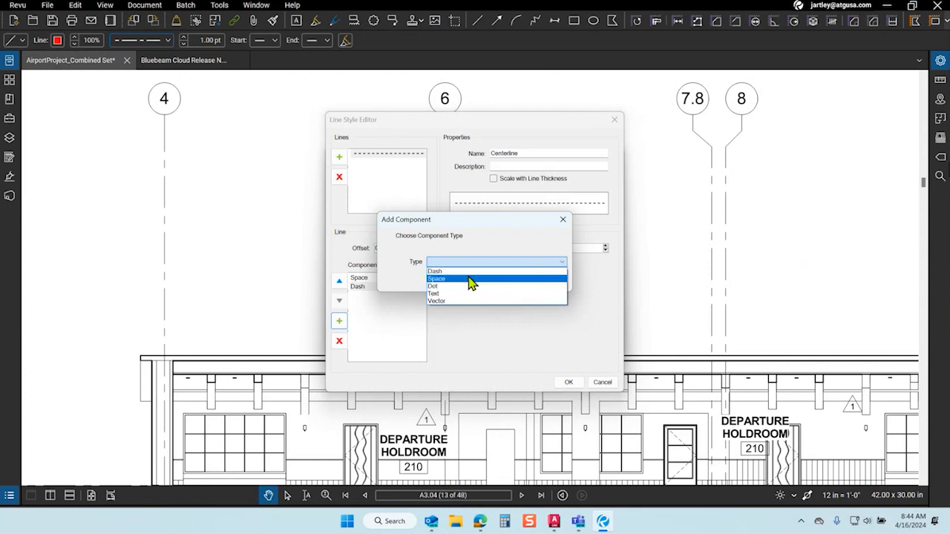
pyautogui.click(469, 271)
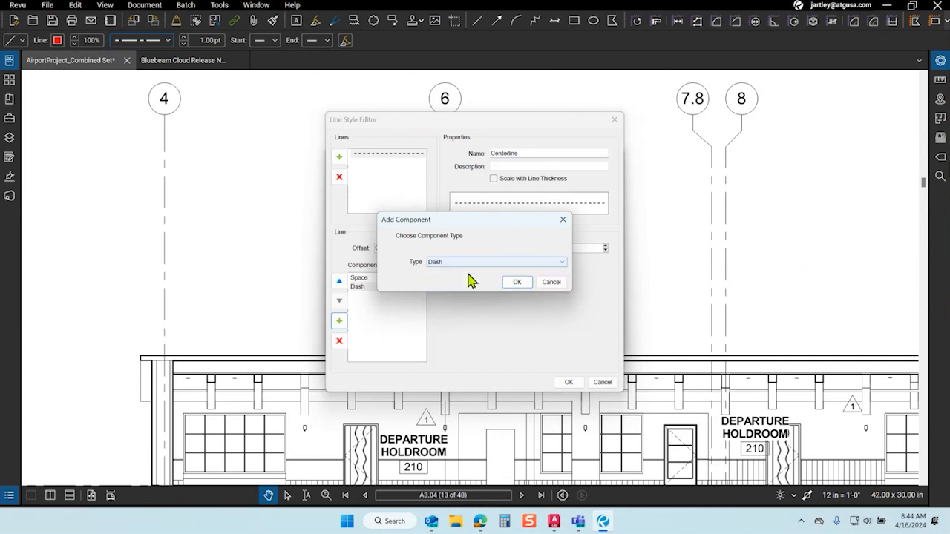
pyautogui.click(517, 282)
pyautogui.click(358, 286)
pyautogui.click(339, 280)
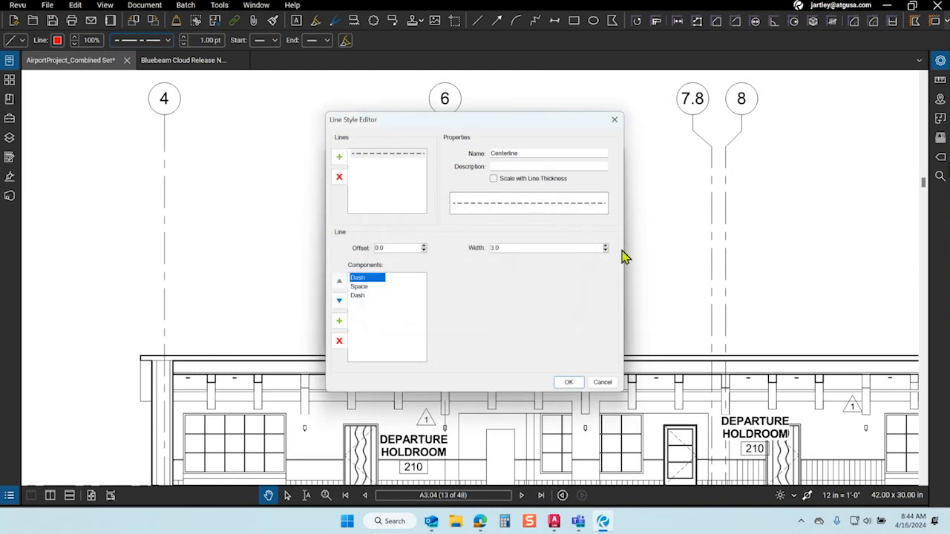
# - Widen the first Dash component and set the last Dash component's width to 1.0
pyautogui.click(369, 287)
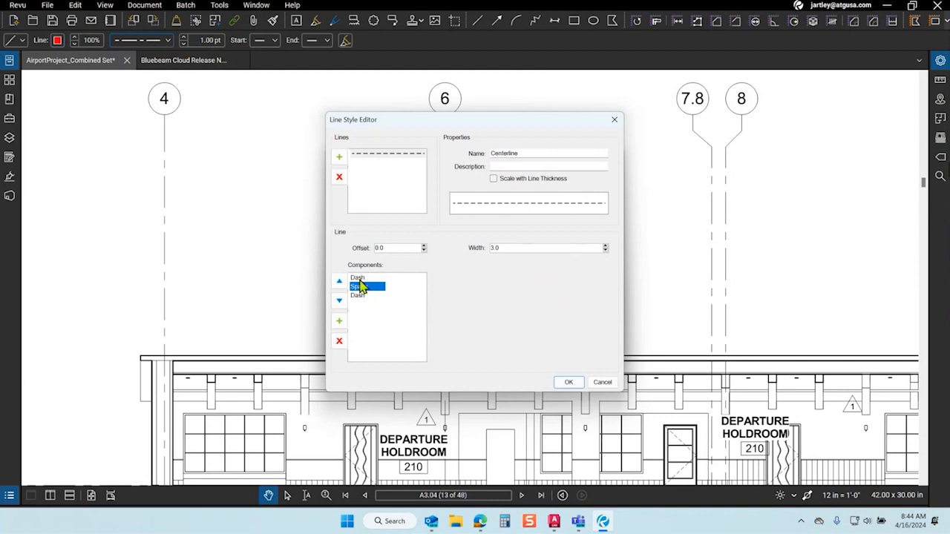
pyautogui.click(359, 278)
pyautogui.click(605, 246)
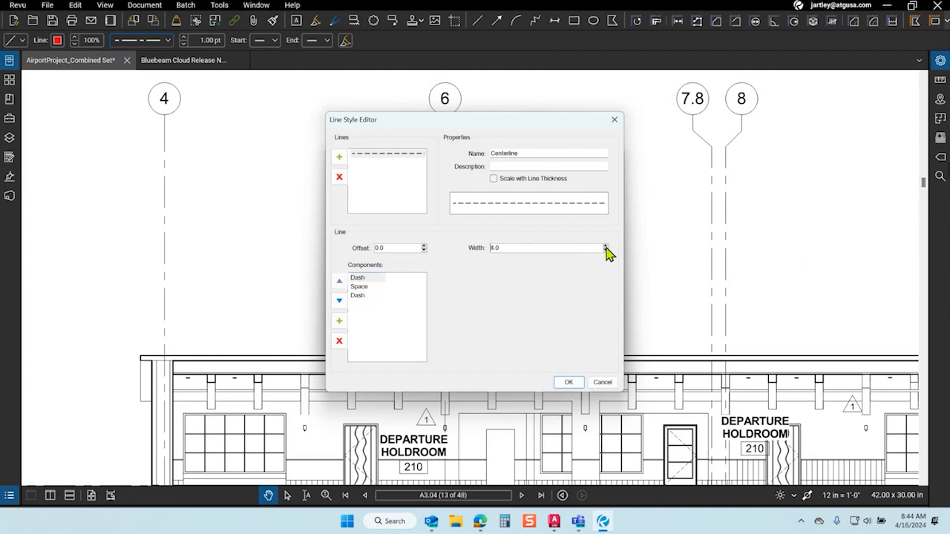
pyautogui.click(372, 296)
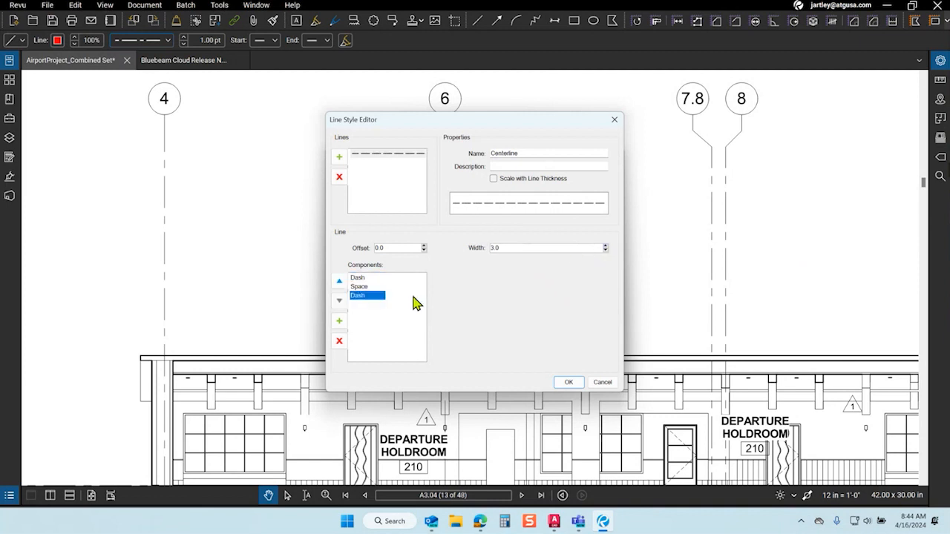
pyautogui.click(606, 250)
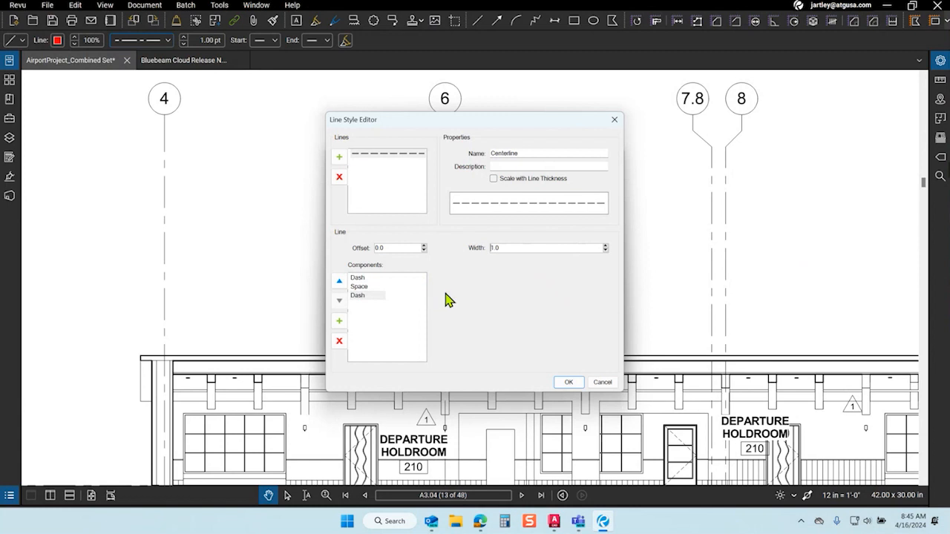
# - Discard the Centerline line style and the new MCR line style set, returning to the list of line style sets
pyautogui.click(602, 383)
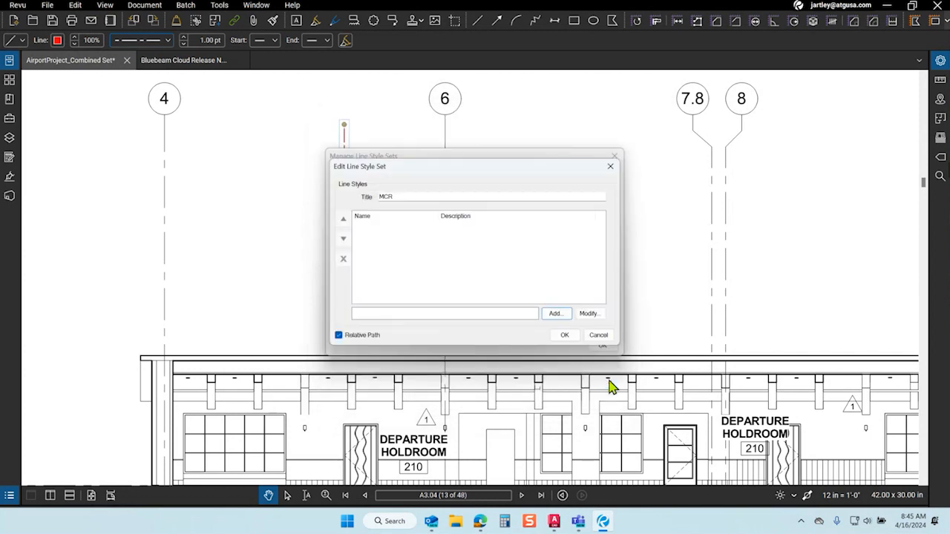
pyautogui.click(601, 335)
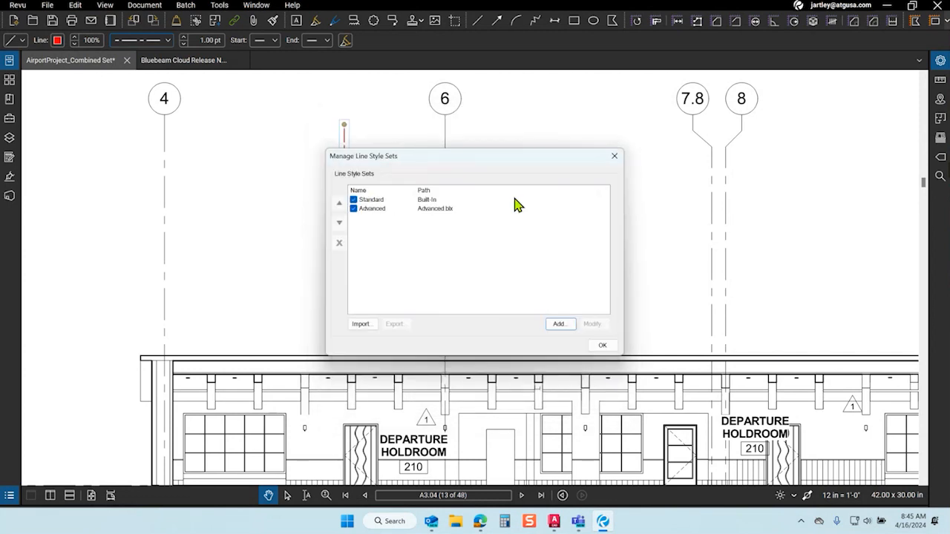
pyautogui.moveTo(453, 164)
pyautogui.mouseDown()
pyautogui.moveTo(488, 165)
pyautogui.moveTo(459, 170)
pyautogui.mouseUp()
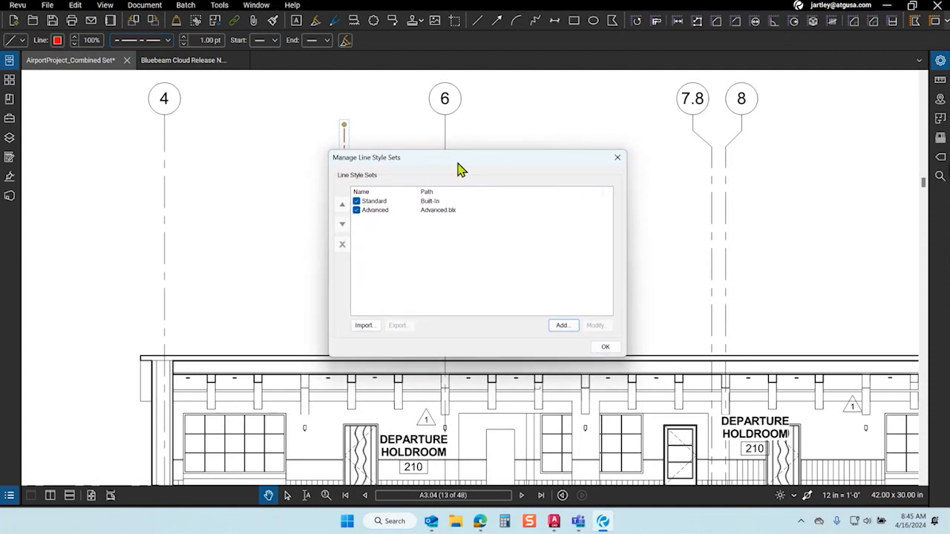
pyautogui.moveTo(458, 170); pyautogui.dragTo(464, 167)
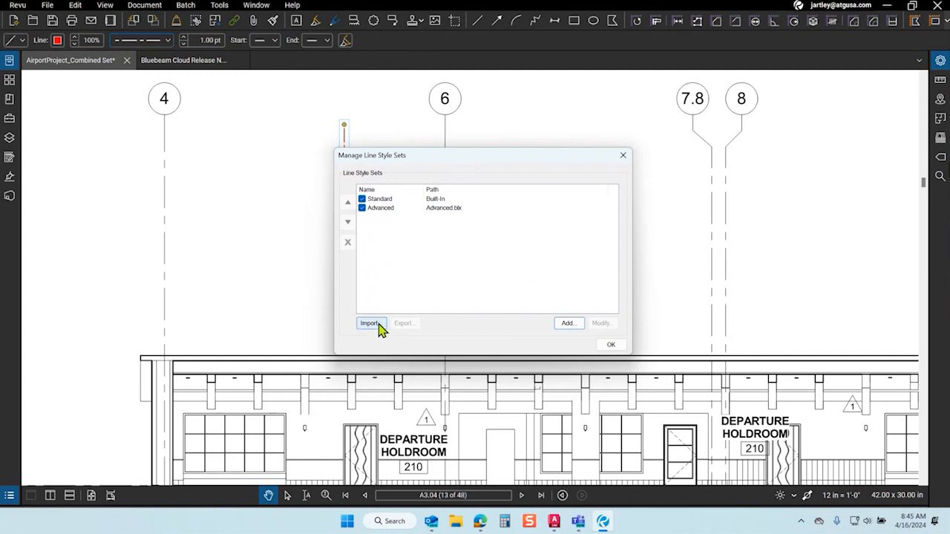
# - Switch to AutoCAD, create a new drawing, and close Drawing1 without saving its changes
pyautogui.click(554, 521)
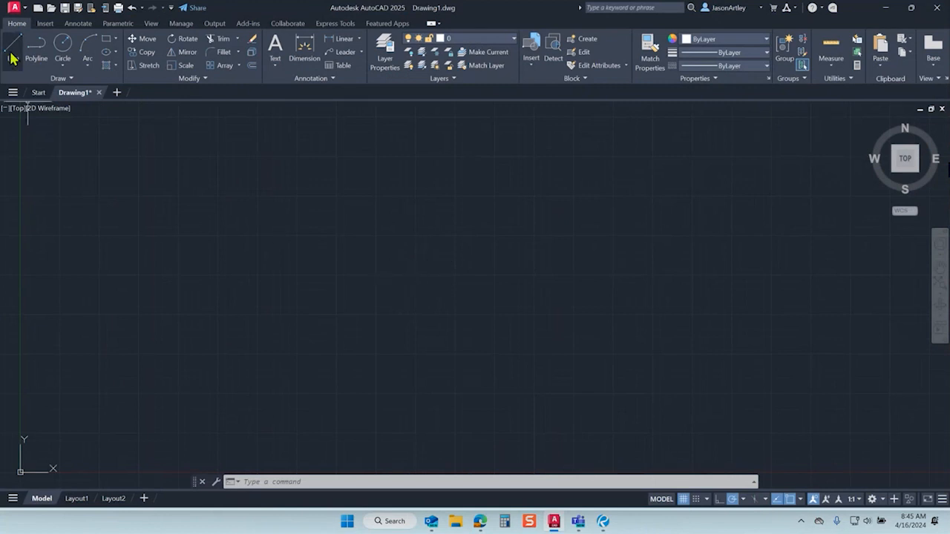
pyautogui.click(117, 94)
pyautogui.click(99, 92)
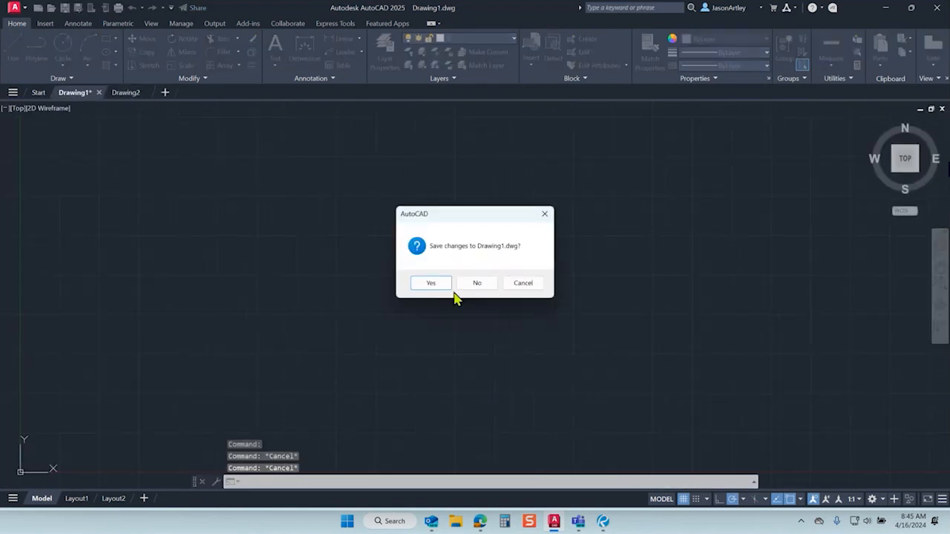
pyautogui.click(480, 285)
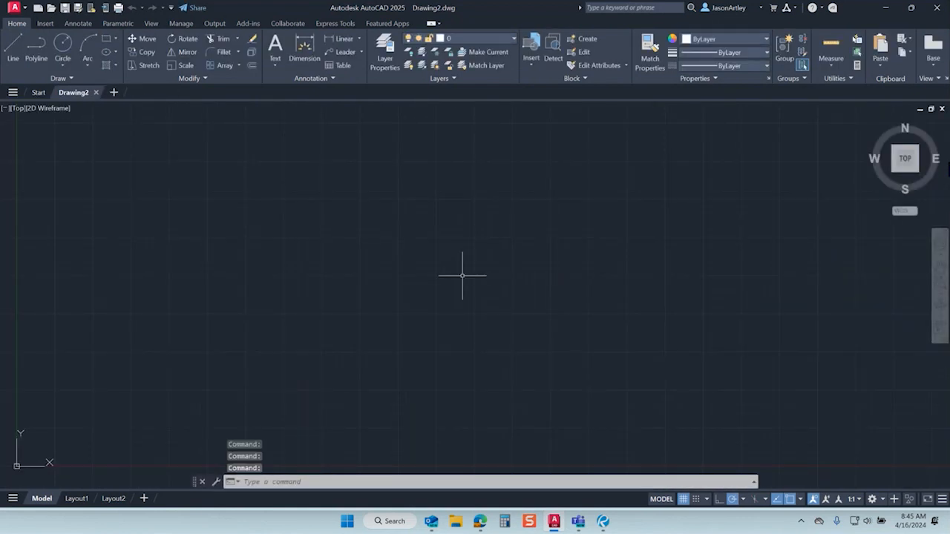
# - Draw one diagonal line rising to the right across the middle of the new drawing
pyautogui.click(13, 46)
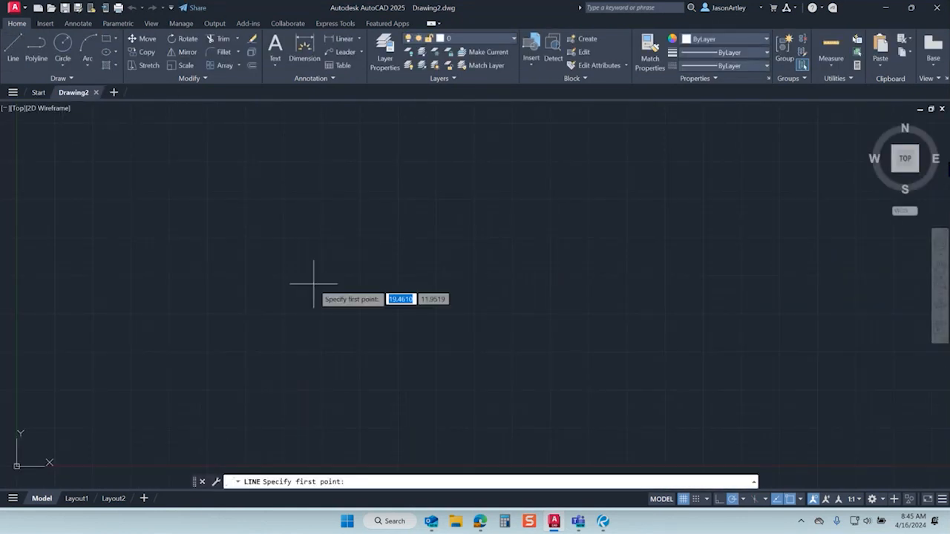
pyautogui.click(294, 319)
pyautogui.click(568, 234)
pyautogui.press('Return')
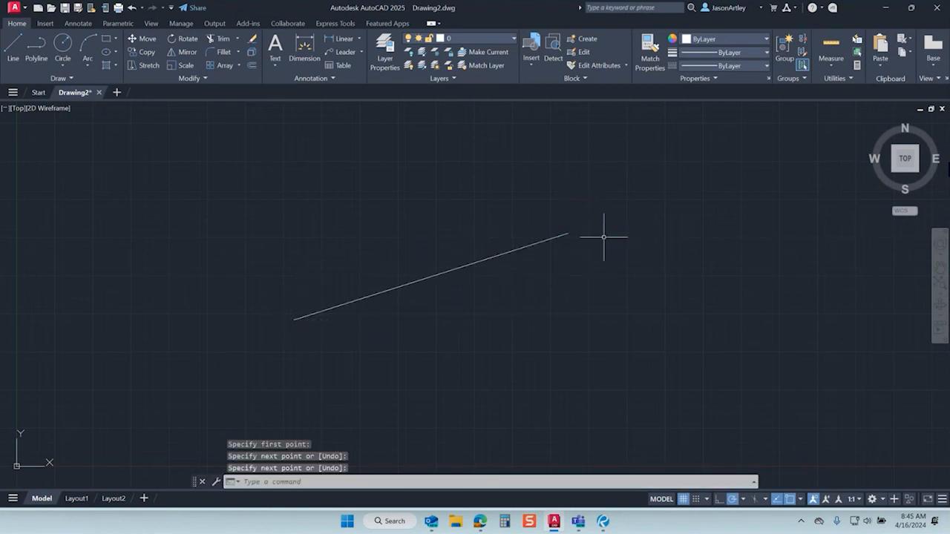
# - Select the diagonal line, check its lineweight and linetype choices, and open the Linetype Manager with the LINETYPE command
pyautogui.click(537, 244)
pyautogui.click(528, 247)
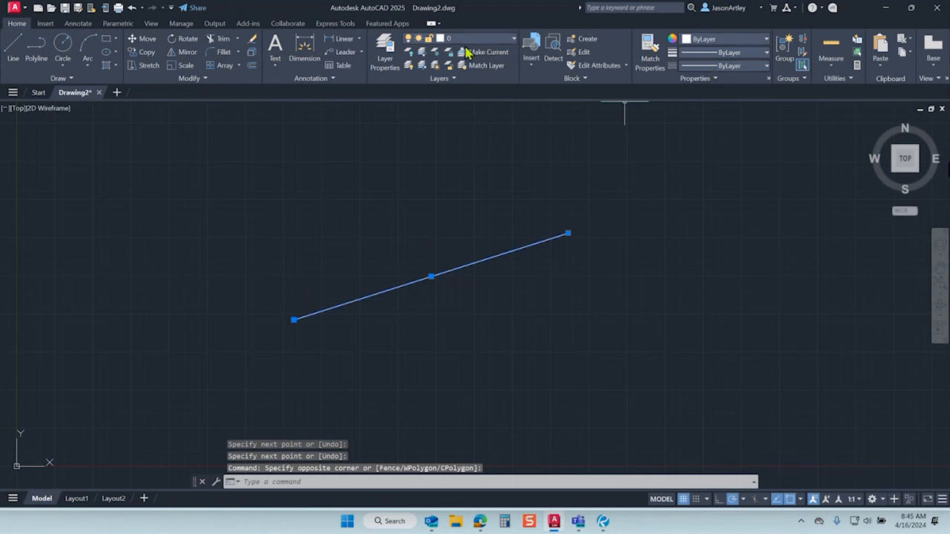
pyautogui.click(743, 57)
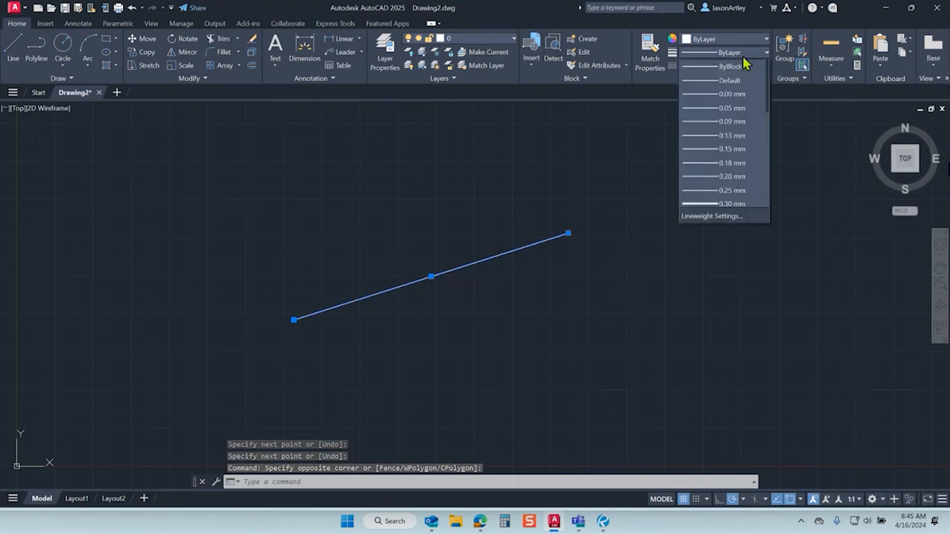
pyautogui.click(790, 119)
pyautogui.click(745, 66)
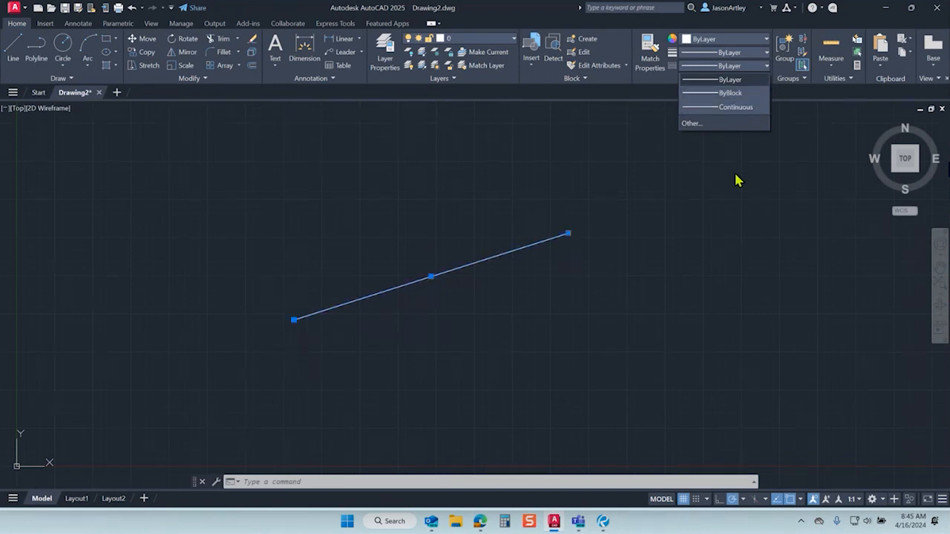
pyautogui.click(685, 149)
pyautogui.write('lin')
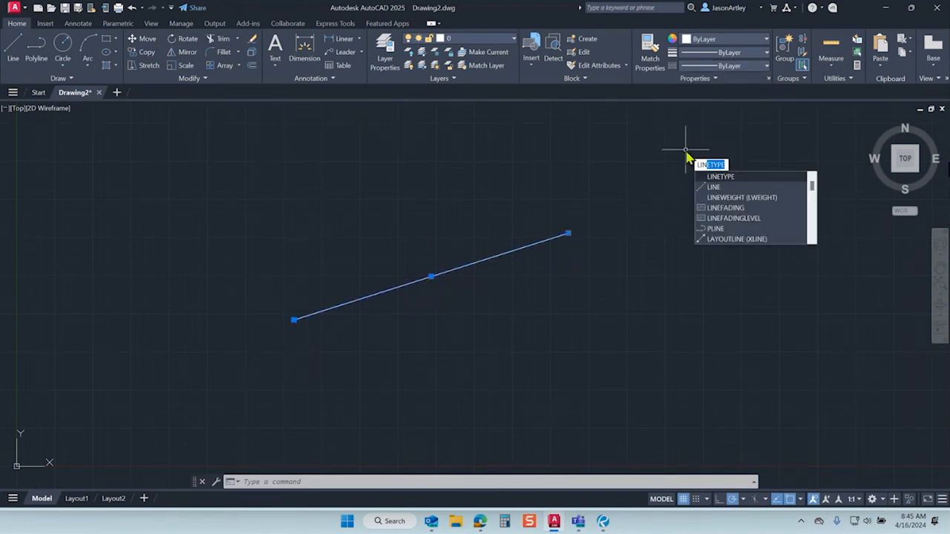
pyautogui.click(731, 179)
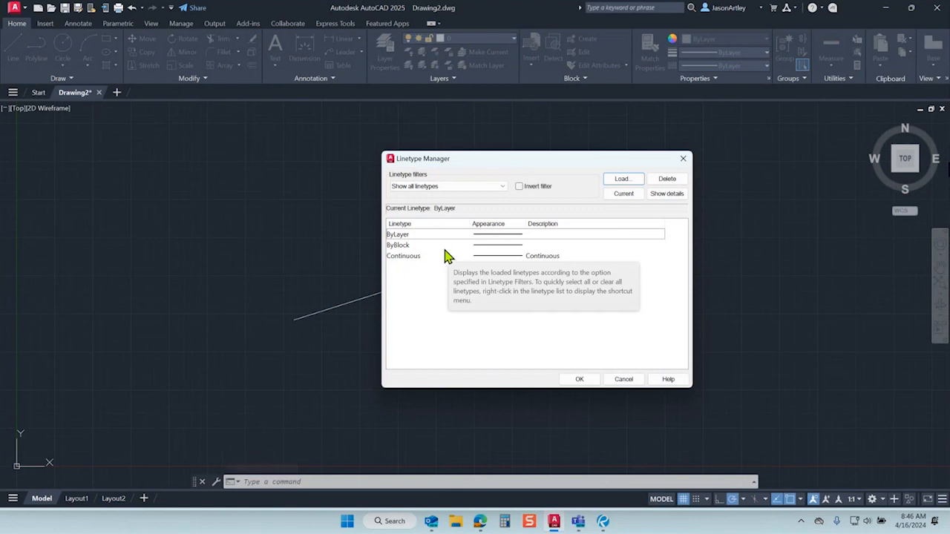
# - Open the loadable linetypes from acad.lin, enlarge the list, and look through it down to ZIGZAG
pyautogui.click(616, 184)
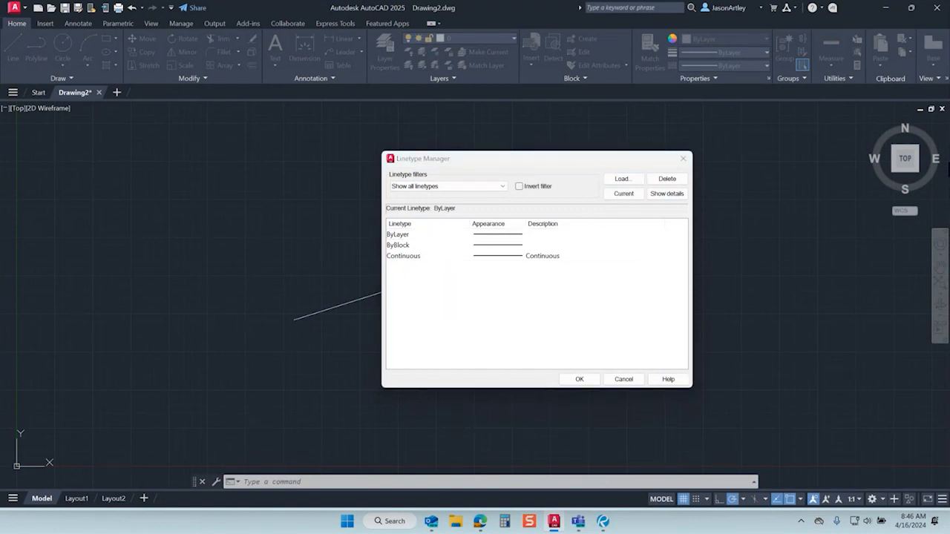
pyautogui.moveTo(102, 251); pyautogui.dragTo(468, 201)
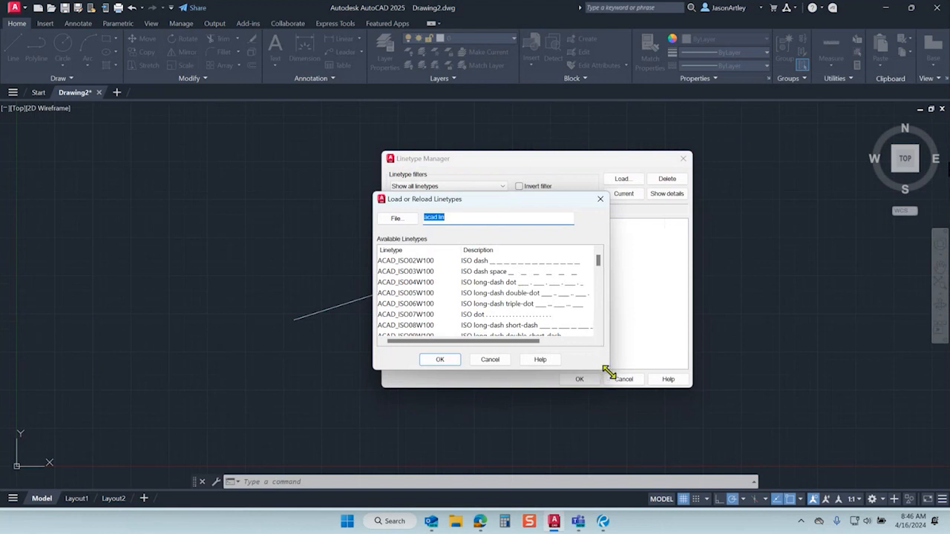
pyautogui.moveTo(603, 369); pyautogui.dragTo(718, 439)
pyautogui.moveTo(498, 208); pyautogui.dragTo(479, 121)
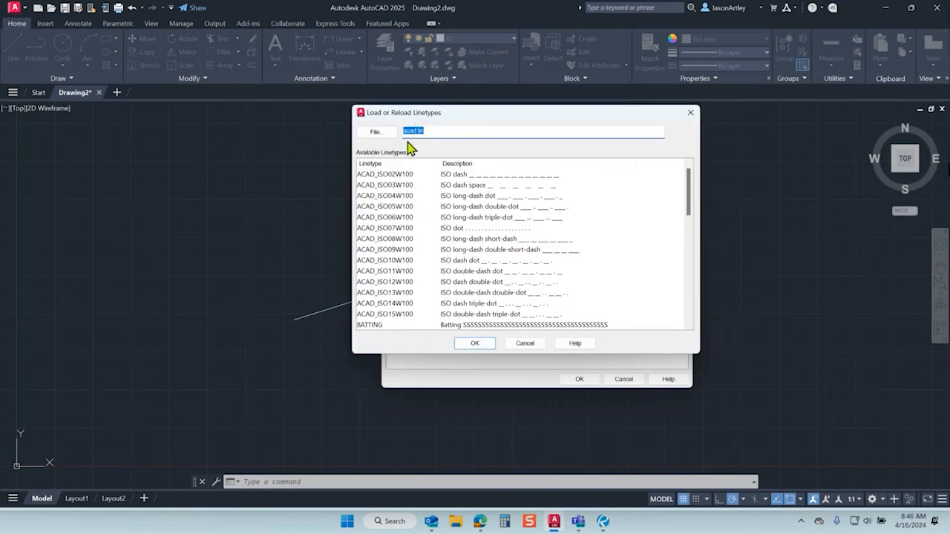
pyautogui.moveTo(688, 199); pyautogui.dragTo(702, 227)
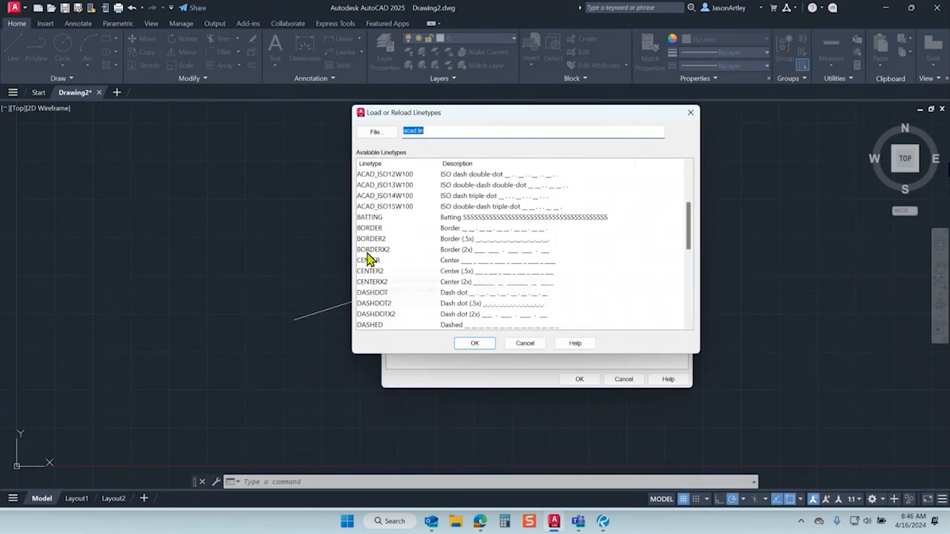
pyautogui.moveTo(686, 225); pyautogui.dragTo(691, 307)
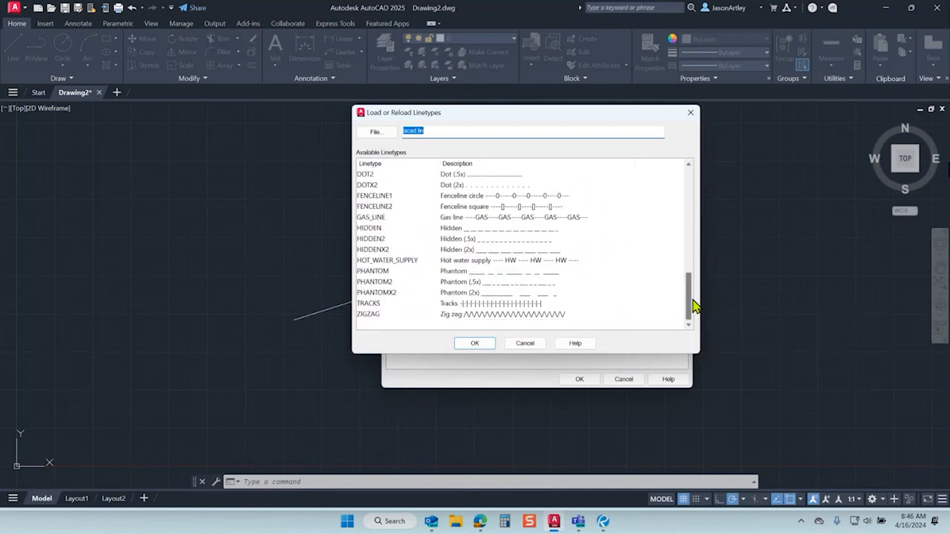
pyautogui.moveTo(691, 305)
pyautogui.mouseDown()
pyautogui.moveTo(697, 191)
pyautogui.moveTo(710, 304)
pyautogui.mouseUp()
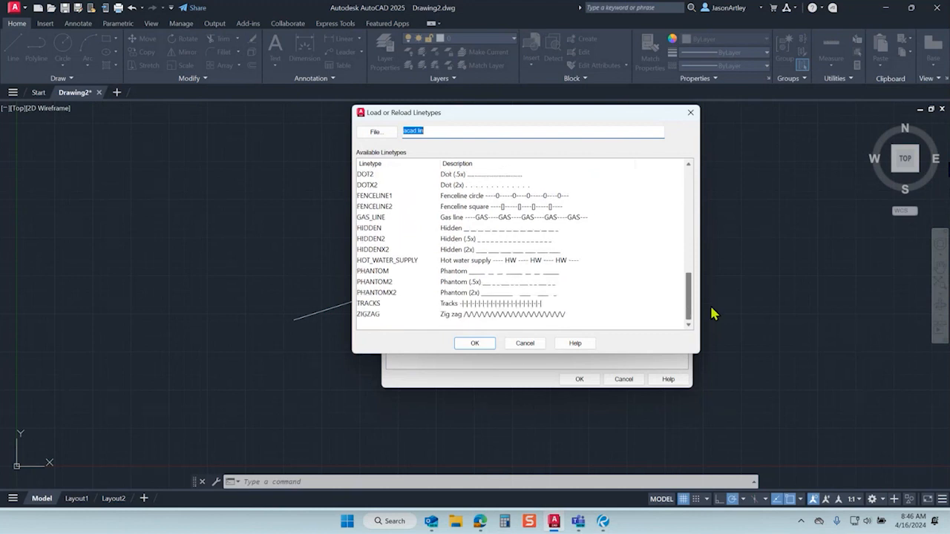
# - Examine the linetype files and the folder path of the Support folder, and leave without choosing another file
pyautogui.click(390, 134)
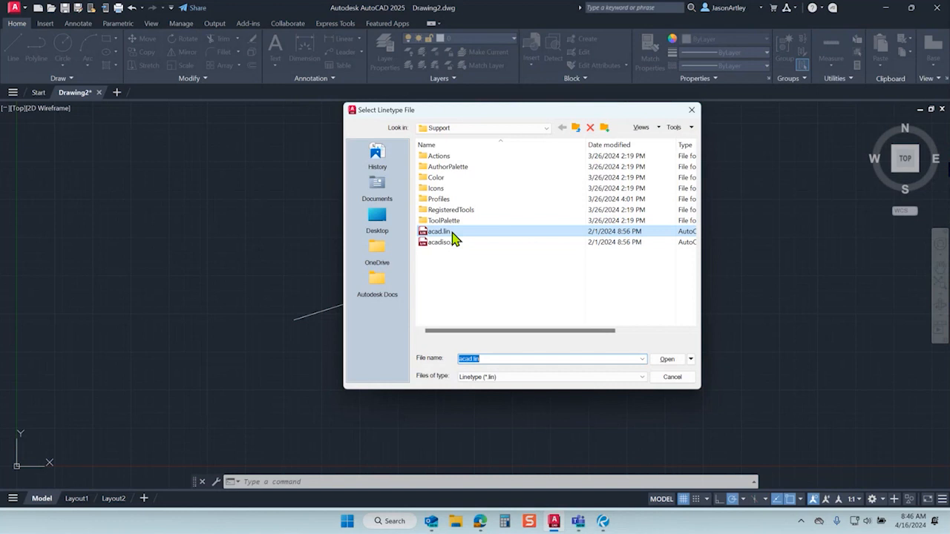
pyautogui.click(548, 129)
pyautogui.scroll(2, 517, 243)
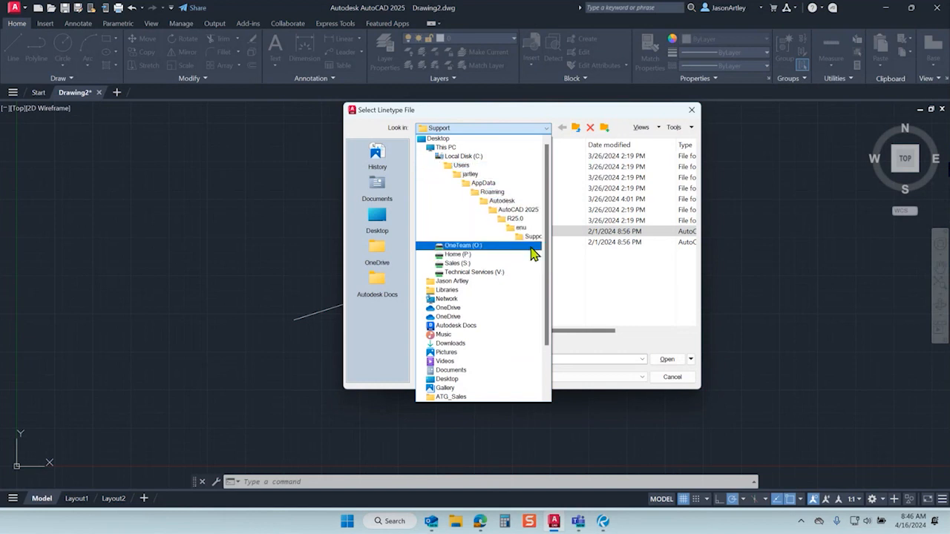
pyautogui.click(674, 381)
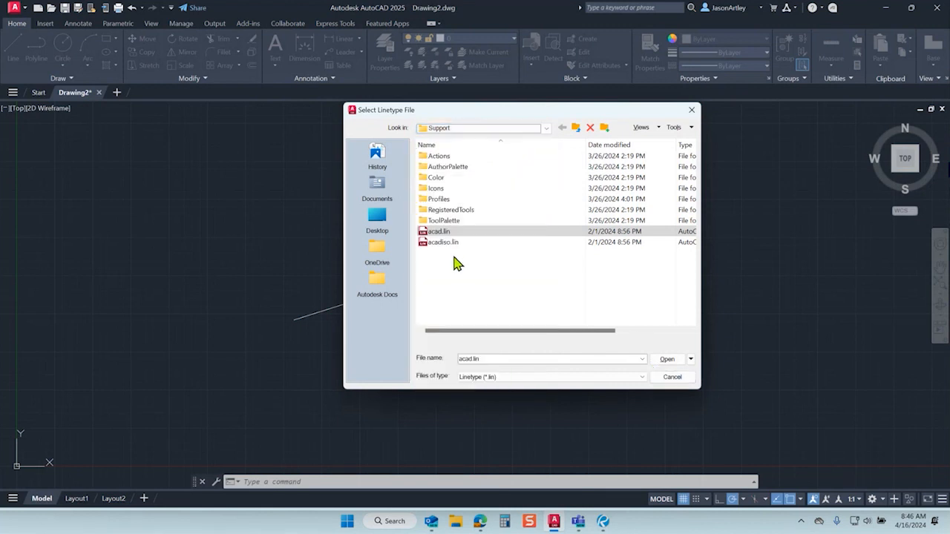
pyautogui.click(684, 383)
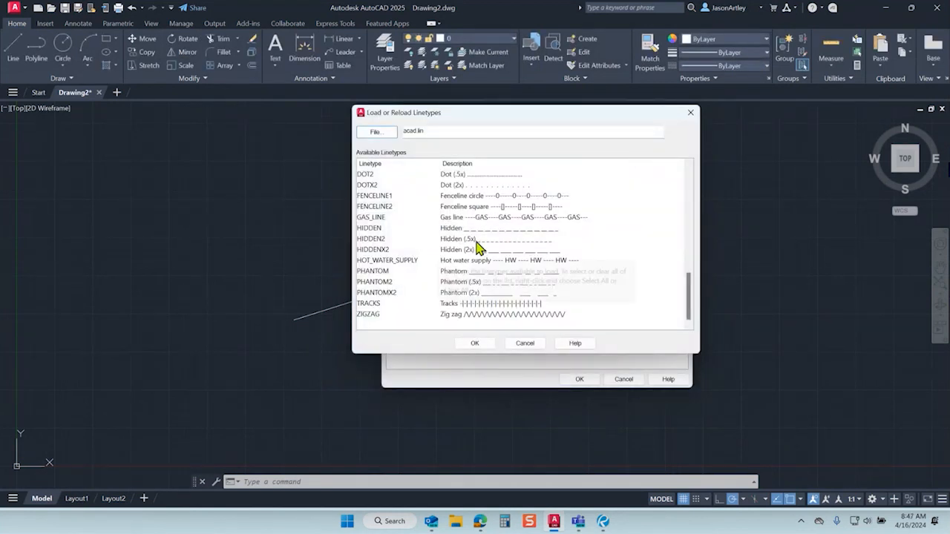
# - Review the available acad.lin linetypes again and close the Linetype Manager without loading any
pyautogui.scroll(3, 444, 276)
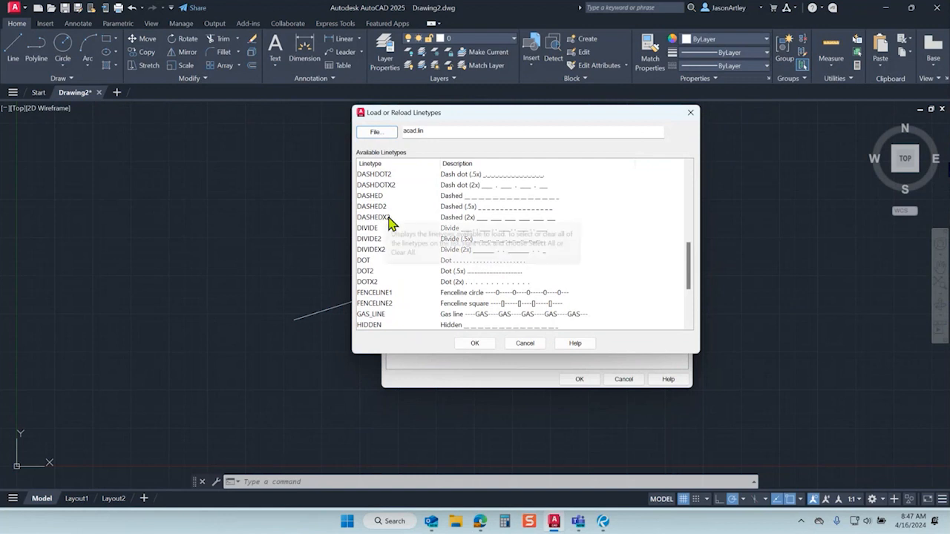
pyautogui.scroll(3, 429, 293)
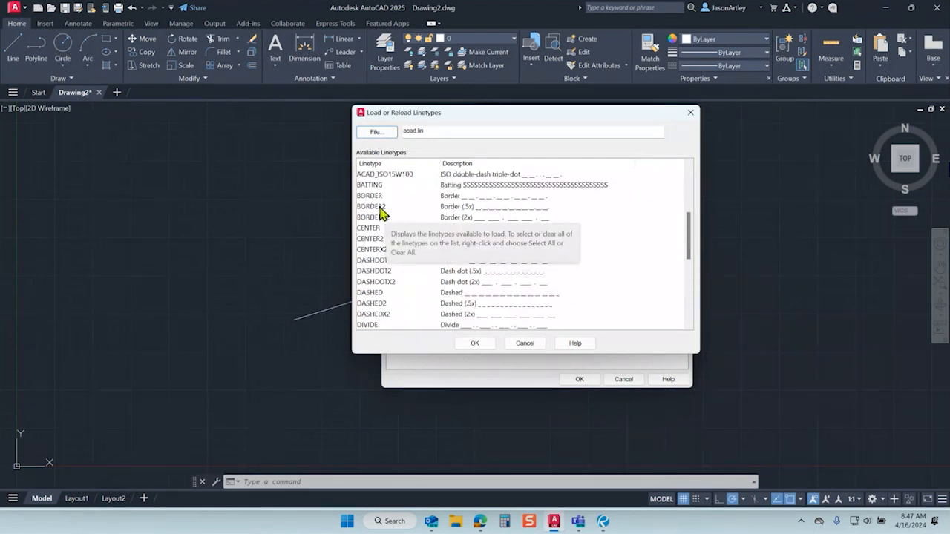
pyautogui.scroll(-4, 382, 215)
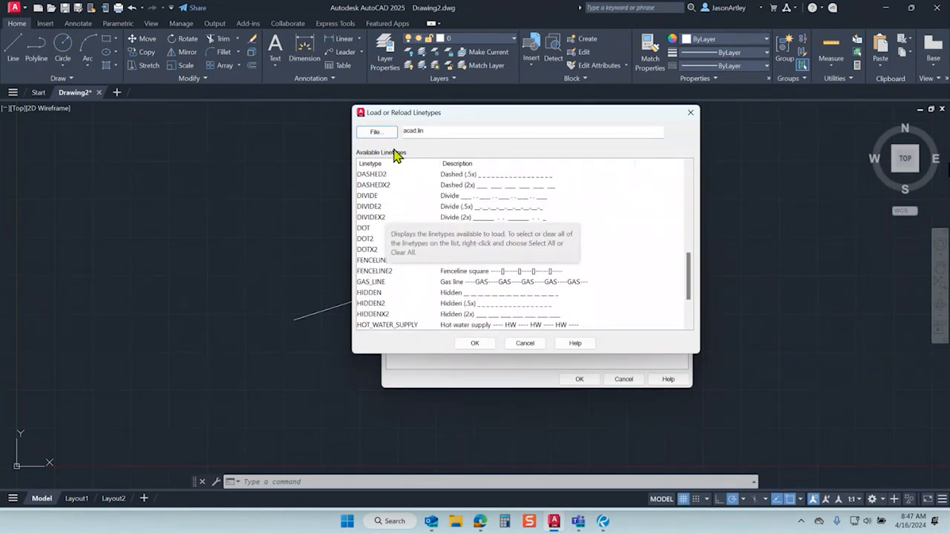
pyautogui.click(540, 344)
pyautogui.click(624, 379)
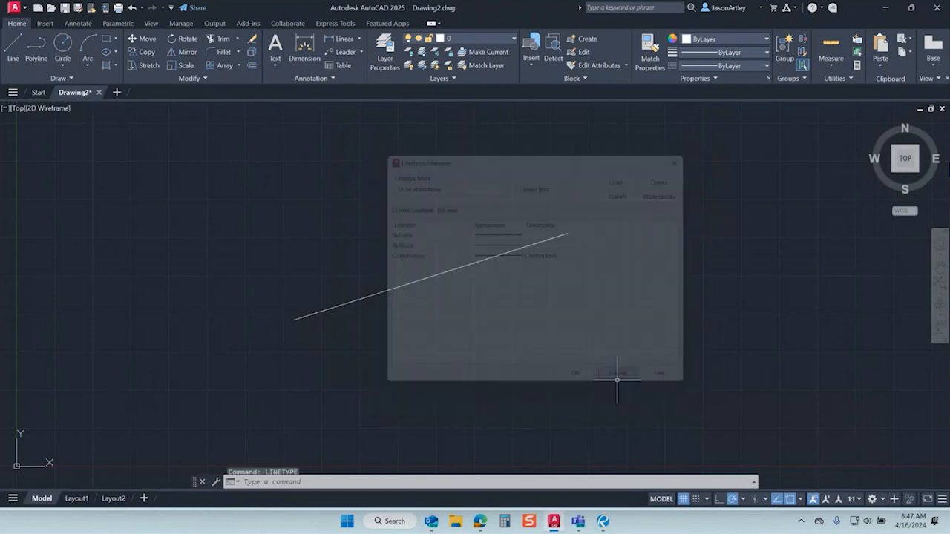
# - Switch back to Revu, check which file types the line style set import accepts, and cancel the import
pyautogui.click(606, 521)
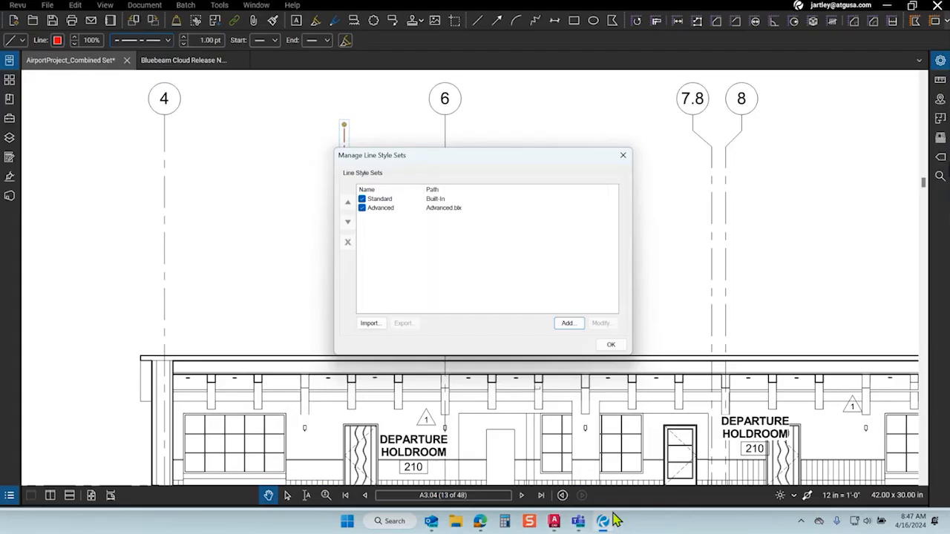
pyautogui.click(376, 326)
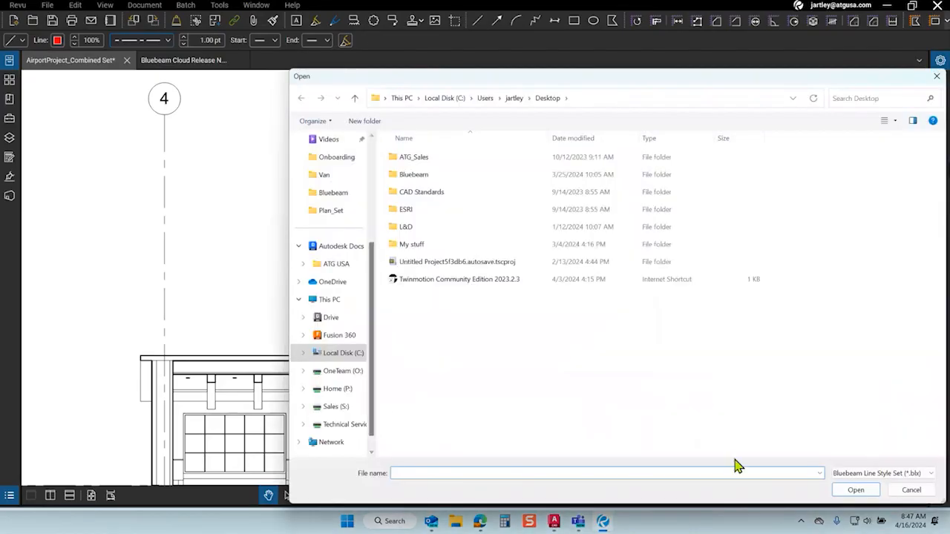
pyautogui.click(916, 473)
pyautogui.click(730, 82)
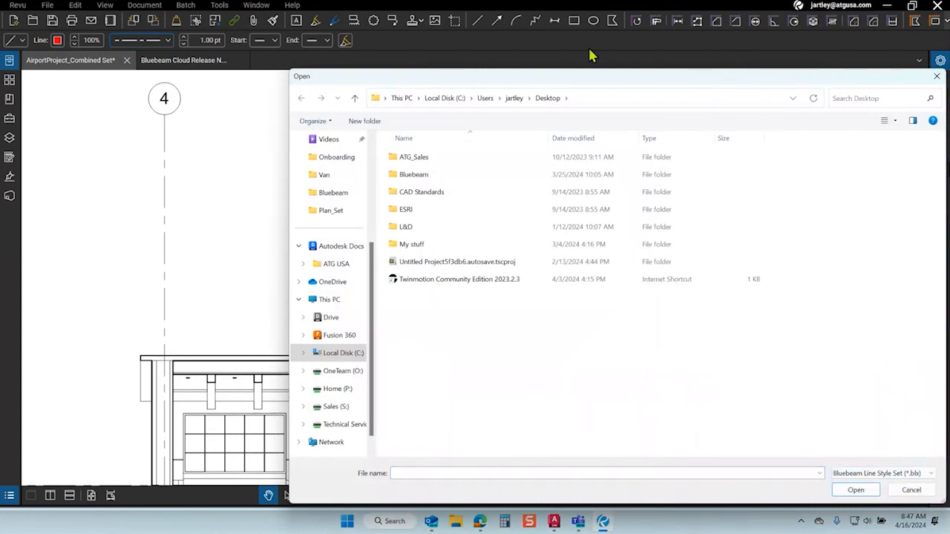
pyautogui.moveTo(577, 78); pyautogui.dragTo(486, 54)
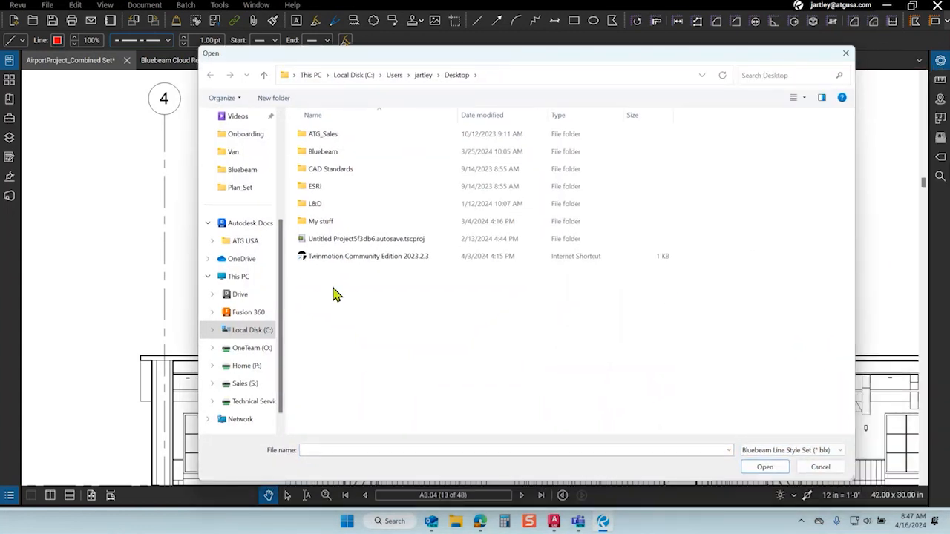
pyautogui.click(816, 468)
# - Check which file types can be added as an existing line style set, and leave the line style set manager without adding one
pyautogui.click(569, 324)
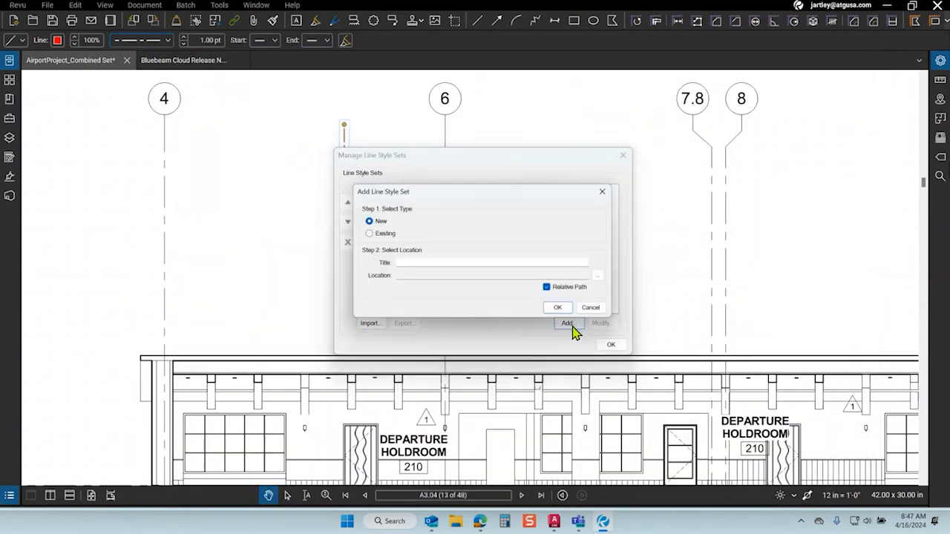
pyautogui.click(368, 233)
pyautogui.click(601, 277)
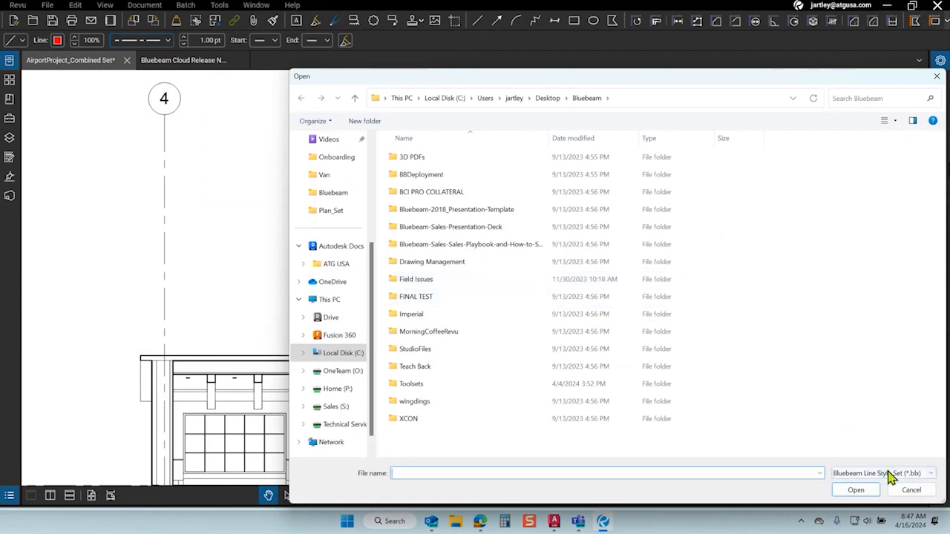
pyautogui.click(886, 475)
pyautogui.click(889, 482)
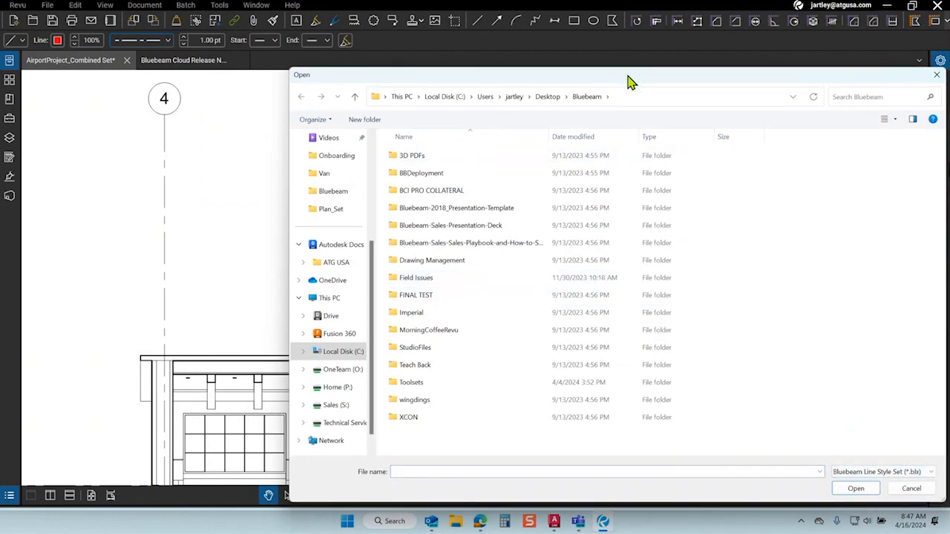
pyautogui.moveTo(630, 81); pyautogui.dragTo(516, 58)
pyautogui.click(795, 464)
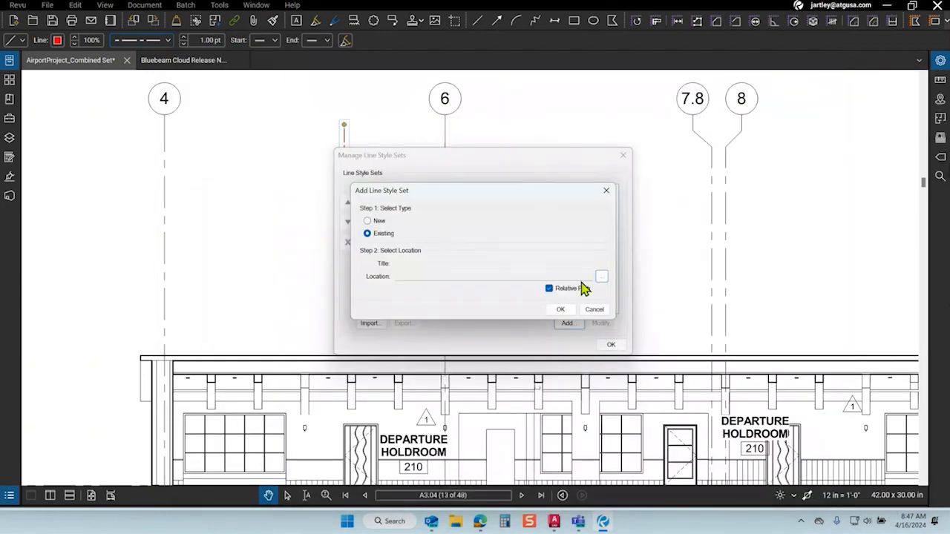
pyautogui.click(596, 312)
pyautogui.click(611, 345)
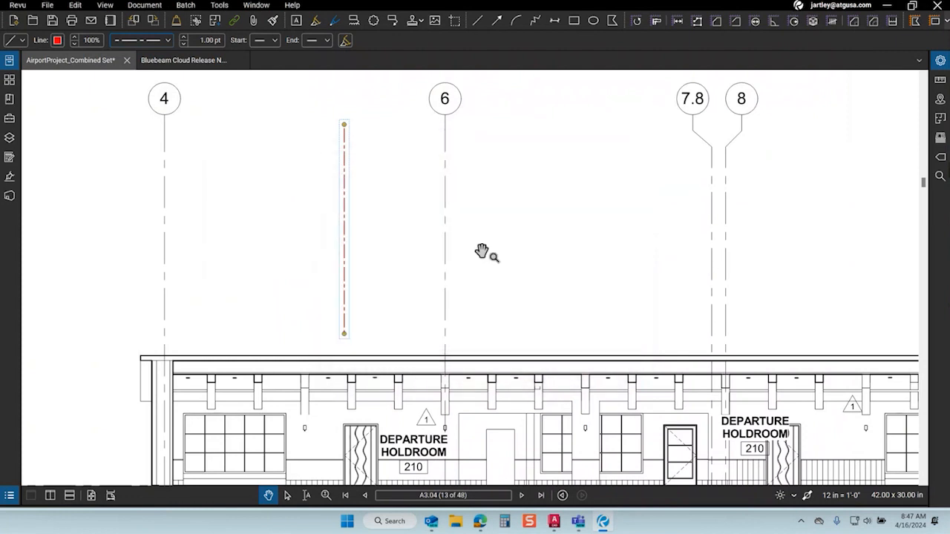
pyautogui.click(381, 187)
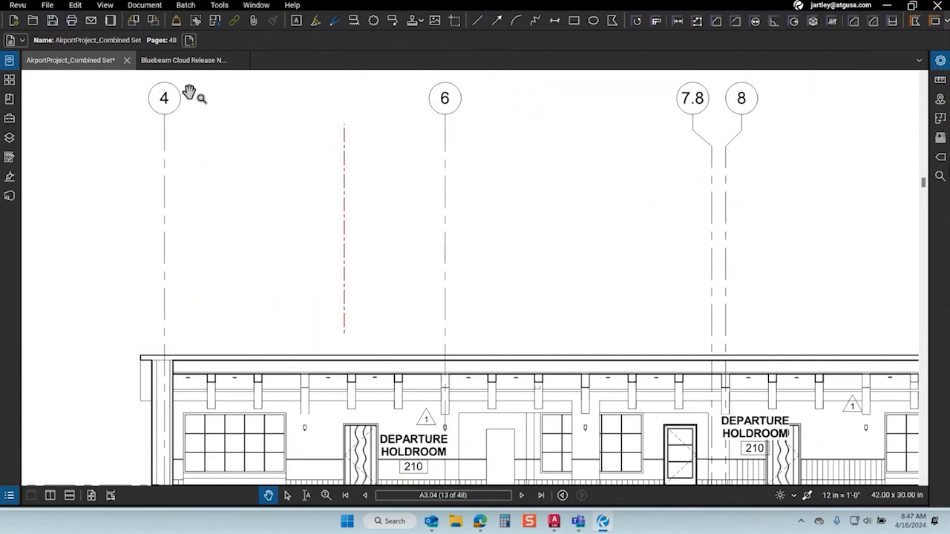
# - Start the Line markup tool and open the line style set manager from its line style choices
pyautogui.click(222, 5)
pyautogui.moveTo(230, 25)
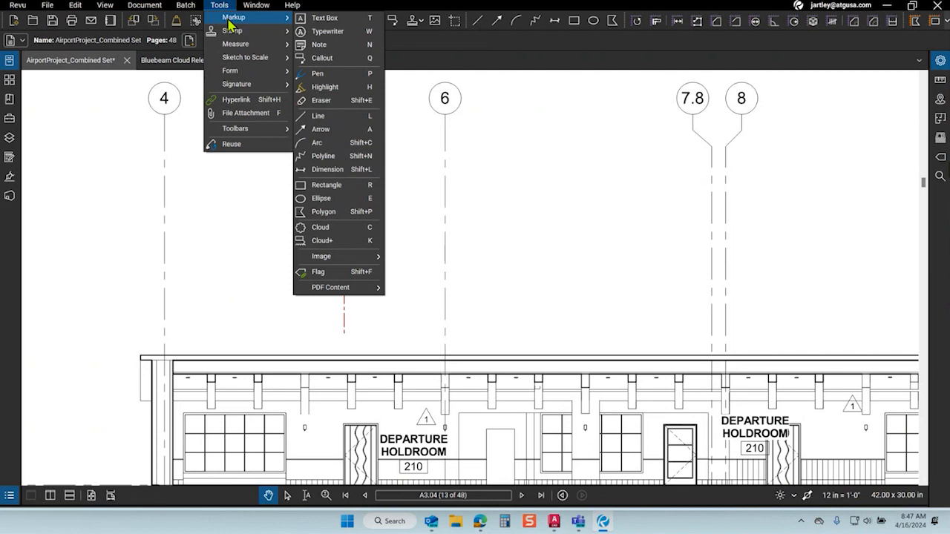
pyautogui.click(347, 116)
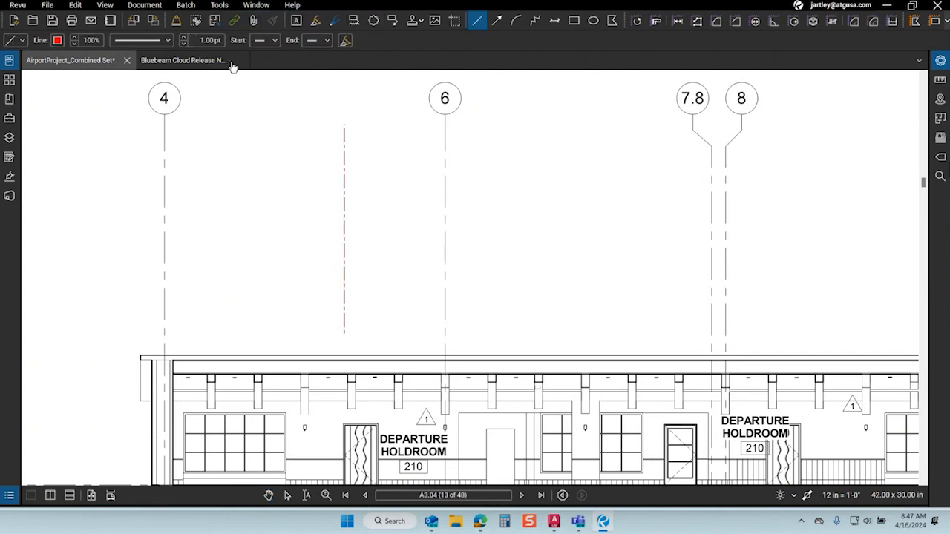
pyautogui.click(165, 41)
pyautogui.click(148, 58)
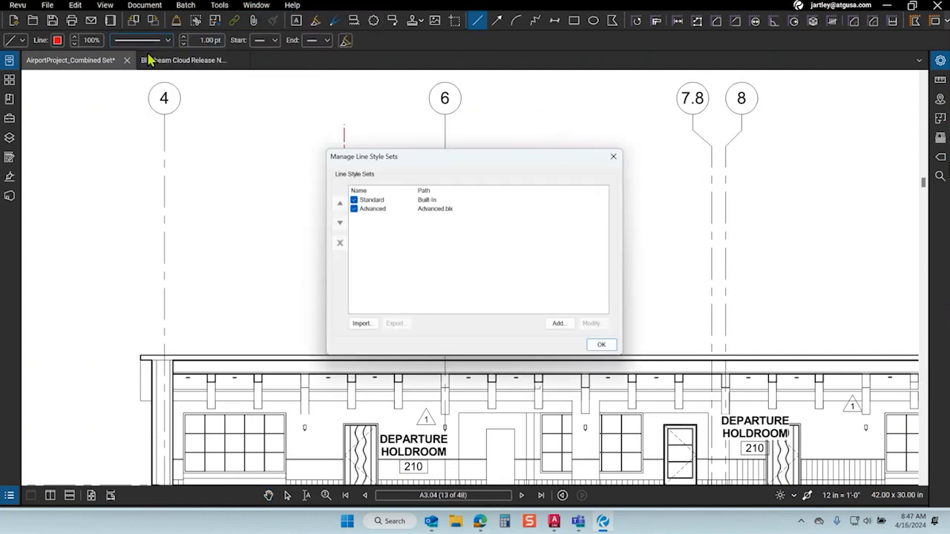
# - Check the file types offered for importing a line style set, look in the Desktop folder, and cancel the import
pyautogui.click(360, 323)
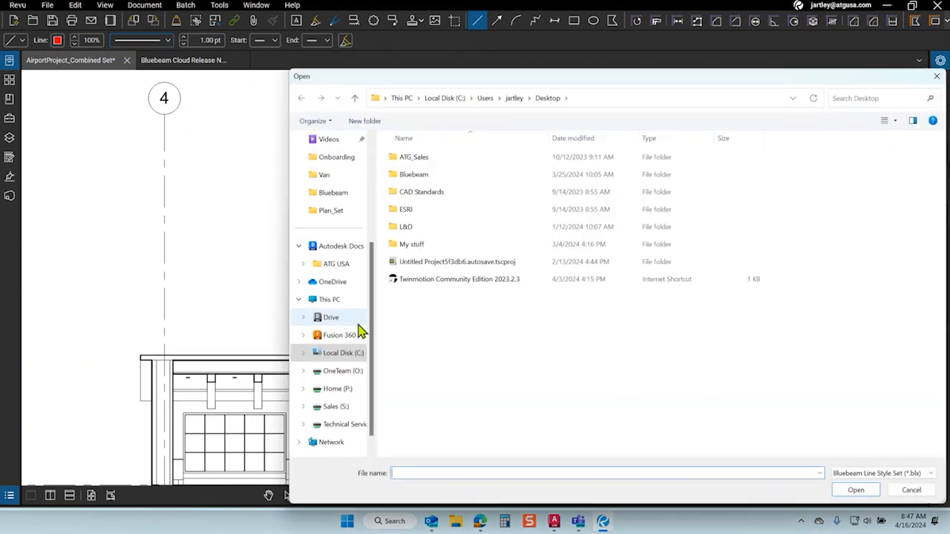
pyautogui.click(910, 474)
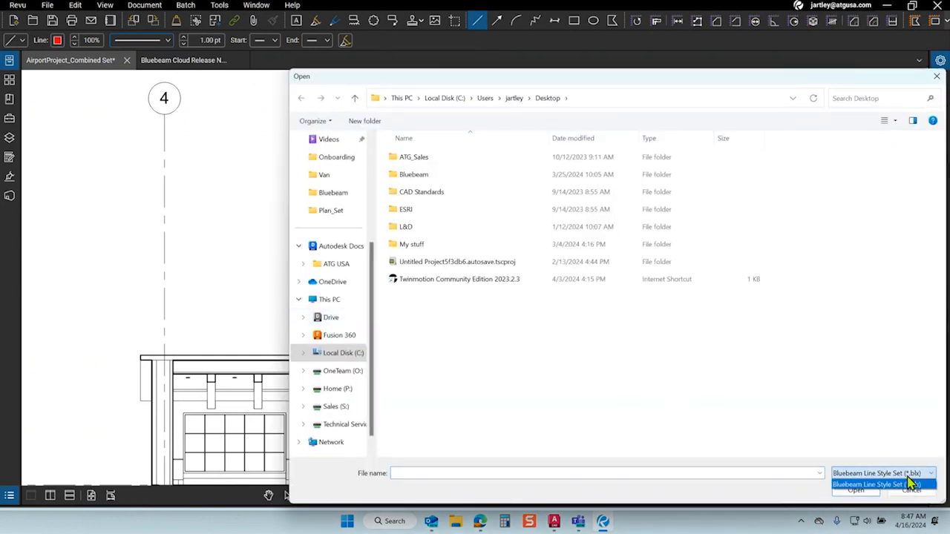
pyautogui.click(911, 484)
pyautogui.moveTo(542, 83); pyautogui.dragTo(413, 56)
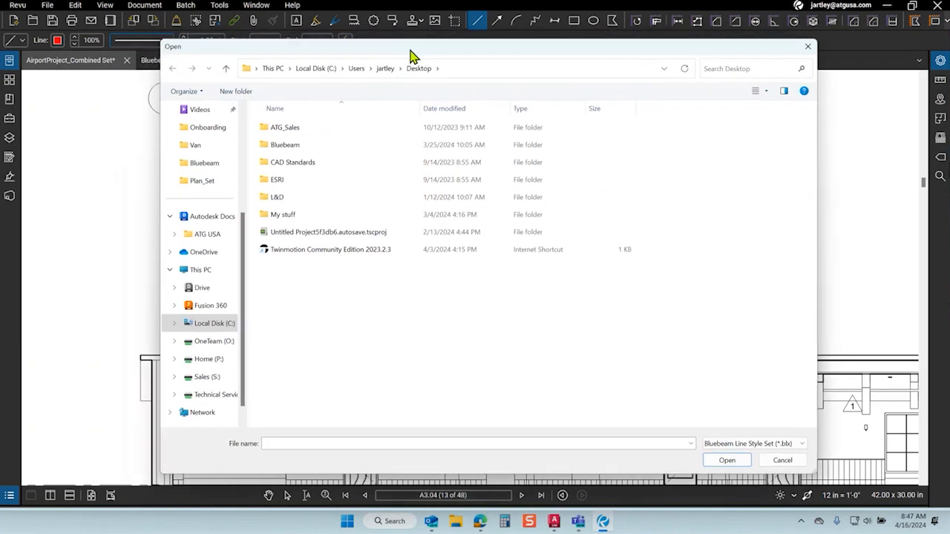
pyautogui.scroll(3, 203, 275)
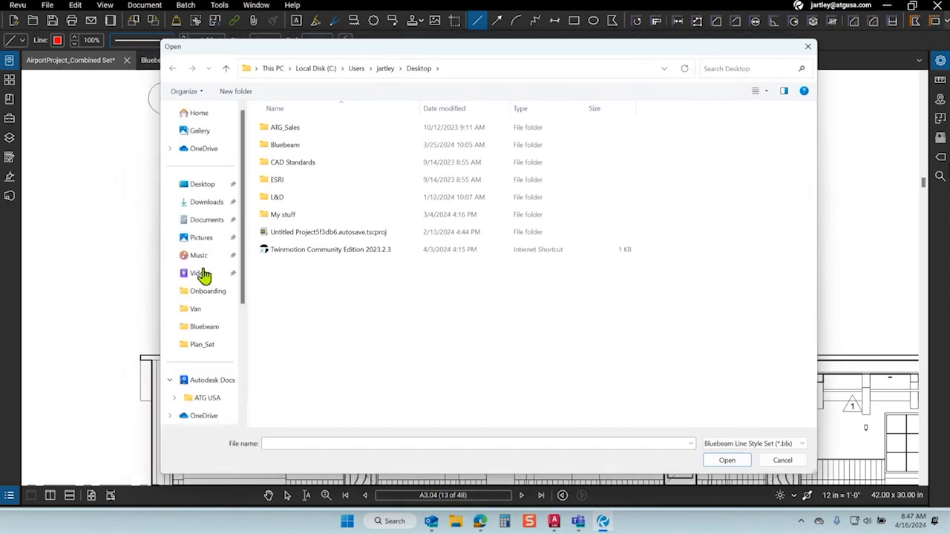
pyautogui.click(199, 187)
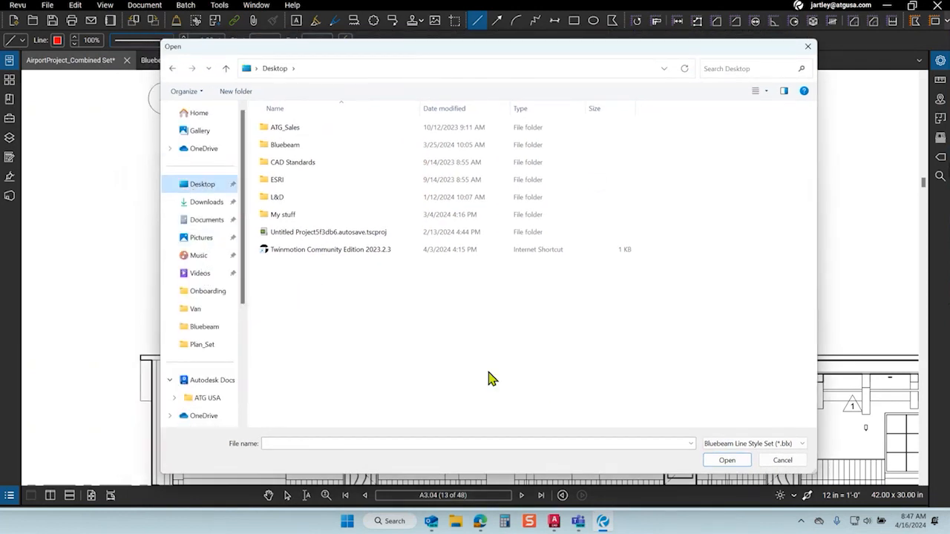
pyautogui.click(783, 460)
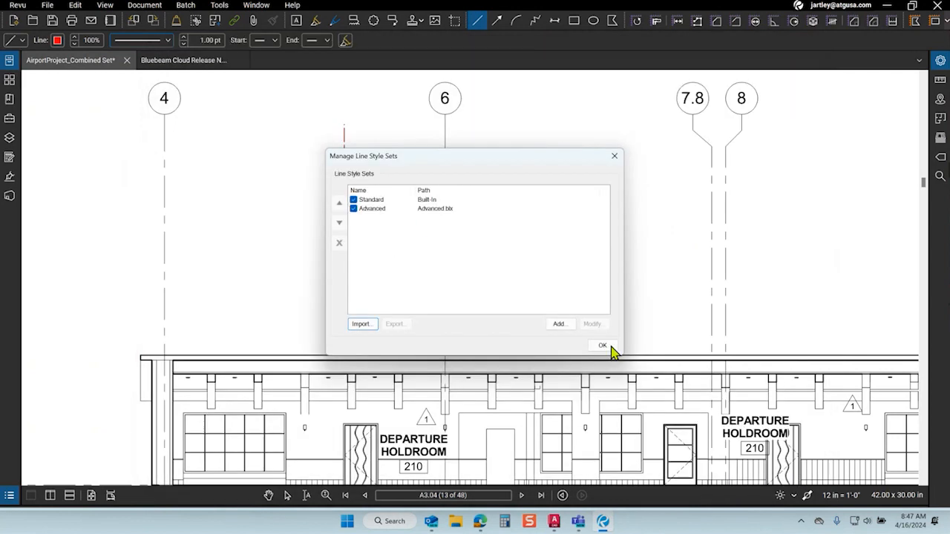
# - Try creating a new line style set titled MCR with a line style named Centerline
pyautogui.click(555, 325)
pyautogui.click(432, 265)
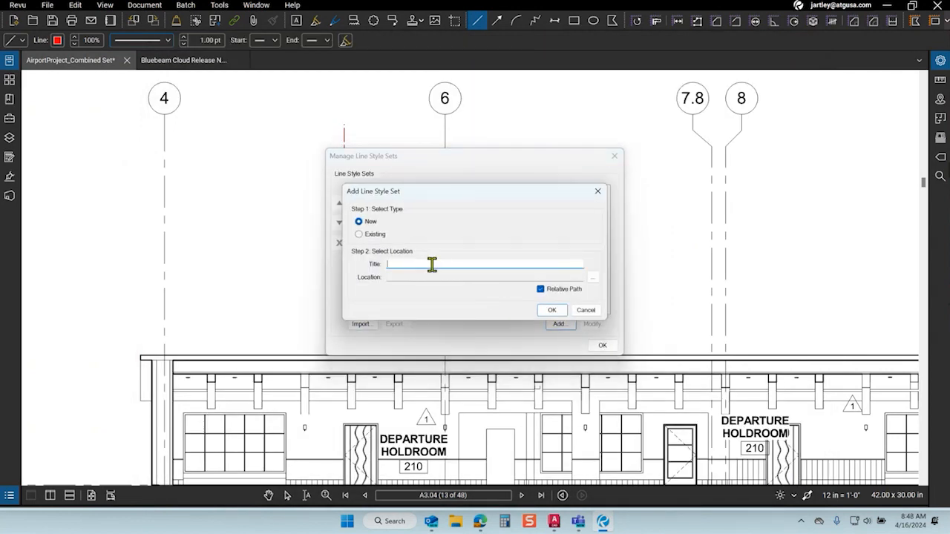
pyautogui.click(551, 311)
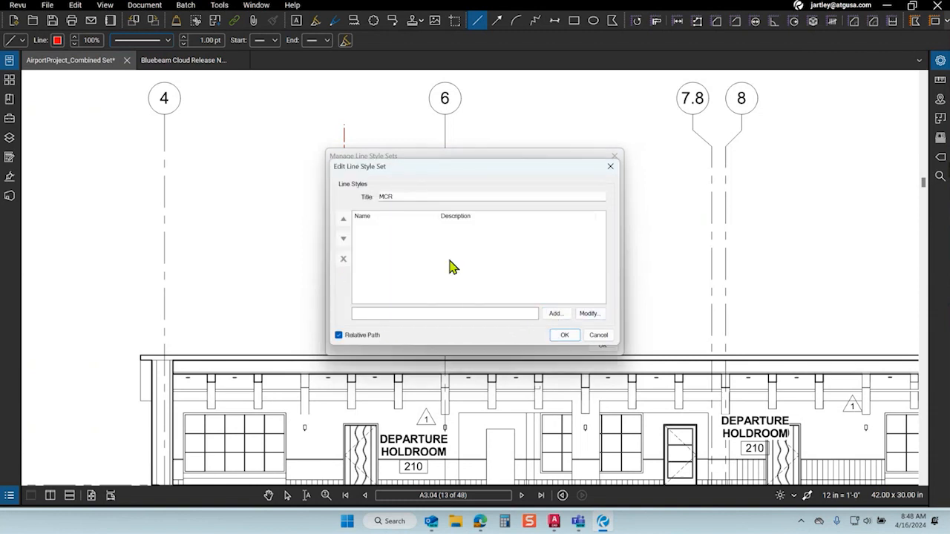
pyautogui.click(556, 318)
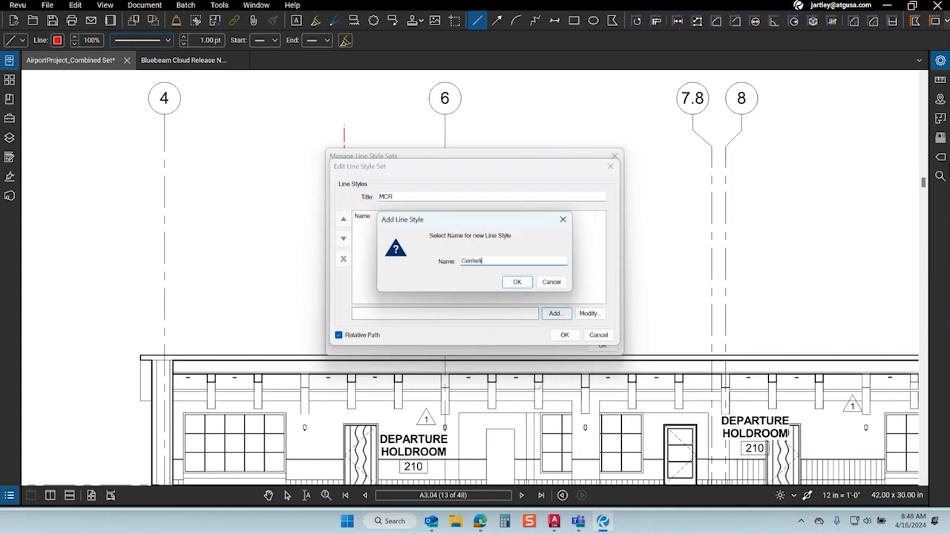
pyautogui.click(515, 283)
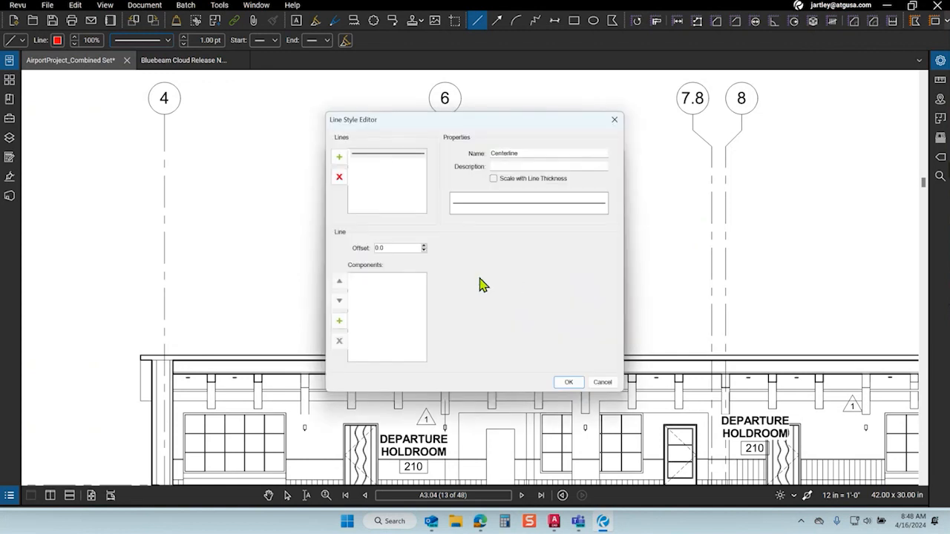
# - Try adding a second line and a component to the Centerline style, and discard the style and its set
pyautogui.click(340, 159)
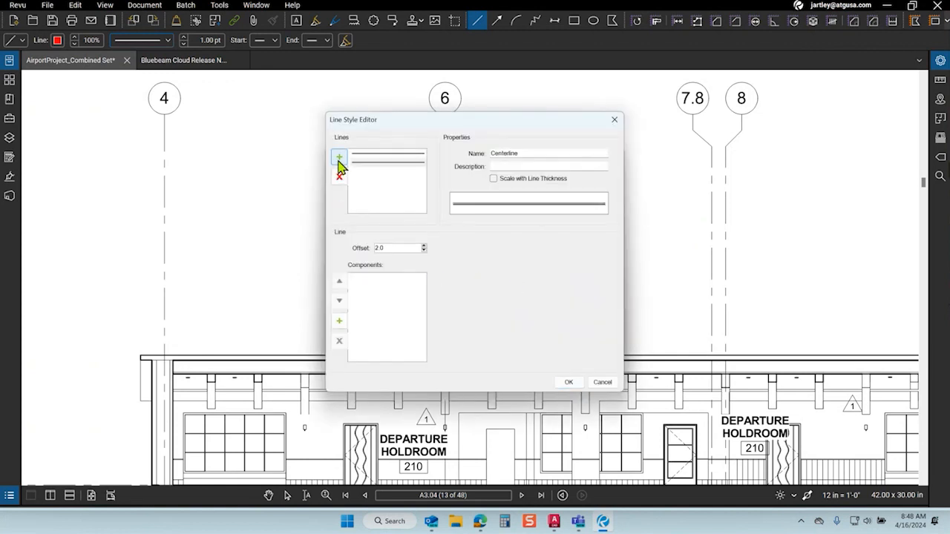
pyautogui.click(340, 322)
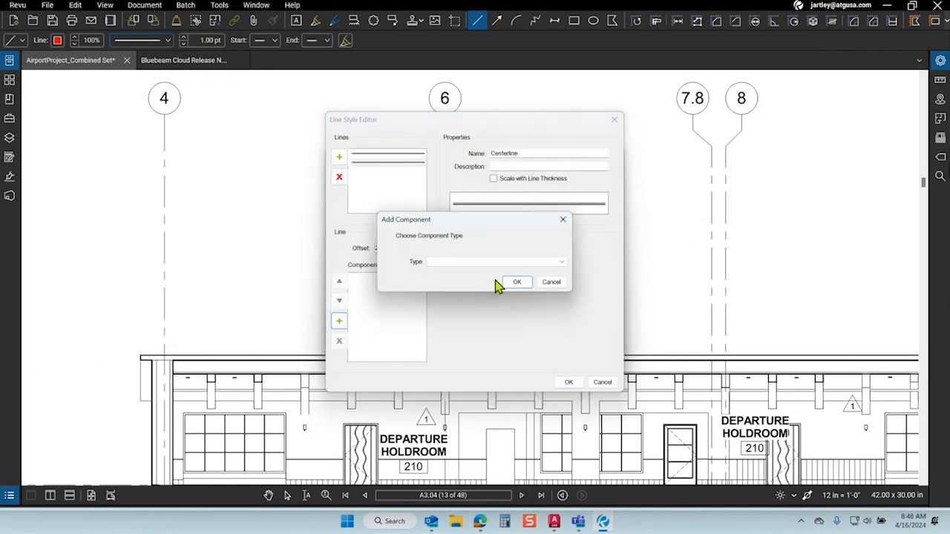
pyautogui.click(562, 283)
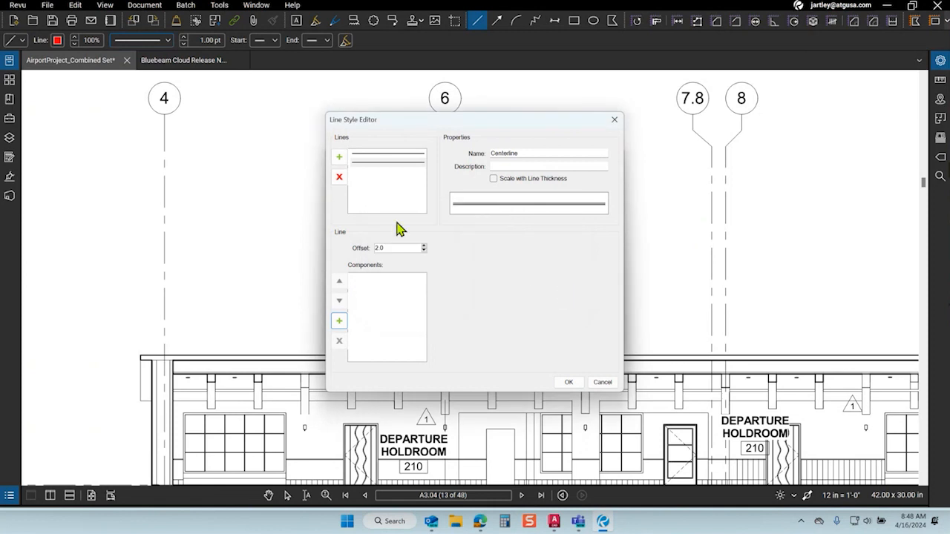
pyautogui.click(598, 384)
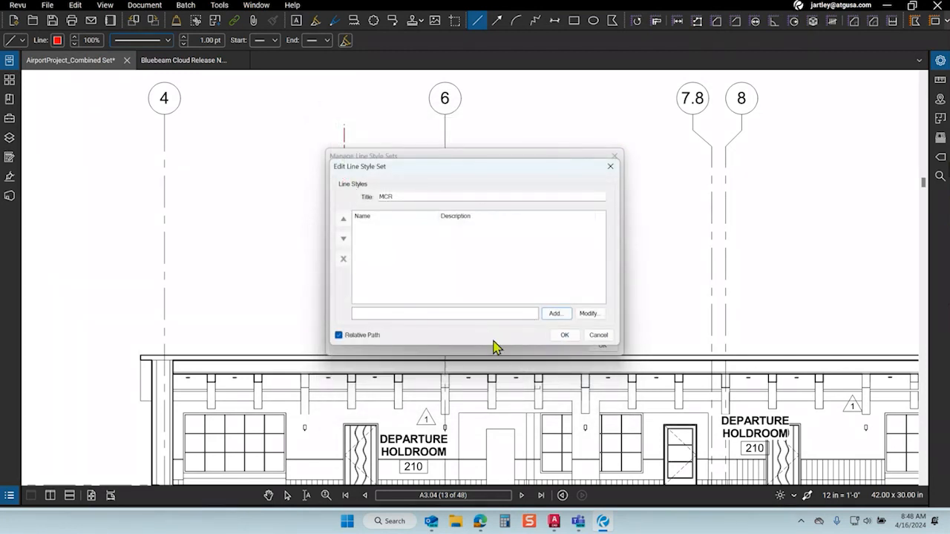
pyautogui.click(599, 337)
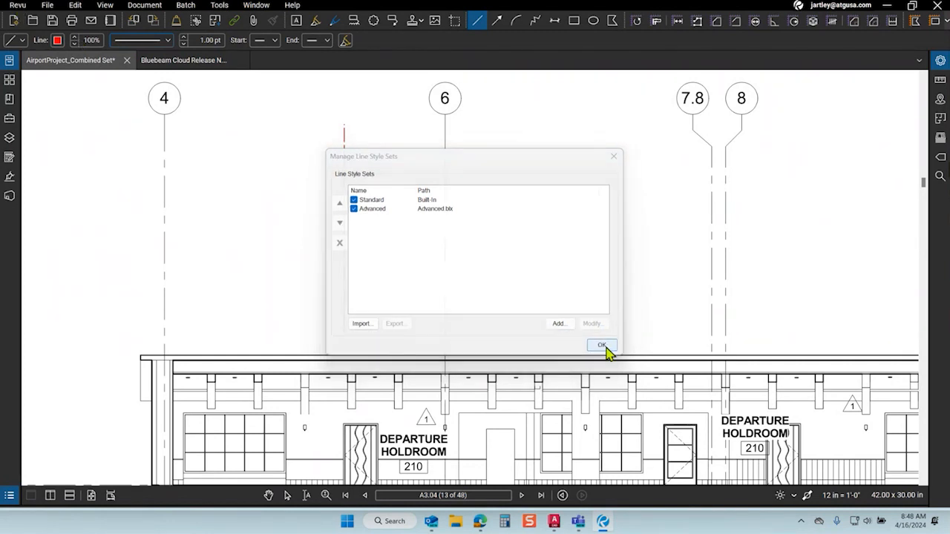
pyautogui.click(602, 345)
# - Search the Preferences for "line" to look for a linetype option, and close them without changing a setting
pyautogui.click(17, 6)
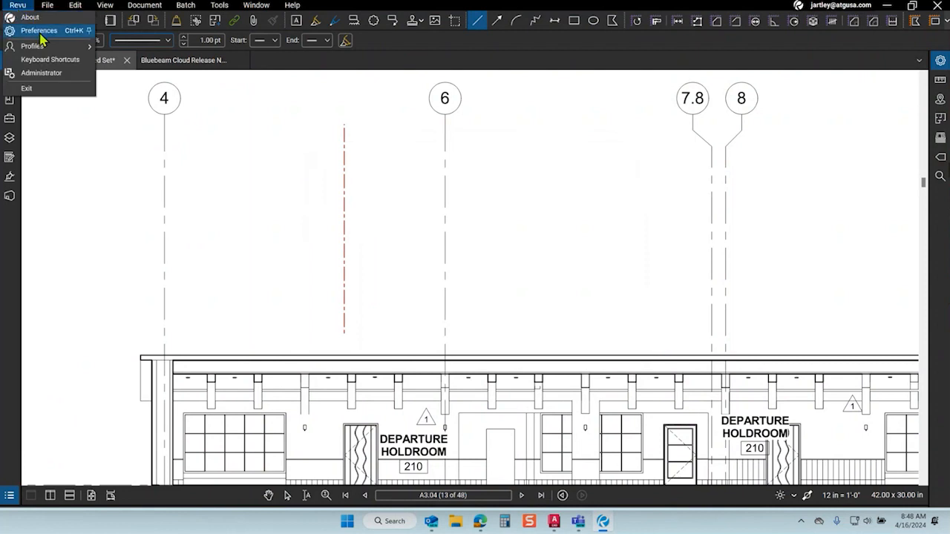
pyautogui.click(39, 32)
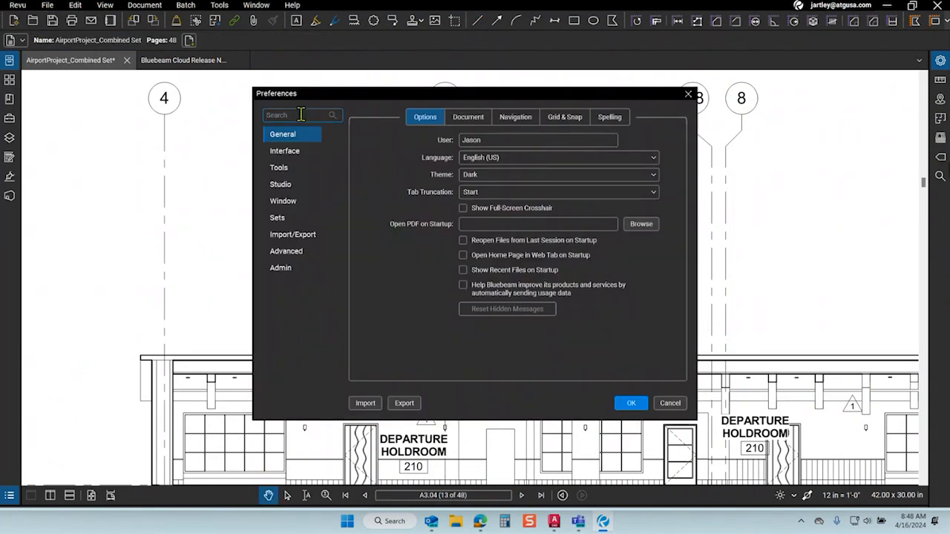
pyautogui.click(301, 114)
pyautogui.write('line')
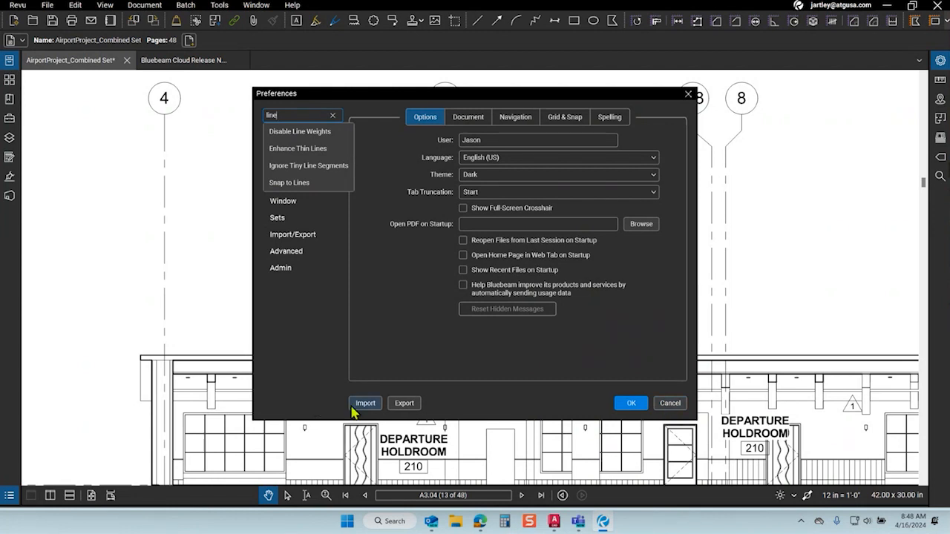
pyautogui.click(632, 404)
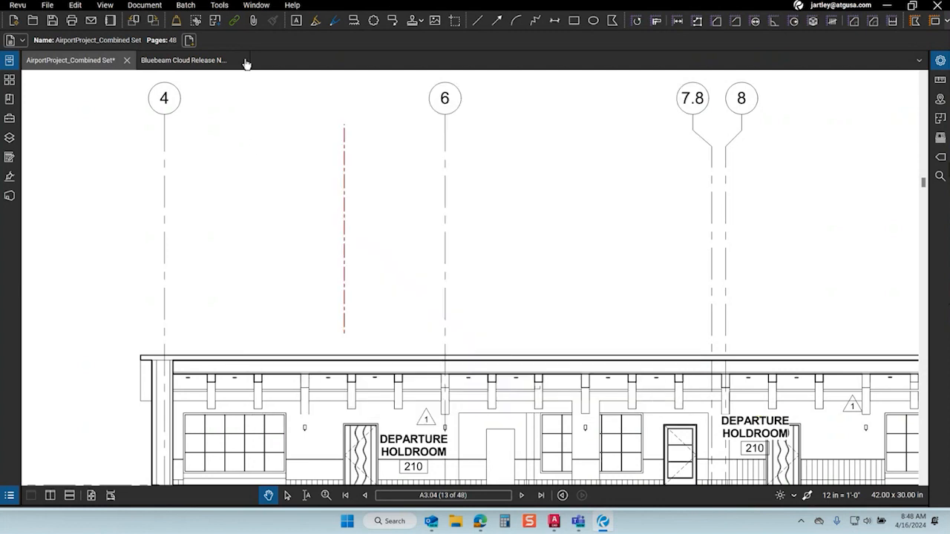
# - Draw a diagonal line markup crossing grid line 6 above the building elevation
pyautogui.click(481, 23)
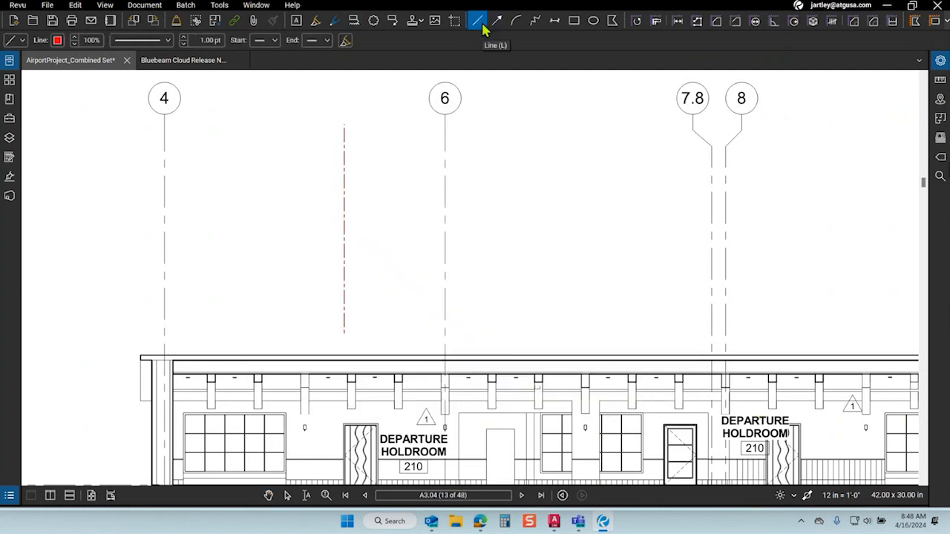
pyautogui.click(393, 295)
pyautogui.click(525, 208)
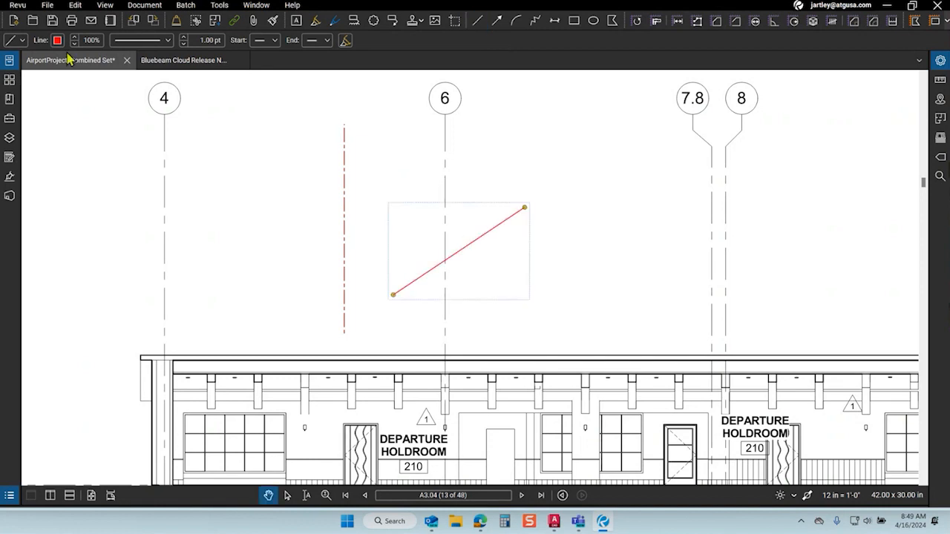
# - With the diagonal line selected, recheck the file types accepted for an existing line style set, and close the manager without adding one
pyautogui.click(159, 42)
pyautogui.click(145, 58)
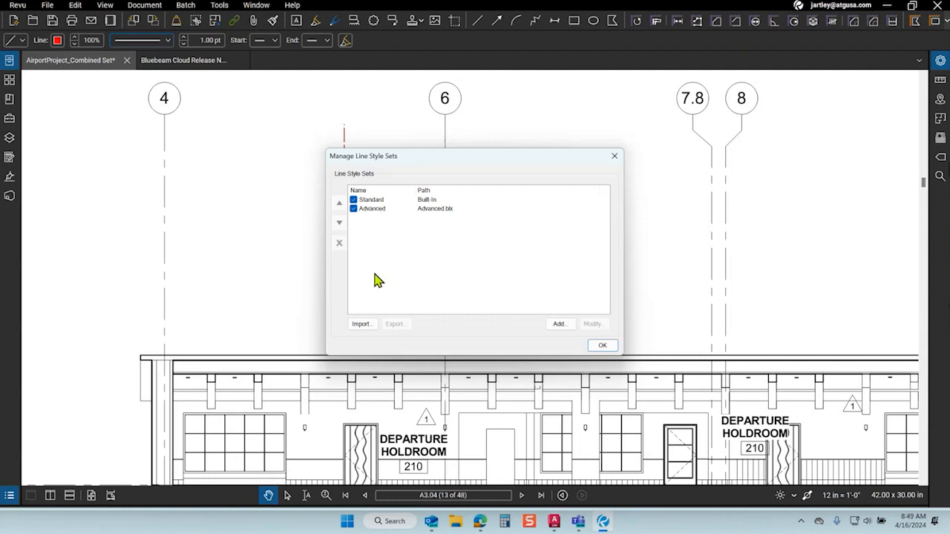
pyautogui.click(558, 326)
pyautogui.click(380, 236)
pyautogui.click(592, 279)
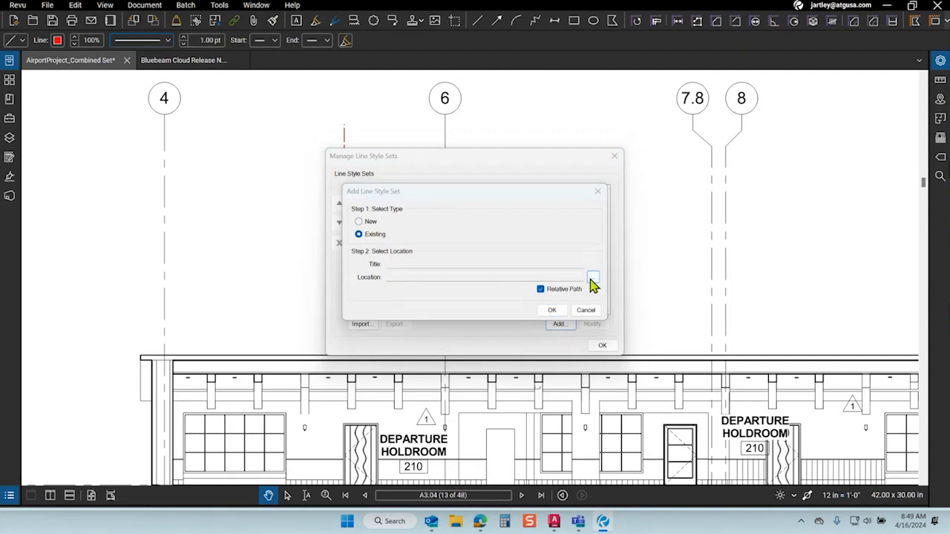
pyautogui.click(901, 472)
pyautogui.click(898, 482)
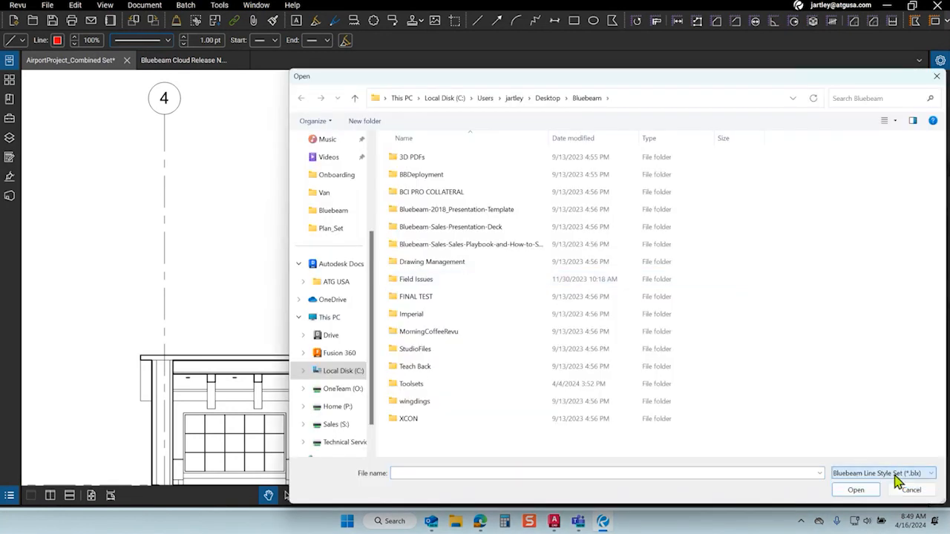
pyautogui.click(912, 490)
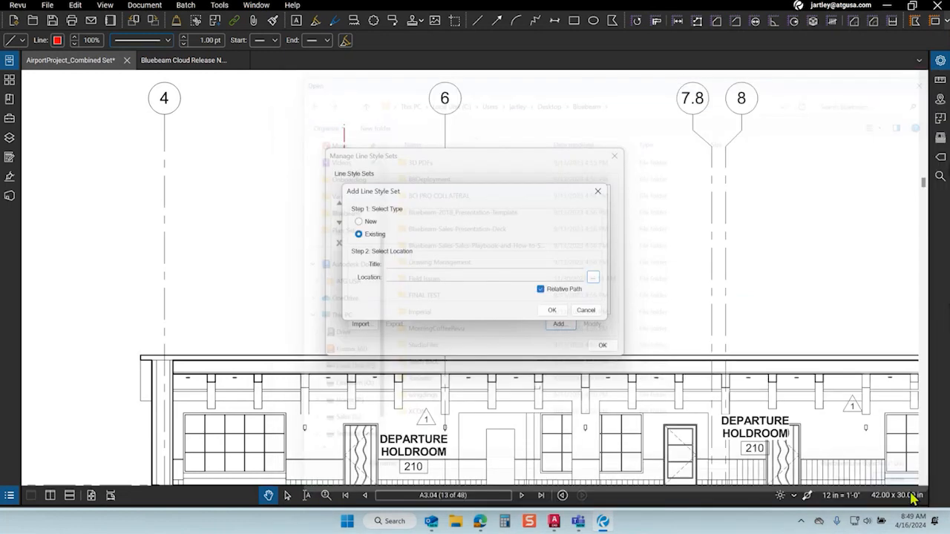
pyautogui.click(586, 311)
pyautogui.click(602, 346)
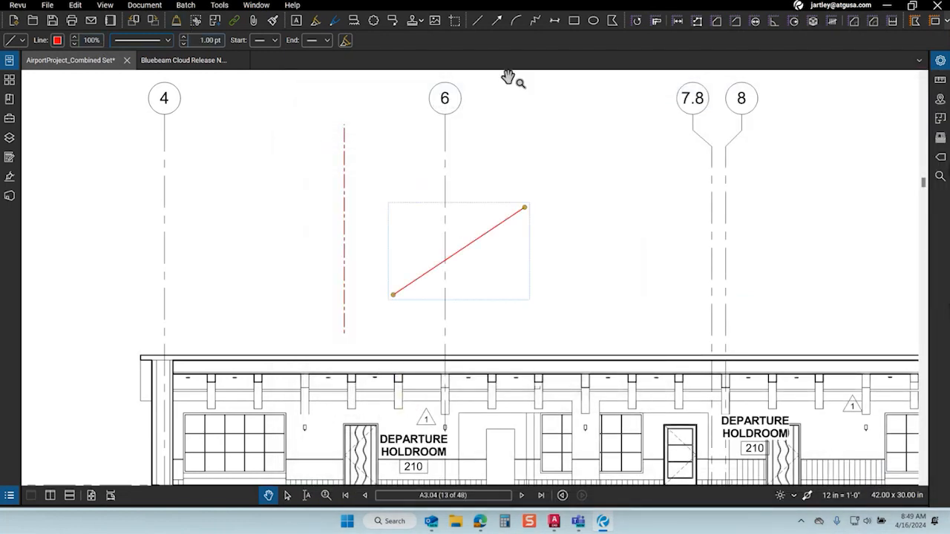
# - Draw a rectangle markup above the building elevation, between grid lines 6 and 7.8
pyautogui.press('r')
pyautogui.click(582, 161)
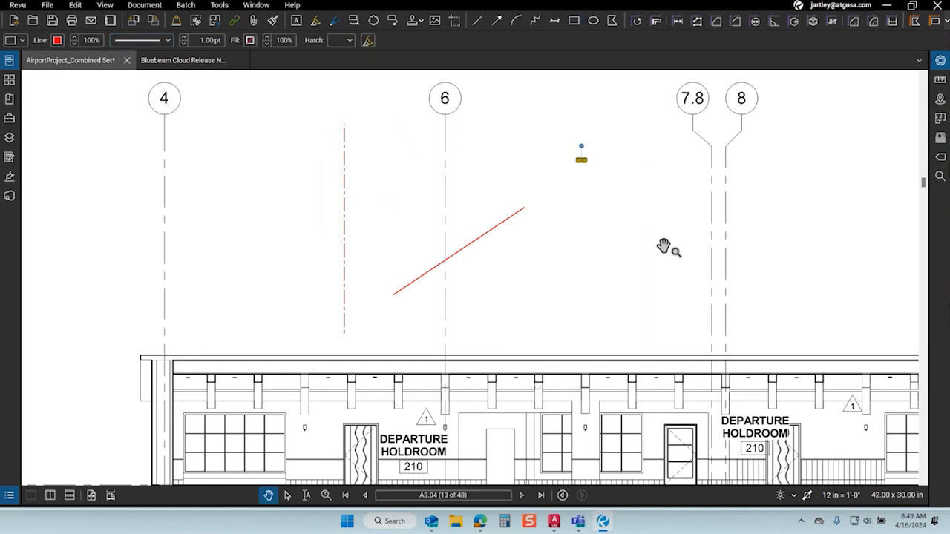
pyautogui.moveTo(586, 162); pyautogui.dragTo(682, 235)
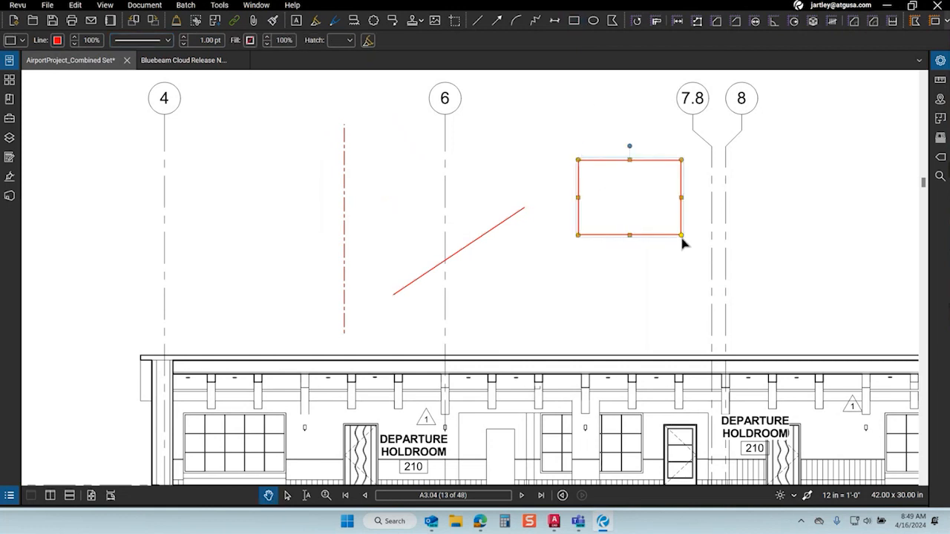
# - With the rectangle selected, check the file types accepted when importing a line style set, and close the manager without importing
pyautogui.click(163, 40)
pyautogui.click(139, 60)
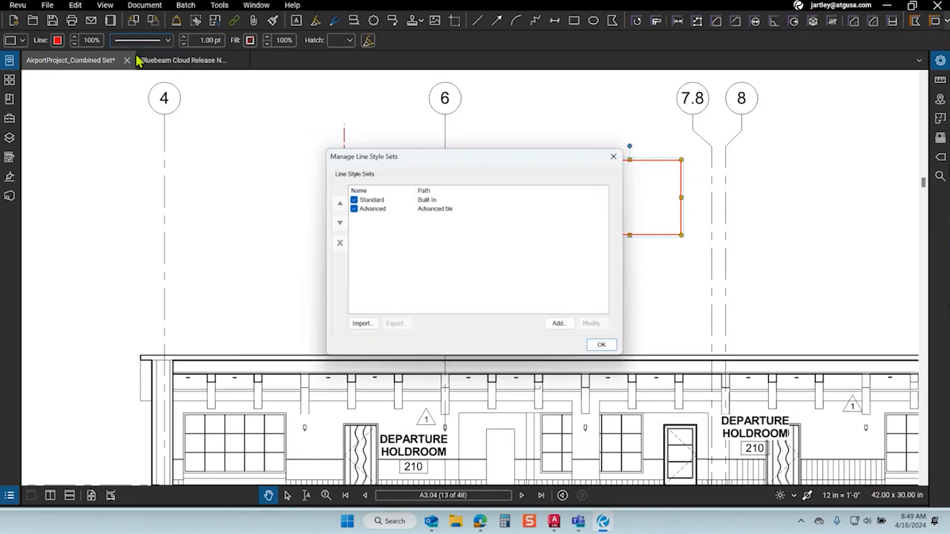
pyautogui.click(360, 323)
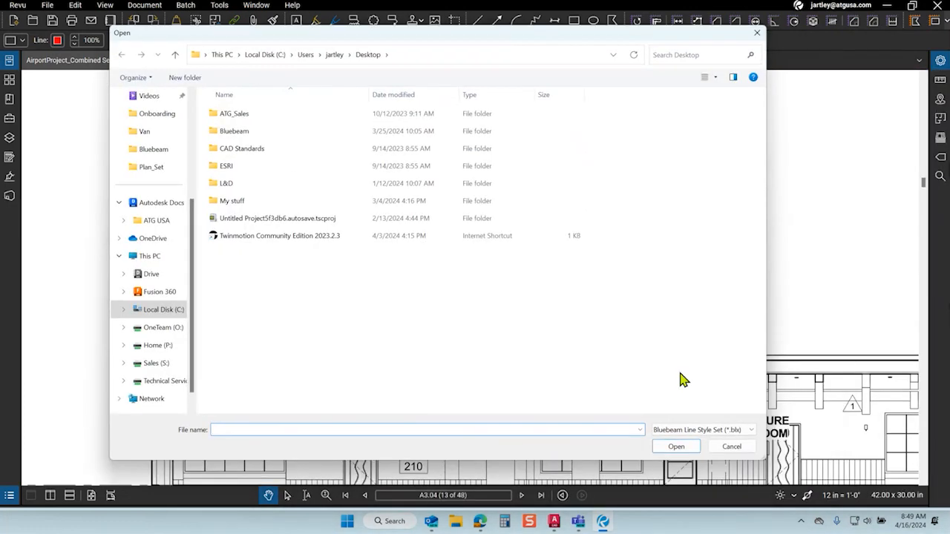
pyautogui.click(708, 431)
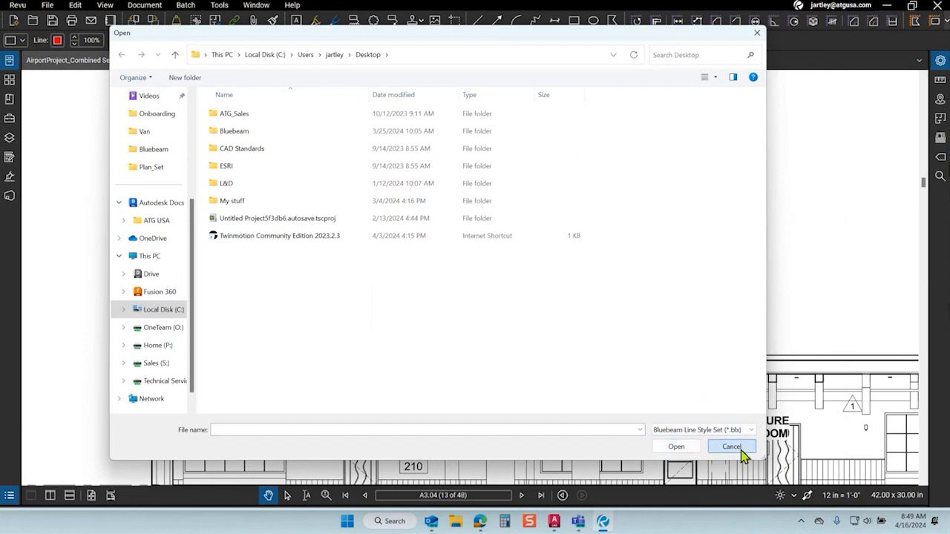
pyautogui.click(738, 448)
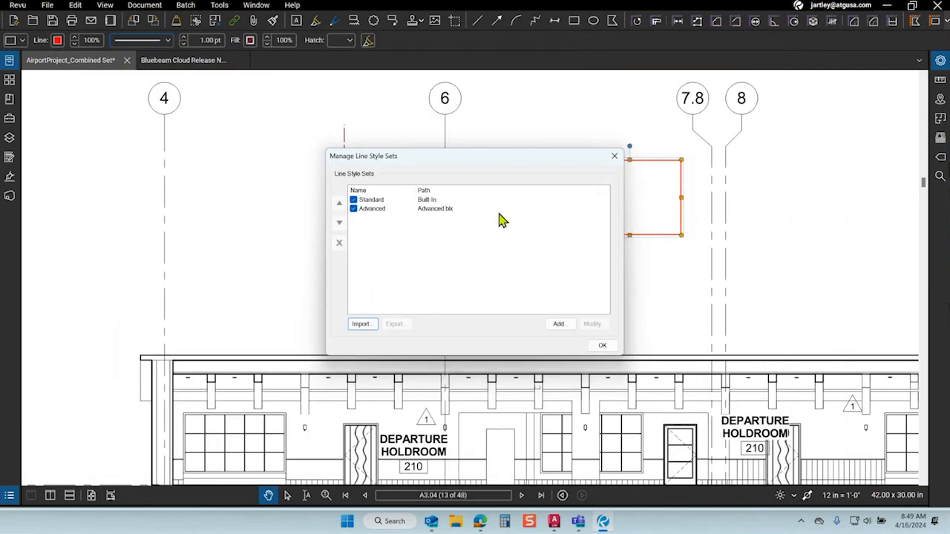
pyautogui.click(603, 346)
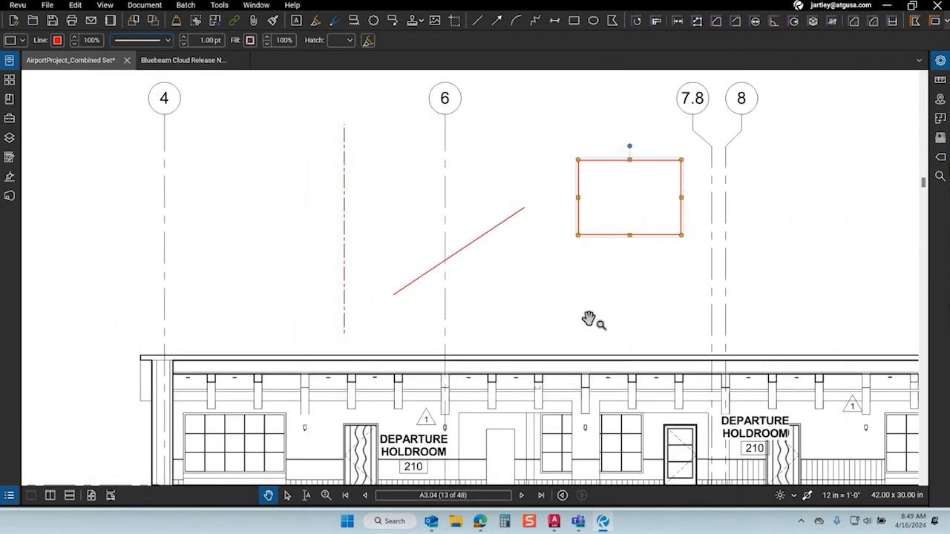
# - Enlarge the rectangle to about 3.14 by 1.73 inches and apply the Diagonal Brick hatch to it
pyautogui.click(941, 61)
pyautogui.moveTo(579, 162); pyautogui.dragTo(480, 125)
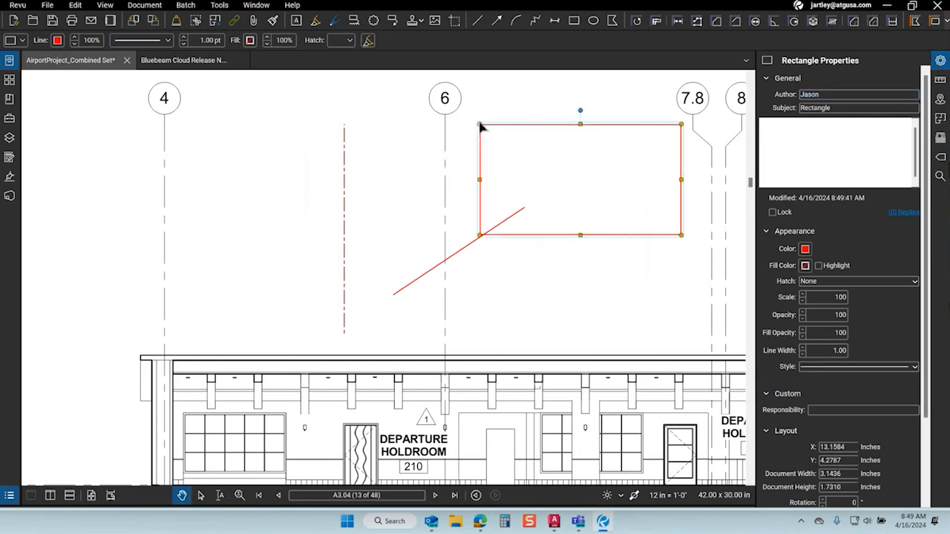
pyautogui.click(827, 280)
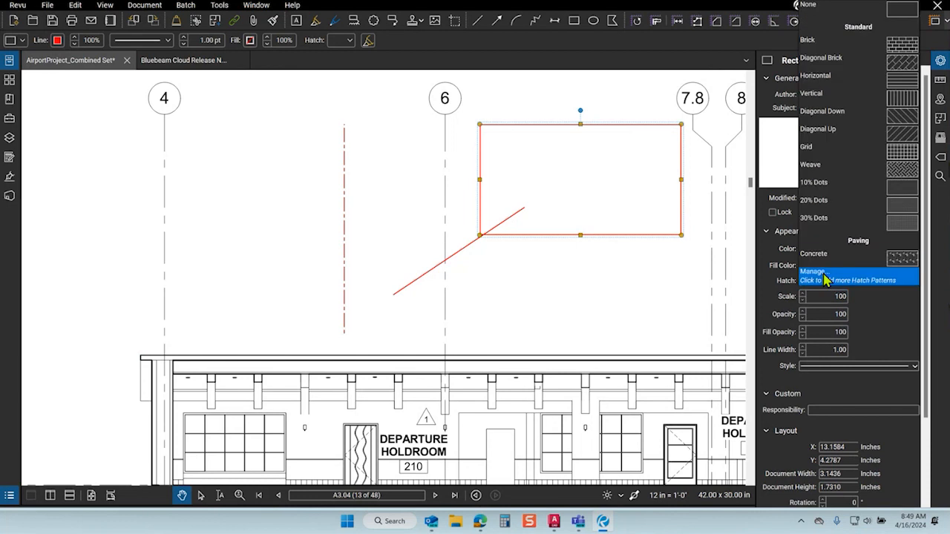
pyautogui.click(902, 60)
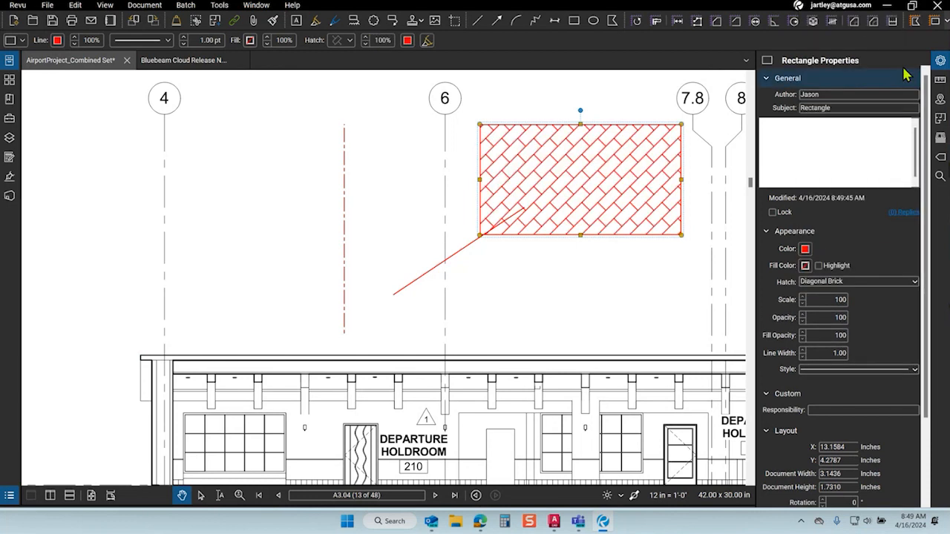
# - Check the file types accepted when importing a hatch pattern set, and cancel the file selection
pyautogui.click(875, 282)
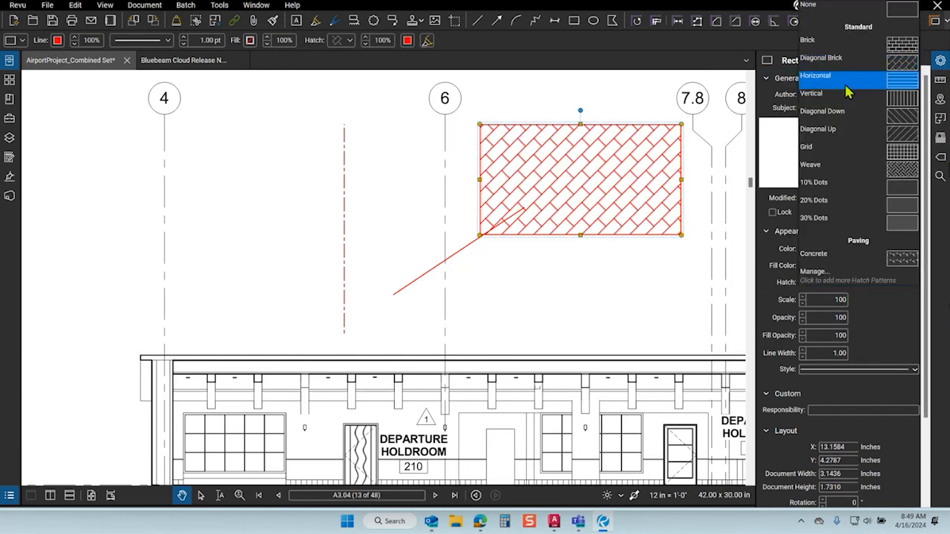
pyautogui.click(841, 281)
pyautogui.click(366, 328)
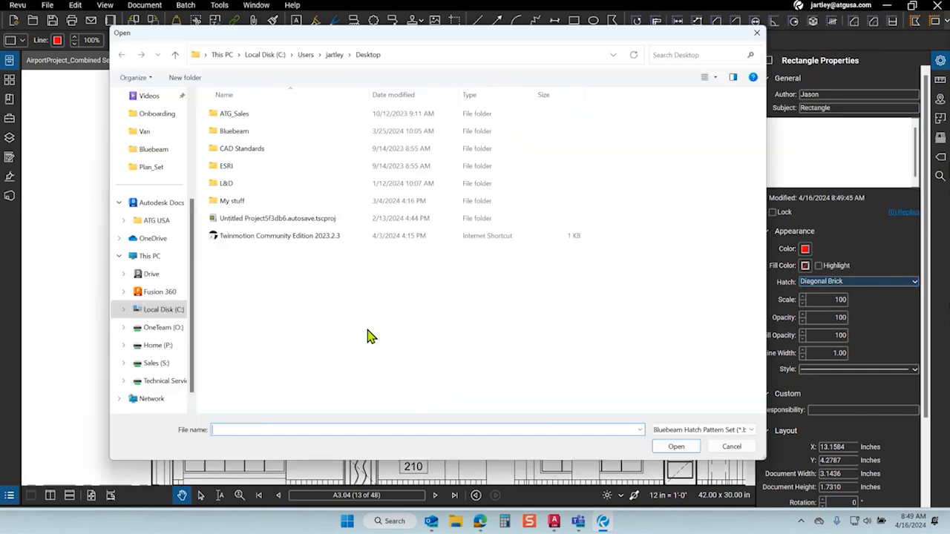
pyautogui.click(735, 431)
pyautogui.click(714, 443)
pyautogui.click(713, 431)
pyautogui.click(709, 439)
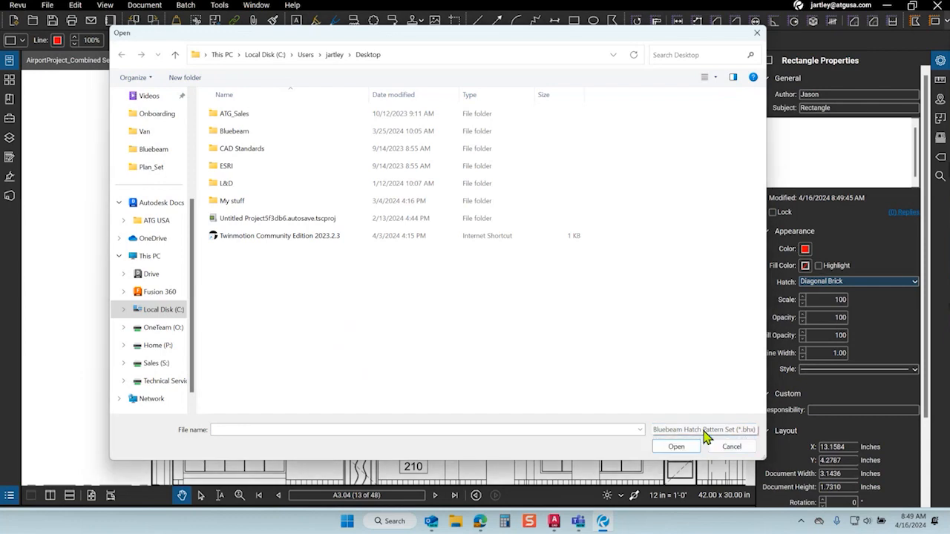
pyautogui.click(731, 447)
# - Start adding a new hatch pattern set, check the file types offered for its location, and cancel the location selection
pyautogui.click(558, 325)
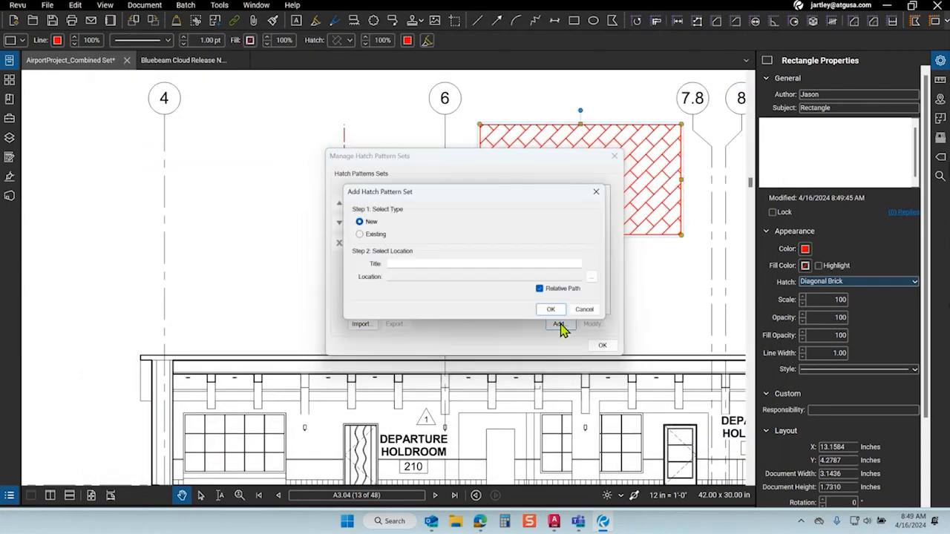
pyautogui.click(593, 277)
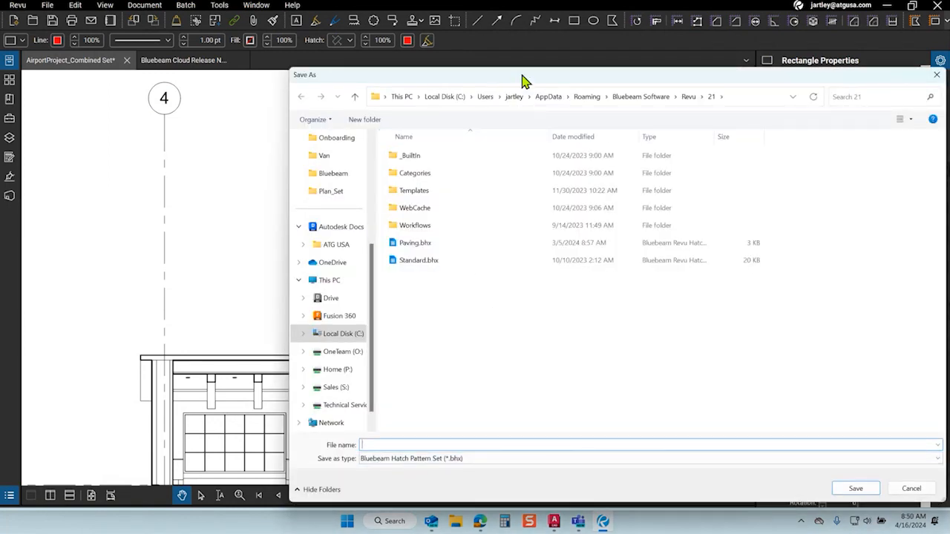
pyautogui.moveTo(522, 79); pyautogui.dragTo(424, 47)
pyautogui.click(424, 432)
pyautogui.click(424, 432)
pyautogui.click(424, 432)
pyautogui.click(423, 432)
pyautogui.click(424, 432)
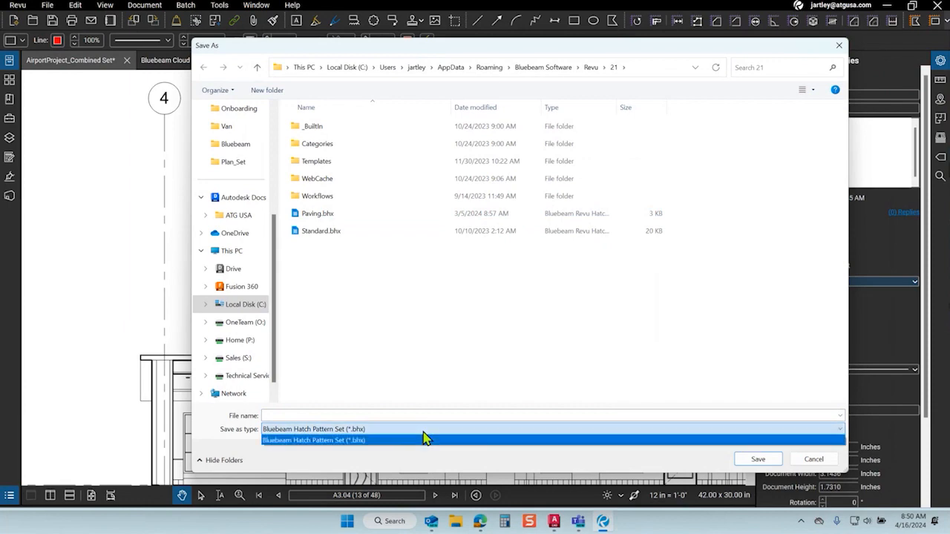
pyautogui.click(813, 461)
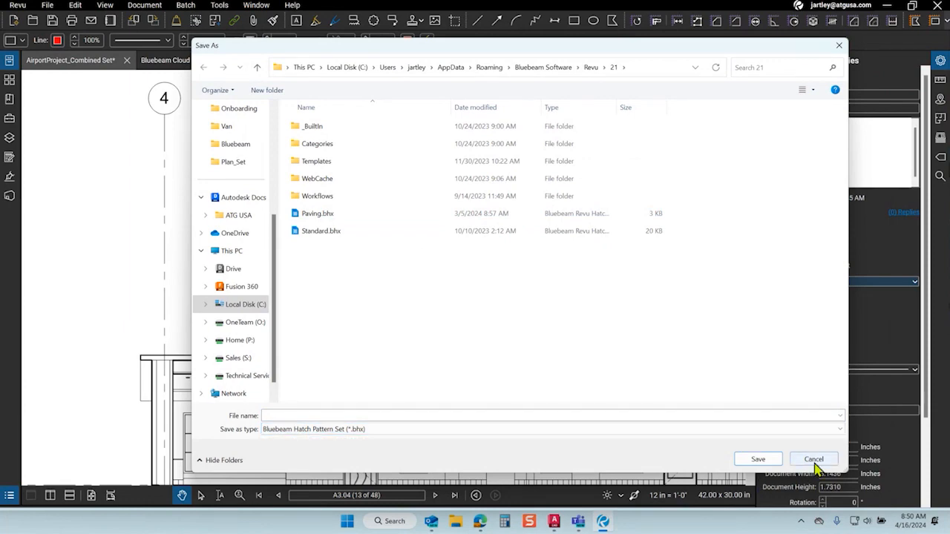
pyautogui.click(813, 461)
# - Create the new hatch pattern set with the title MCR and import an AutoCAD pattern file (.pat) into it
pyautogui.click(404, 265)
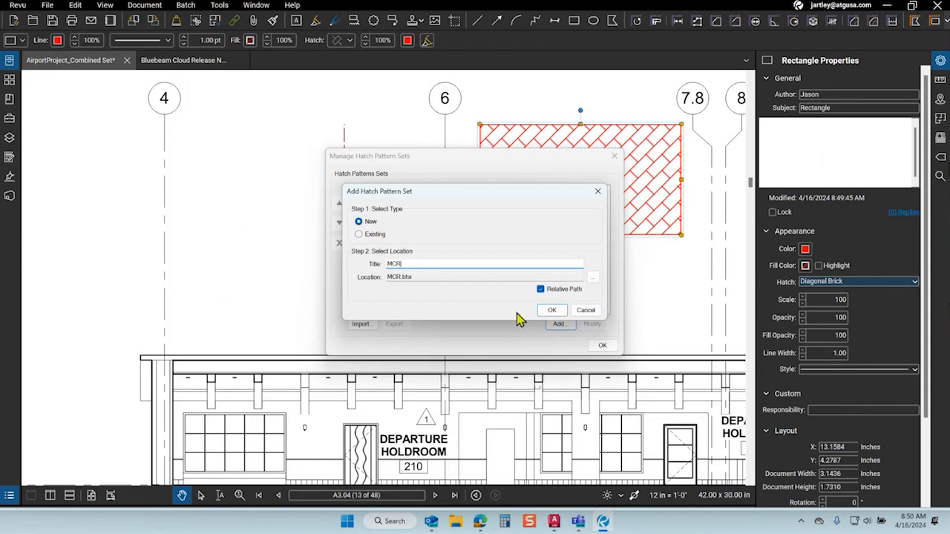
pyautogui.click(551, 310)
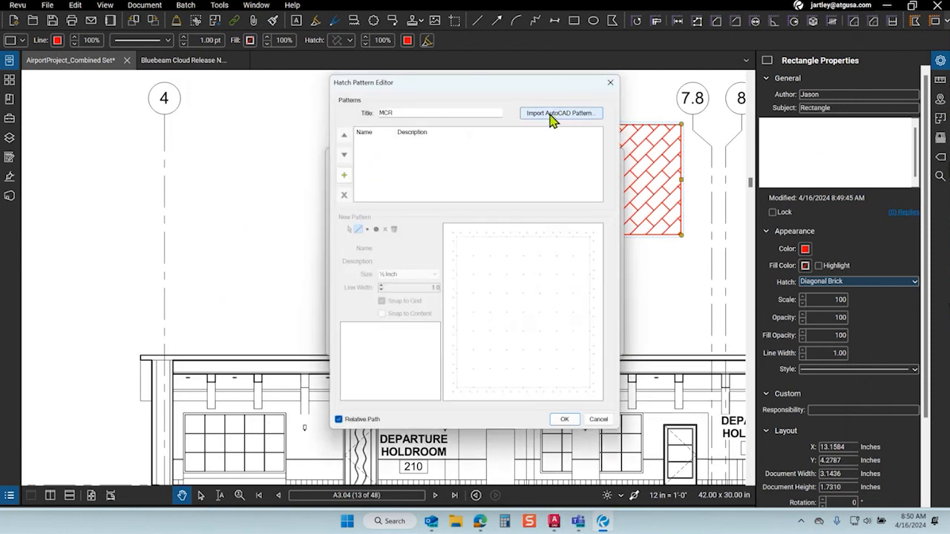
pyautogui.click(603, 119)
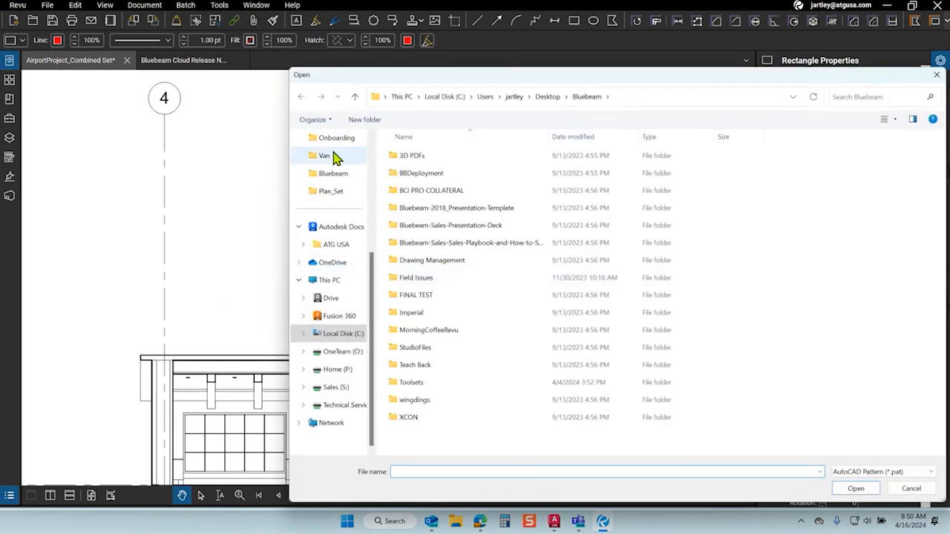
pyautogui.scroll(3, 327, 193)
pyautogui.click(326, 214)
pyautogui.click(415, 278)
pyautogui.click(861, 489)
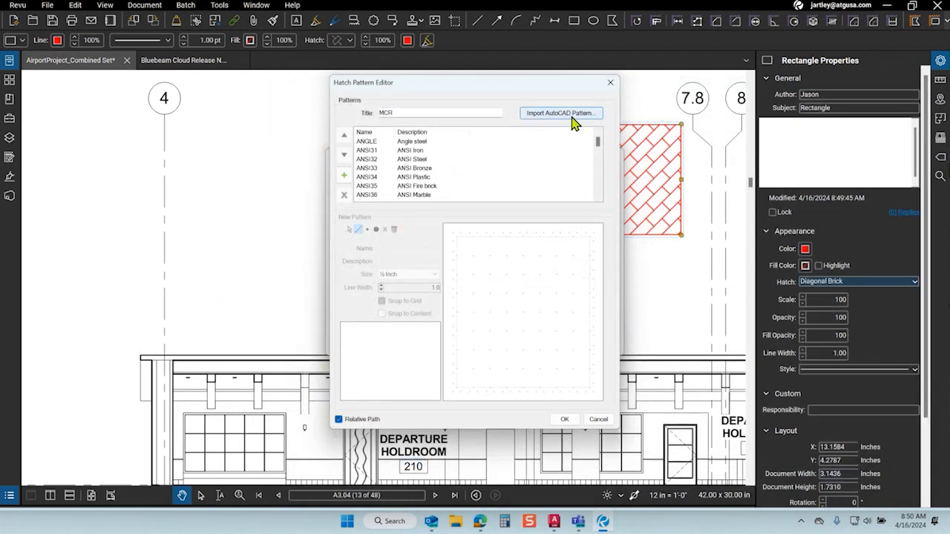
# - Preview imported patterns including ANSI31 and AR-HBONE, save the MCR set and close the hatch pattern set manager
pyautogui.click(366, 153)
pyautogui.click(371, 170)
pyautogui.click(375, 195)
pyautogui.click(372, 151)
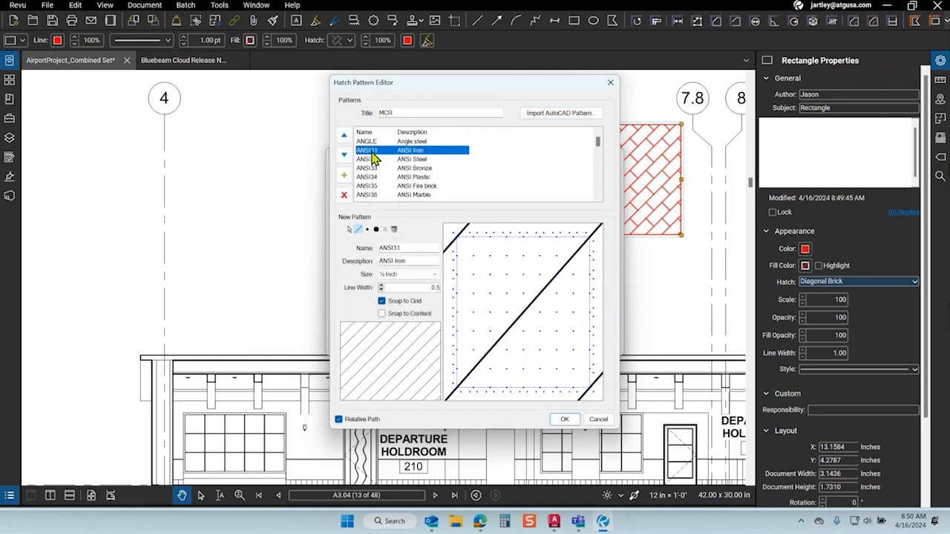
pyautogui.scroll(-3, 372, 152)
pyautogui.click(369, 161)
pyautogui.click(376, 179)
pyautogui.click(376, 194)
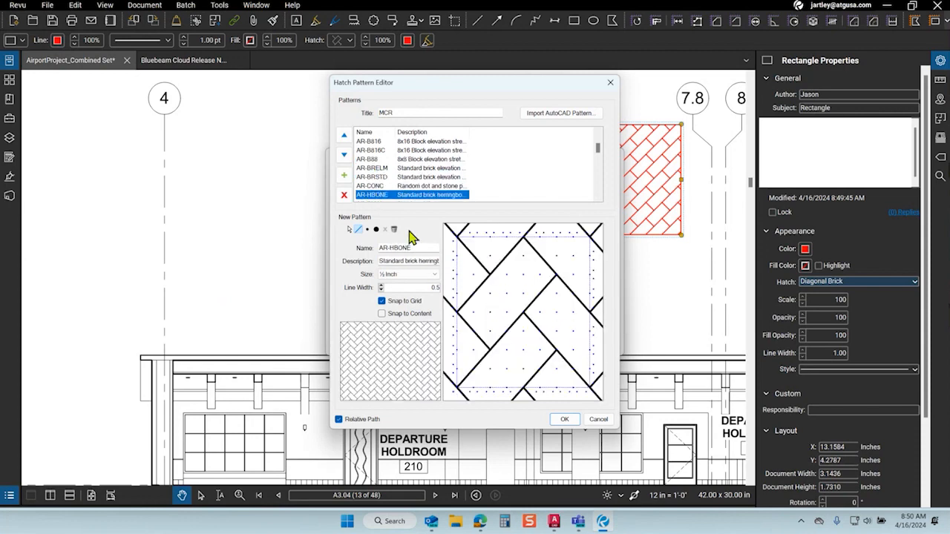
pyautogui.click(564, 420)
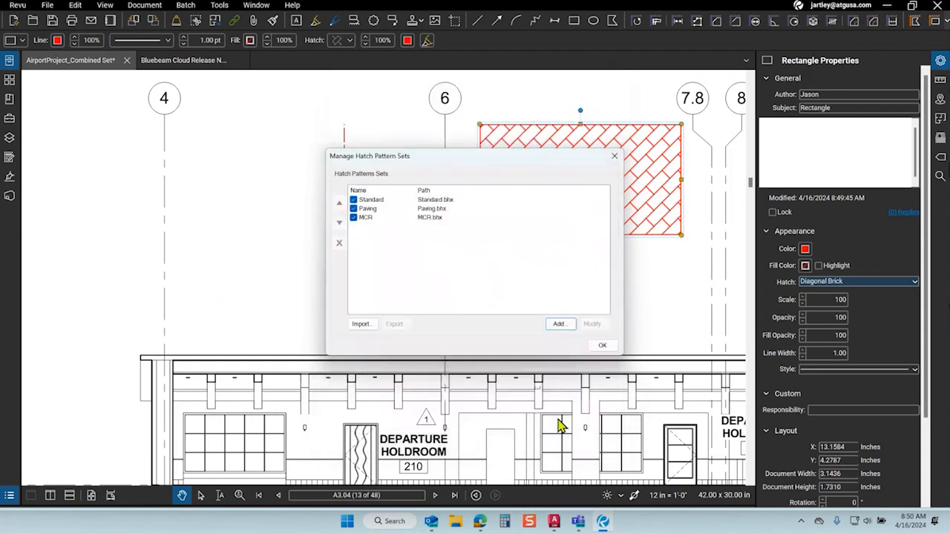
pyautogui.click(605, 346)
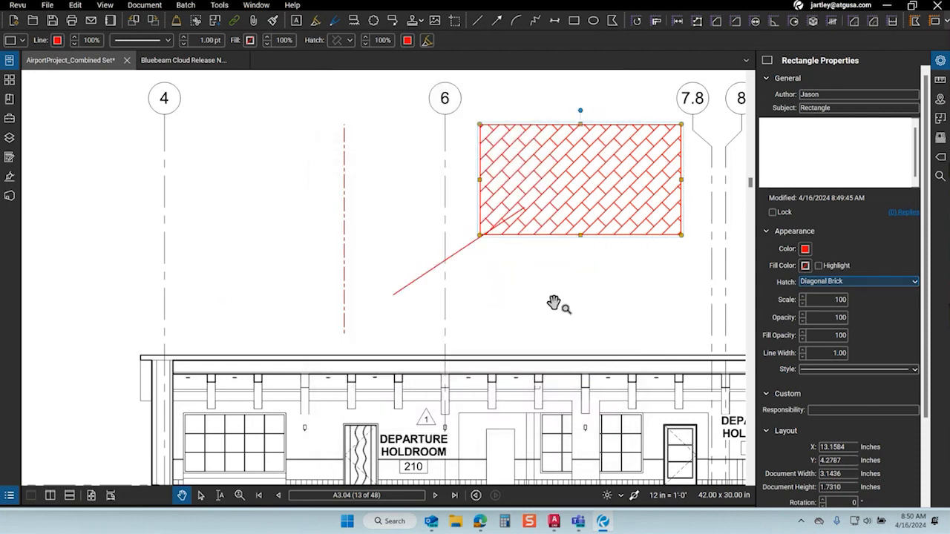
# - Browse the MCR hatch patterns available for the rectangle, from ANGLE through the ANSI, AR and BRICK patterns
pyautogui.click(846, 283)
pyautogui.scroll(5, 850, 268)
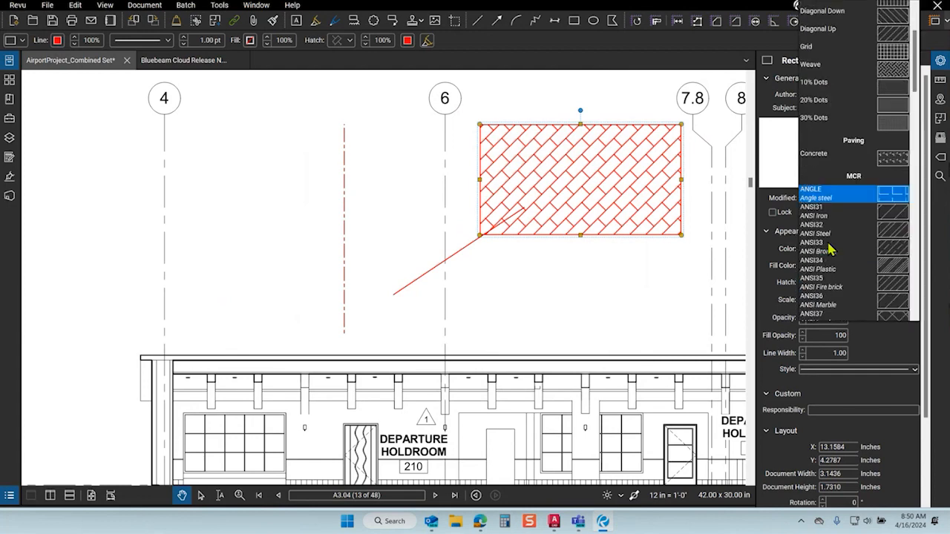
pyautogui.scroll(-10, 851, 259)
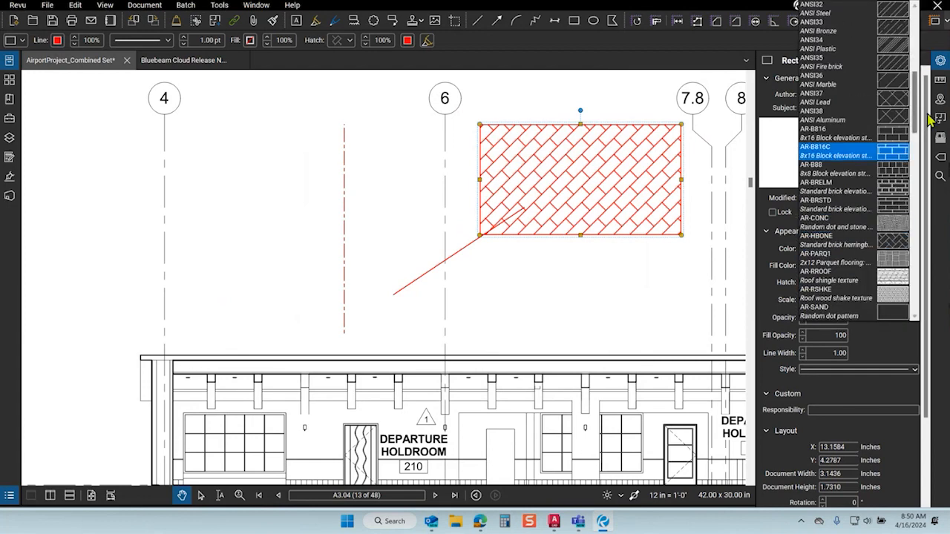
pyautogui.scroll(3, 918, 115)
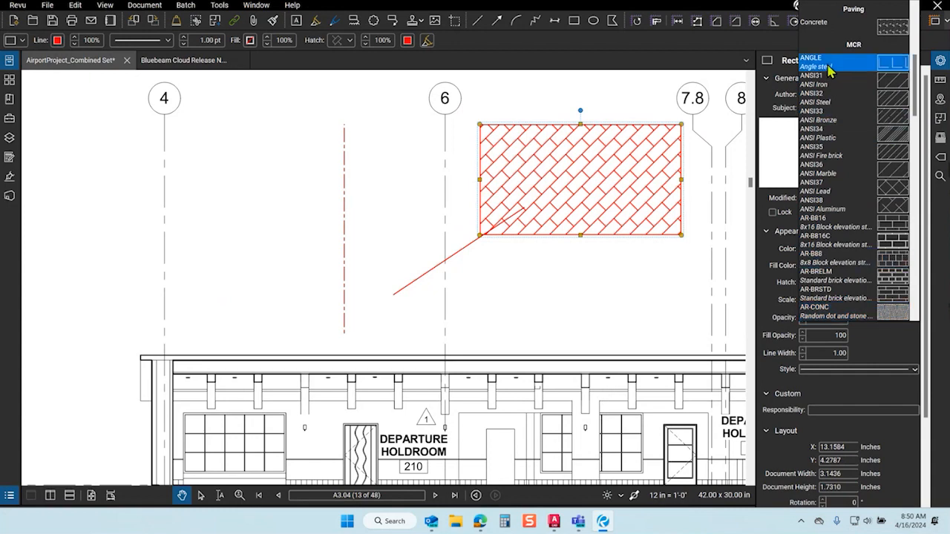
pyautogui.scroll(-2, 846, 133)
pyautogui.scroll(-5, 847, 142)
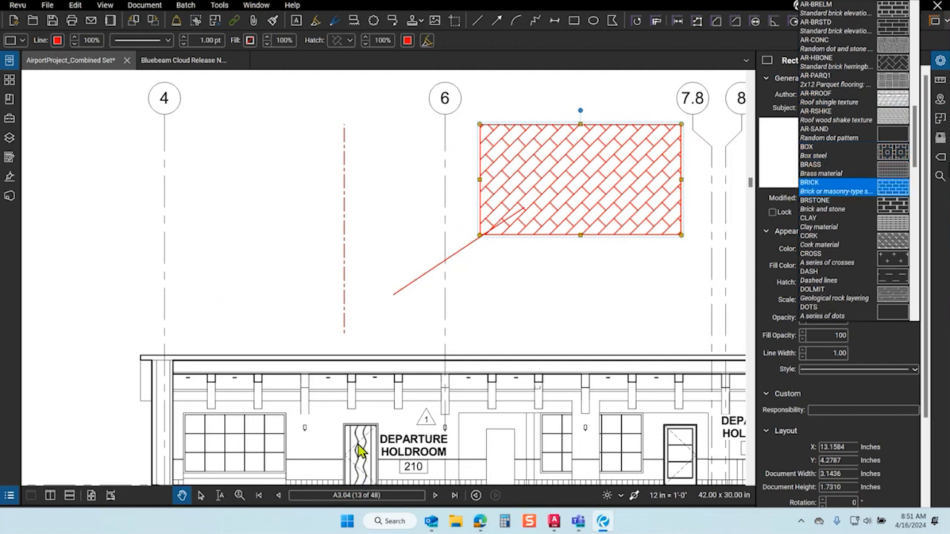
pyautogui.scroll(-2, 373, 453)
# - Compare the hatch on the ground strip below the building section with the imported MCR patterns from BRICK through HOUND
pyautogui.scroll(3, 374, 450)
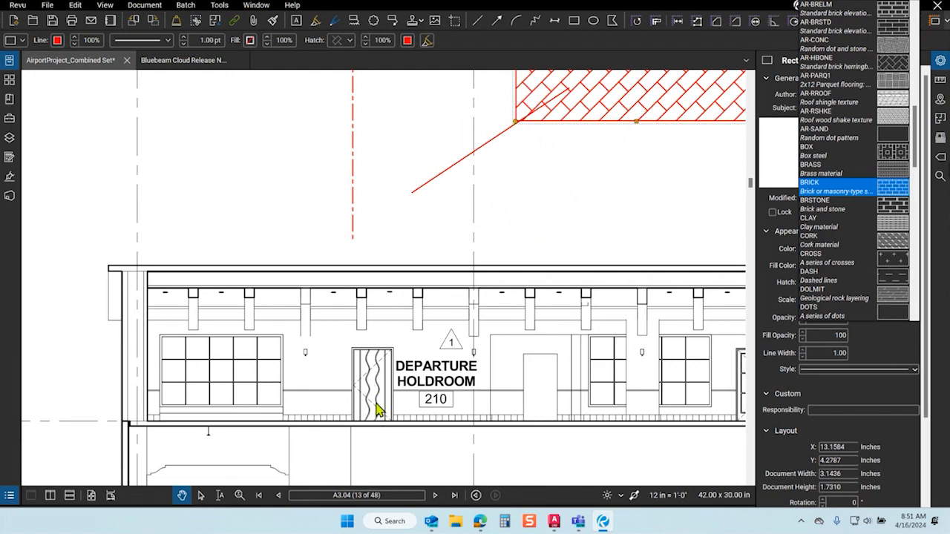
pyautogui.scroll(-3, 155, 314)
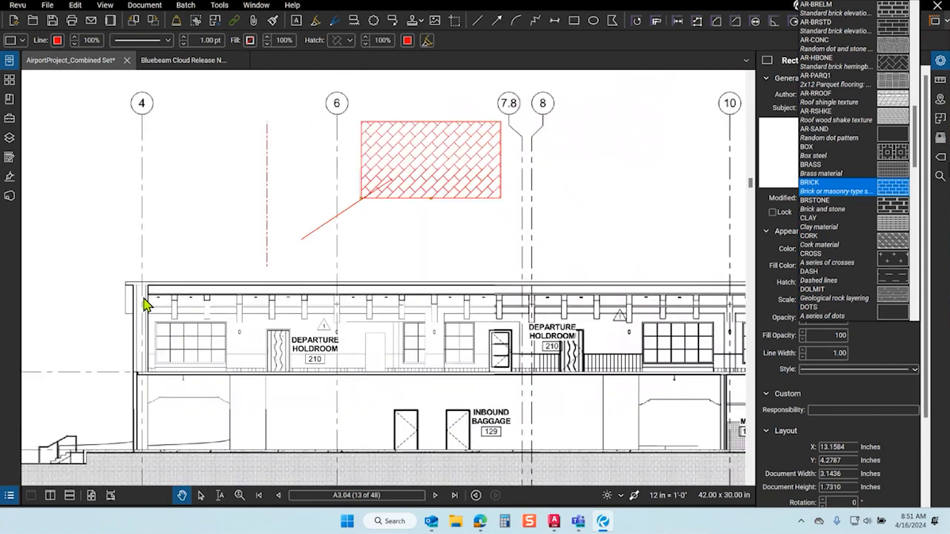
pyautogui.scroll(3, 647, 365)
pyautogui.scroll(-3, 141, 300)
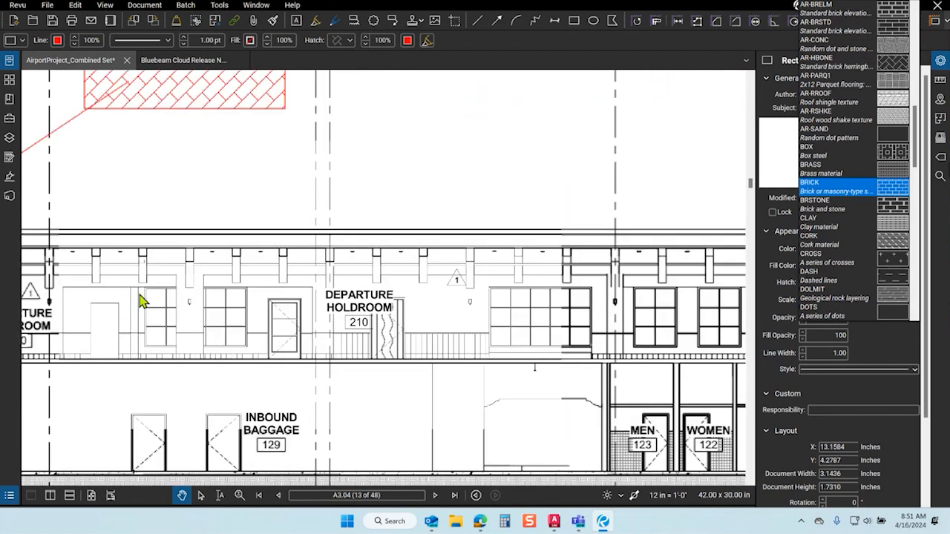
pyautogui.scroll(4, 532, 418)
pyautogui.scroll(-3, 435, 388)
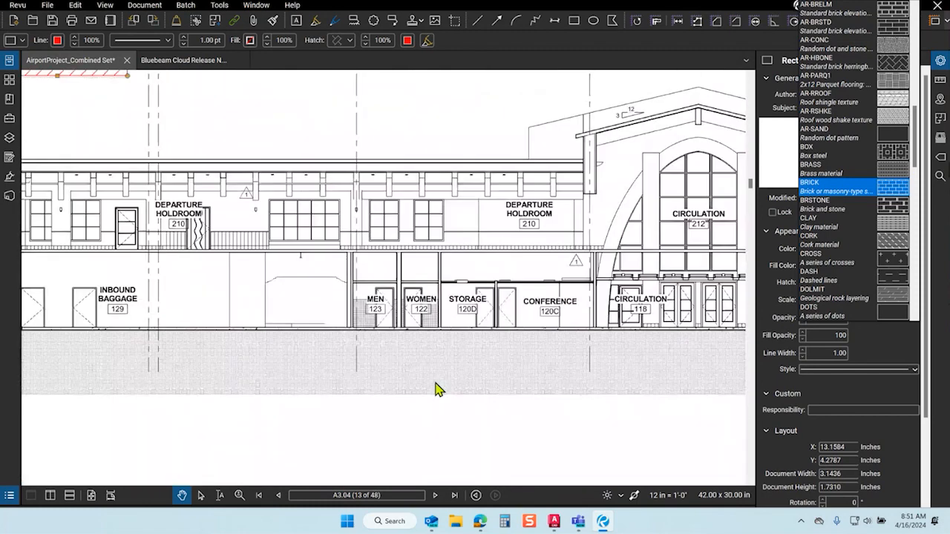
pyautogui.scroll(6, 423, 388)
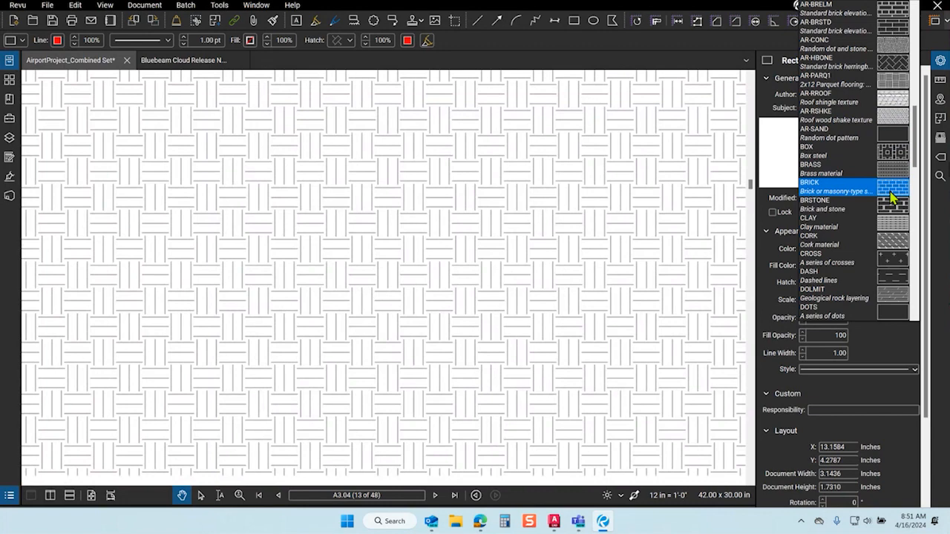
pyautogui.scroll(-4, 891, 274)
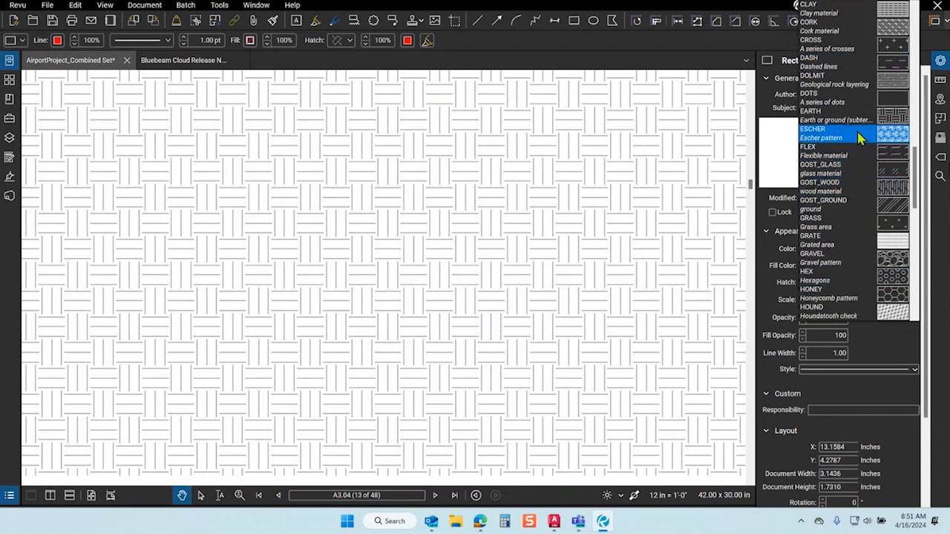
pyautogui.scroll(5, 464, 328)
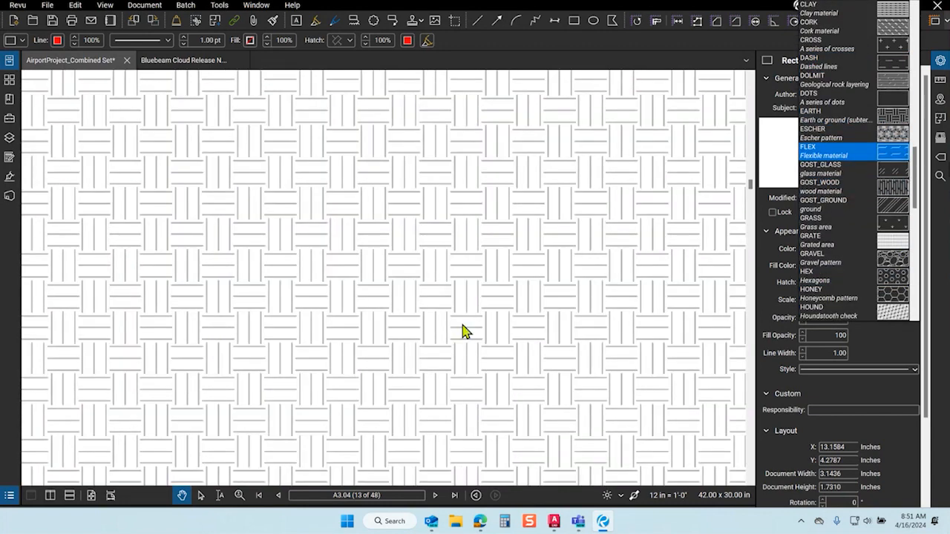
pyautogui.scroll(-9, 490, 348)
pyautogui.scroll(-5, 497, 384)
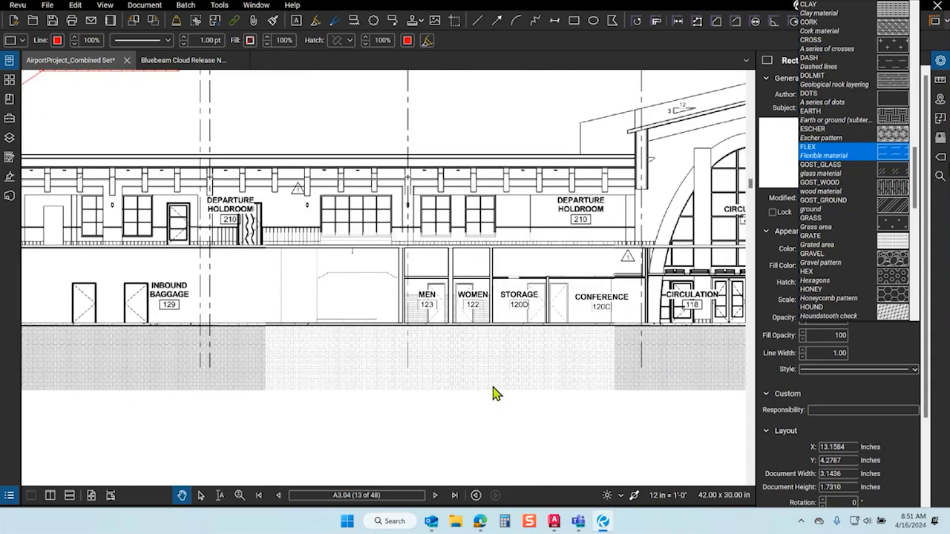
pyautogui.scroll(3, 363, 193)
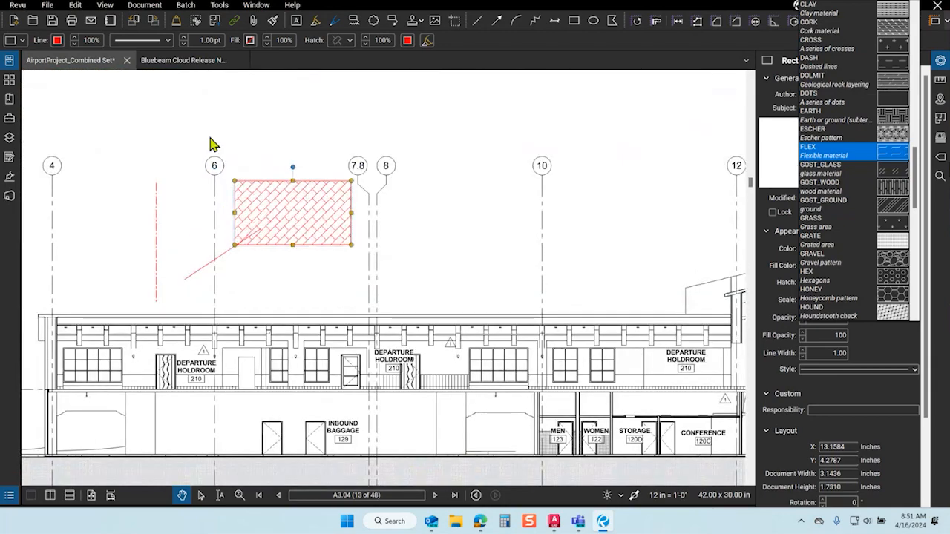
pyautogui.scroll(2, 211, 145)
# - Realign the diagonal red line to vertical, about 2.26 inches long, beside the dash-dot line
pyautogui.click(234, 300)
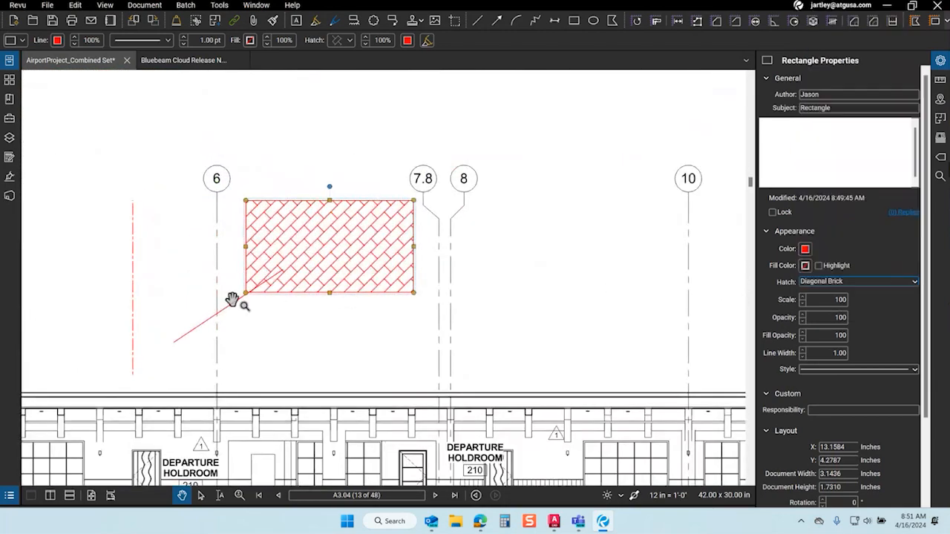
pyautogui.click(238, 299)
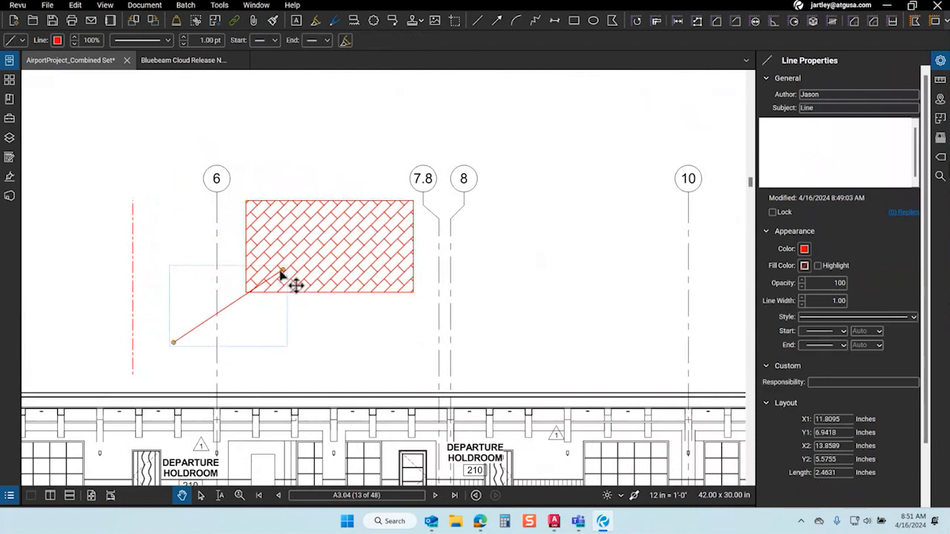
pyautogui.moveTo(174, 223); pyautogui.dragTo(175, 222)
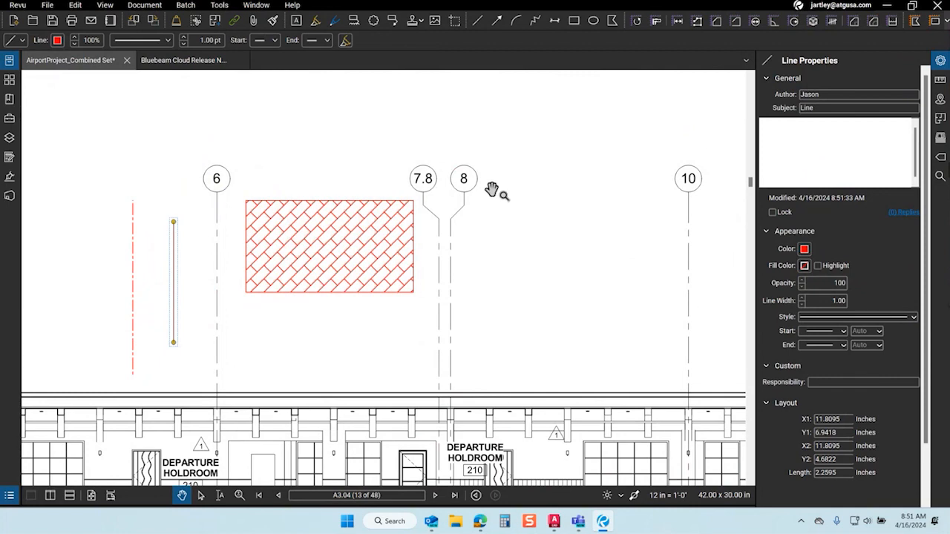
# - Open the line style set manager, check the file types offered for importing a set, and leave without importing
pyautogui.scroll(-2, 493, 192)
pyautogui.scroll(1, 418, 312)
pyautogui.scroll(2, 366, 263)
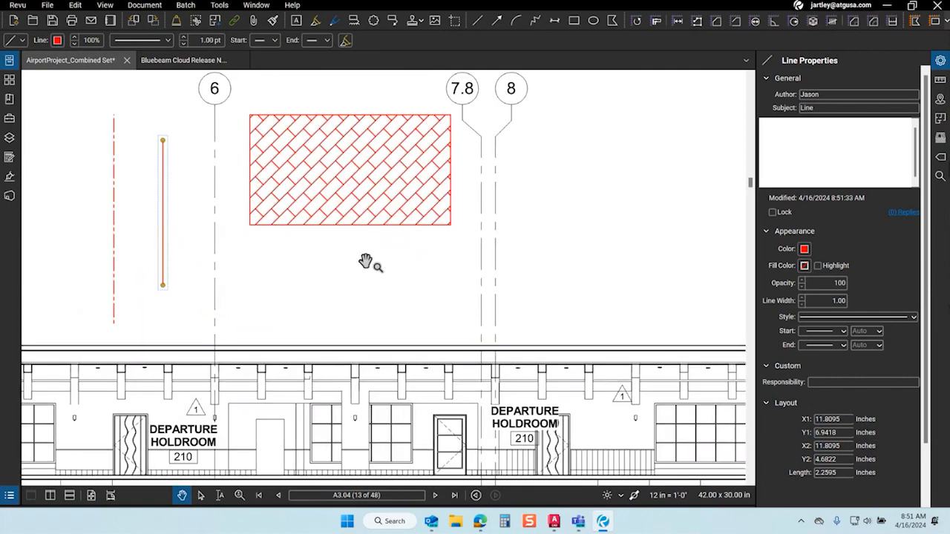
pyautogui.scroll(-3, 357, 229)
pyautogui.scroll(4, 357, 228)
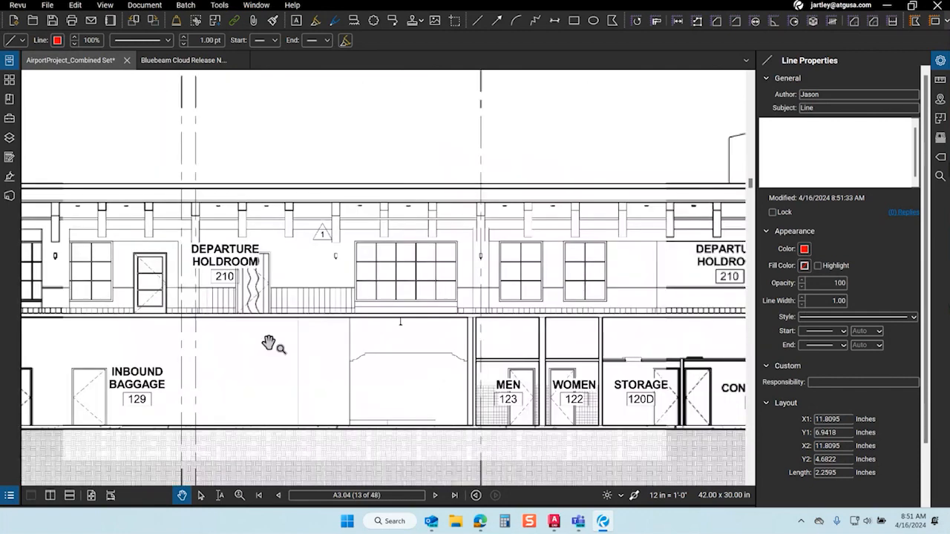
pyautogui.click(148, 42)
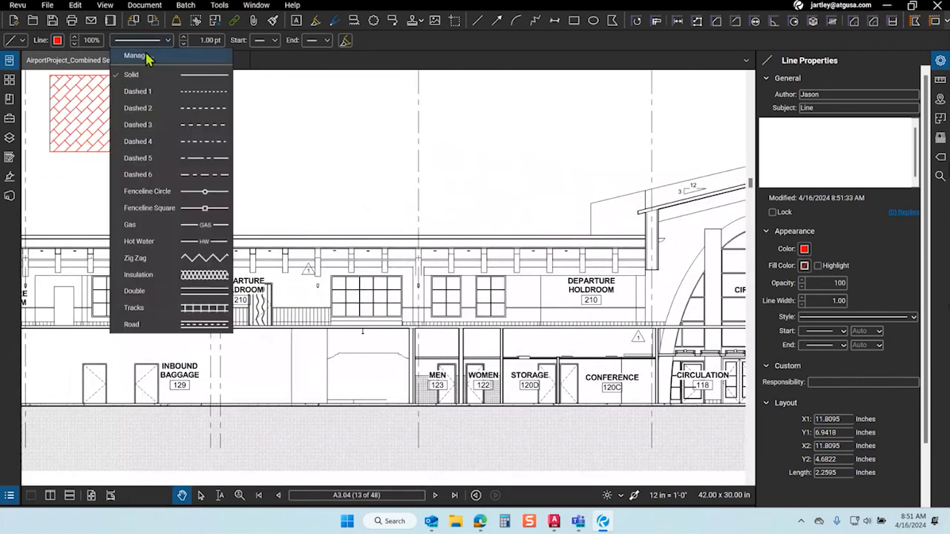
pyautogui.click(136, 55)
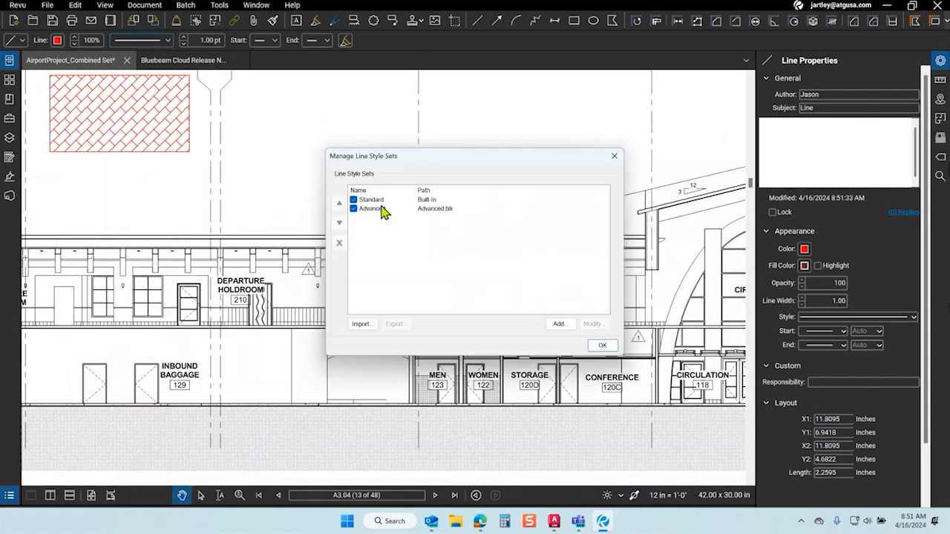
pyautogui.click(360, 325)
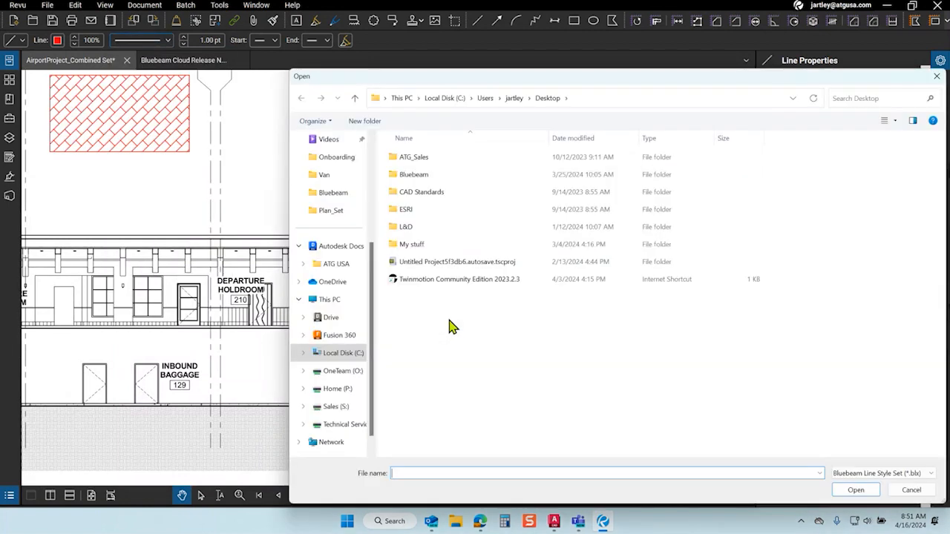
pyautogui.click(887, 475)
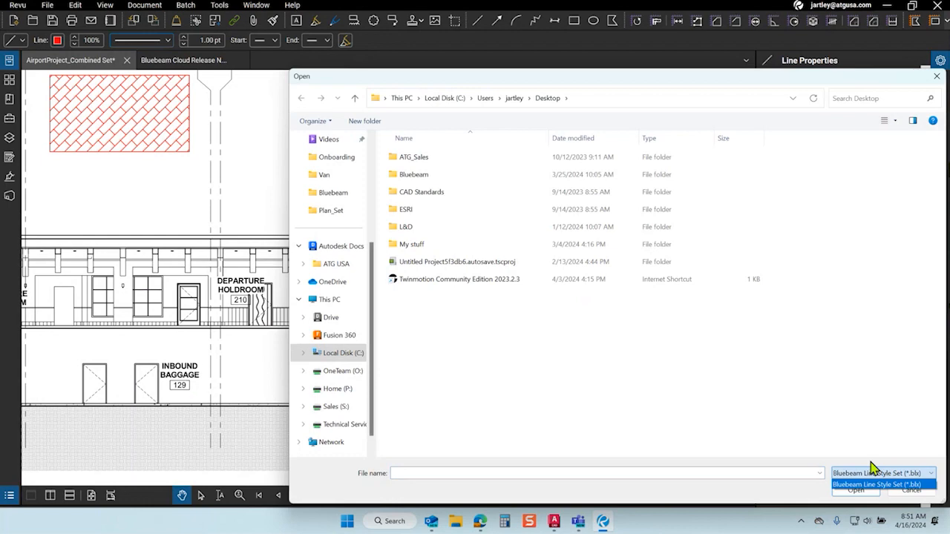
pyautogui.click(661, 83)
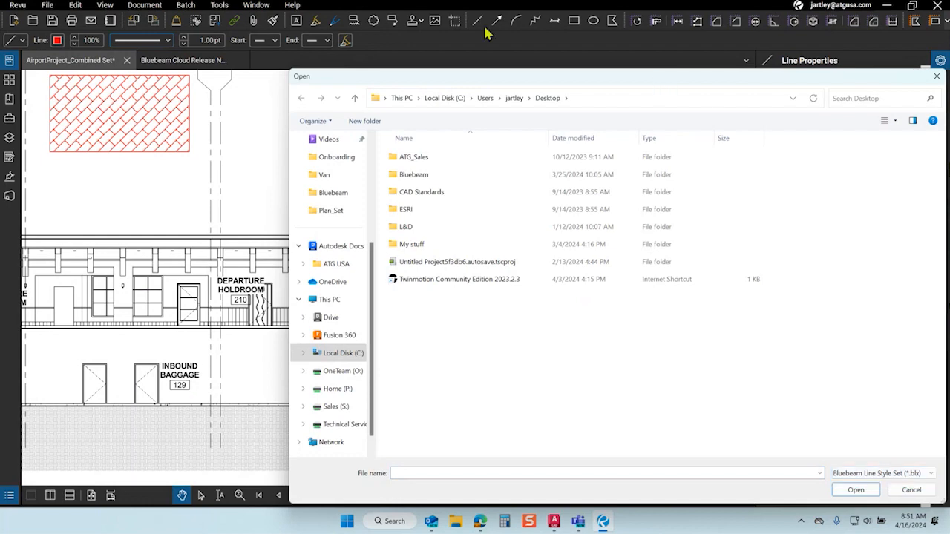
pyautogui.click(919, 493)
pyautogui.click(597, 347)
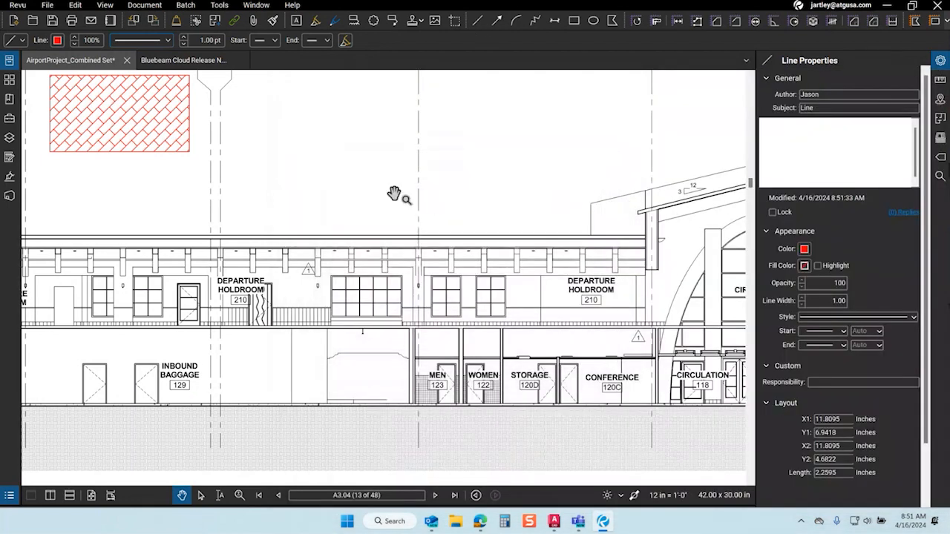
# - Delete the two vertical red lines and enlarge the brick-hatched rectangle to about 3.27 × 2.88 inches
pyautogui.scroll(-2, 195, 149)
pyautogui.scroll(-2, 159, 180)
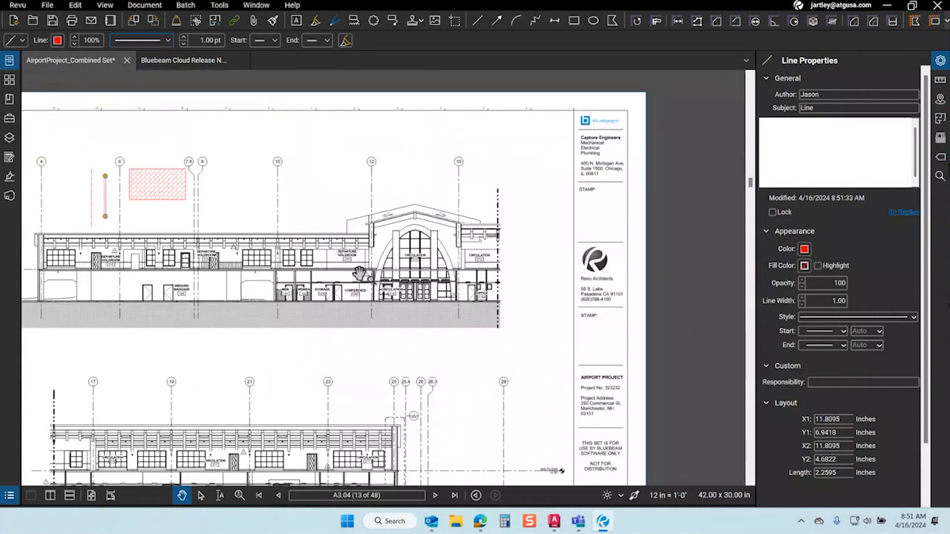
pyautogui.scroll(3, 235, 126)
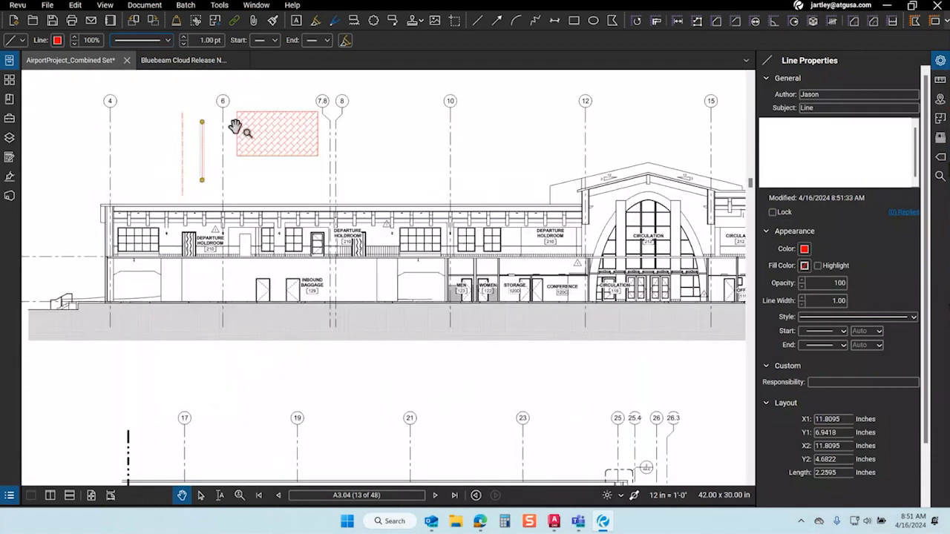
pyautogui.scroll(3, 270, 140)
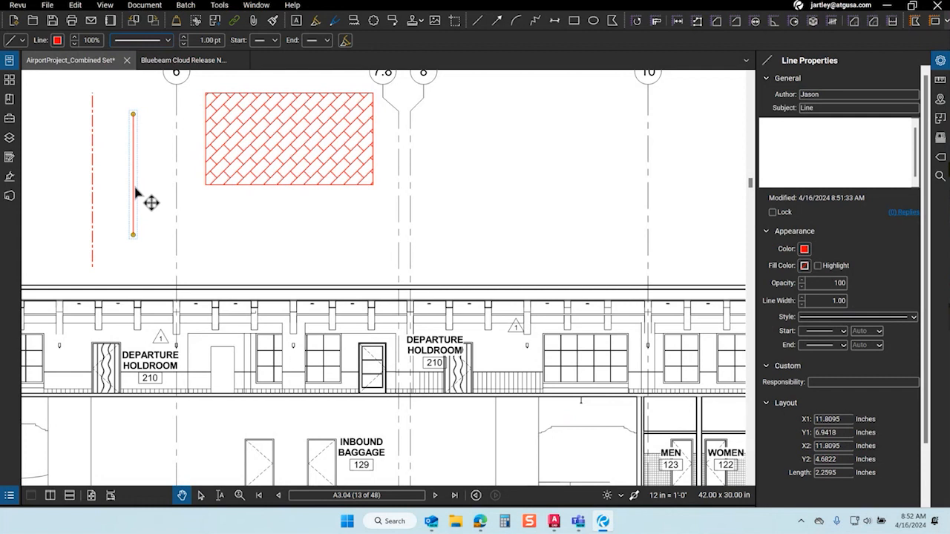
pyautogui.press('Delete')
pyautogui.click(94, 199)
pyautogui.press('Delete')
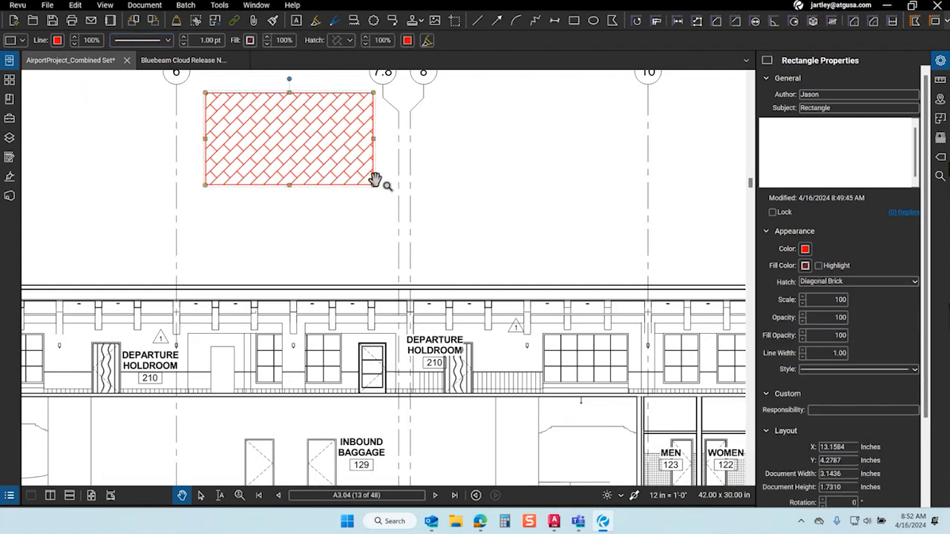
pyautogui.moveTo(375, 191); pyautogui.dragTo(380, 247)
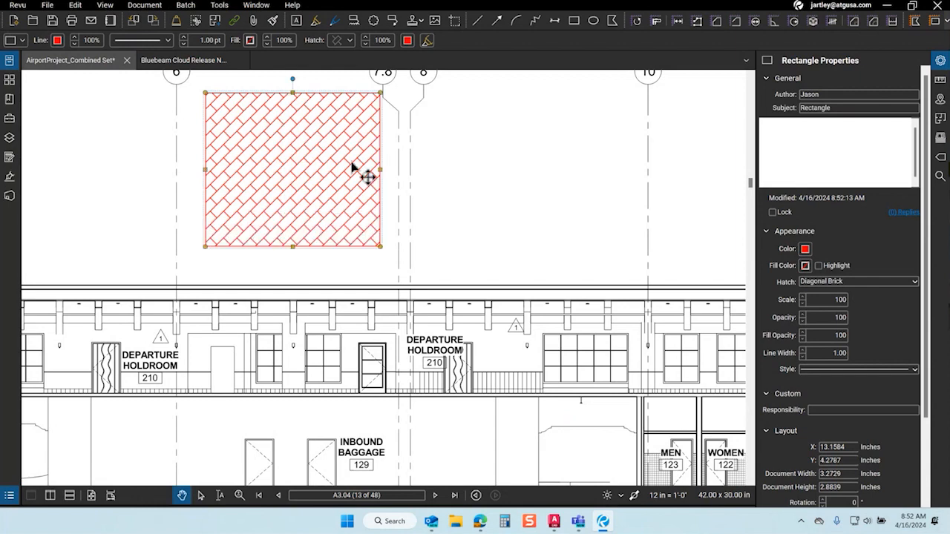
# - Open the Tool Chest and expand the Design Symbols tool set
pyautogui.scroll(-3, 346, 162)
pyautogui.scroll(4, 151, 329)
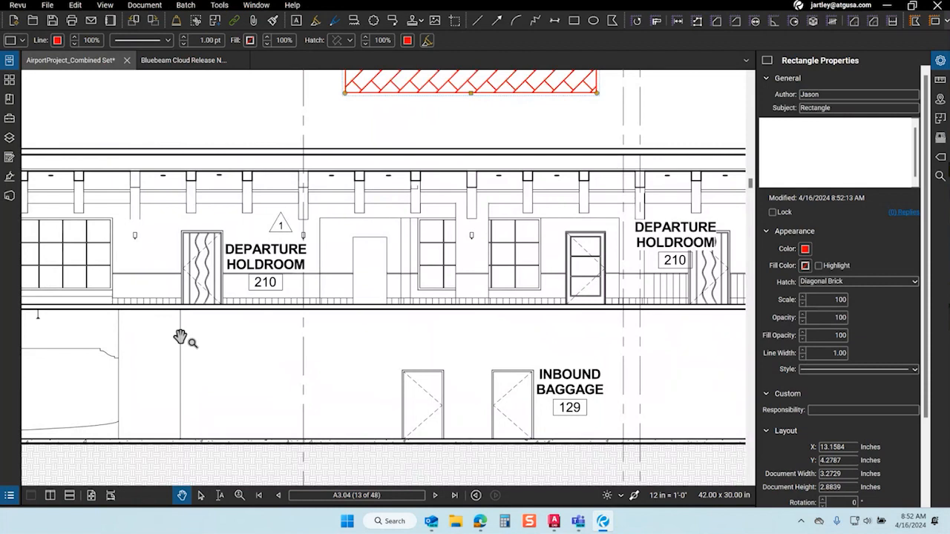
pyautogui.click(11, 119)
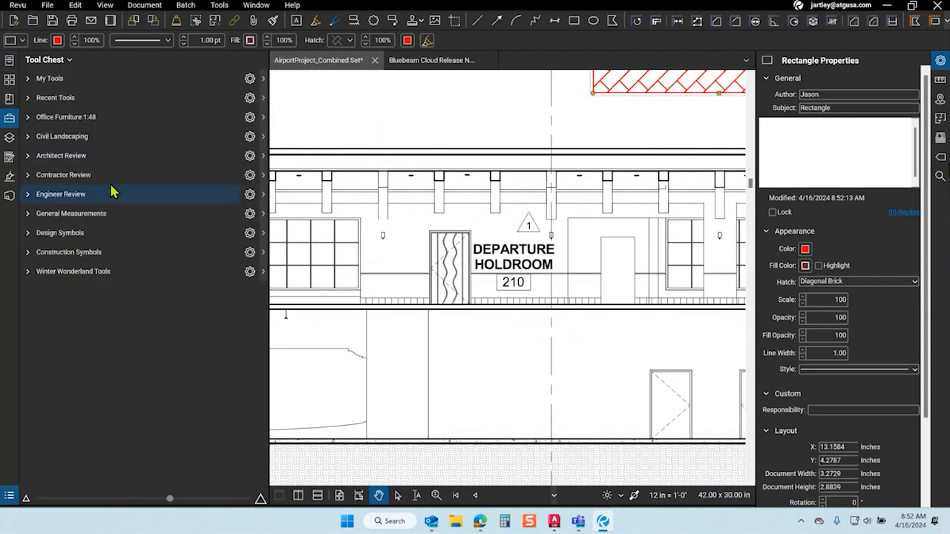
pyautogui.click(30, 233)
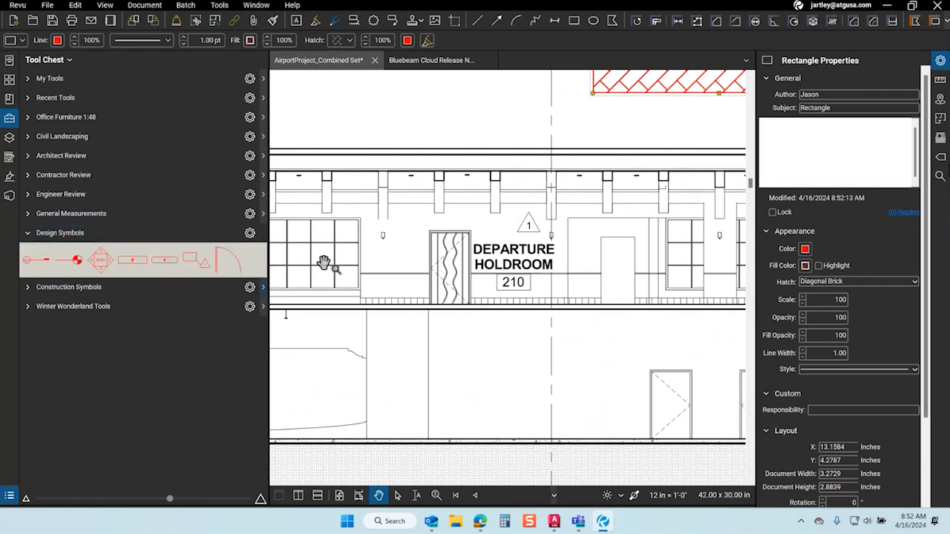
pyautogui.scroll(-3, 367, 241)
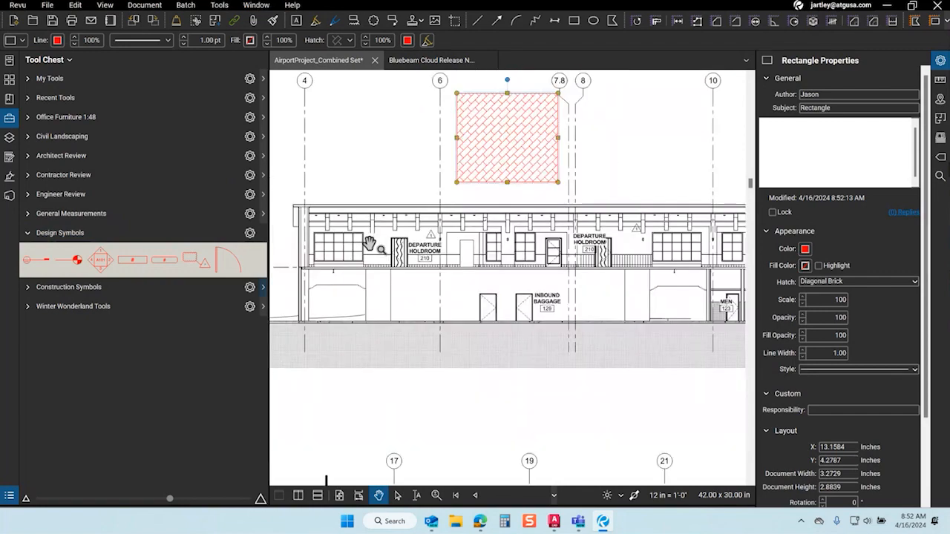
pyautogui.scroll(5, 369, 242)
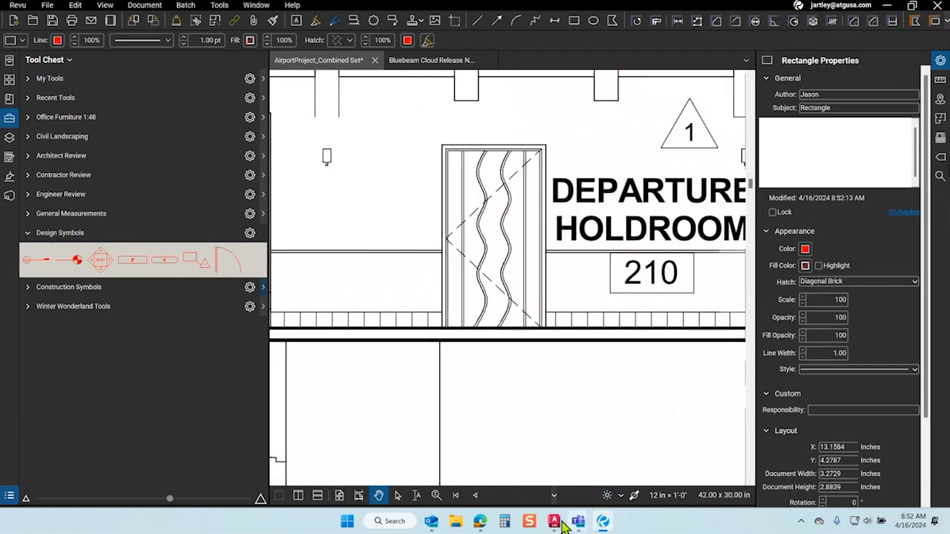
# - Switch to AutoCAD, select the diagonal line in Drawing2 and return to Revu
pyautogui.click(558, 522)
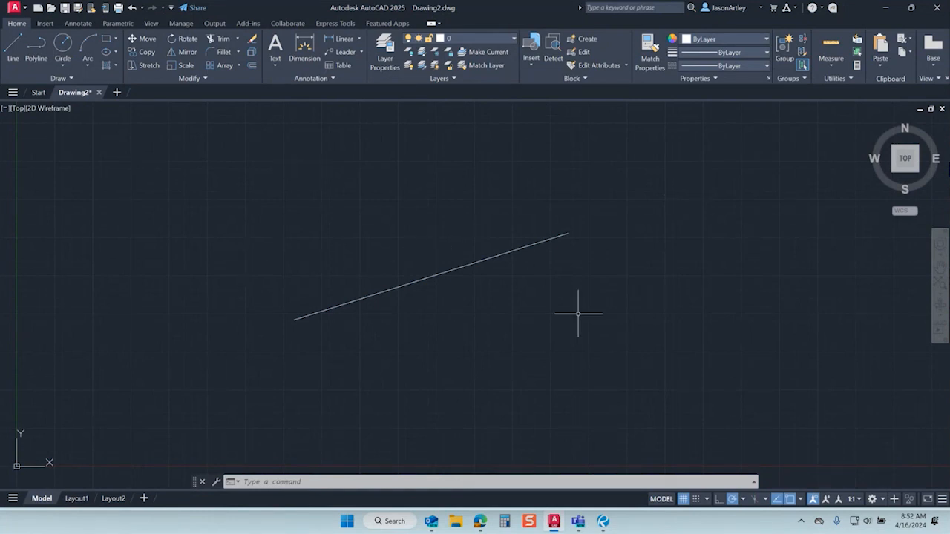
pyautogui.click(485, 260)
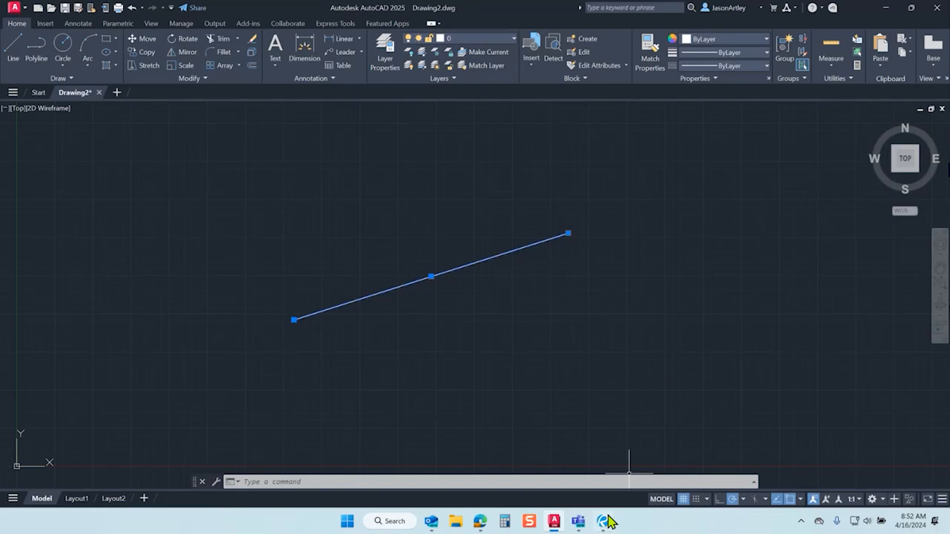
pyautogui.click(604, 523)
# - Capture a snapshot of the wavy-panelled door beside Departure Holdroom 210 and paste a copy on the lower floor
pyautogui.scroll(-3, 524, 297)
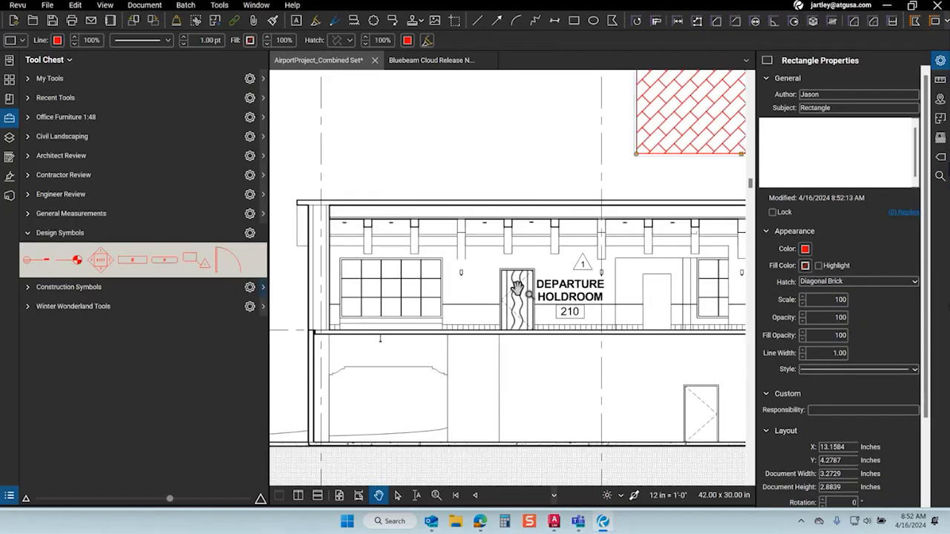
pyautogui.scroll(5, 542, 311)
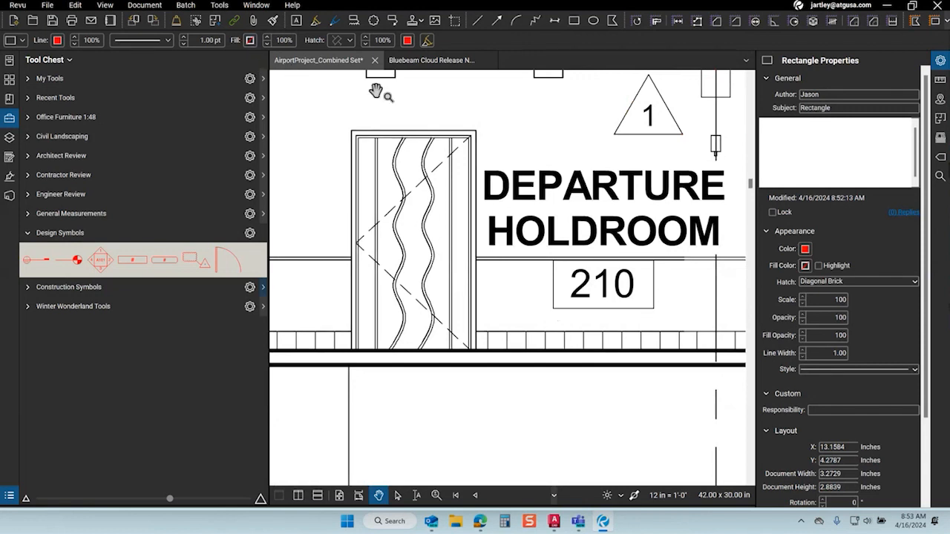
pyautogui.press('g')
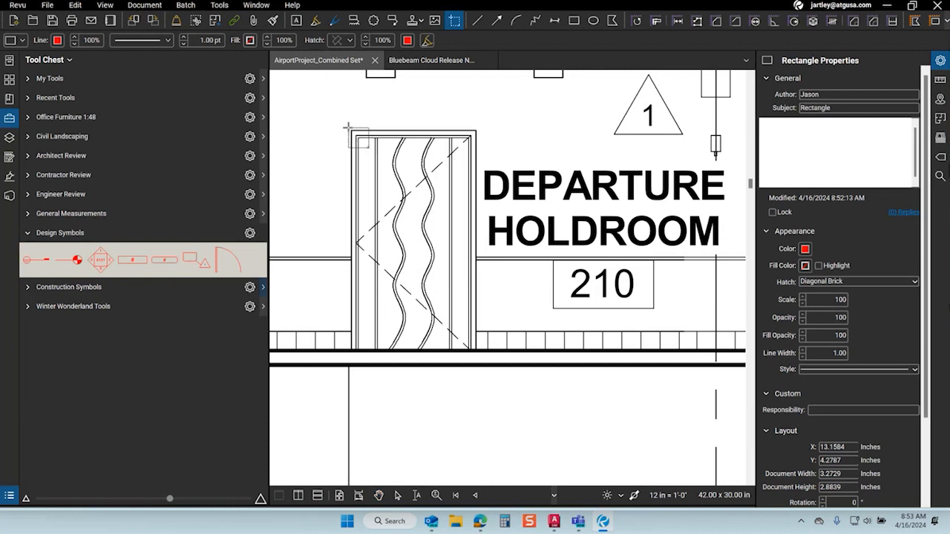
pyautogui.moveTo(348, 128); pyautogui.dragTo(478, 351)
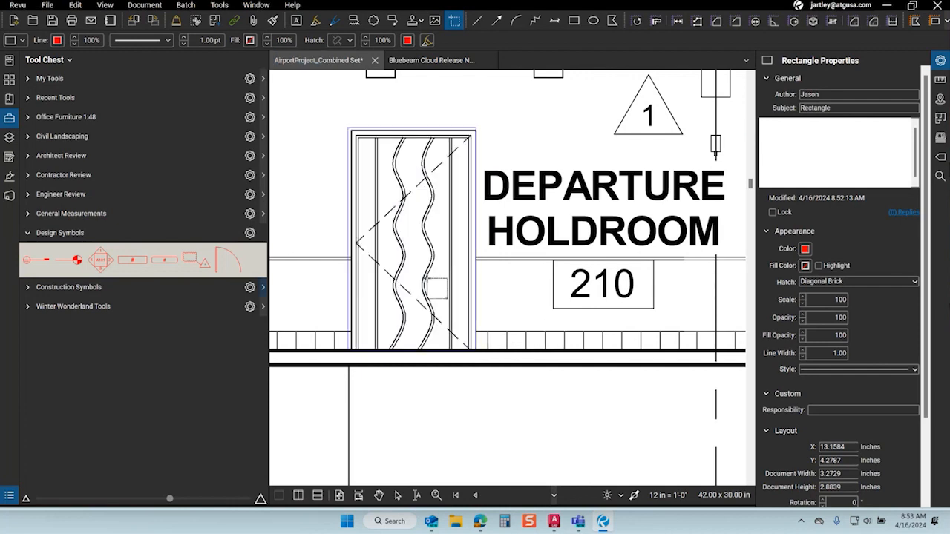
pyautogui.scroll(-3, 312, 192)
pyautogui.scroll(-2, 310, 192)
pyautogui.scroll(3, 426, 245)
pyautogui.hotkey('ctrl', 'v')
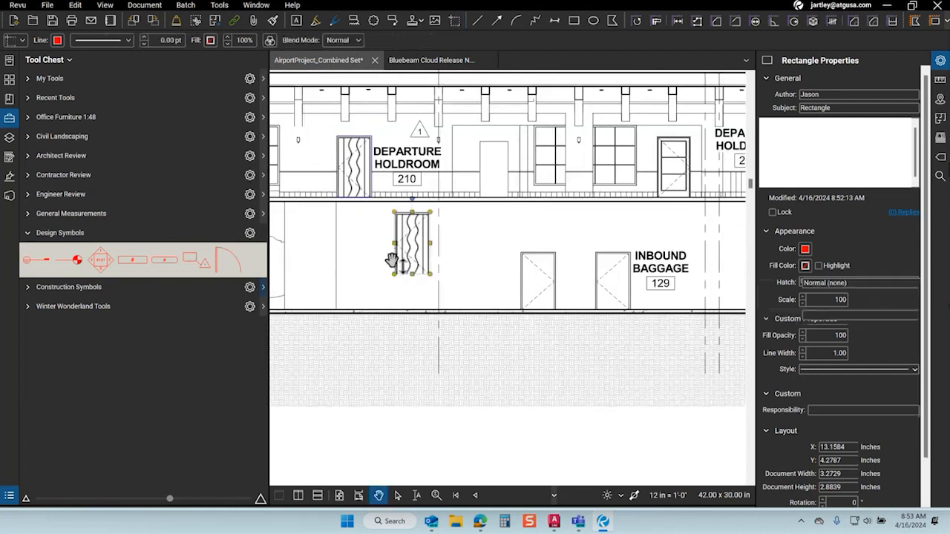
# - Move the pasted door snapshot onto the lower floor line and stretch it to about 0.91 inches wide
pyautogui.scroll(2, 416, 234)
pyautogui.moveTo(425, 262); pyautogui.dragTo(444, 270)
pyautogui.press('Escape')
pyautogui.scroll(3, 449, 350)
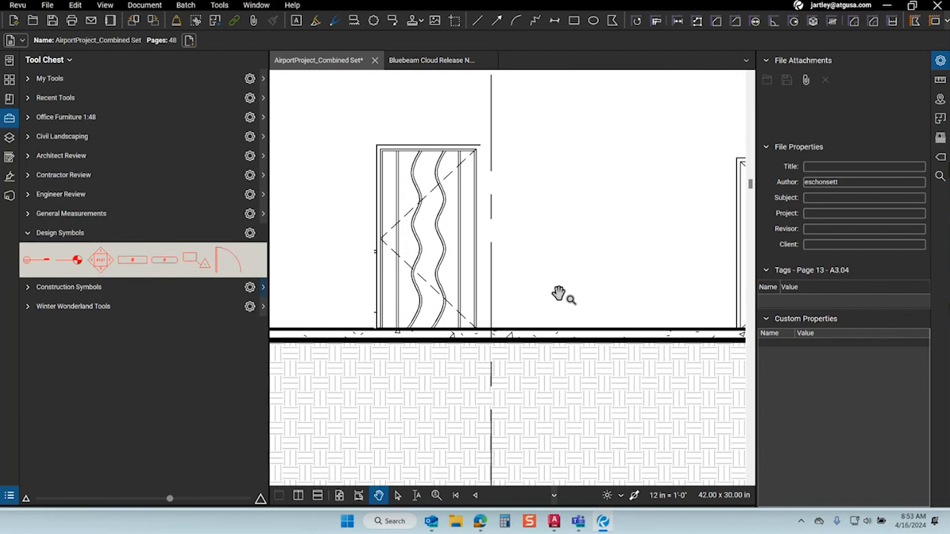
pyautogui.scroll(-2, 557, 292)
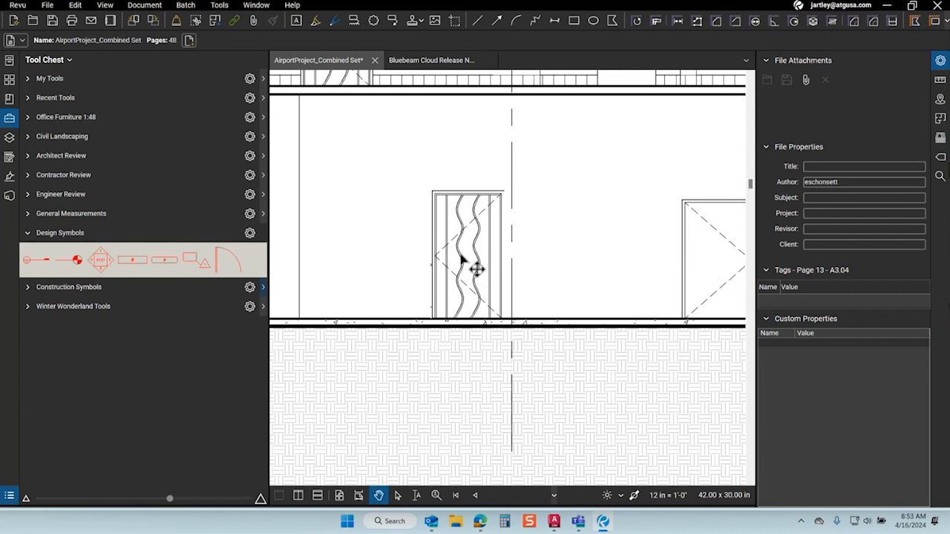
pyautogui.click(483, 278)
pyautogui.moveTo(429, 254); pyautogui.dragTo(383, 253)
# - Add the door snapshot from Recent Tools to the My Tools set and create a count tool from it
pyautogui.click(104, 99)
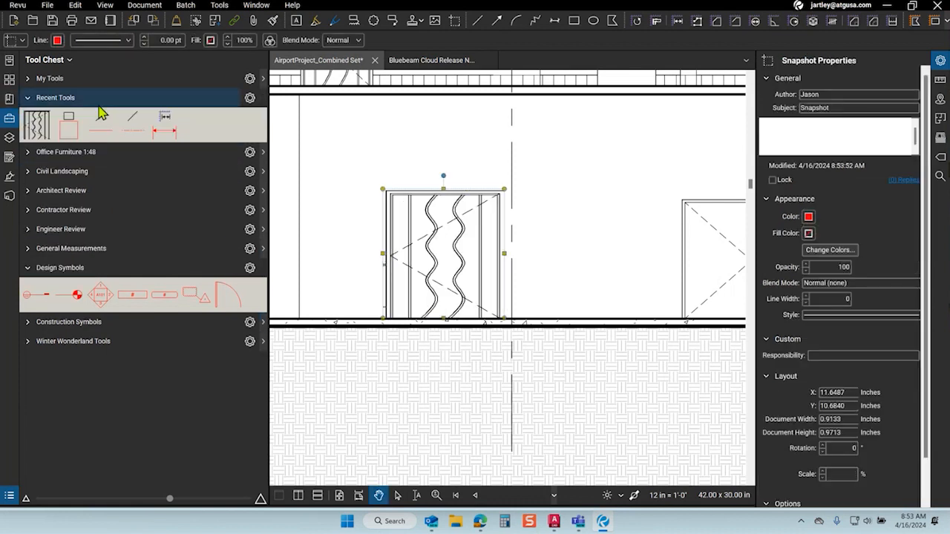
pyautogui.click(28, 79)
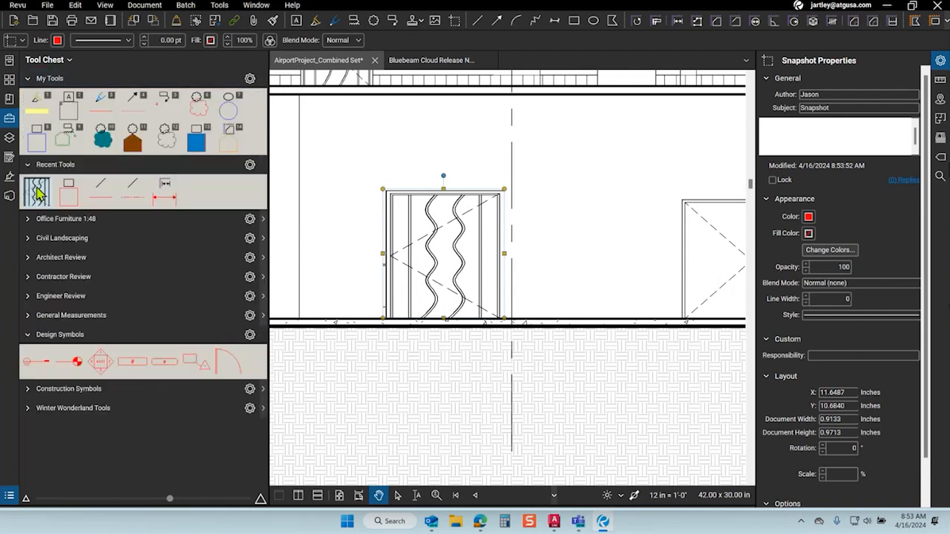
pyautogui.moveTo(35, 191); pyautogui.dragTo(253, 132)
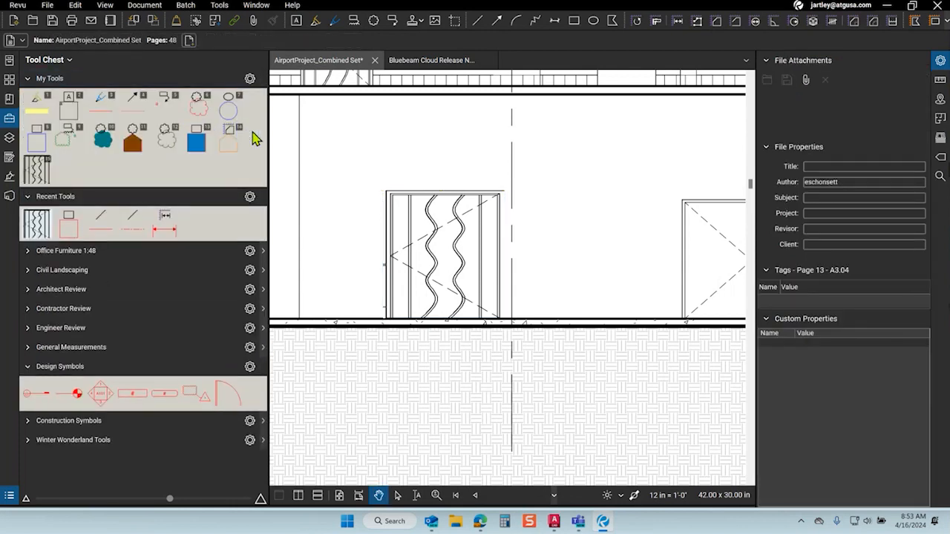
pyautogui.rightClick(43, 176)
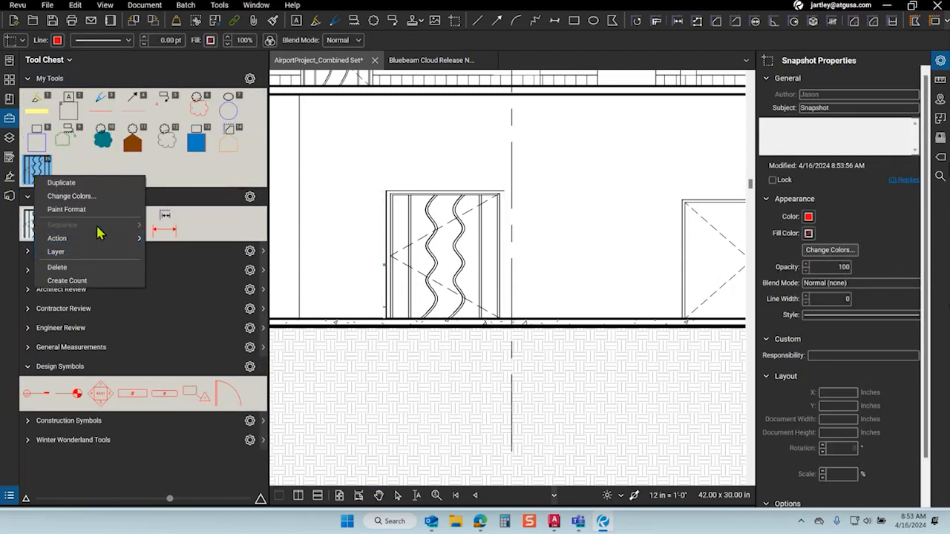
pyautogui.click(86, 281)
# - Place five door count symbols in the blank area below the elevation with the new count tool
pyautogui.click(64, 165)
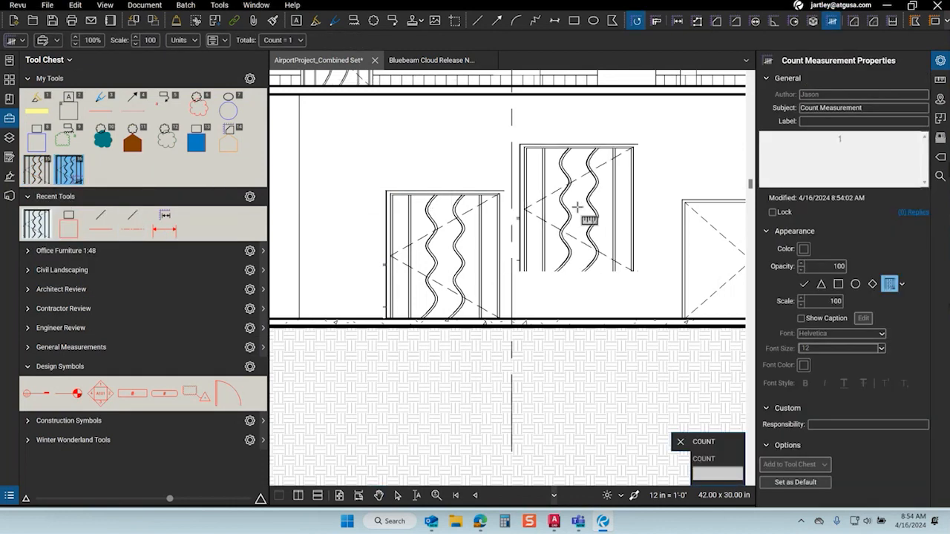
pyautogui.scroll(-5, 431, 185)
pyautogui.click(435, 352)
pyautogui.click(483, 352)
pyautogui.click(540, 364)
pyautogui.click(588, 348)
pyautogui.click(632, 343)
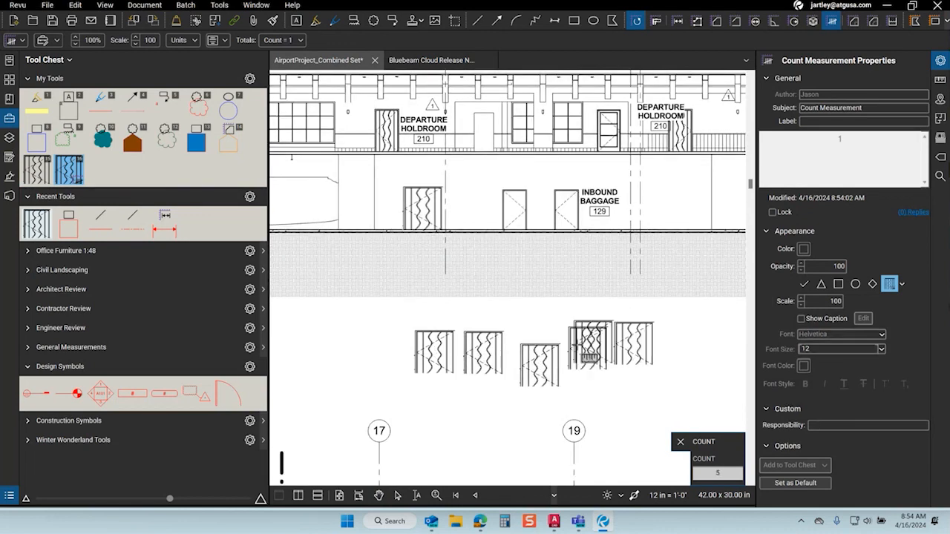
pyautogui.press('Escape')
# - Check the options for the count symbols, and recolor the lower-floor door snapshot's linework to cyan
pyautogui.click(490, 358)
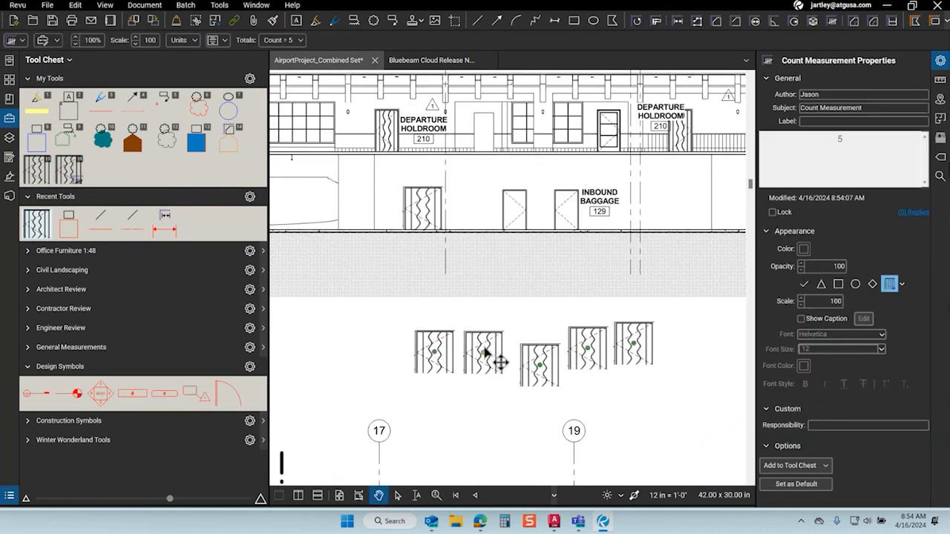
pyautogui.rightClick(486, 356)
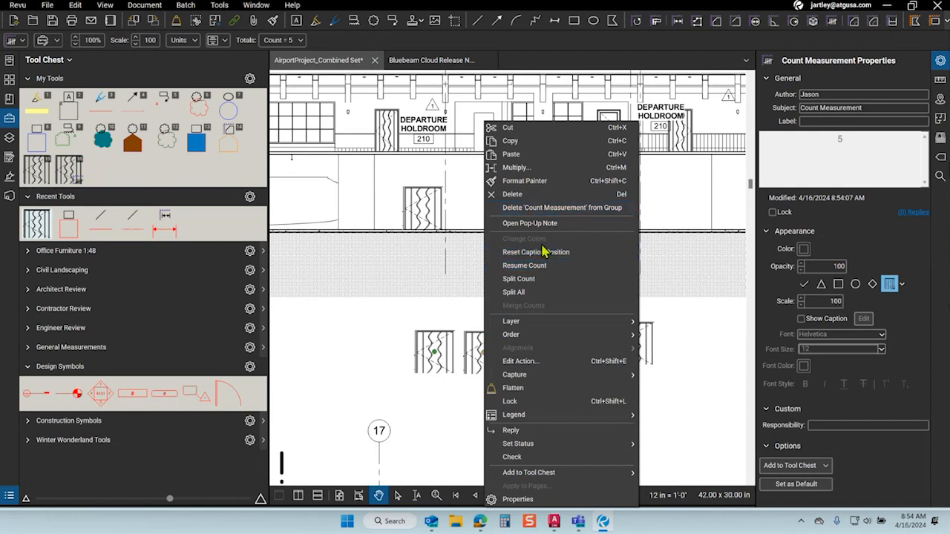
pyautogui.click(424, 212)
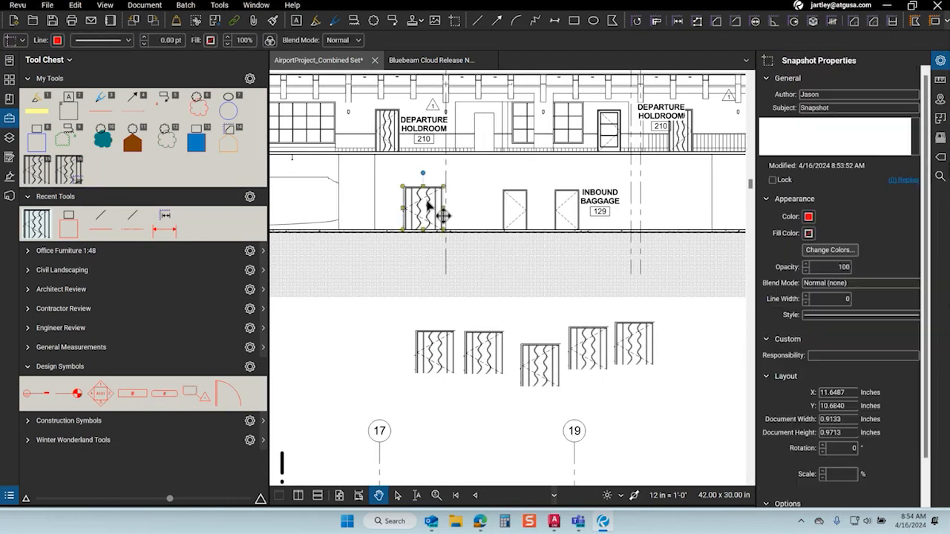
pyautogui.rightClick(425, 212)
pyautogui.click(468, 302)
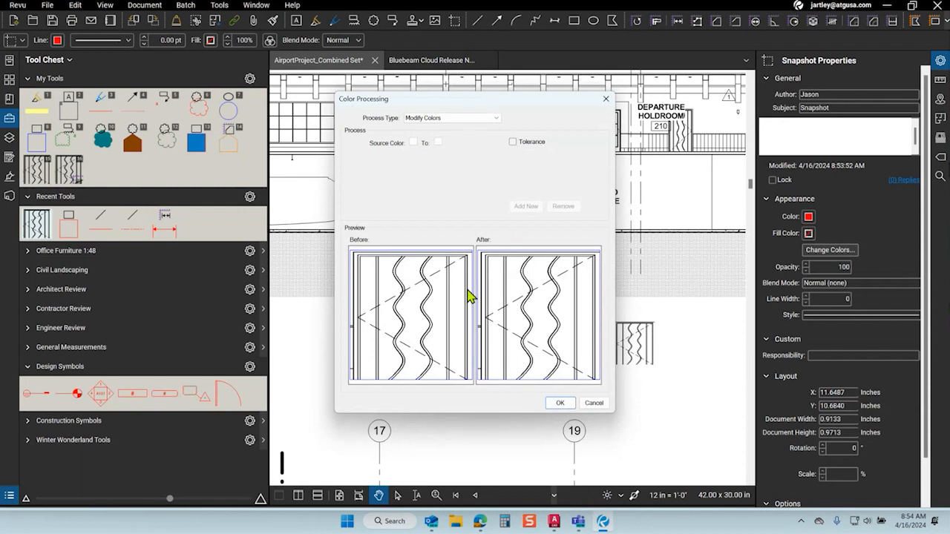
pyautogui.click(413, 143)
pyautogui.click(417, 155)
pyautogui.click(438, 142)
pyautogui.click(492, 192)
pyautogui.click(558, 403)
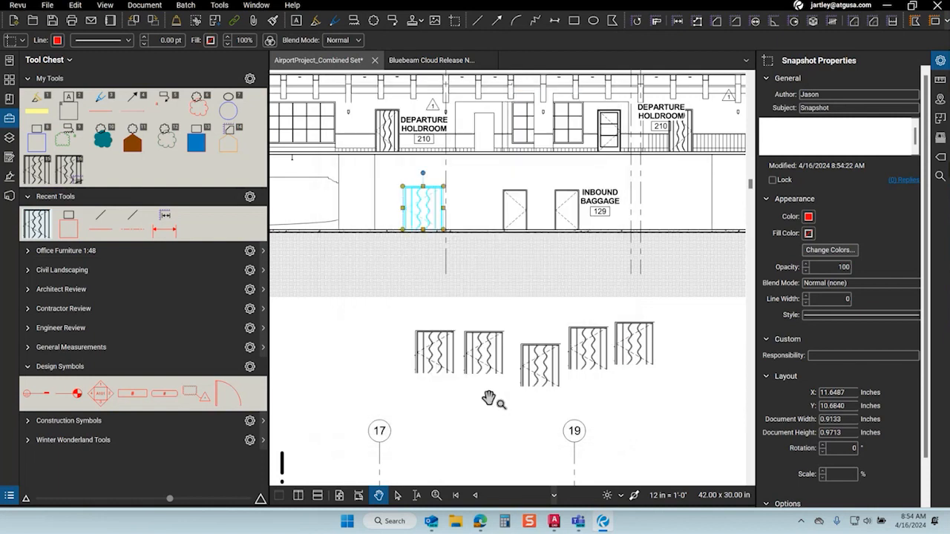
pyautogui.click(464, 386)
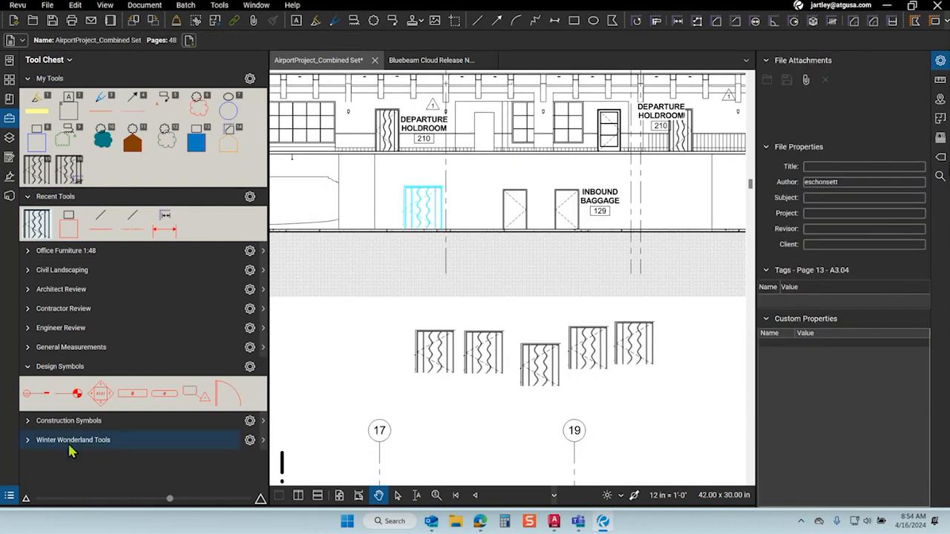
# - Review the door count's entry in the Markups List, close the list and inspect the recolored door on the drawing
pyautogui.click(13, 496)
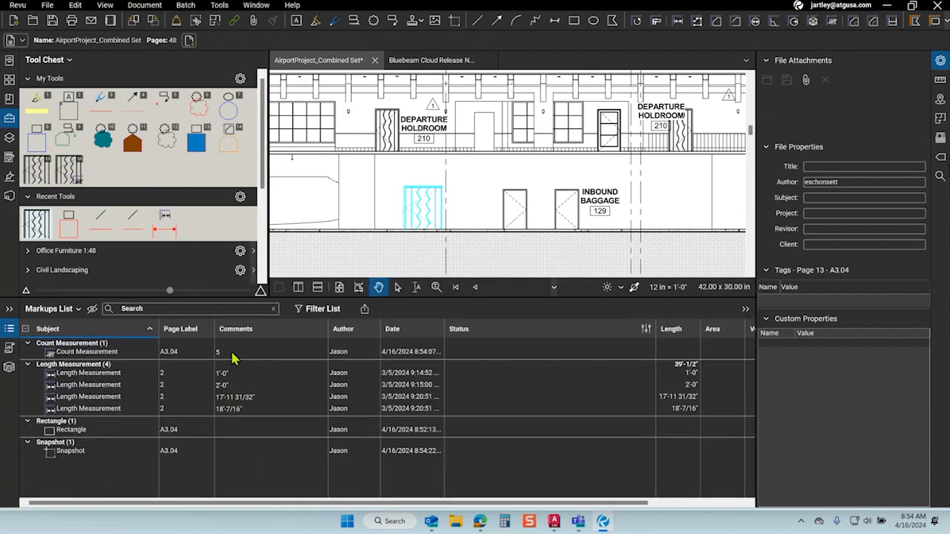
pyautogui.click(10, 329)
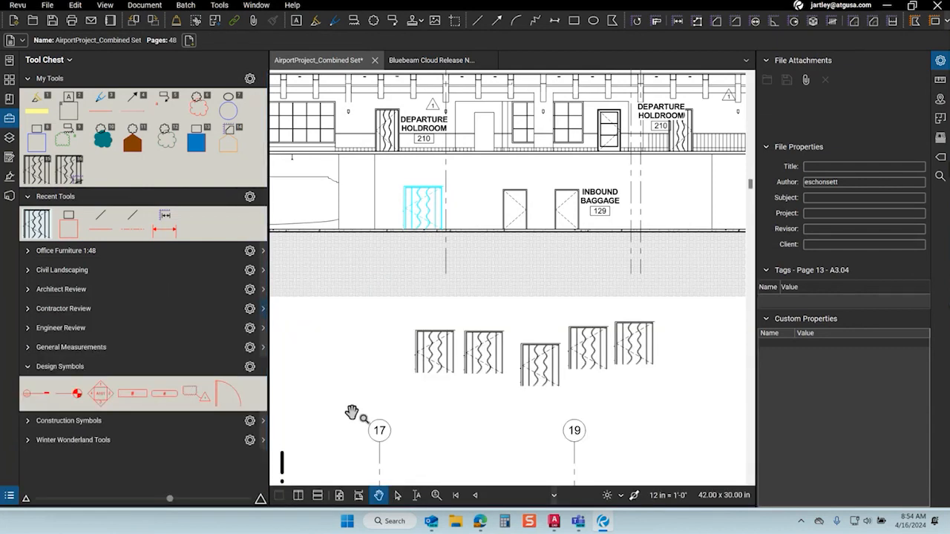
pyautogui.scroll(-3, 350, 413)
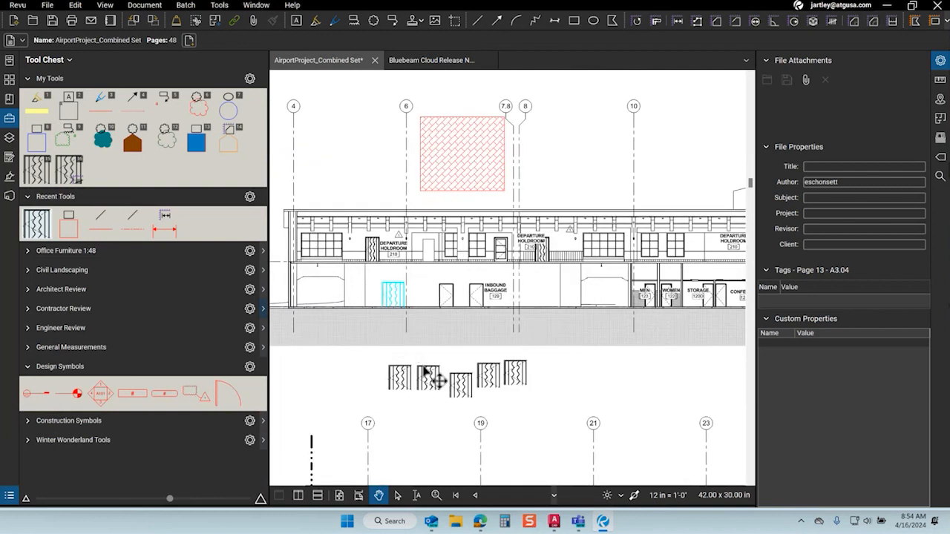
pyautogui.scroll(3, 424, 382)
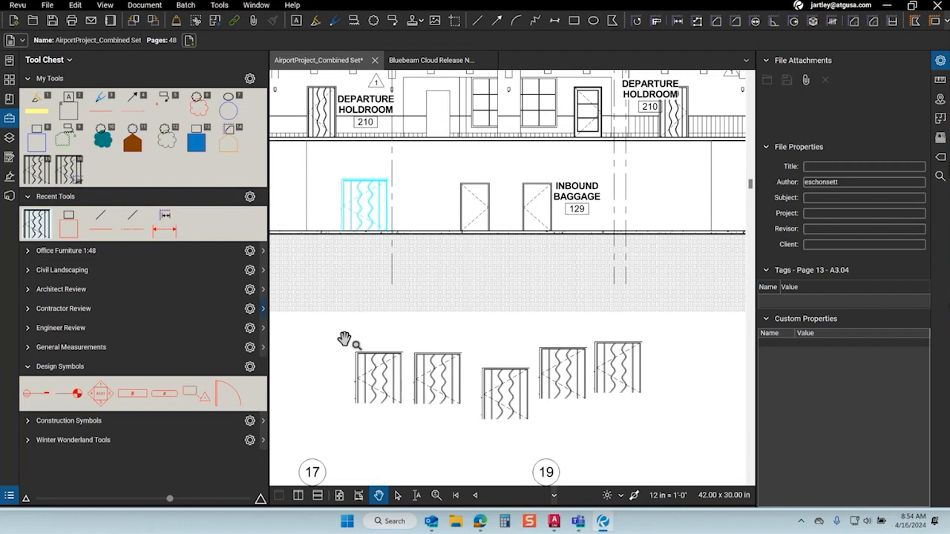
pyautogui.click(365, 206)
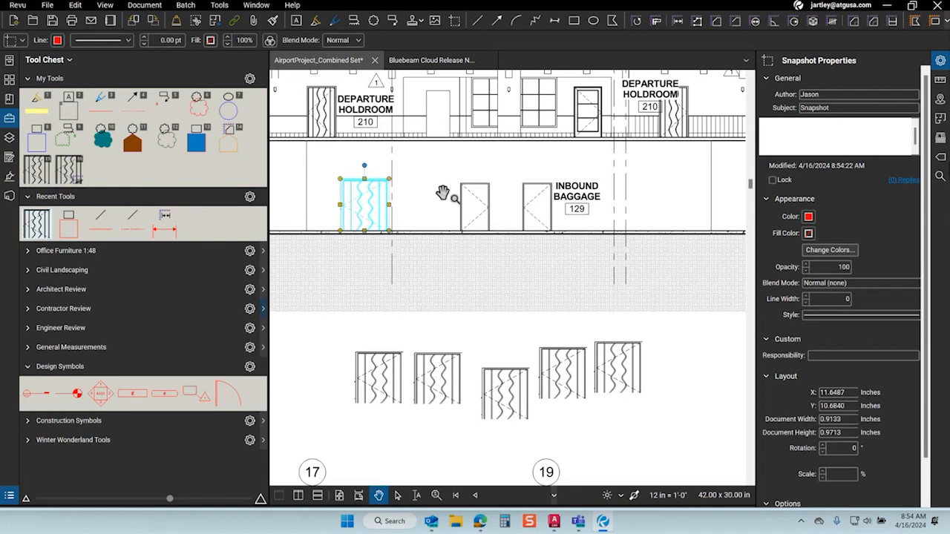
pyautogui.click(442, 193)
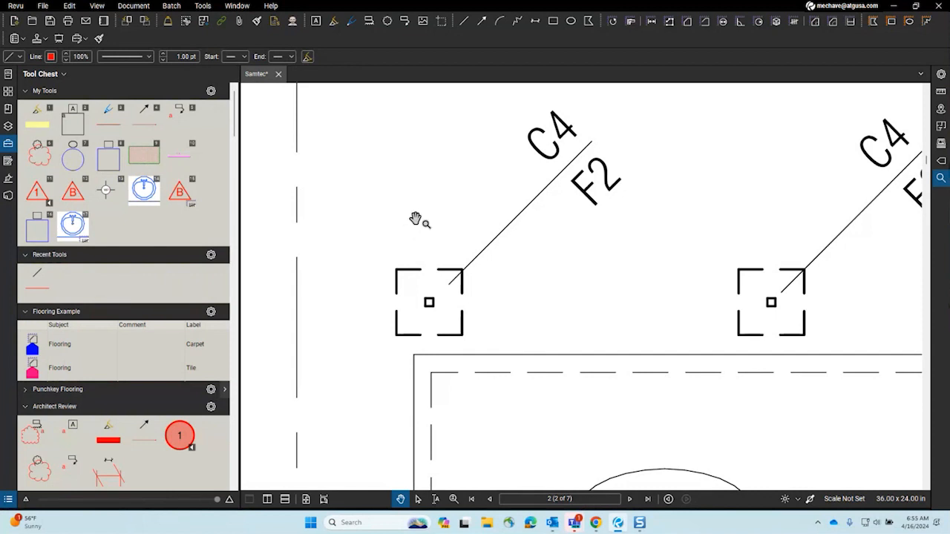
# - Capture a snapshot of the small square column inside the dashed footing and paste a copy beside the C4/F2 label
pyautogui.press('Escape')
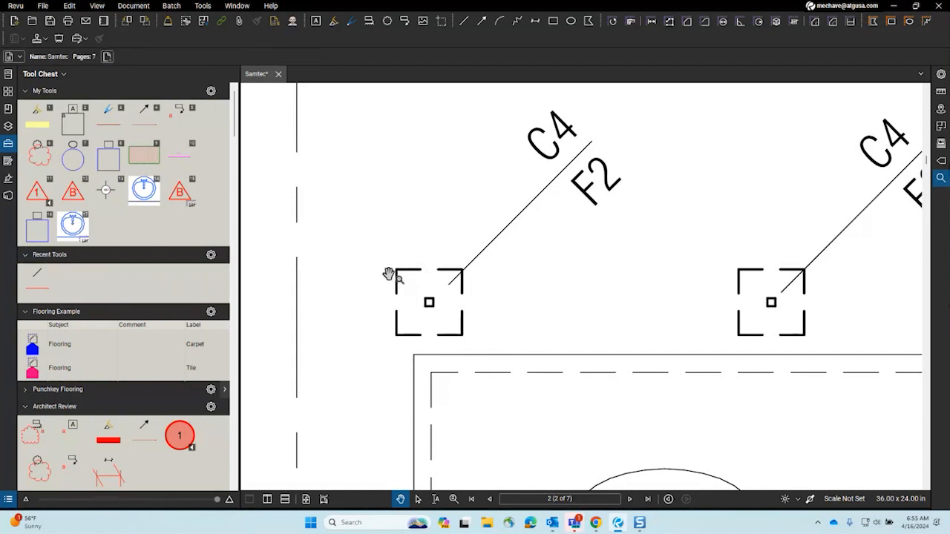
pyautogui.press('g')
pyautogui.moveTo(403, 285); pyautogui.dragTo(445, 316)
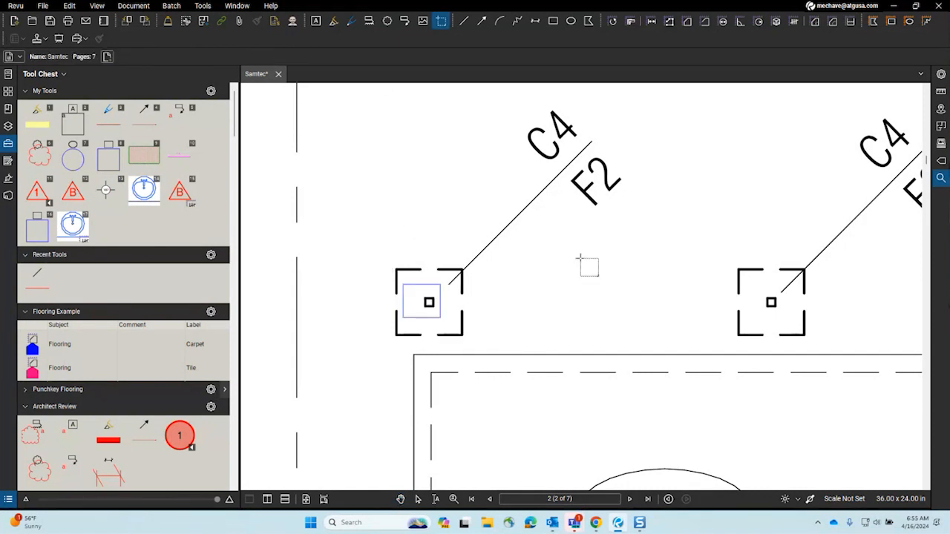
pyautogui.click(619, 265)
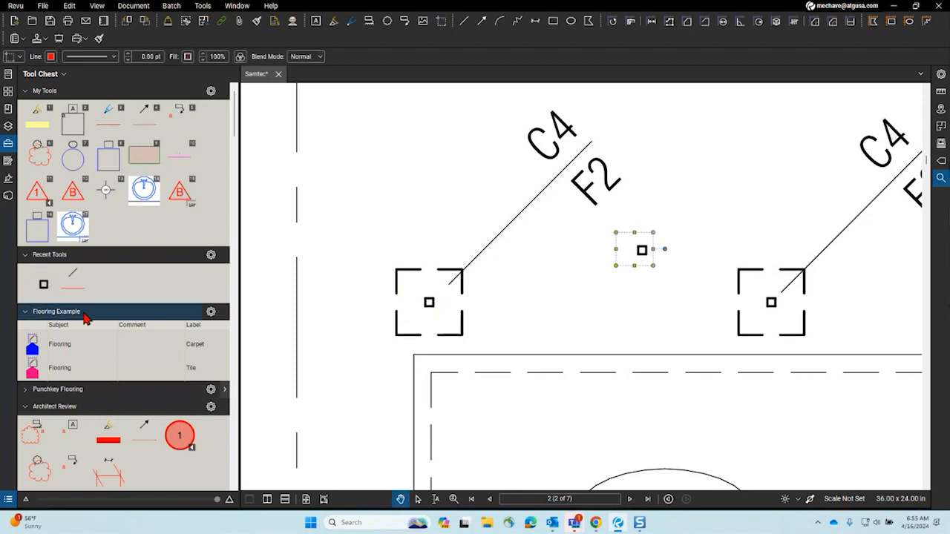
# - Collapse the tool sets above Electrical/Telecom and add the small square snapshot from Recent Tools to that set
pyautogui.scroll(-5, 42, 303)
pyautogui.scroll(5, 43, 298)
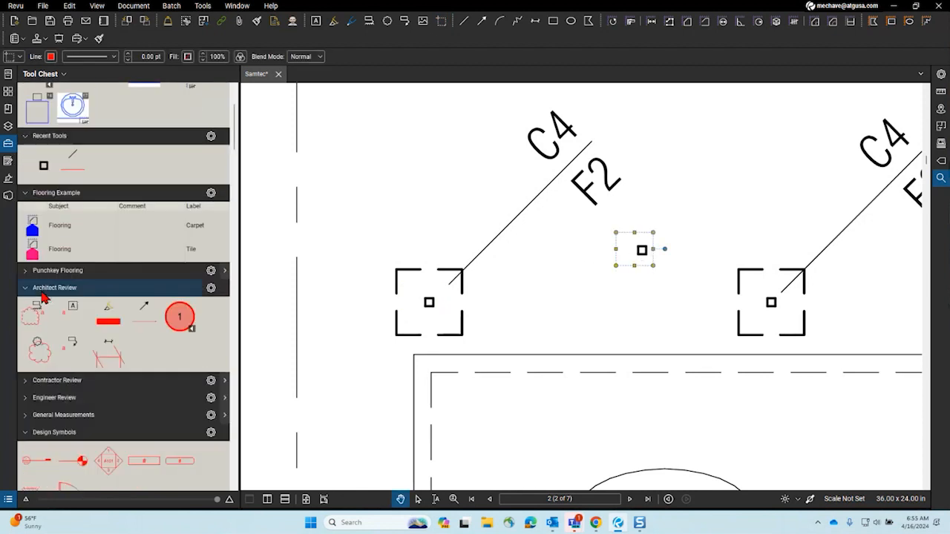
pyautogui.click(29, 289)
pyautogui.click(26, 193)
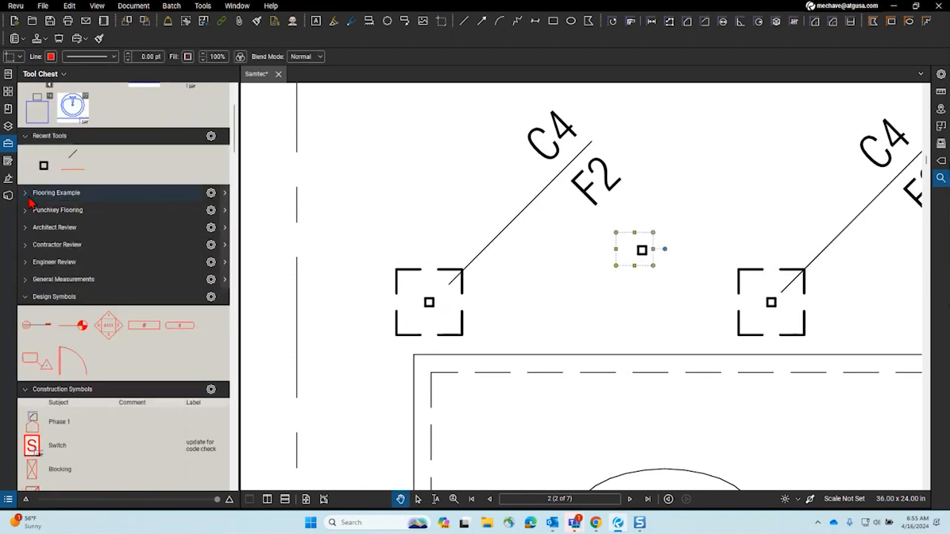
pyautogui.click(28, 297)
pyautogui.click(26, 315)
pyautogui.moveTo(43, 165); pyautogui.dragTo(72, 360)
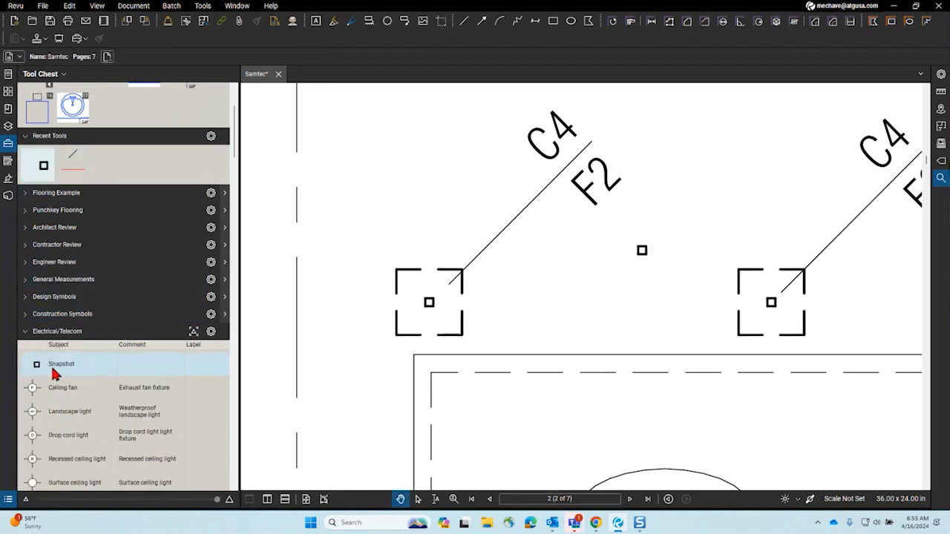
# - Apply the preset scale 3/32" = 1'-0" to page 2
pyautogui.click(845, 498)
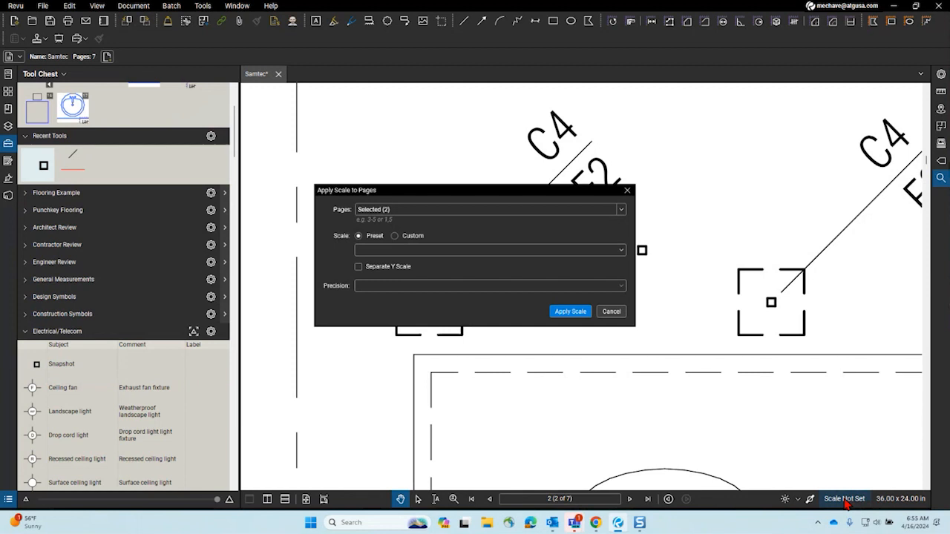
pyautogui.click(446, 250)
pyautogui.click(437, 284)
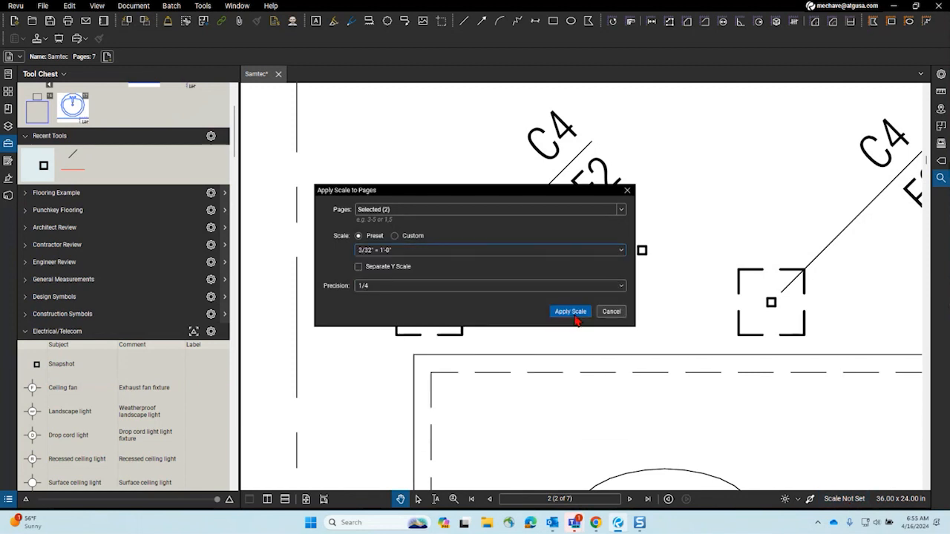
pyautogui.click(570, 312)
# - Place the saved snapshot from the Electrical/Telecom set above the dashed footing and open the page's measurement settings
pyautogui.click(102, 364)
pyautogui.click(360, 209)
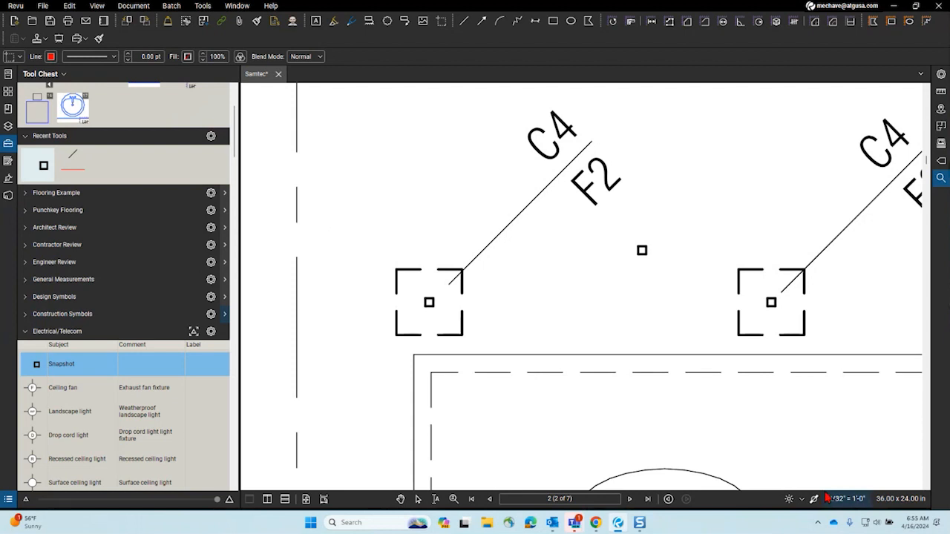
pyautogui.click(399, 237)
pyautogui.click(941, 91)
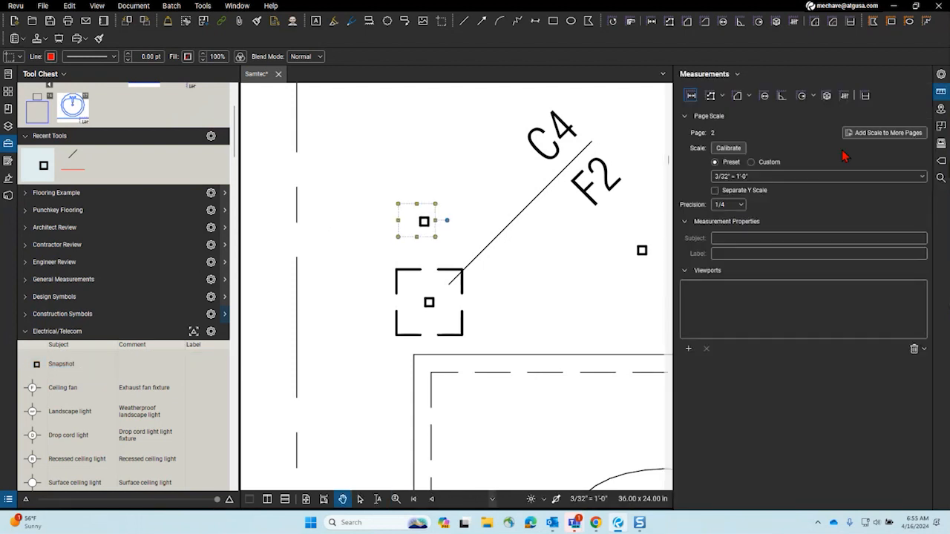
# - Add a viewport with the preset scale 1/4" = 1'-0" over an area beside the dashed footing
pyautogui.click(689, 348)
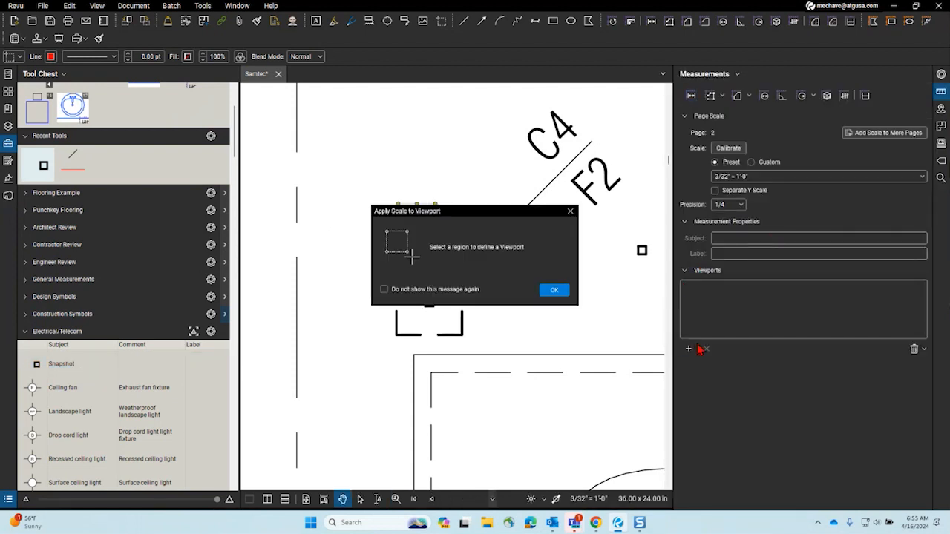
pyautogui.click(553, 292)
pyautogui.moveTo(548, 278); pyautogui.dragTo(628, 450)
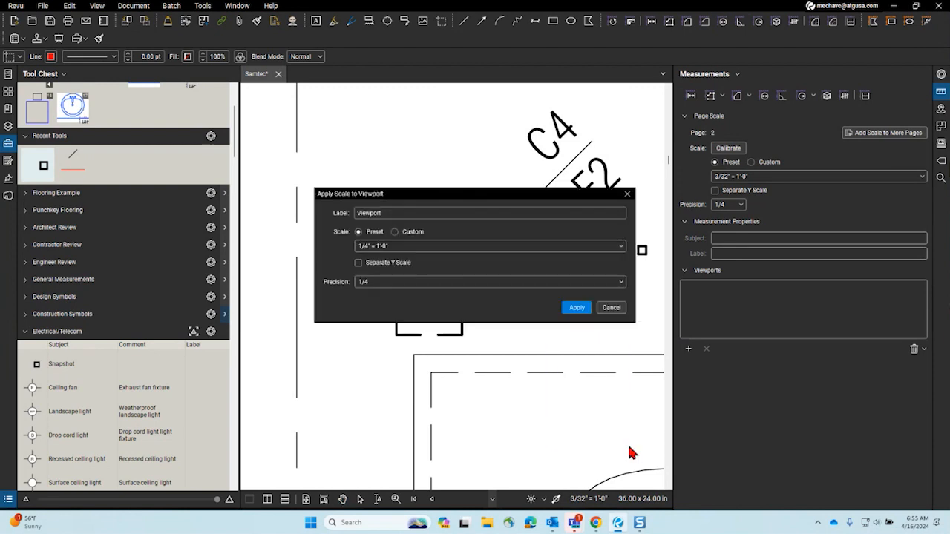
pyautogui.click(577, 307)
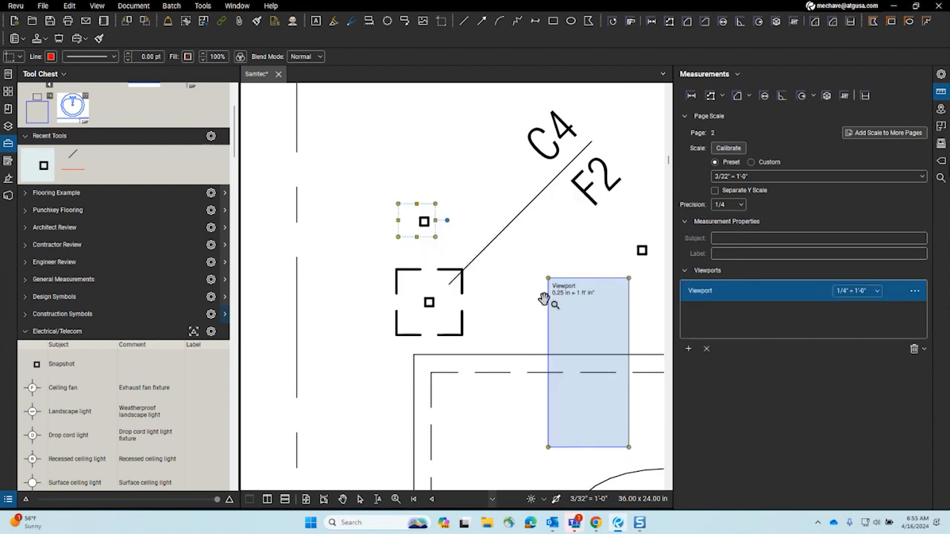
# - Place the Electrical/Telecom snapshot inside the new viewport's area and highlight the viewport to check the snapshot against it
pyautogui.click(61, 364)
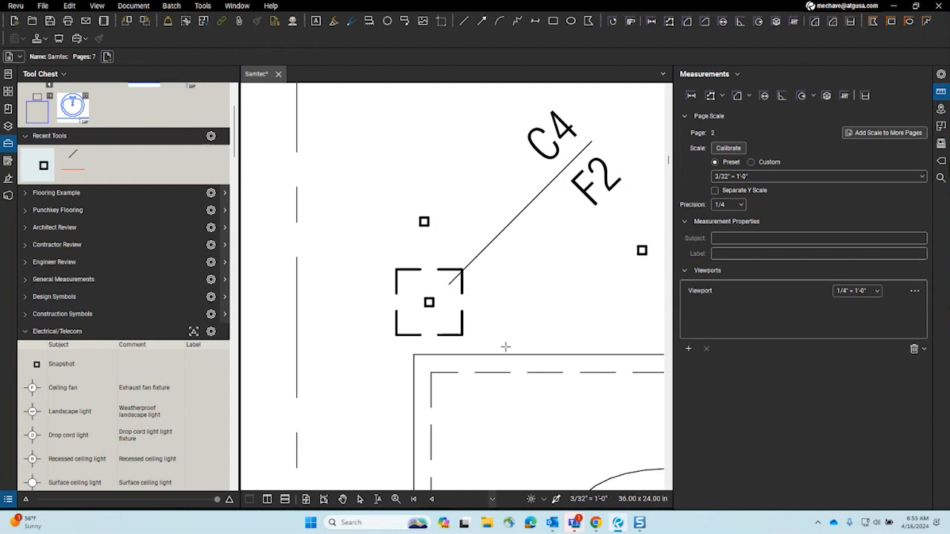
pyautogui.click(59, 363)
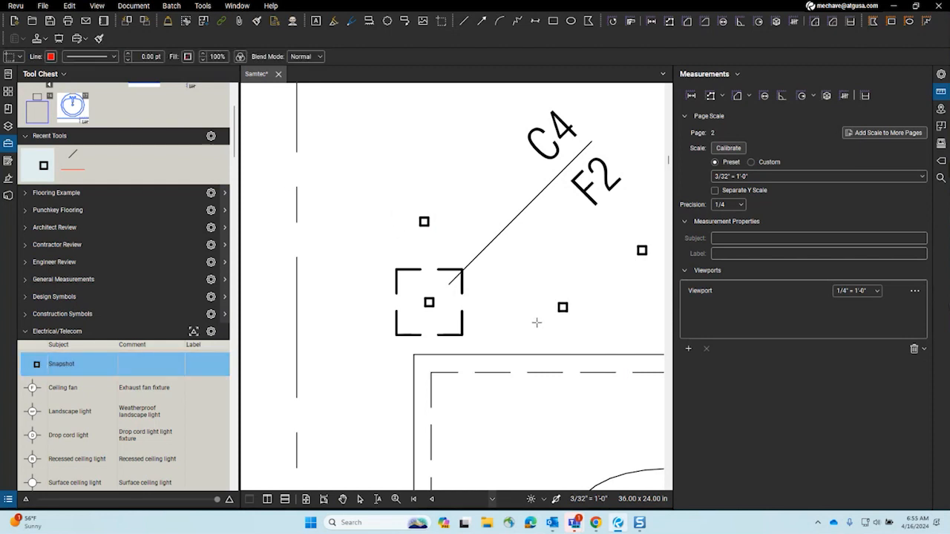
pyautogui.click(563, 308)
pyautogui.scroll(-2, 537, 345)
pyautogui.click(735, 293)
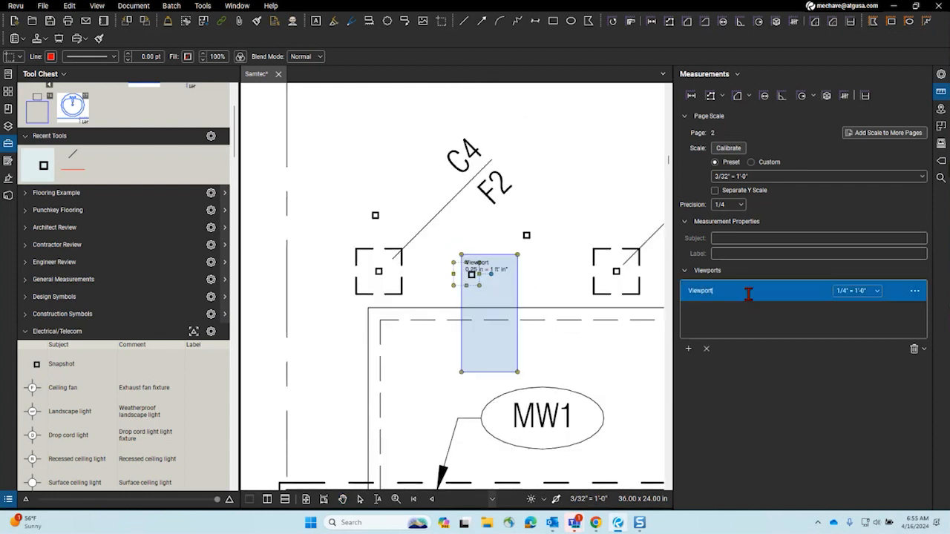
pyautogui.scroll(2, 541, 286)
pyautogui.scroll(1, 534, 285)
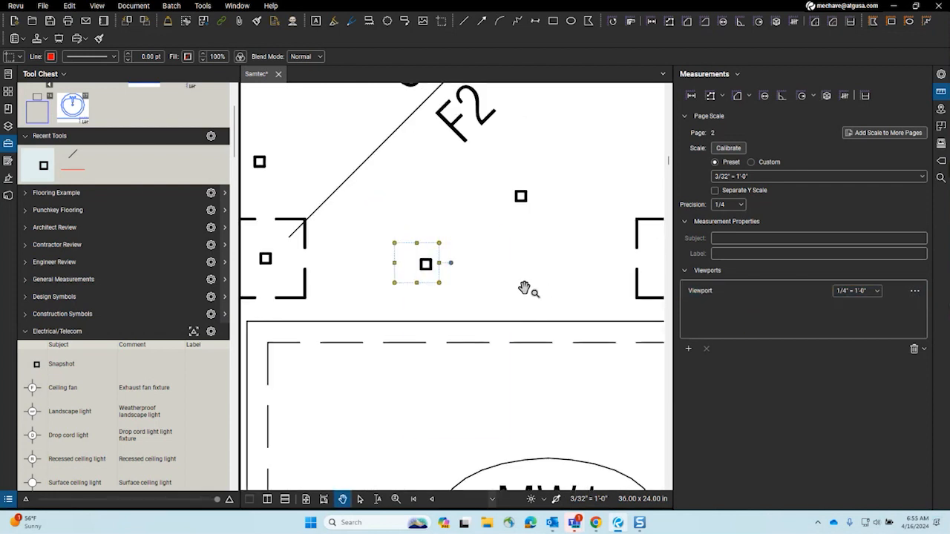
pyautogui.press('Escape')
pyautogui.click(748, 292)
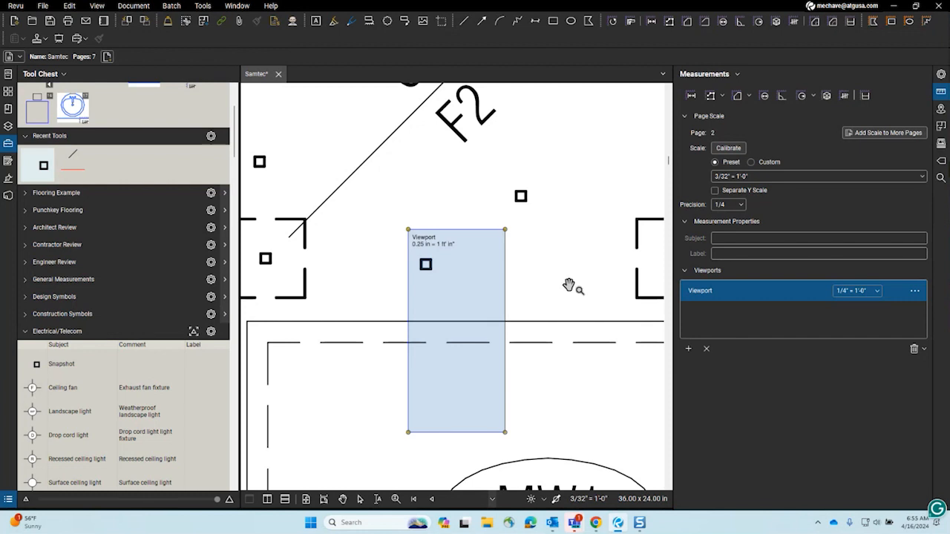
# - Turn on scaling for the Electrical/Telecom tool set and place its snapshot inside the viewport beside the earlier copy
pyautogui.click(75, 369)
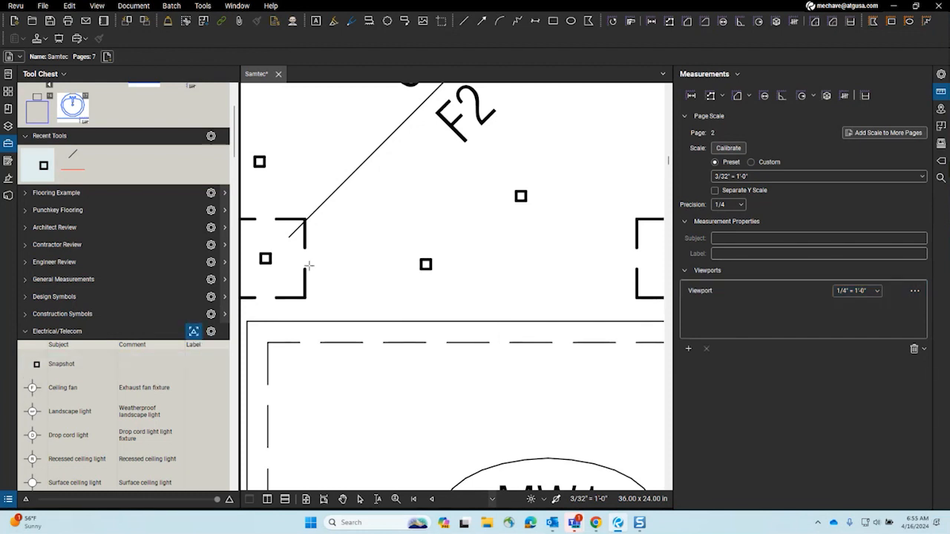
pyautogui.scroll(-1, 421, 287)
pyautogui.click(89, 364)
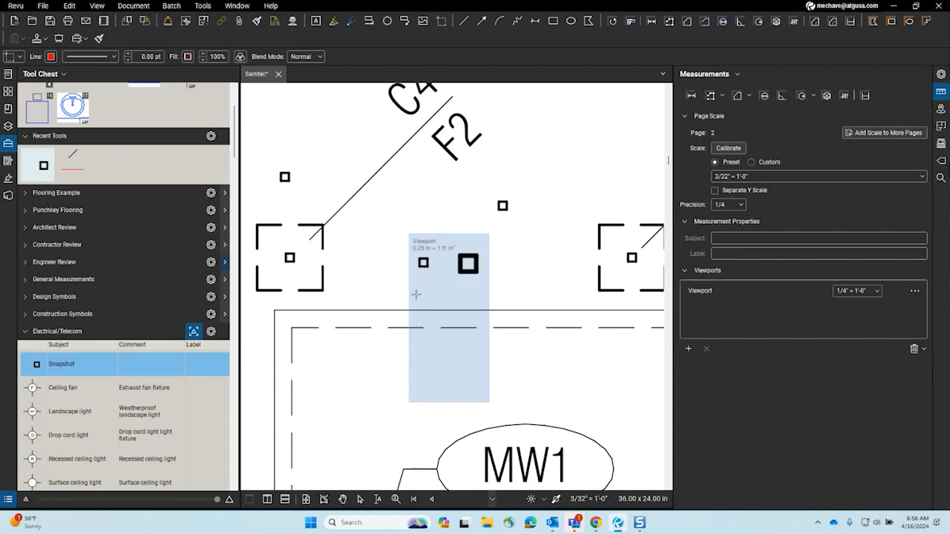
pyautogui.click(416, 295)
pyautogui.click(550, 362)
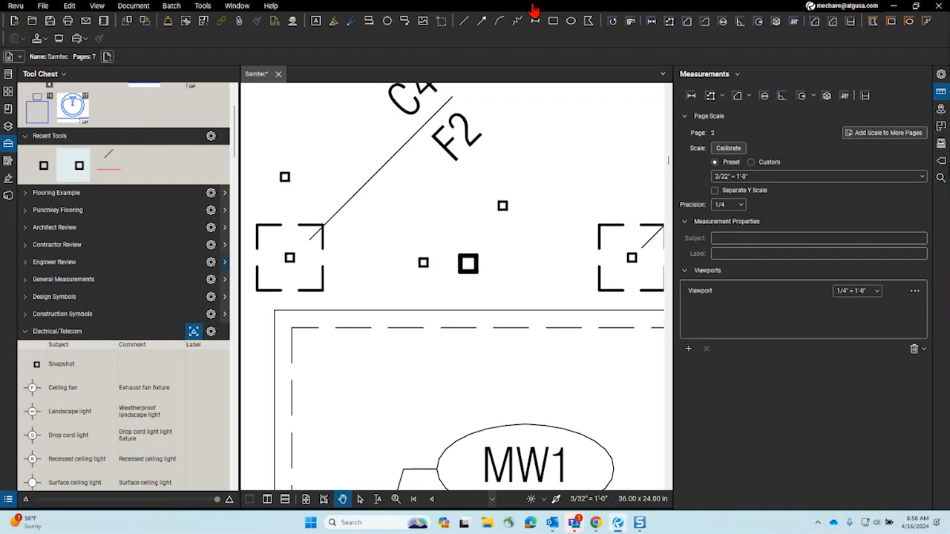
# - Go to page 1 and locate the step in footing symbol below the revision cloud in the symbols legend
pyautogui.scroll(-3, 448, 259)
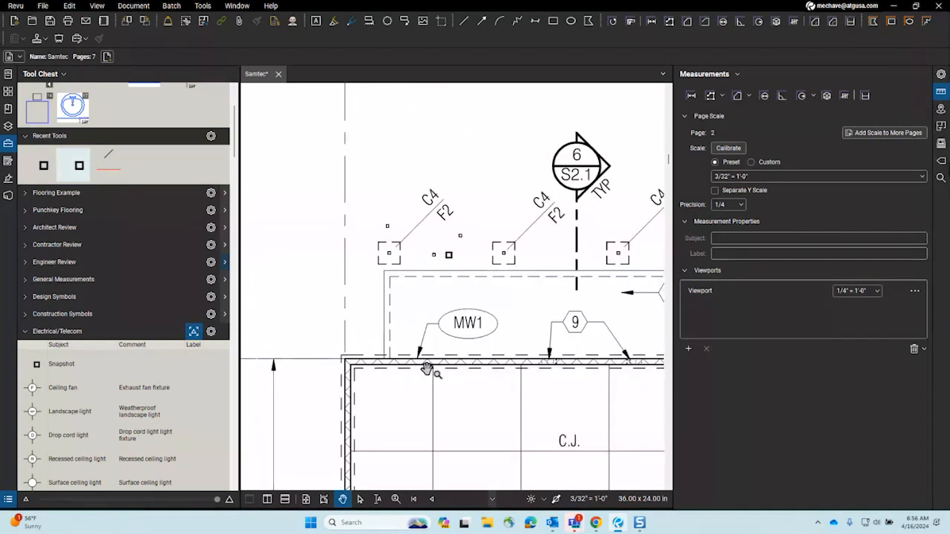
pyautogui.scroll(1, 389, 347)
pyautogui.scroll(-3, 431, 349)
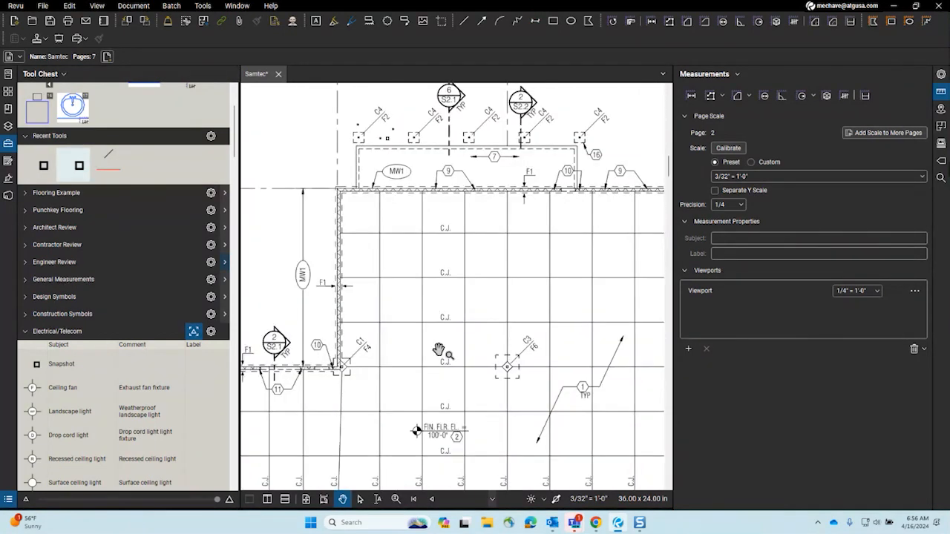
pyautogui.scroll(-4, 439, 347)
pyautogui.moveTo(441, 346); pyautogui.dragTo(443, 230)
pyautogui.scroll(1, 447, 297)
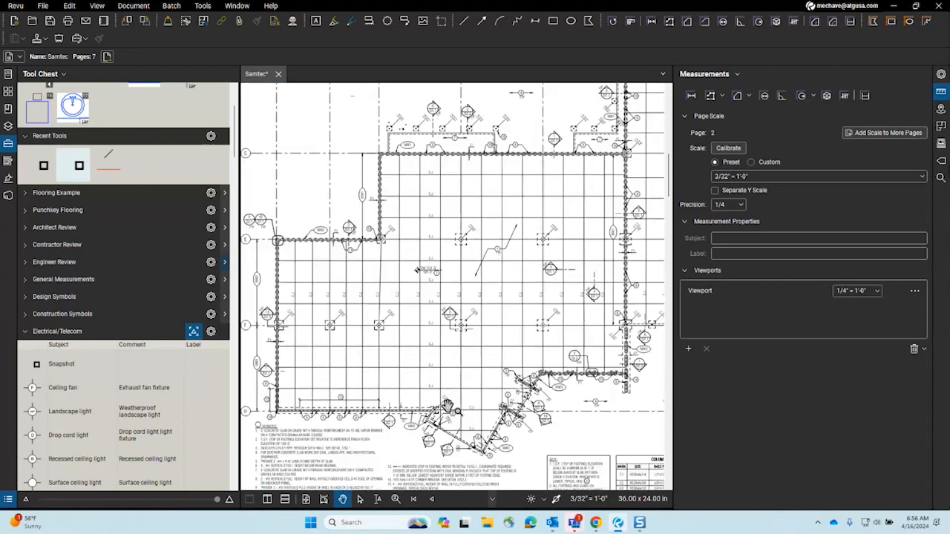
pyautogui.click(415, 500)
pyautogui.scroll(-3, 464, 259)
pyautogui.scroll(4, 445, 218)
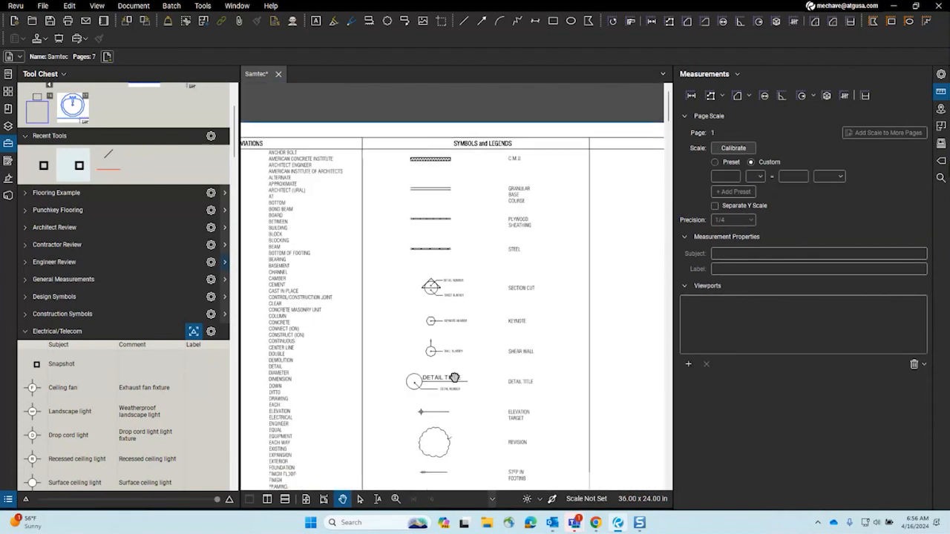
pyautogui.scroll(4, 453, 340)
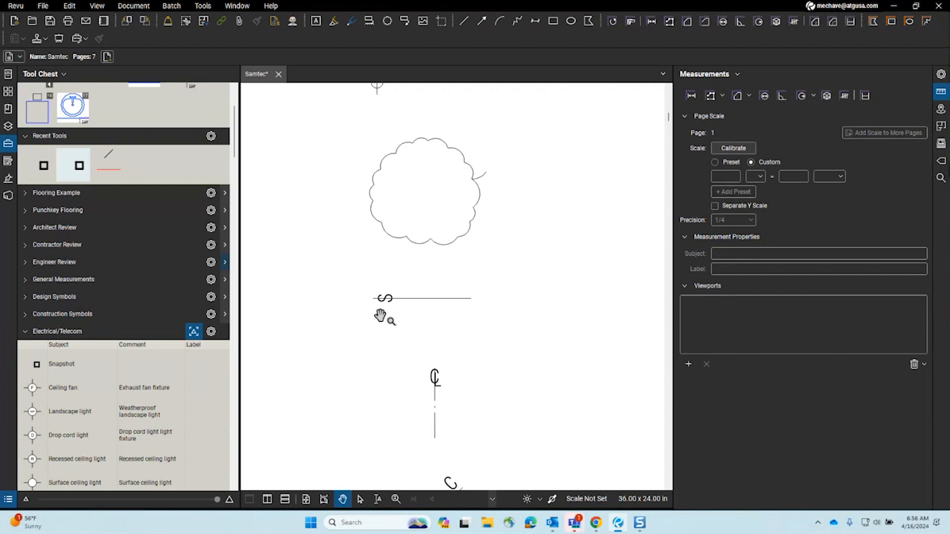
pyautogui.scroll(2, 386, 314)
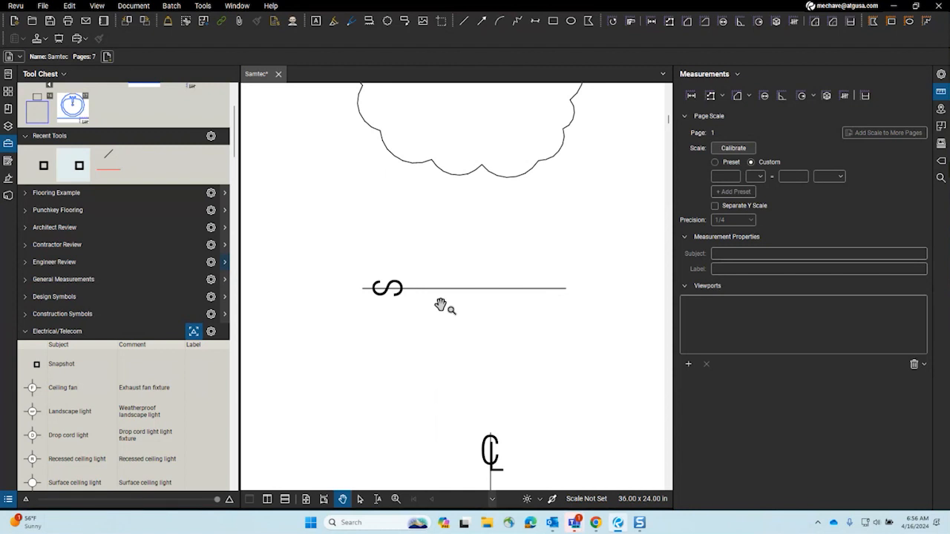
# - Capture a snapshot of the step in footing symbol, paste a copy above it, and place another from Recent Tools
pyautogui.press('g')
pyautogui.moveTo(472, 298); pyautogui.dragTo(571, 304)
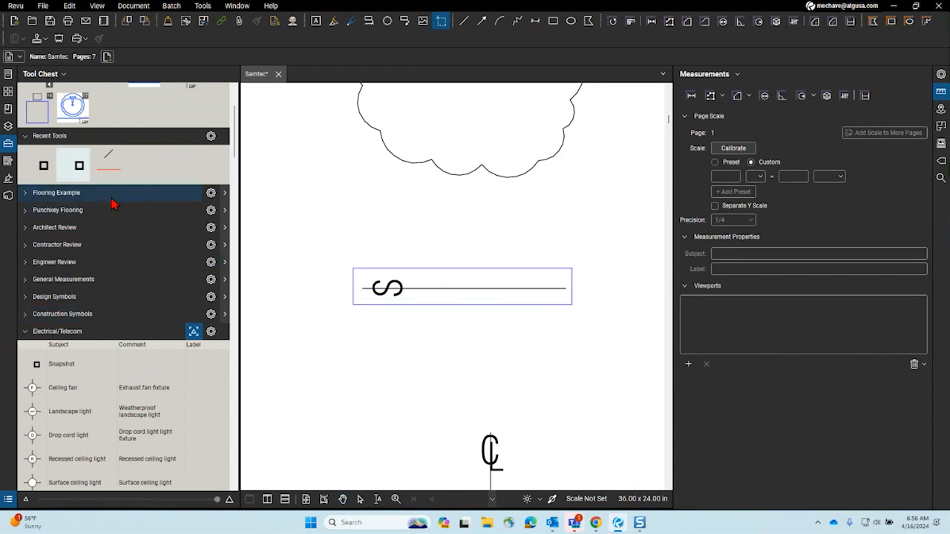
pyautogui.hotkey('ctrl', 'v')
pyautogui.moveTo(536, 254); pyautogui.dragTo(388, 229)
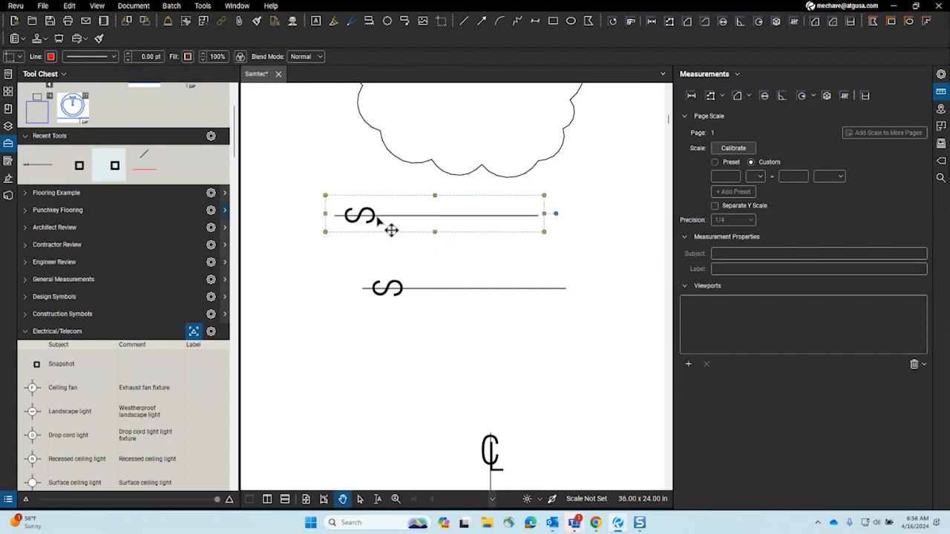
pyautogui.click(43, 173)
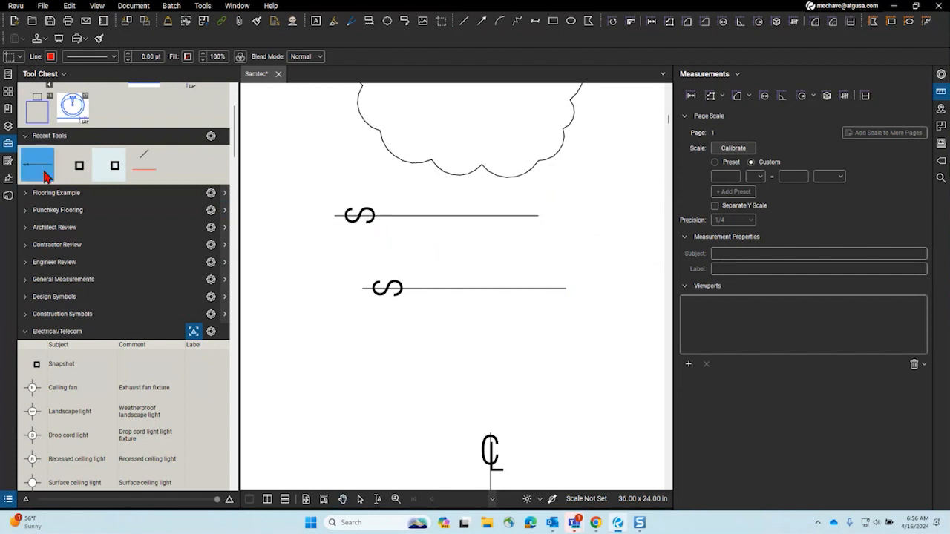
pyautogui.click(313, 274)
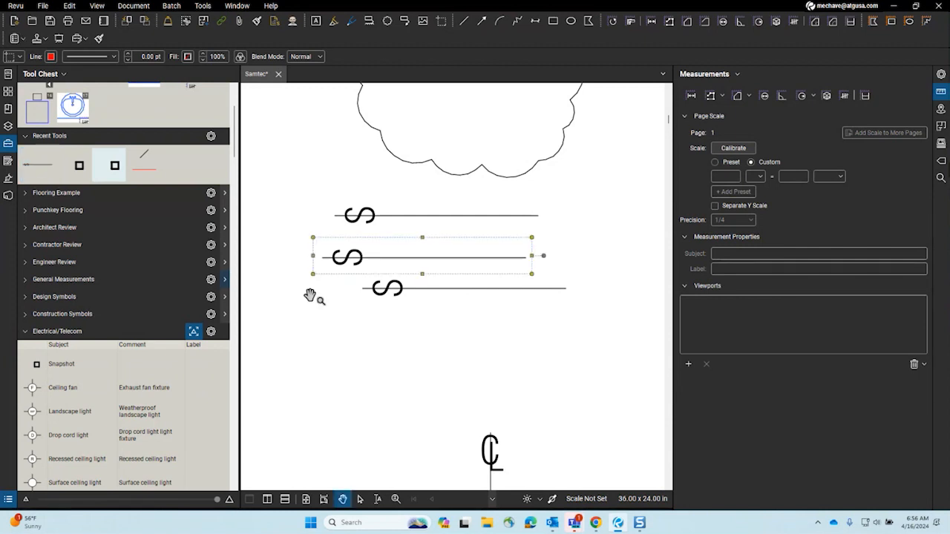
# - Trace the horizontal line of the original step in footing symbol with a red line
pyautogui.click(464, 22)
pyautogui.click(566, 288)
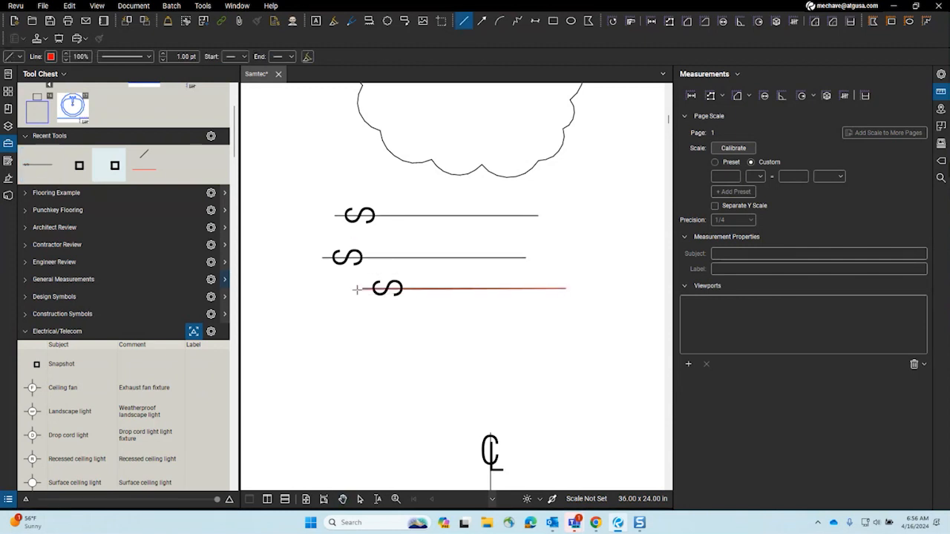
pyautogui.click(356, 289)
# - Add a red text box reading "S", rotate it sideways, and move it over the symbol's S on the red line
pyautogui.scroll(2, 356, 289)
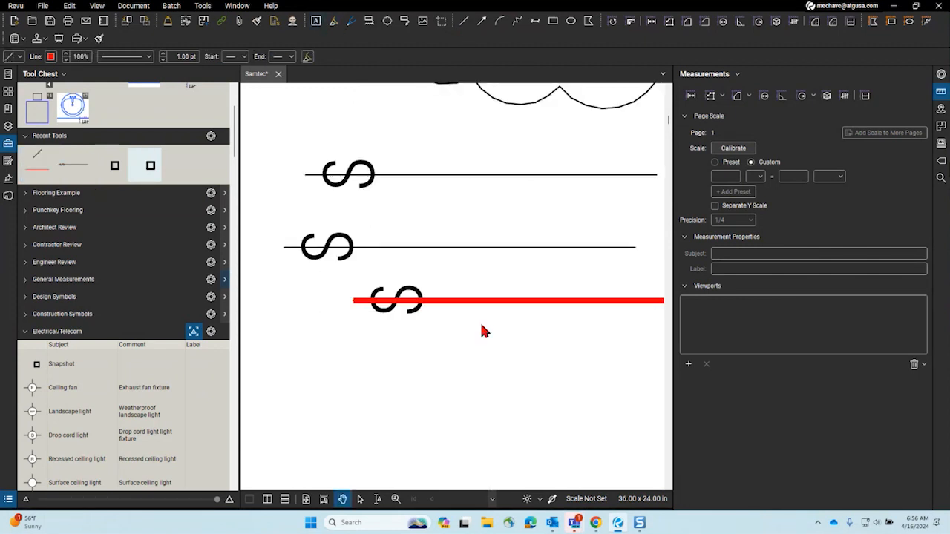
pyautogui.press('t')
pyautogui.moveTo(384, 355); pyautogui.dragTo(504, 378)
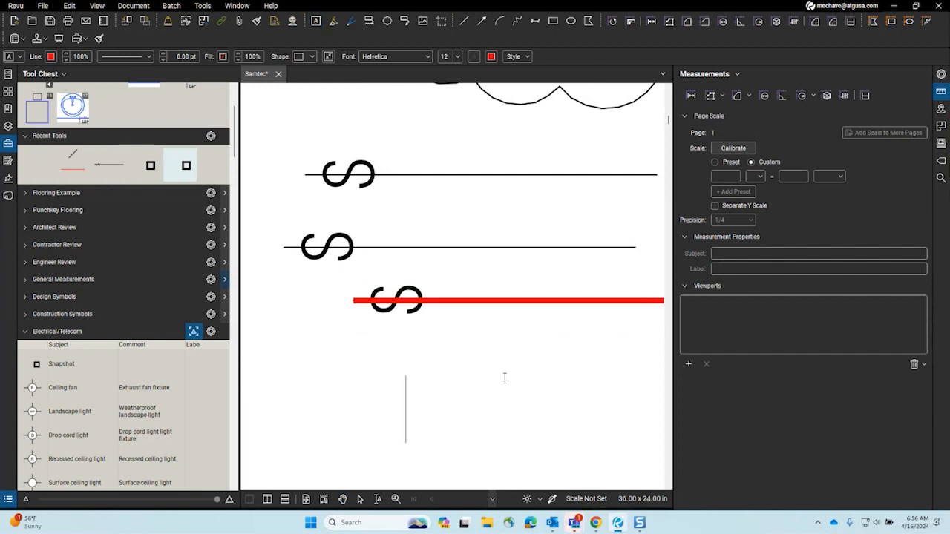
pyautogui.write('S')
pyautogui.press('Escape')
pyautogui.moveTo(443, 344); pyautogui.dragTo(311, 401)
pyautogui.moveTo(446, 437); pyautogui.dragTo(398, 312)
pyautogui.click(388, 384)
pyautogui.scroll(-2, 391, 361)
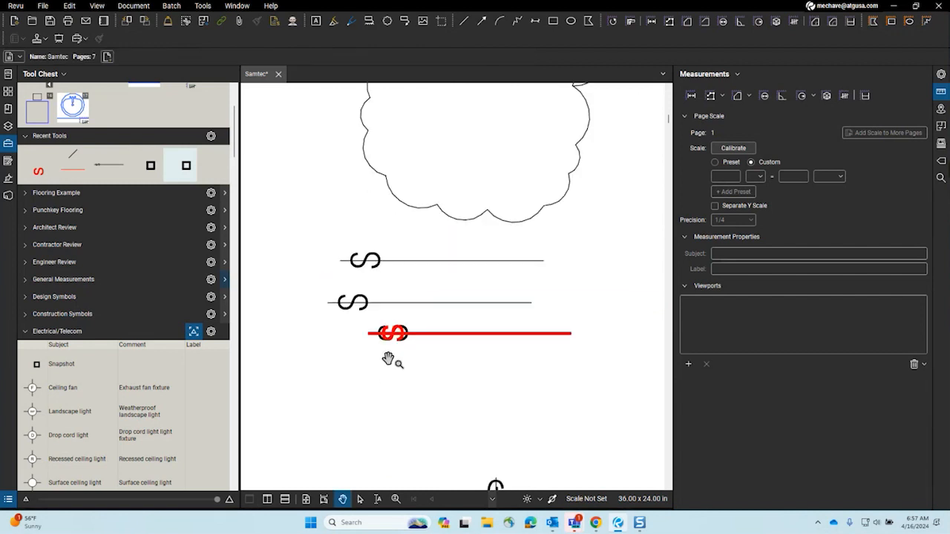
# - Select the red line and the rotated S text without the two pasted snapshots, and group them
pyautogui.click(360, 499)
pyautogui.moveTo(324, 279); pyautogui.dragTo(522, 317)
pyautogui.hotkey('ctrl', 'z')
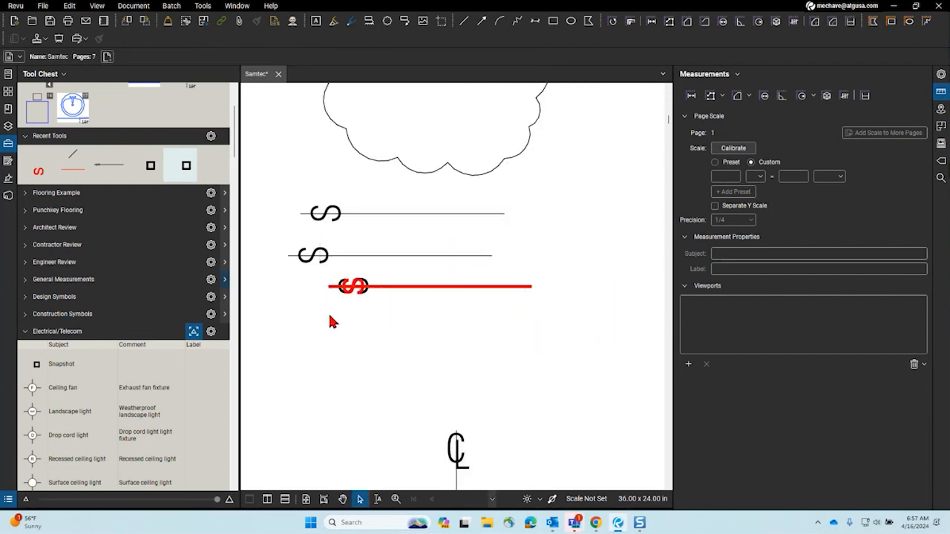
pyautogui.moveTo(271, 249); pyautogui.dragTo(569, 346)
pyautogui.scroll(-3, 569, 346)
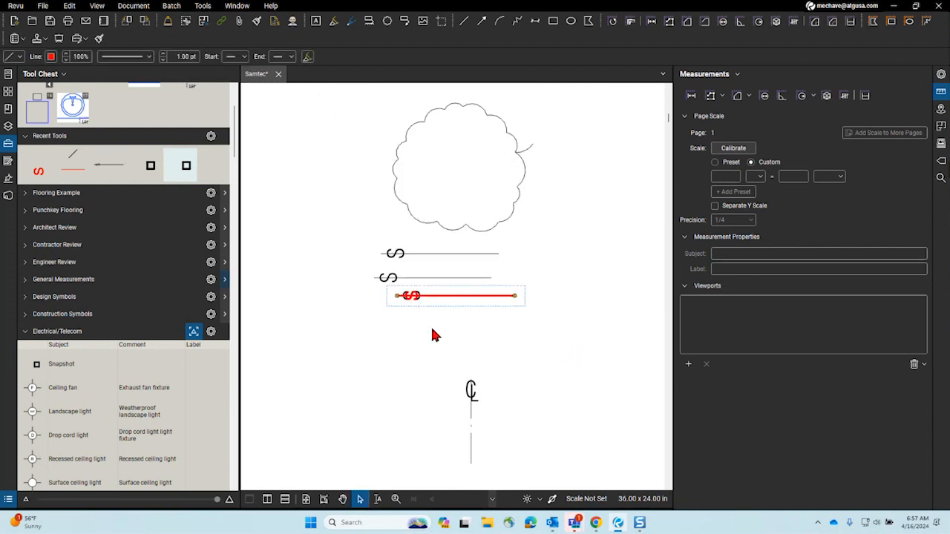
pyautogui.moveTo(311, 222); pyautogui.dragTo(566, 385)
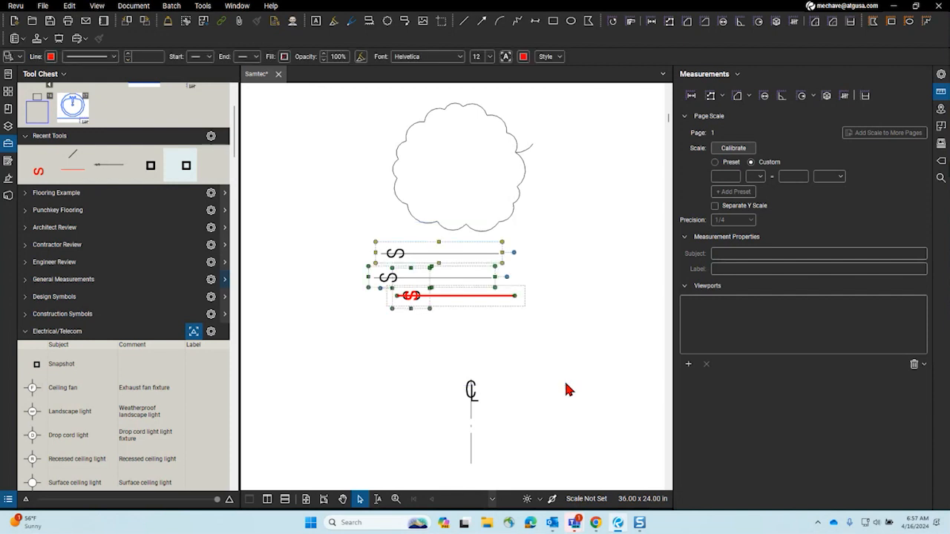
pyautogui.keyDown('shift'); pyautogui.click(481, 276); pyautogui.keyUp('shift')
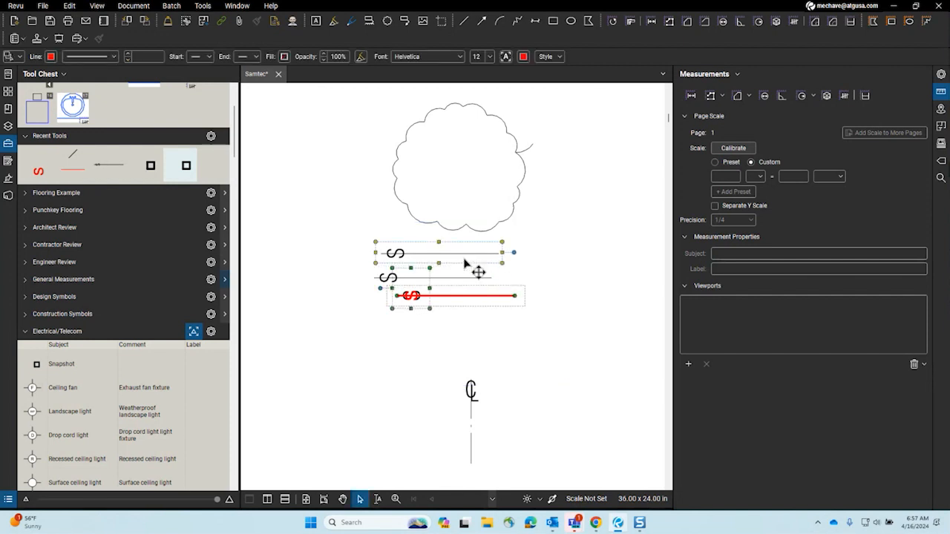
pyautogui.keyDown('shift'); pyautogui.click(464, 259); pyautogui.keyUp('shift')
pyautogui.scroll(2, 456, 306)
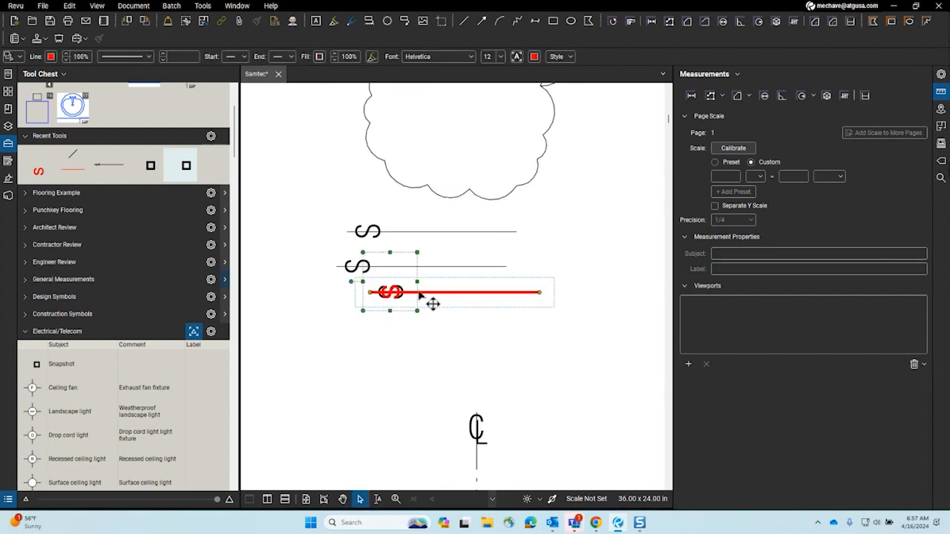
pyautogui.moveTo(446, 322); pyautogui.dragTo(440, 346)
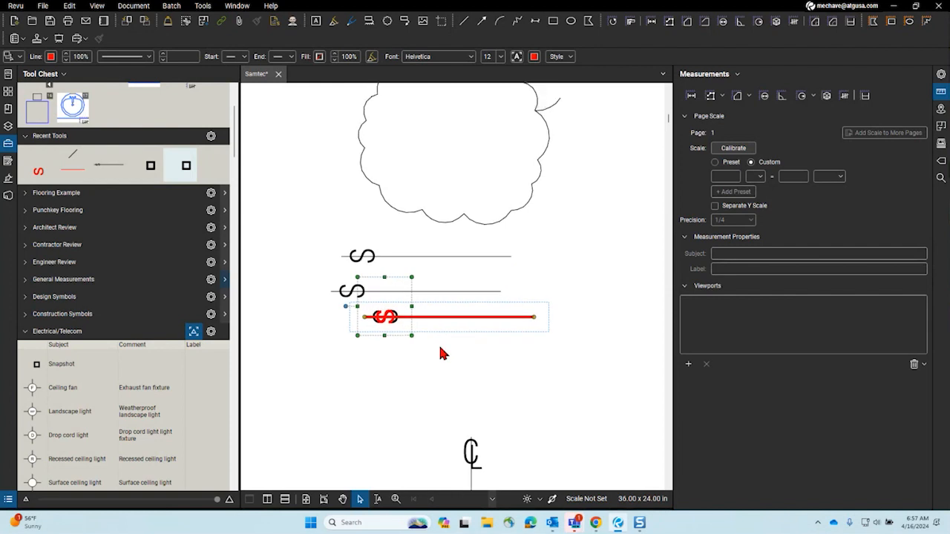
pyautogui.rightClick(396, 320)
pyautogui.click(441, 381)
pyautogui.click(37, 165)
pyautogui.click(367, 237)
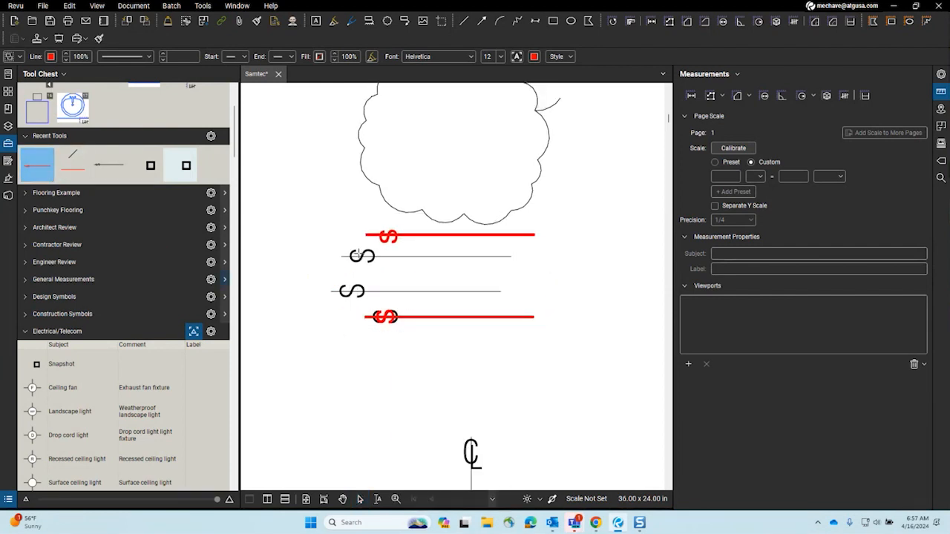
pyautogui.rightClick(37, 165)
pyautogui.click(78, 187)
pyautogui.press('Escape')
# - Add the grouped red symbol to the tool set above Recent Tools and inspect the tool options for it and the Electrical/Telecom snapshot
pyautogui.moveTo(40, 168); pyautogui.dragTo(139, 115)
pyautogui.rightClick(114, 114)
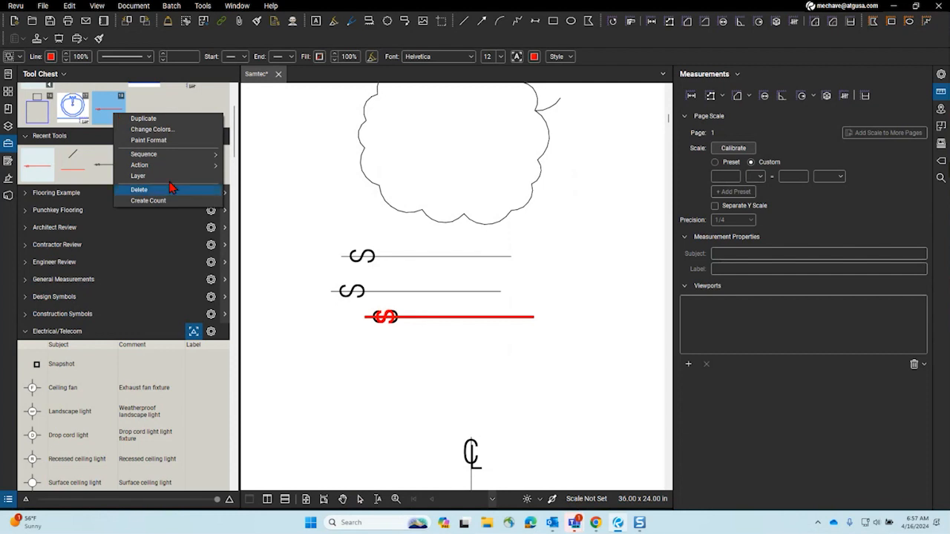
pyautogui.click(324, 198)
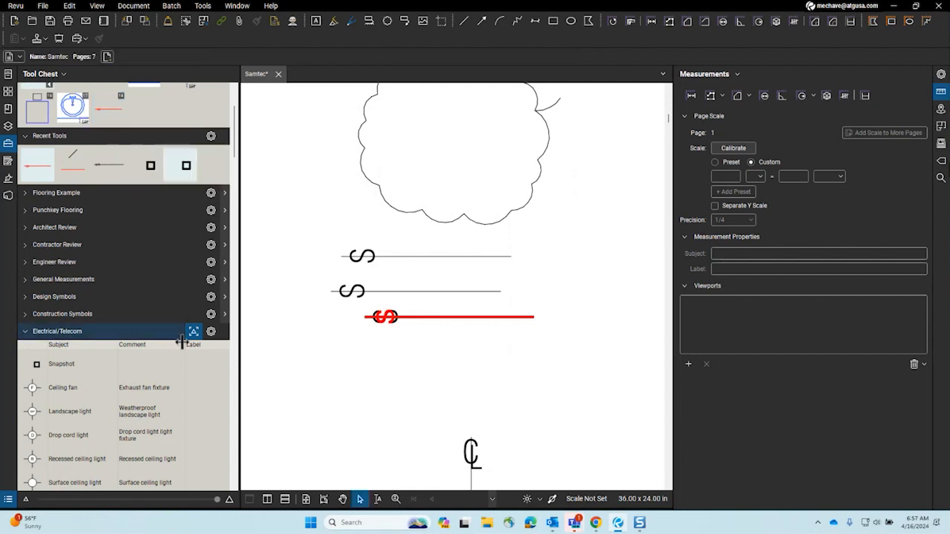
pyautogui.rightClick(69, 368)
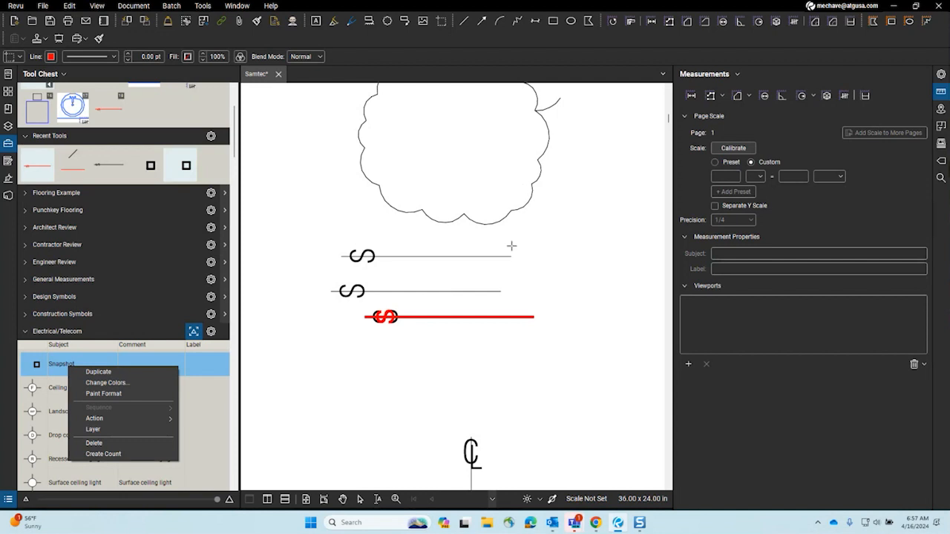
# - Go to page 2 of the Samtec set and find an open bay on the foundation plan
pyautogui.scroll(-2, 353, 223)
pyautogui.scroll(-3, 344, 218)
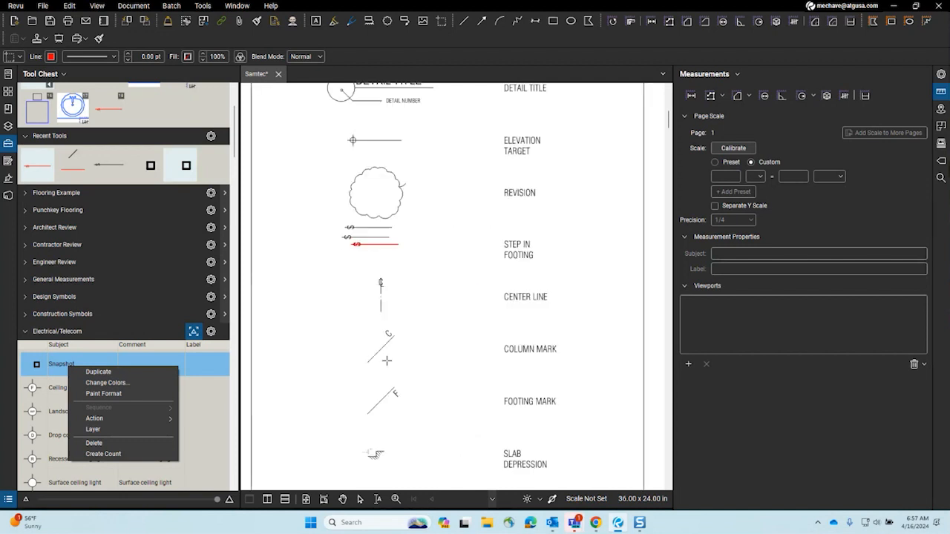
pyautogui.scroll(3, 384, 312)
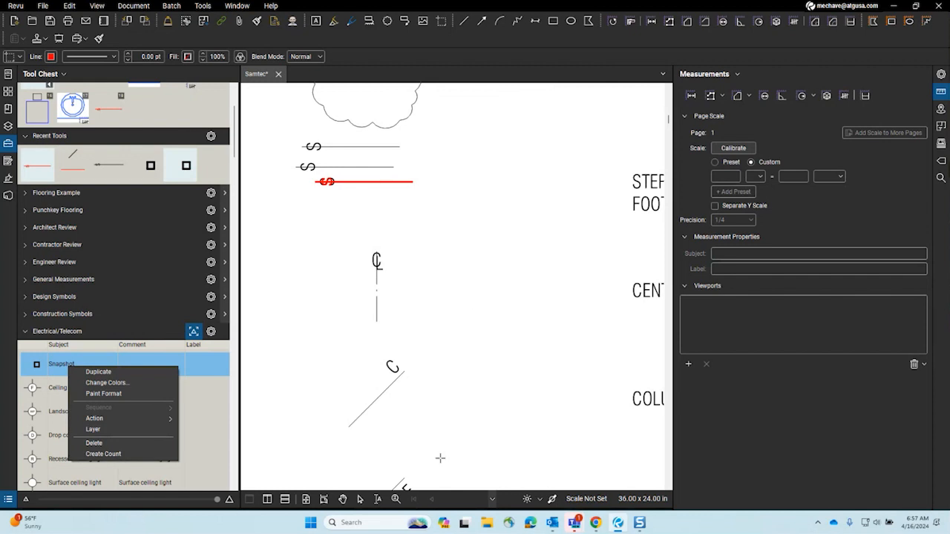
pyautogui.click(492, 501)
pyautogui.click(507, 501)
pyautogui.scroll(-1, 400, 241)
pyautogui.scroll(-3, 399, 245)
pyautogui.scroll(5, 397, 270)
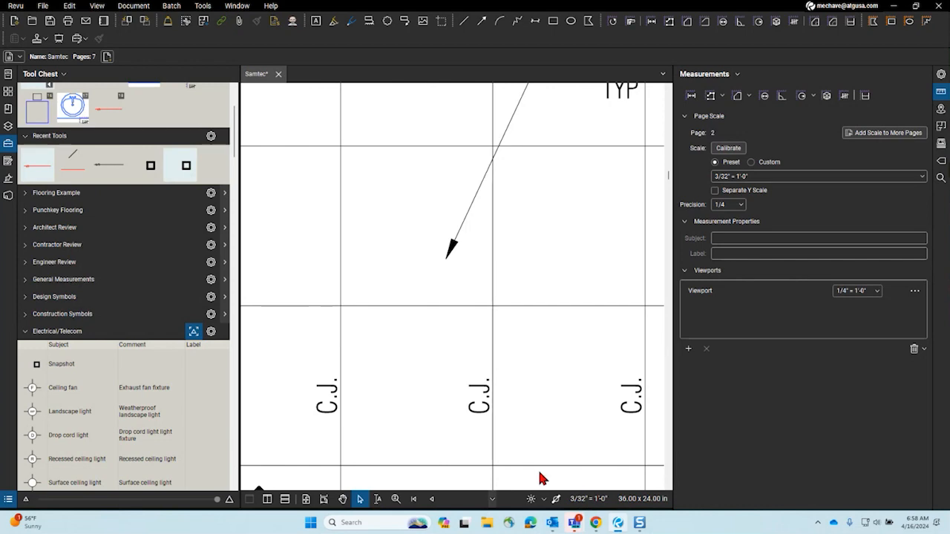
pyautogui.scroll(-5, 405, 260)
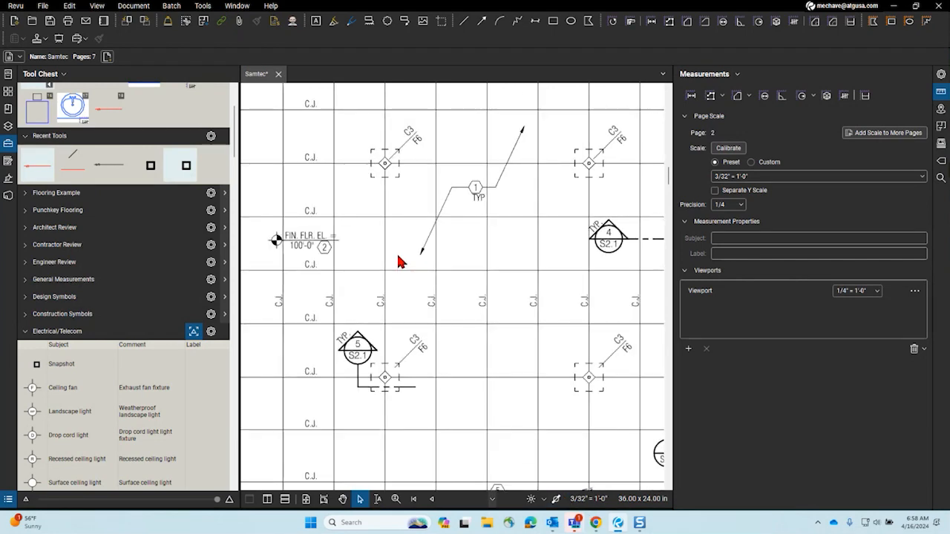
# - Place the grouped red S symbol in the plan bay beside the FIN. FLR. EL. tag and adjust its position
pyautogui.click(39, 165)
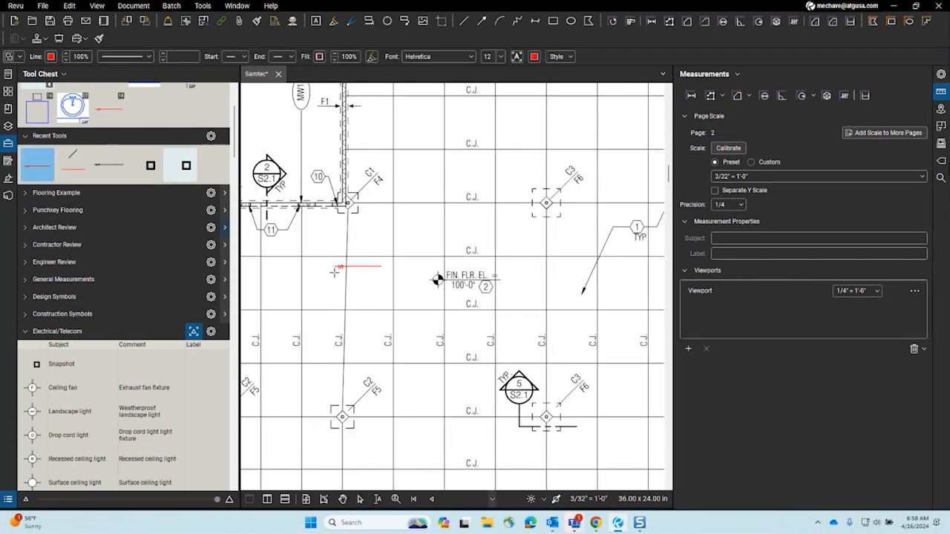
pyautogui.scroll(5, 354, 279)
pyautogui.scroll(2, 354, 280)
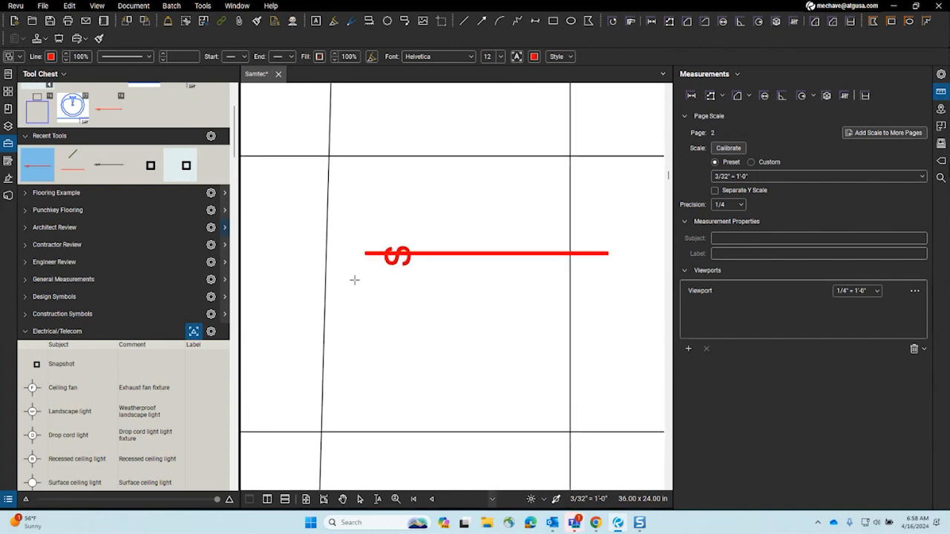
pyautogui.click(355, 280)
pyautogui.moveTo(392, 259); pyautogui.dragTo(370, 293)
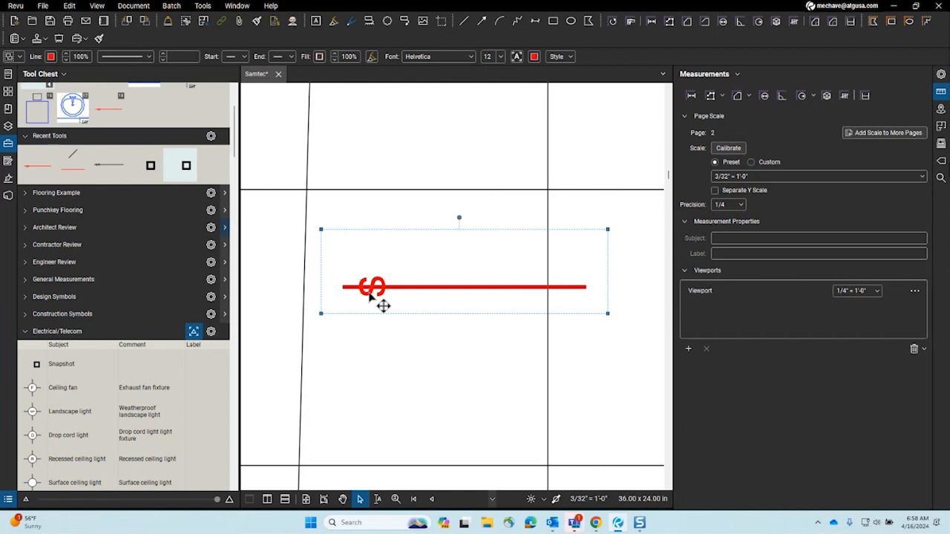
# - Compare the red S symbol with the surrounding linework and nudge it slightly closer to the slanted line beside it
pyautogui.scroll(-5, 398, 296)
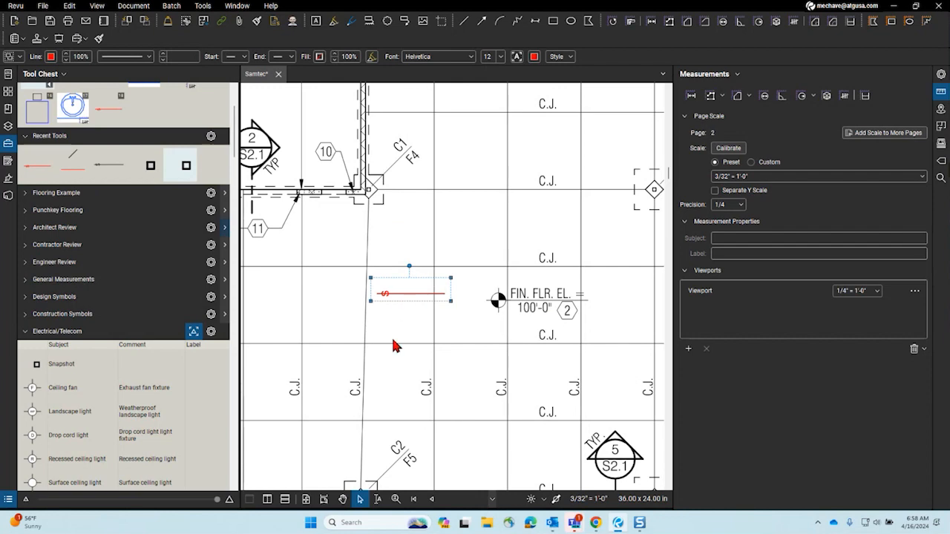
pyautogui.scroll(-5, 394, 345)
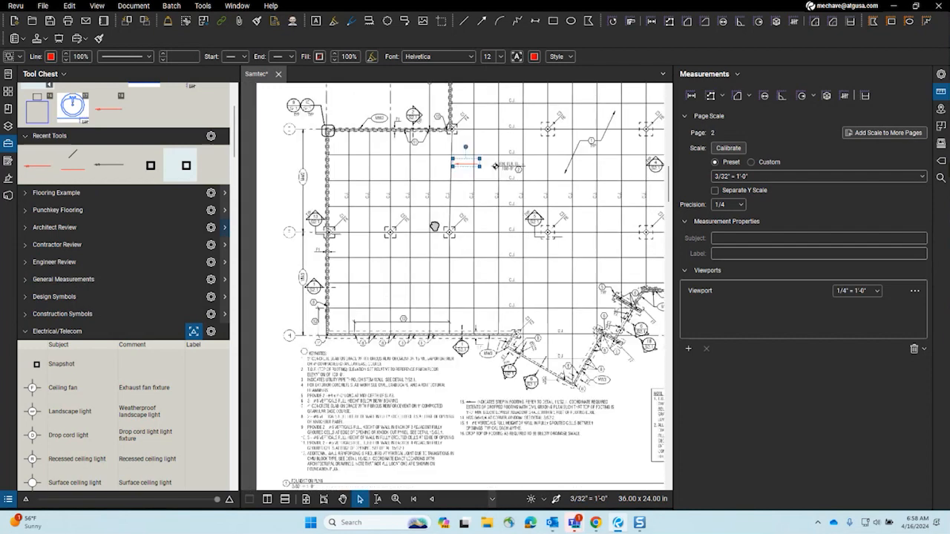
pyautogui.scroll(6, 450, 155)
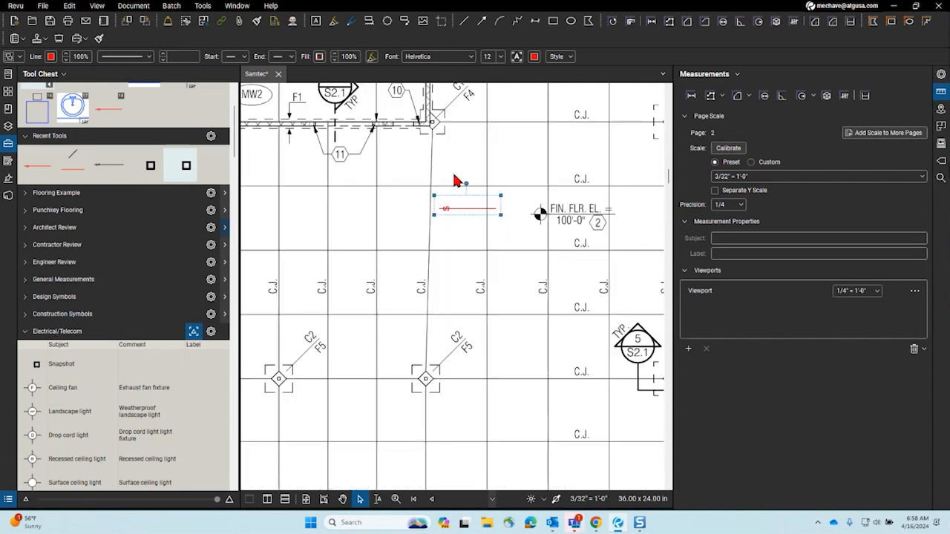
pyautogui.scroll(4, 440, 227)
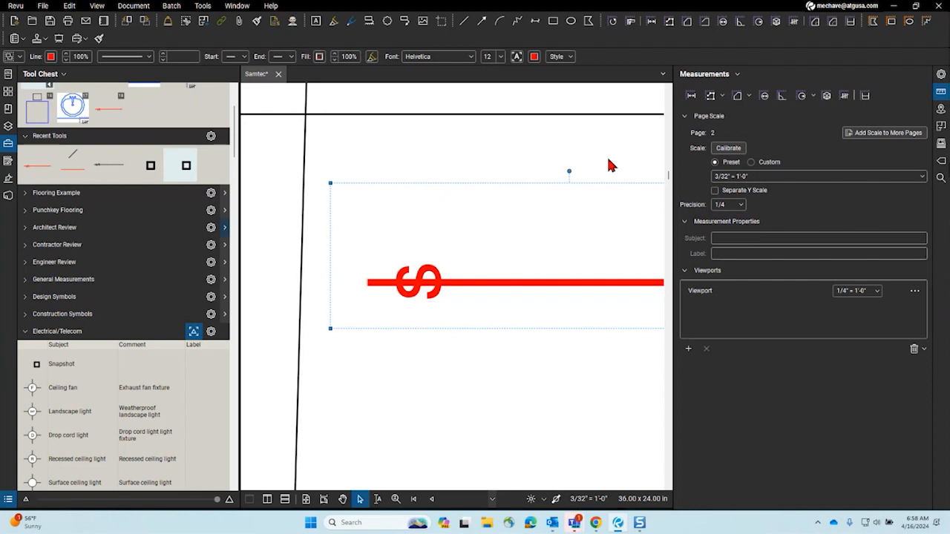
pyautogui.moveTo(433, 261); pyautogui.dragTo(408, 257)
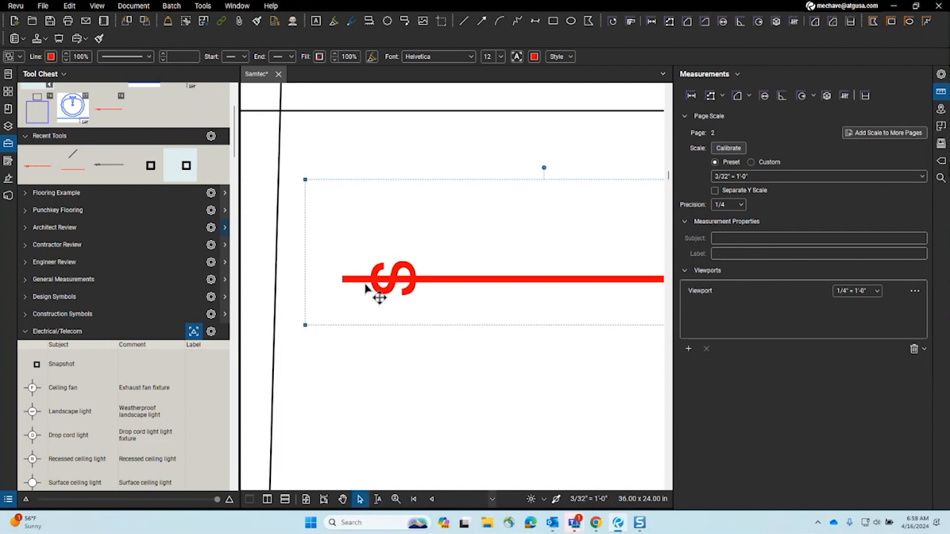
# - Draw a short horizontal red line, 1.00 pt wide, above the S symbol and shift it slightly upward
pyautogui.scroll(3, 320, 185)
pyautogui.click(464, 20)
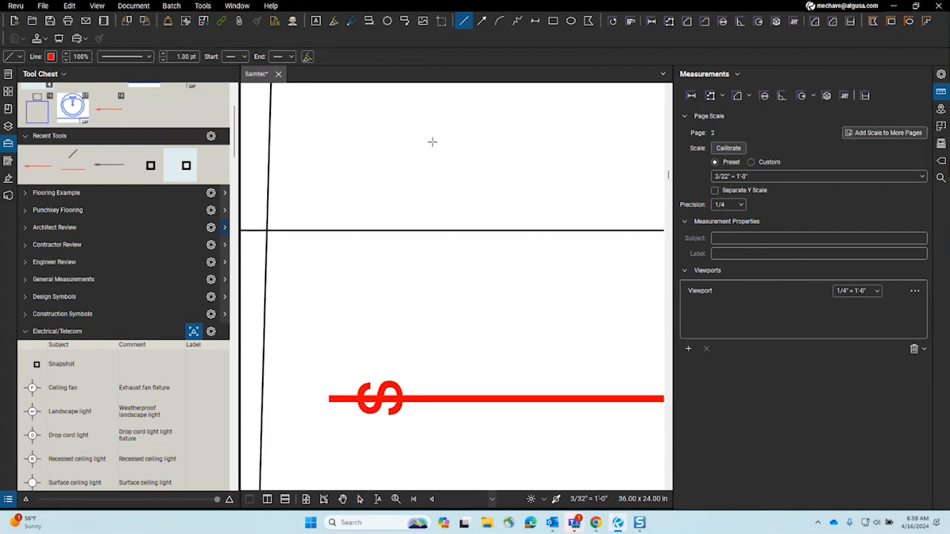
pyautogui.moveTo(312, 199)
pyautogui.mouseDown()
pyautogui.moveTo(424, 185)
pyautogui.moveTo(478, 200)
pyautogui.mouseUp()
pyautogui.scroll(-1, 407, 327)
pyautogui.scroll(2, 427, 324)
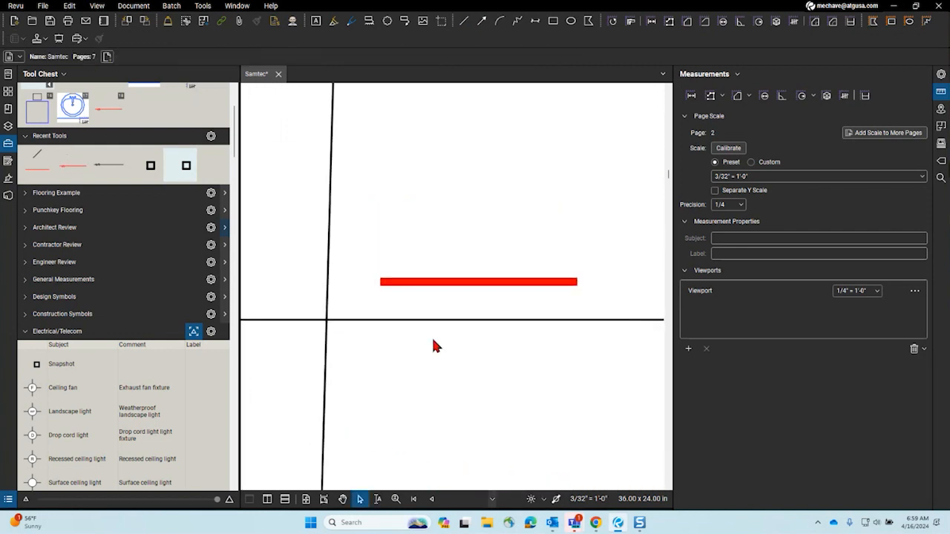
pyautogui.moveTo(401, 289); pyautogui.dragTo(408, 275)
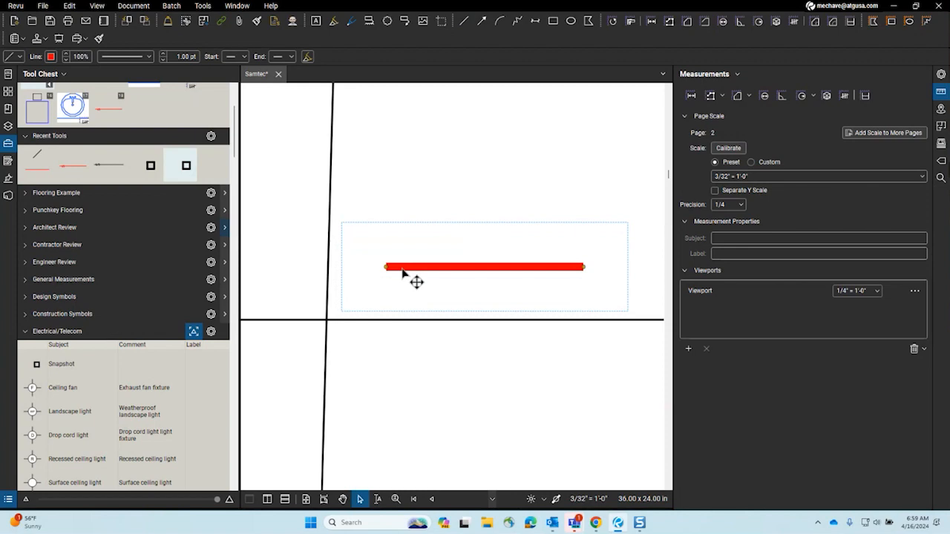
# - Open A1.2.0 - 2ND FLOOR REFERENCE PLAN.pdf and examine the vertical grid line crossing the heavy dashed line above CONCESSION
pyautogui.click(8, 73)
pyautogui.click(101, 144)
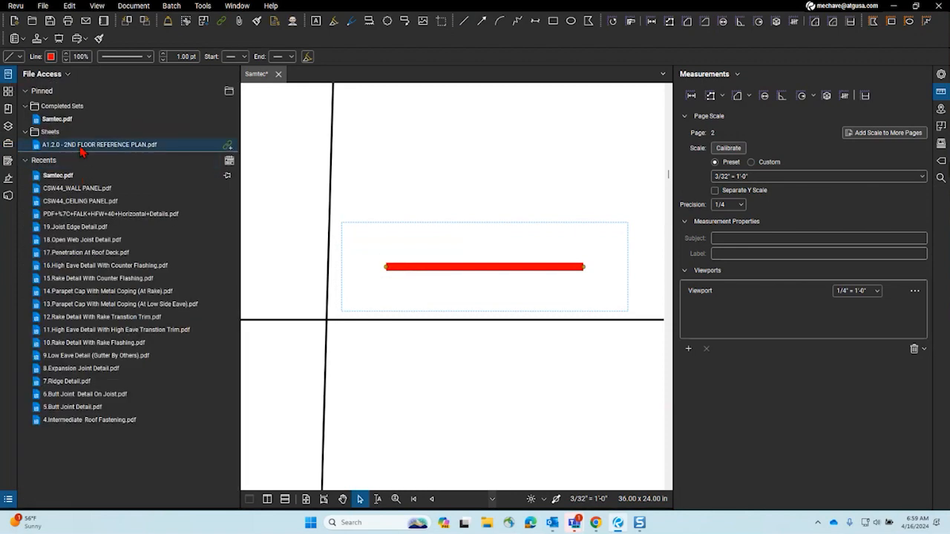
pyautogui.scroll(6, 383, 196)
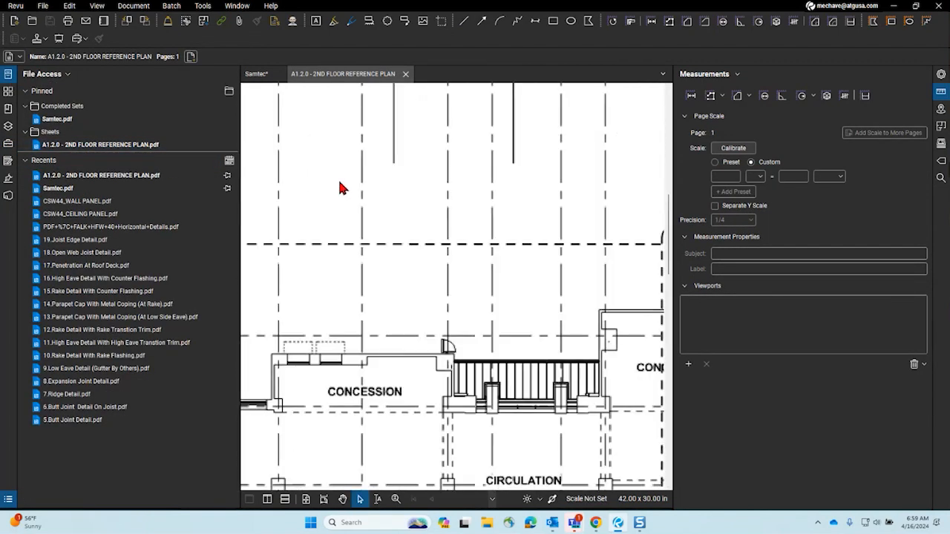
pyautogui.scroll(4, 364, 266)
pyautogui.moveTo(348, 255); pyautogui.dragTo(422, 413)
pyautogui.scroll(1, 371, 290)
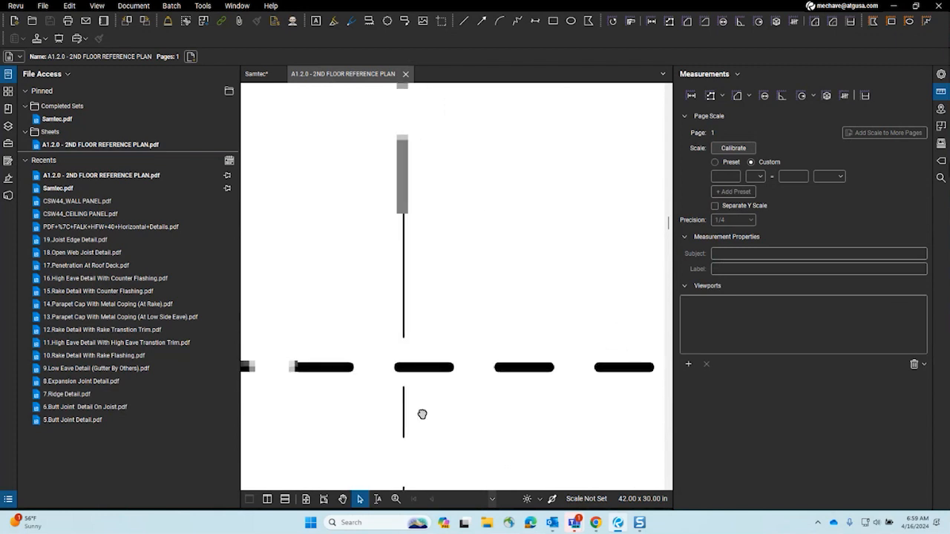
pyautogui.scroll(4, 410, 383)
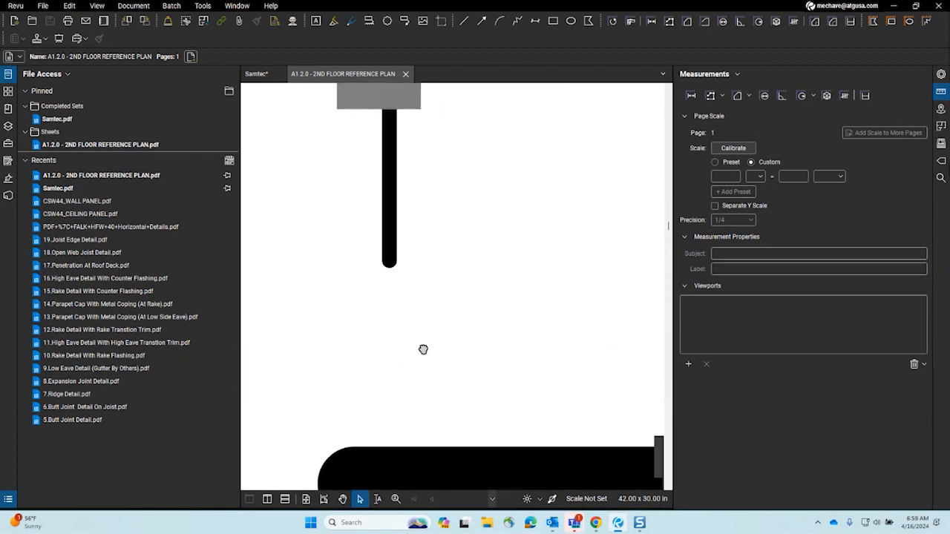
# - Draw a short vertical red line beside the end of the grid line's dash and set its width to 0.25 pt
pyautogui.click(464, 21)
pyautogui.click(458, 117)
pyautogui.click(459, 278)
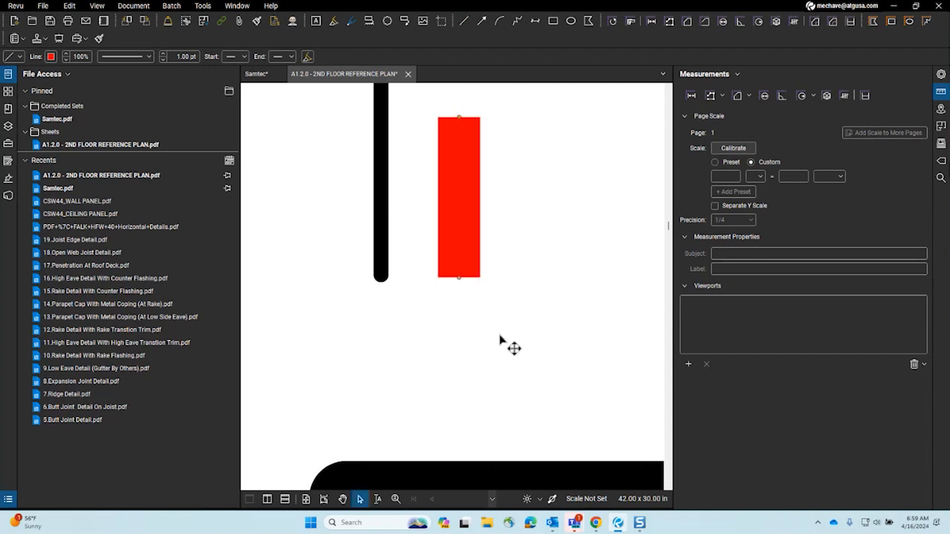
pyautogui.click(163, 60)
pyautogui.click(164, 60)
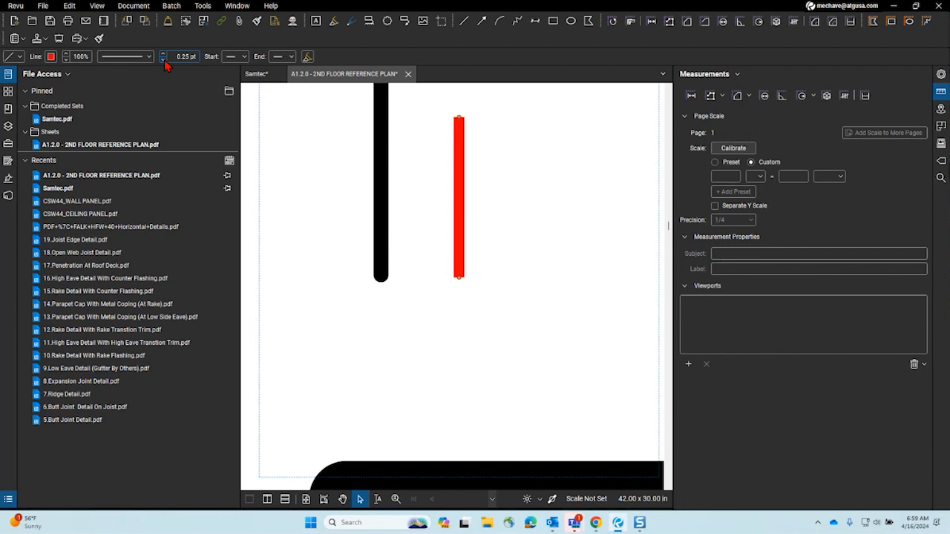
# - Change the short vertical line's color to black and compare it with the adjacent grid line
pyautogui.scroll(-4, 304, 292)
pyautogui.click(420, 281)
pyautogui.scroll(-3, 420, 280)
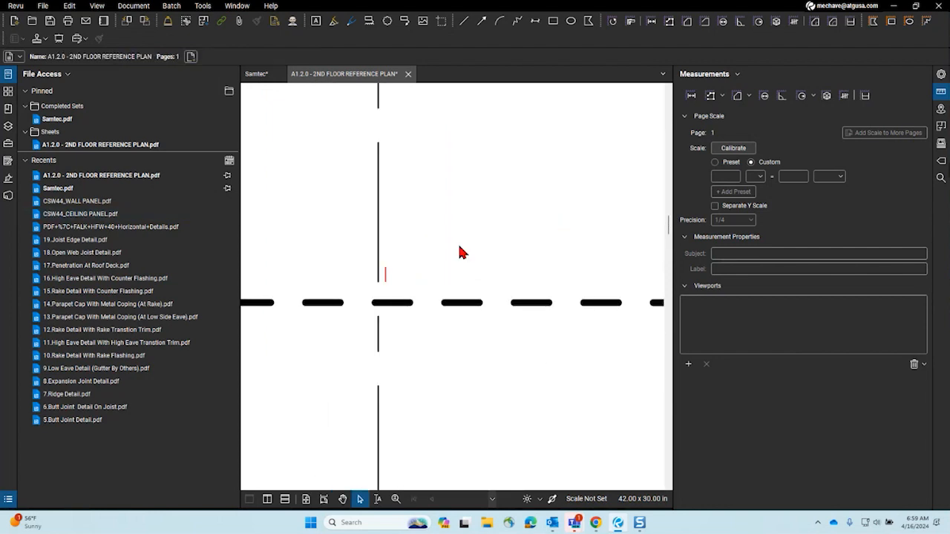
pyautogui.click(386, 279)
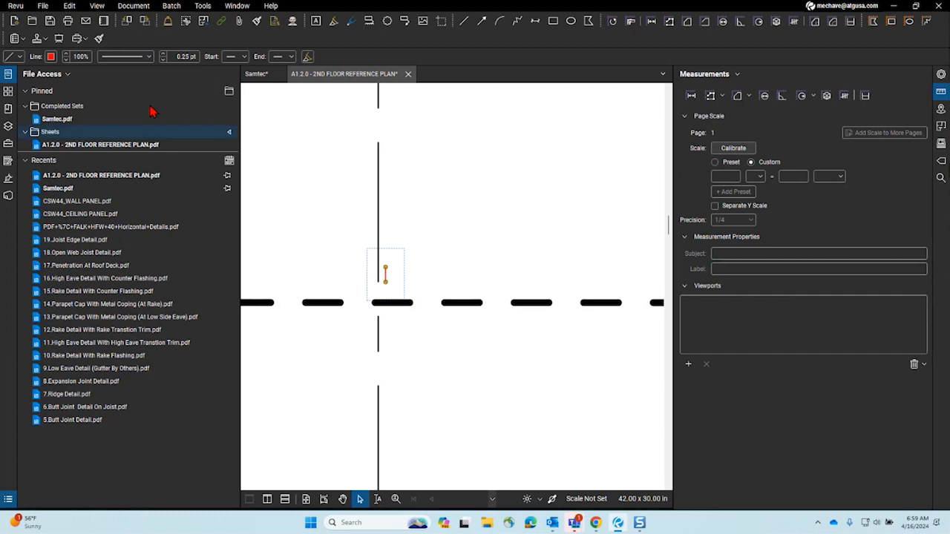
pyautogui.click(51, 56)
pyautogui.click(66, 127)
pyautogui.click(500, 291)
pyautogui.scroll(6, 384, 312)
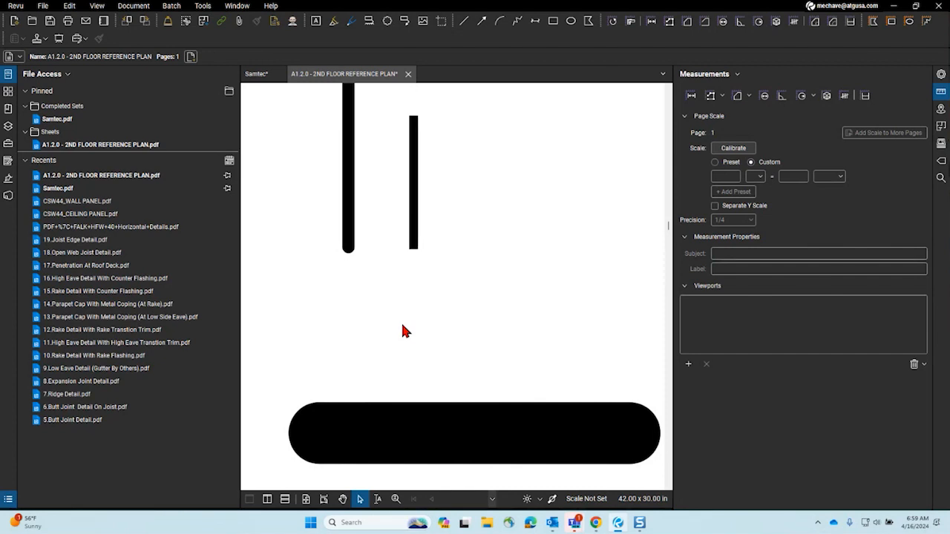
# - Flatten the short black line into the drawing beside the grid line
pyautogui.rightClick(414, 245)
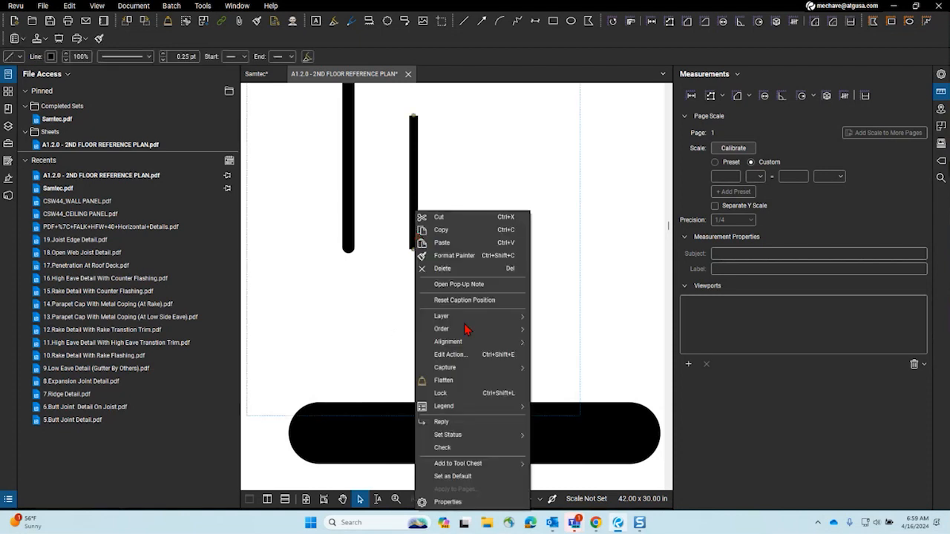
pyautogui.click(465, 381)
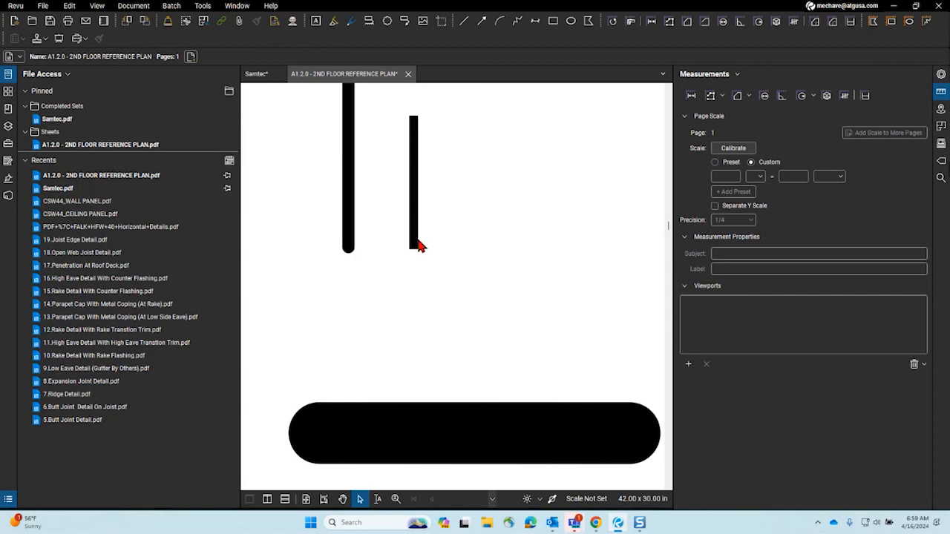
pyautogui.scroll(-2, 463, 308)
pyautogui.moveTo(463, 308); pyautogui.dragTo(441, 353)
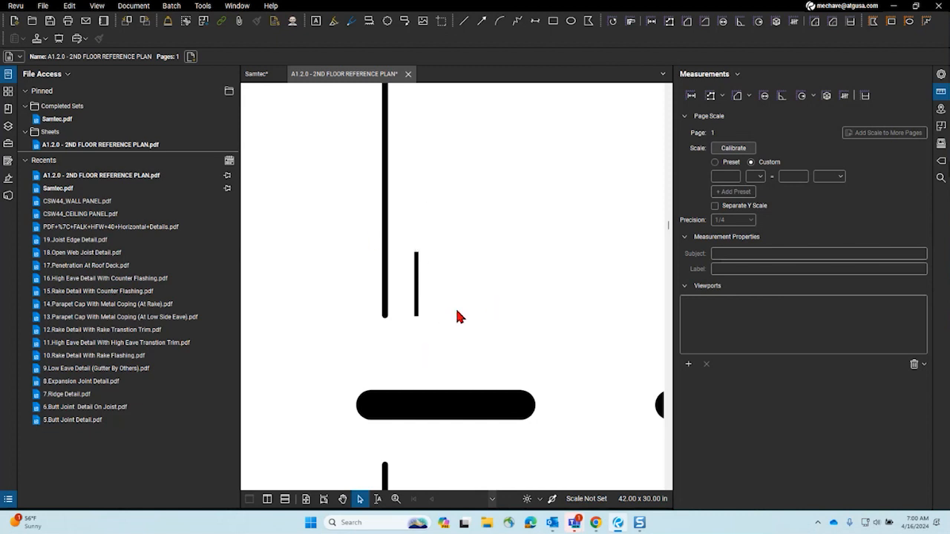
# - Inspect the flattened line and check which options are offered at its location
pyautogui.scroll(3, 424, 312)
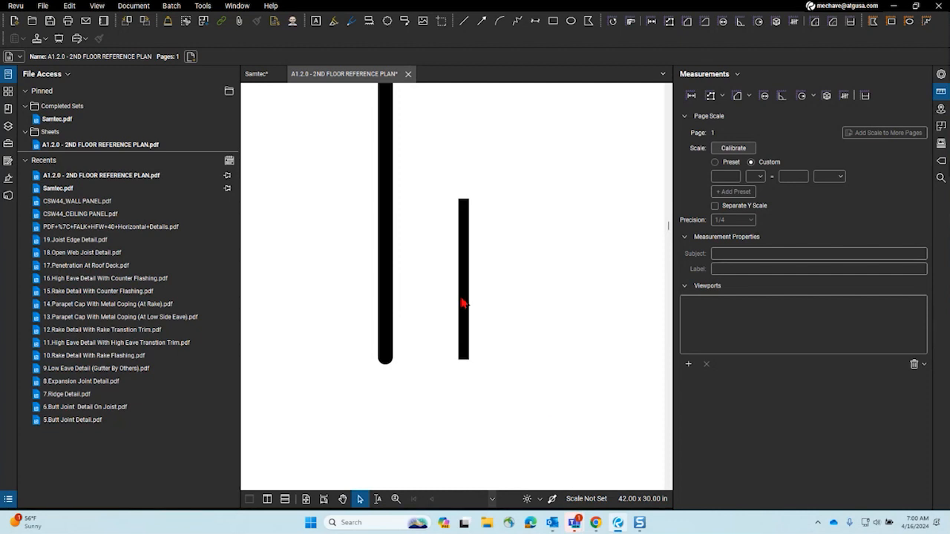
pyautogui.scroll(-3, 464, 312)
pyautogui.moveTo(466, 321); pyautogui.dragTo(403, 322)
pyautogui.rightClick(365, 300)
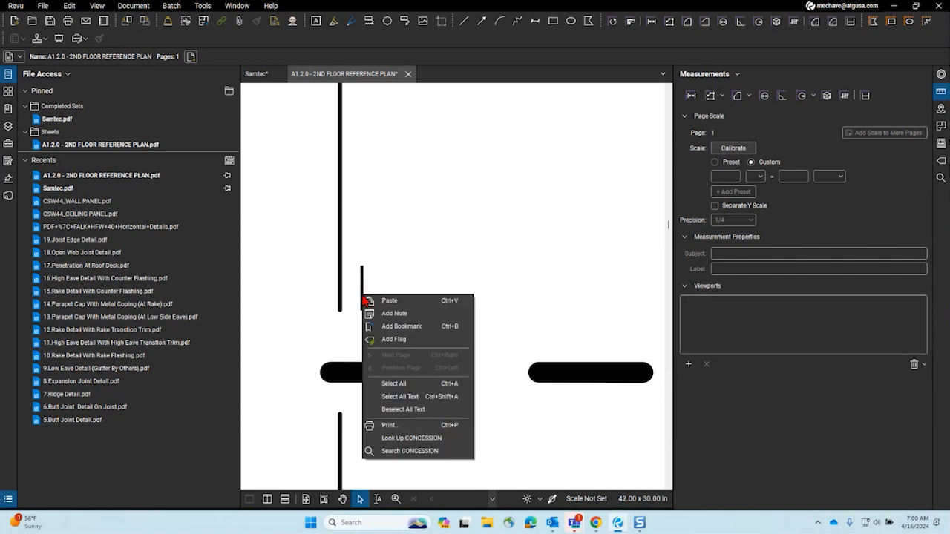
pyautogui.click(407, 259)
pyautogui.moveTo(416, 264); pyautogui.dragTo(408, 304)
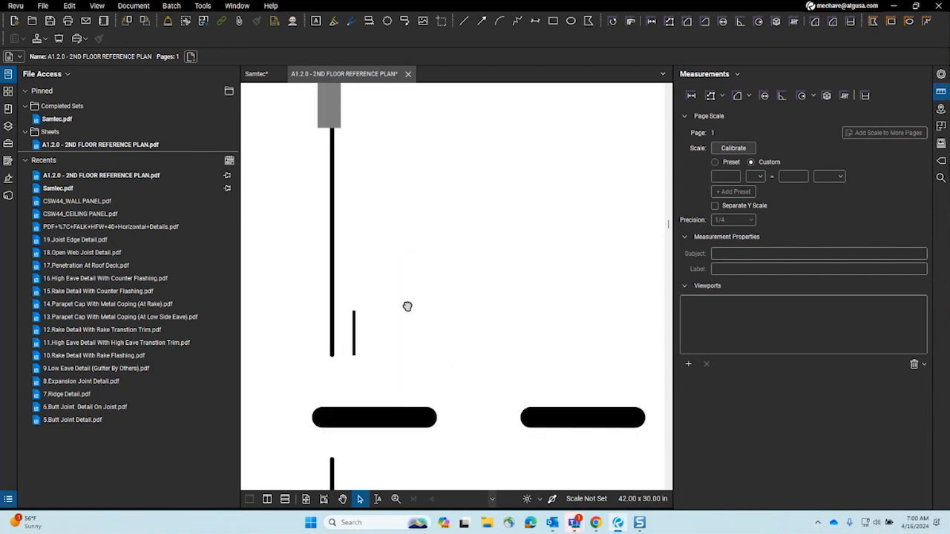
# - Return to an overview of the 2nd floor reference plan and hide the measurement settings
pyautogui.scroll(-3, 409, 315)
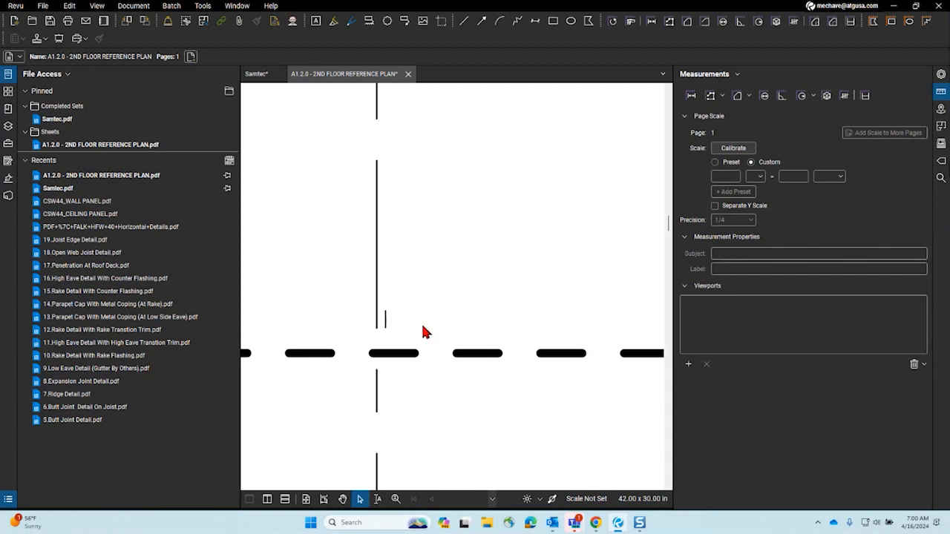
pyautogui.scroll(-2, 422, 327)
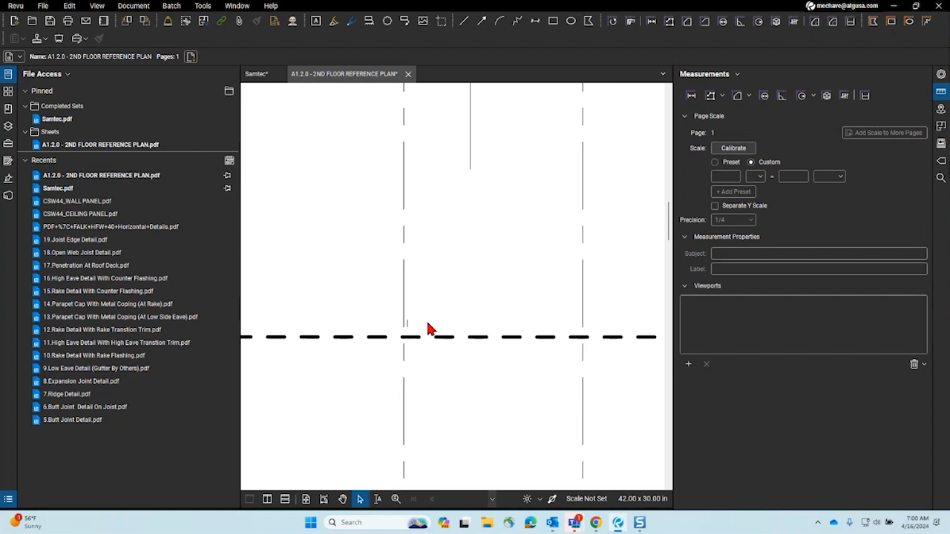
pyautogui.scroll(-6, 429, 329)
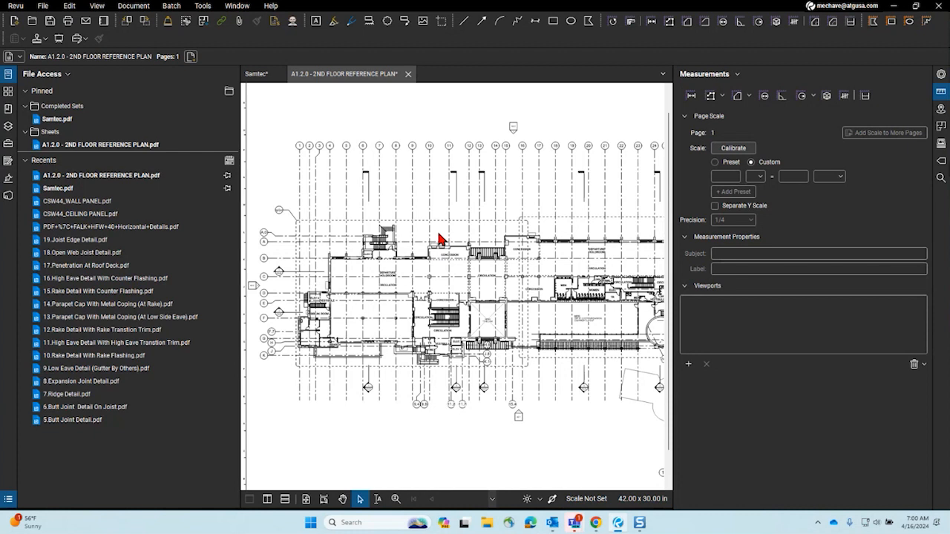
pyautogui.click(941, 91)
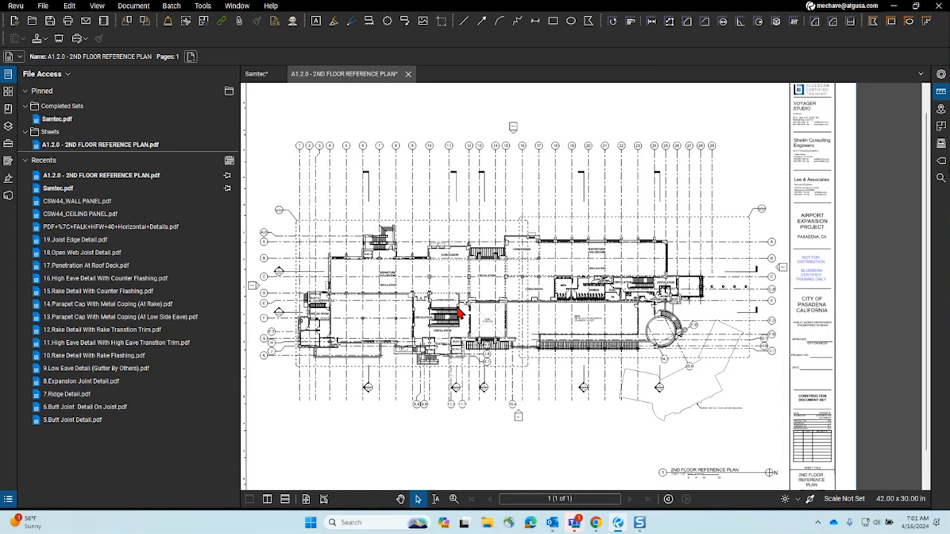
# - Cut the BREAK ROOM label out of the floor plan's PDF content
pyautogui.scroll(3, 375, 324)
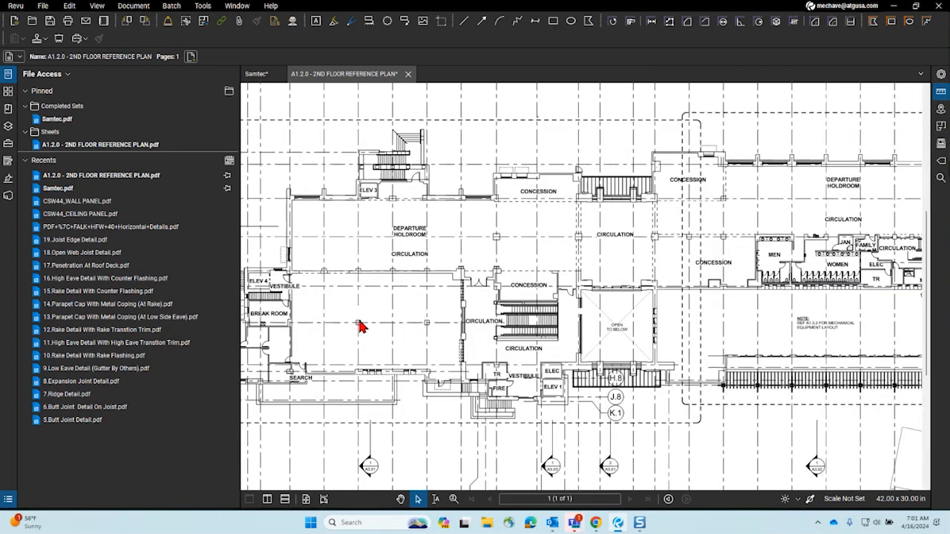
pyautogui.moveTo(359, 327); pyautogui.dragTo(471, 323)
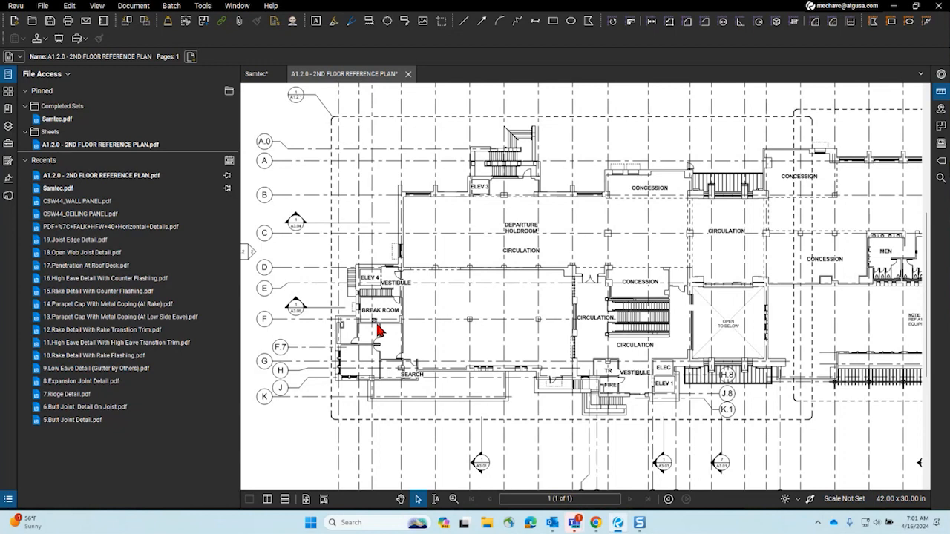
pyautogui.scroll(3, 377, 327)
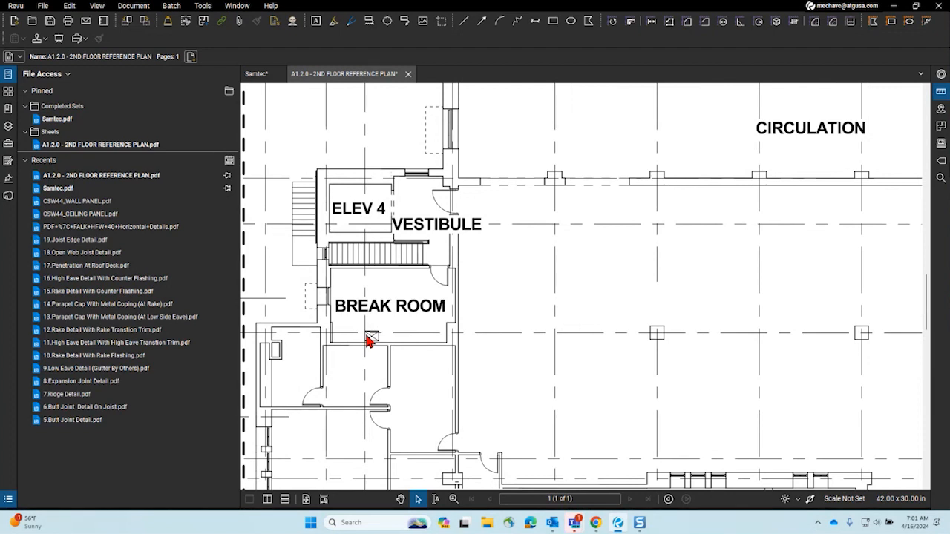
pyautogui.scroll(2, 369, 339)
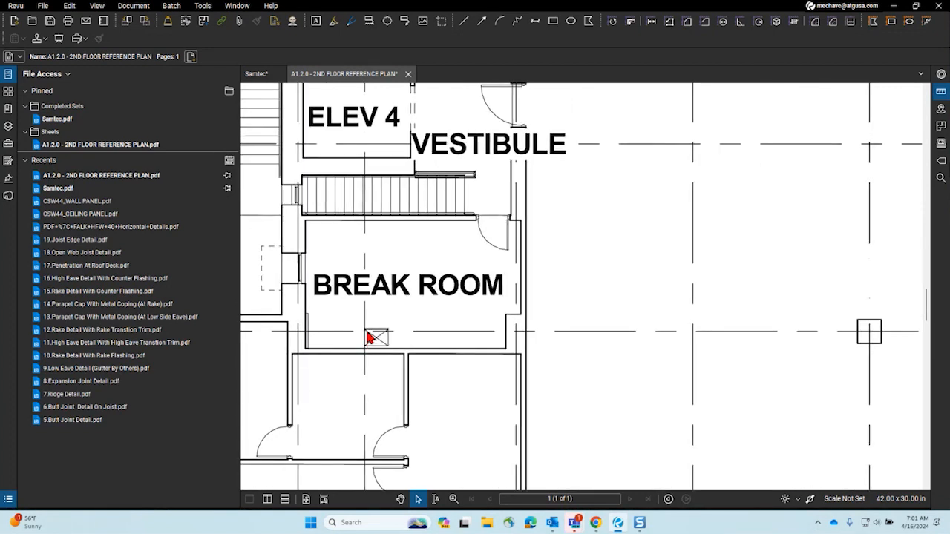
pyautogui.click(69, 5)
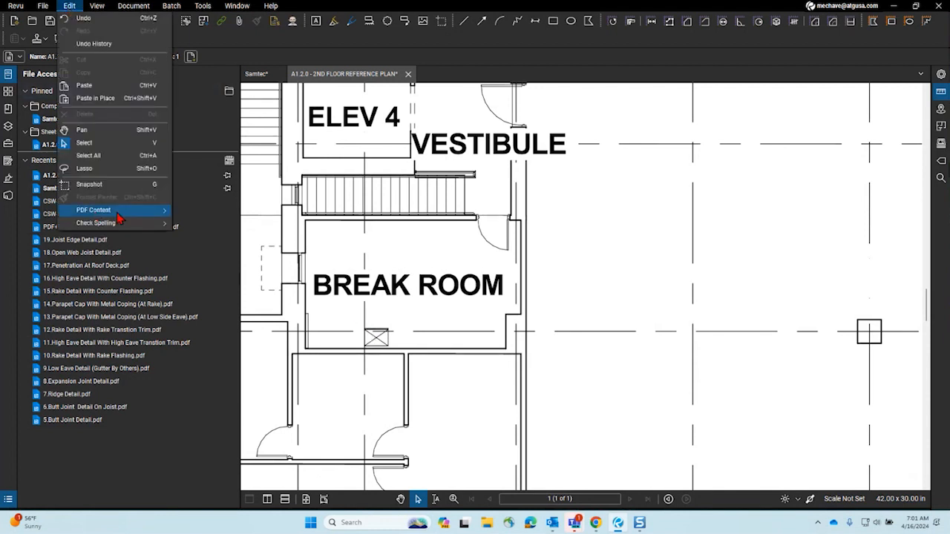
pyautogui.moveTo(119, 215)
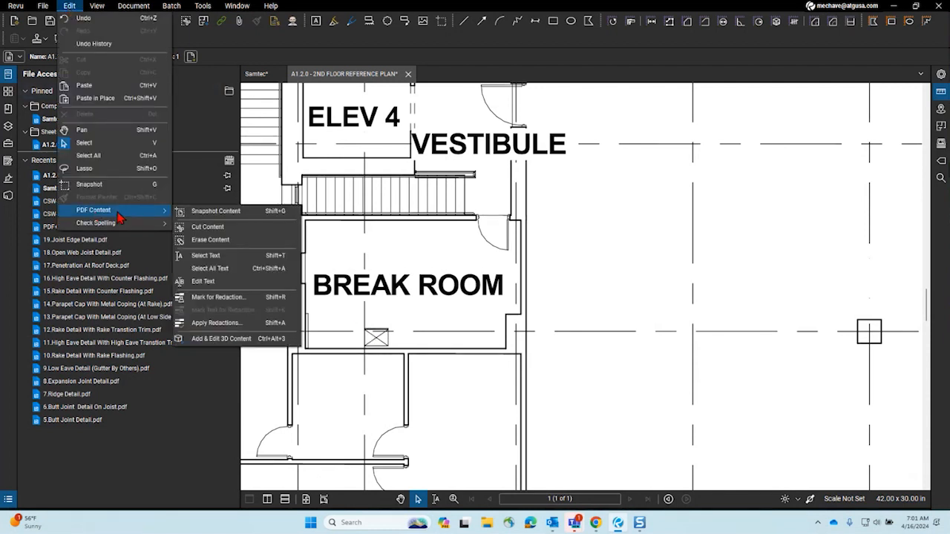
pyautogui.click(230, 228)
pyautogui.scroll(2, 318, 283)
pyautogui.moveTo(308, 265)
pyautogui.mouseDown()
pyautogui.moveTo(632, 317)
pyautogui.moveTo(636, 308)
pyautogui.mouseUp()
# - Paste the cut BREAK ROOM label into the open area just outside the break room's right wall
pyautogui.hscroll(3, 562, 303)
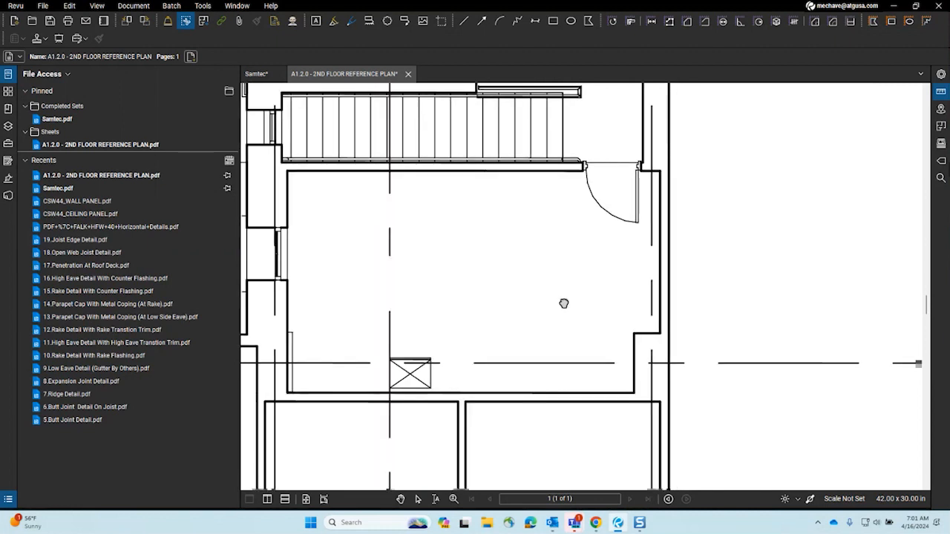
pyautogui.hotkey('ctrl', 'v')
pyautogui.moveTo(780, 307); pyautogui.dragTo(657, 287)
# - Draw a horizontal arrow from the relocated BREAK ROOM label through the wall into the room
pyautogui.click(481, 21)
pyautogui.moveTo(605, 272); pyautogui.dragTo(524, 272)
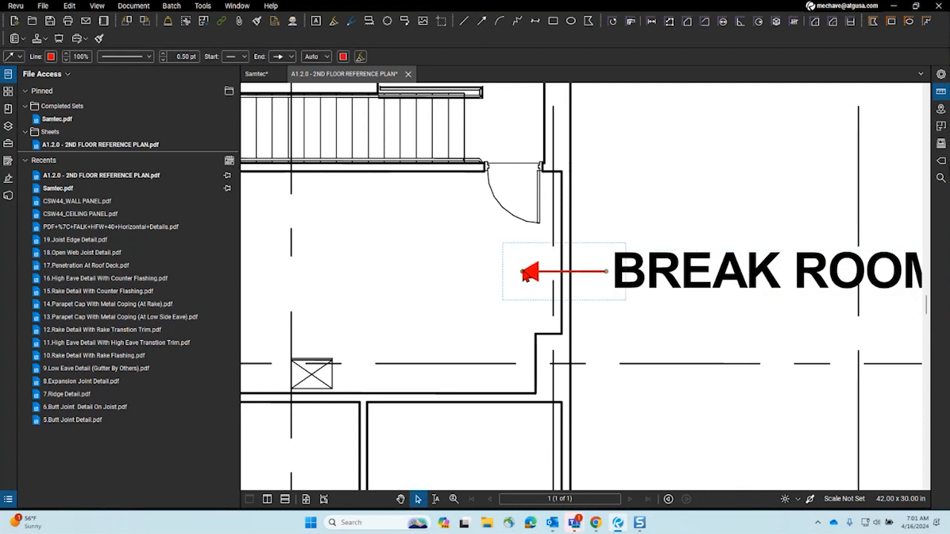
pyautogui.click(282, 58)
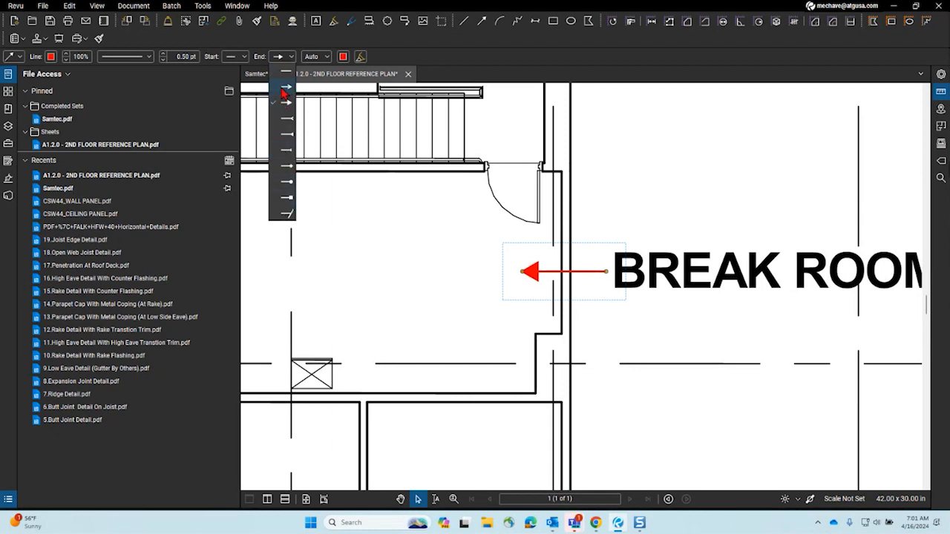
pyautogui.click(235, 57)
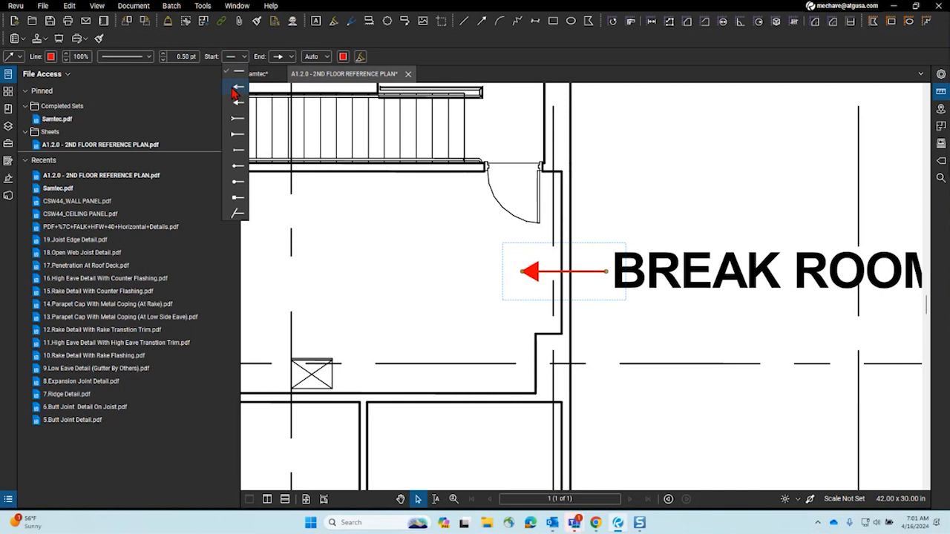
pyautogui.click(235, 89)
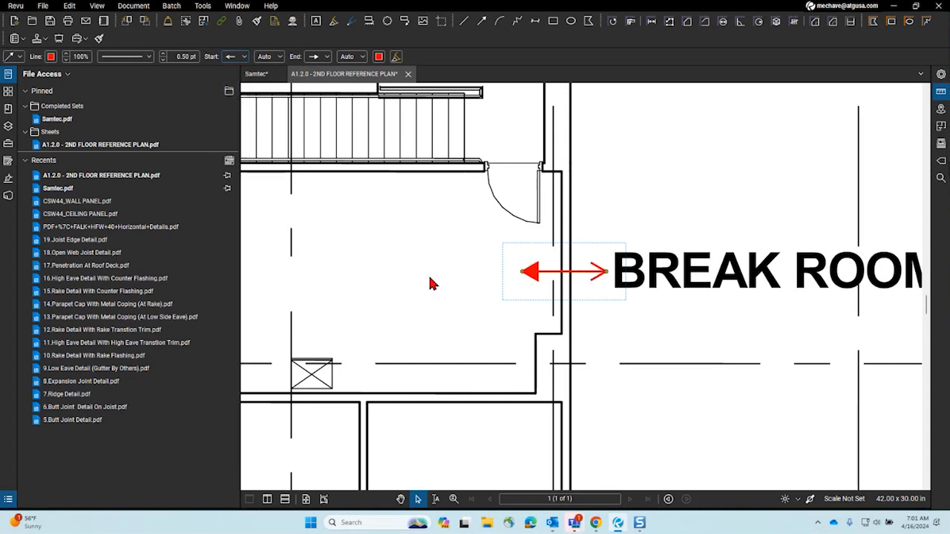
pyautogui.click(236, 60)
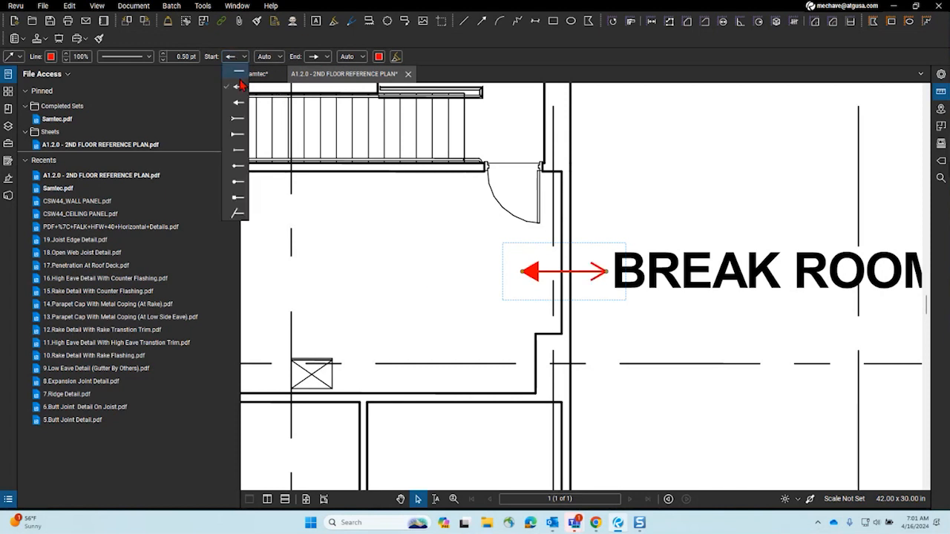
pyautogui.click(237, 72)
# - Set the end style of the arrow beside the BREAK ROOM label to an open arrowhead
pyautogui.click(287, 58)
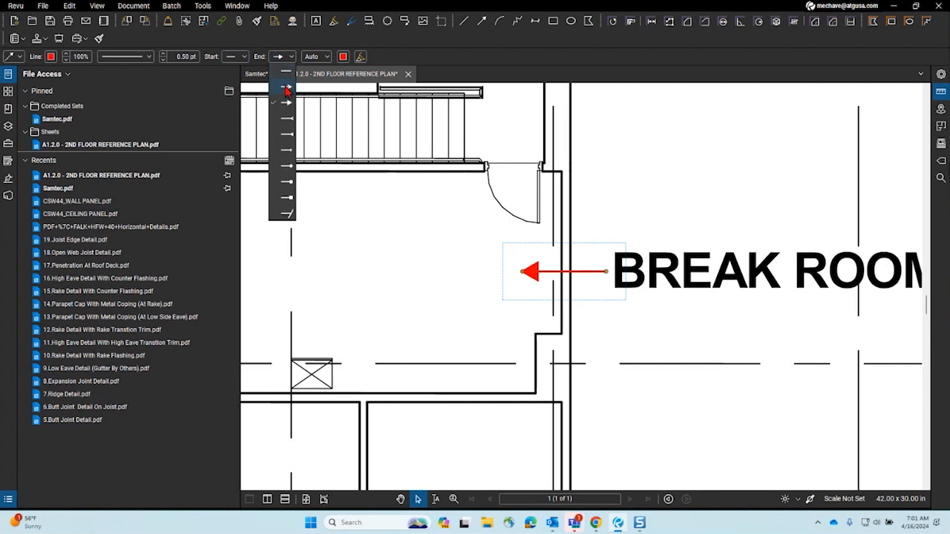
pyautogui.click(286, 88)
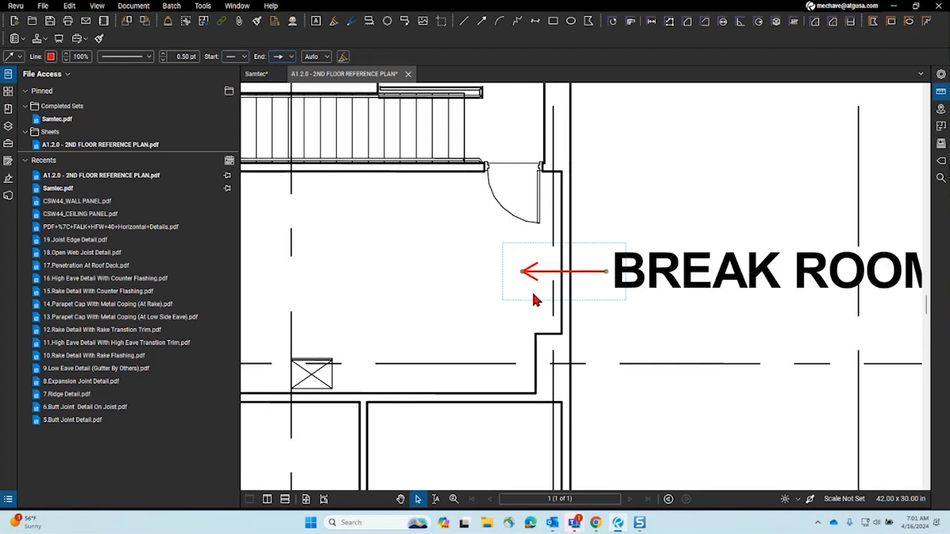
pyautogui.click(477, 319)
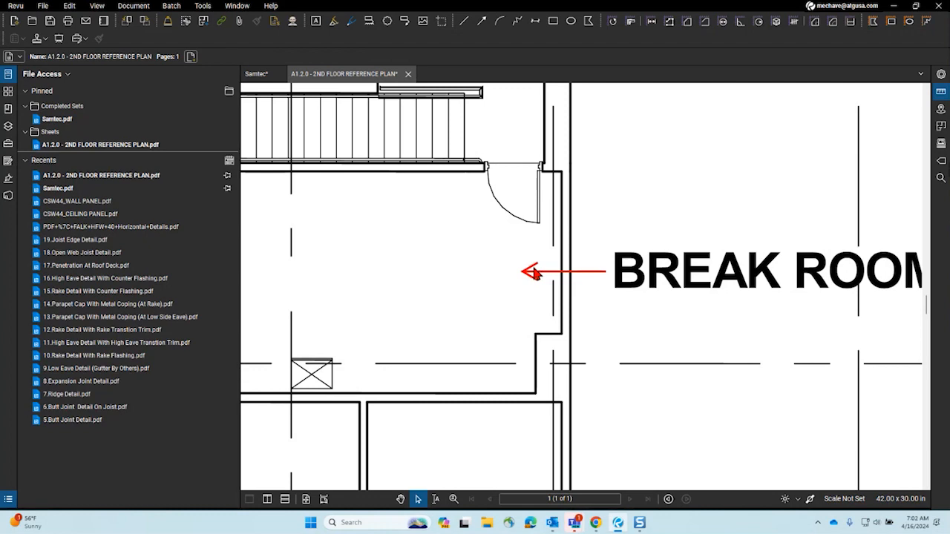
# - Change the line color of the BREAK ROOM arrow to black
pyautogui.scroll(-3, 536, 273)
pyautogui.scroll(2, 547, 272)
pyautogui.click(568, 277)
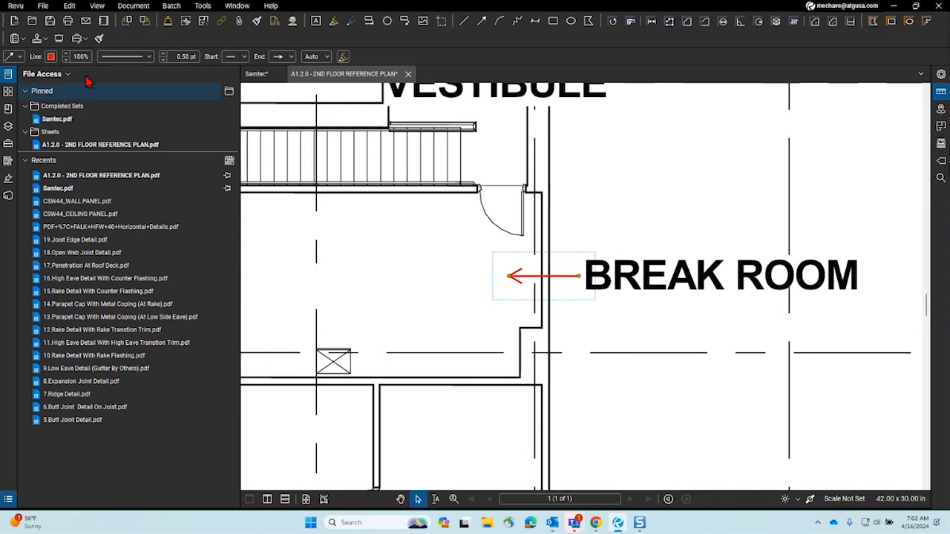
pyautogui.click(50, 57)
pyautogui.click(64, 110)
pyautogui.click(426, 322)
# - Bring up the Furniture symbols in the Tool Chest
pyautogui.moveTo(425, 321)
pyautogui.mouseDown()
pyautogui.moveTo(447, 320)
pyautogui.moveTo(495, 350)
pyautogui.mouseUp()
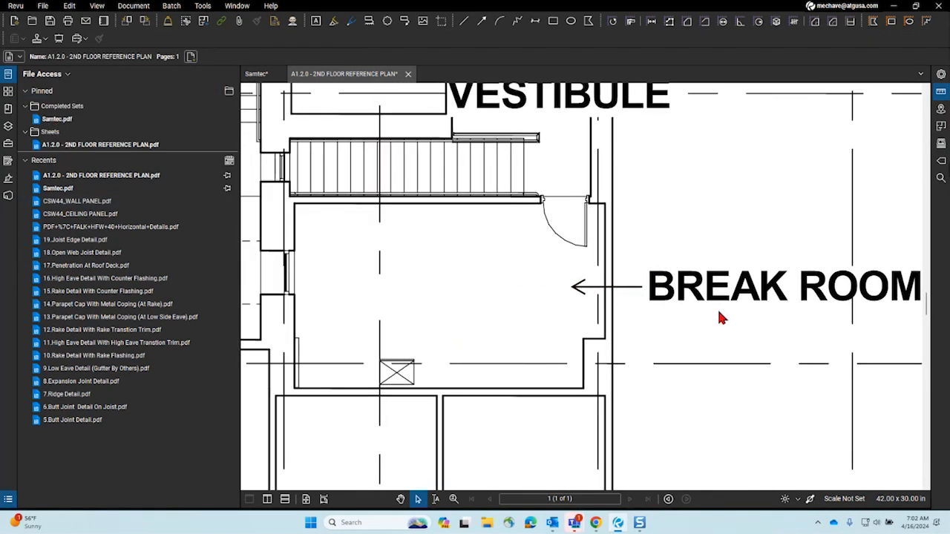
pyautogui.scroll(1, 394, 306)
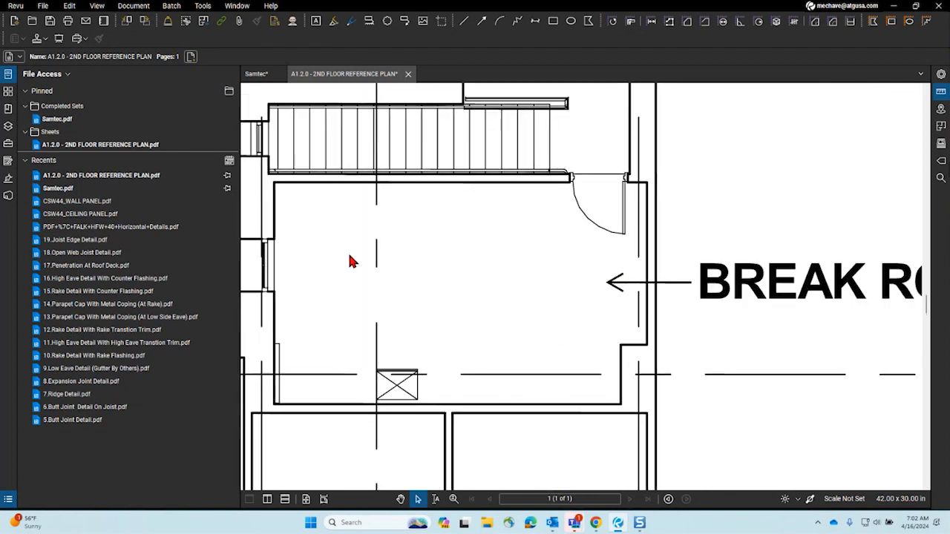
pyautogui.click(8, 144)
pyautogui.scroll(-15, 108, 248)
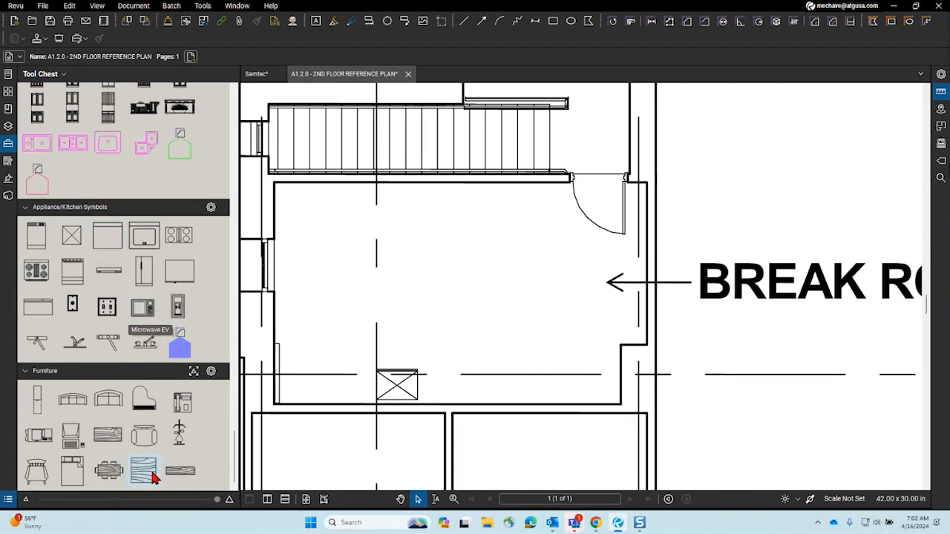
# - Apply the preset scale 1/16" = 1'-0" to the selected page
pyautogui.click(839, 499)
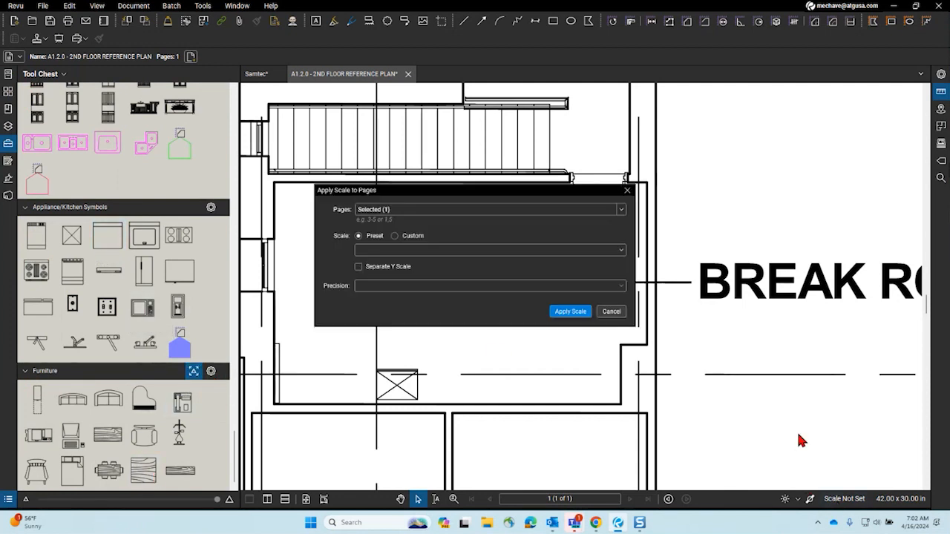
pyautogui.click(418, 251)
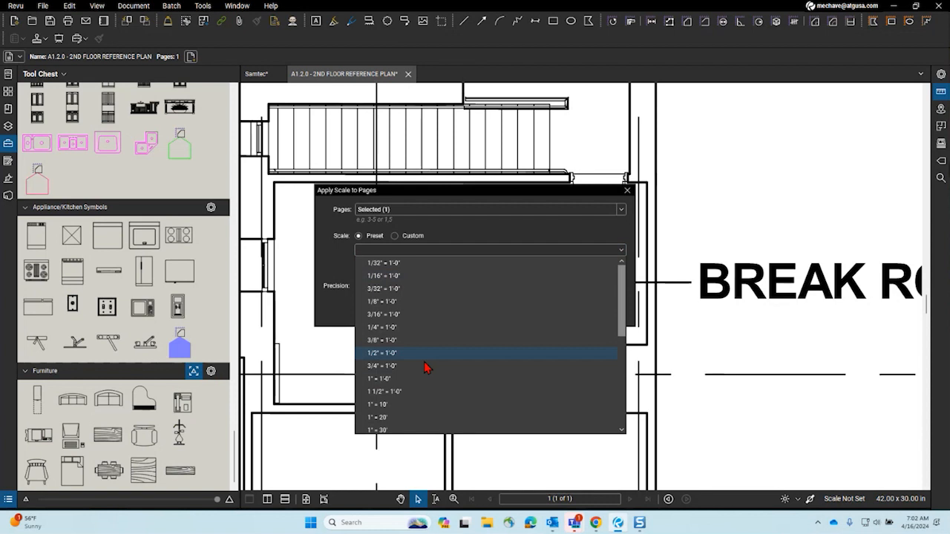
pyautogui.click(427, 276)
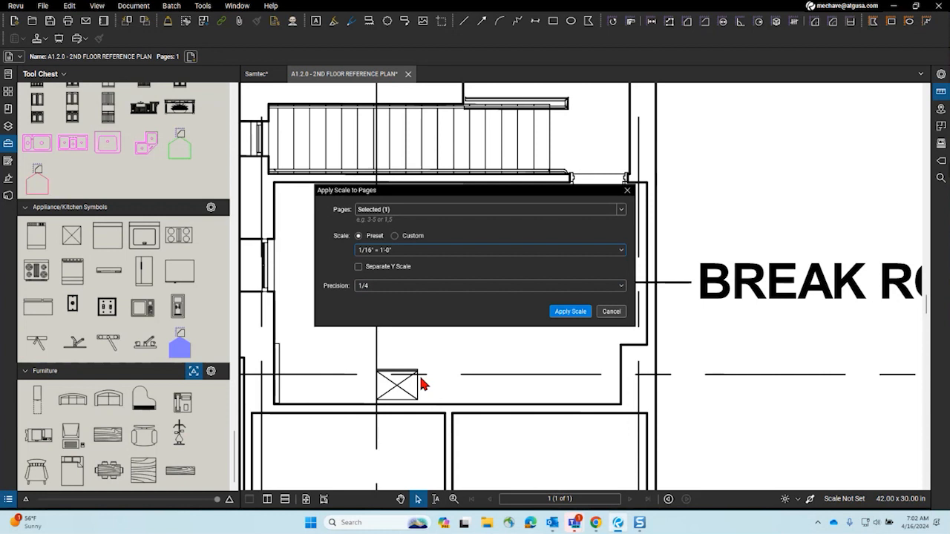
pyautogui.click(570, 311)
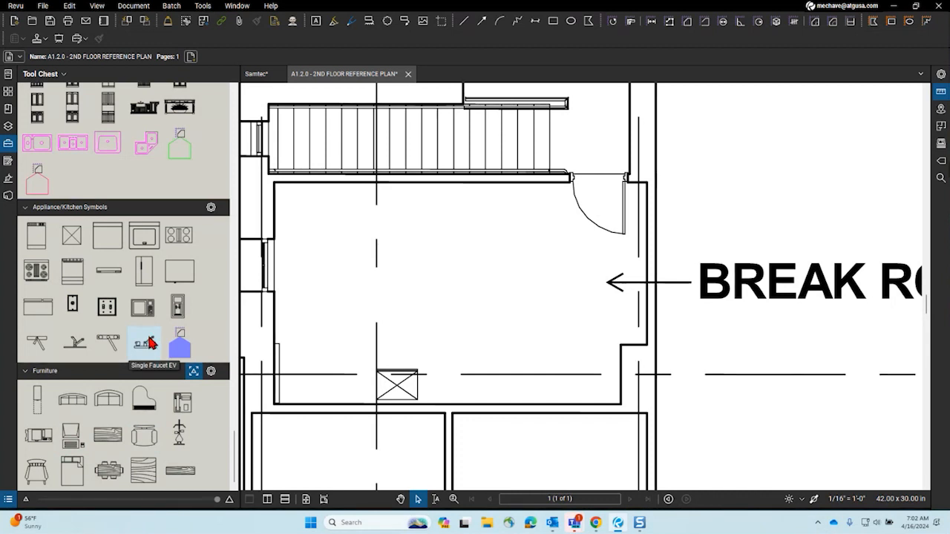
# - Place the grand piano symbol in the break room and rotate it diagonally into the upper-left corner, keyboard facing the corner
pyautogui.click(144, 401)
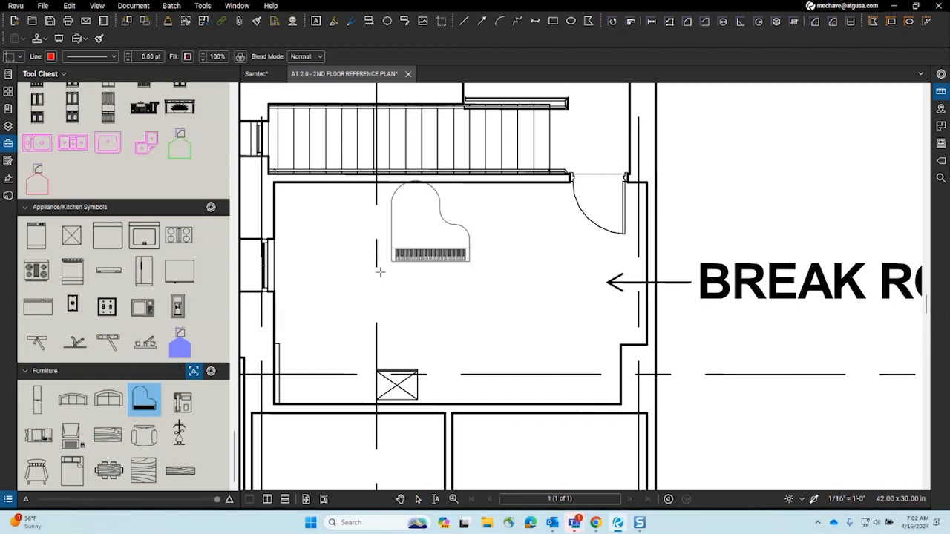
pyautogui.click(308, 290)
pyautogui.moveTo(364, 182); pyautogui.dragTo(428, 295)
pyautogui.moveTo(380, 260); pyautogui.dragTo(354, 268)
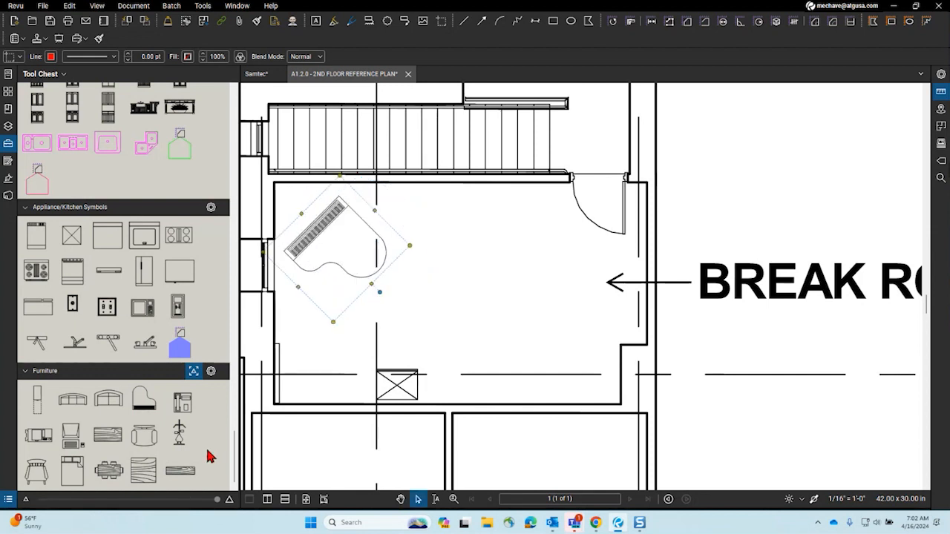
# - Place the six-chair dining table in the middle of the break room and the double corner sink in its lower-right corner
pyautogui.click(109, 469)
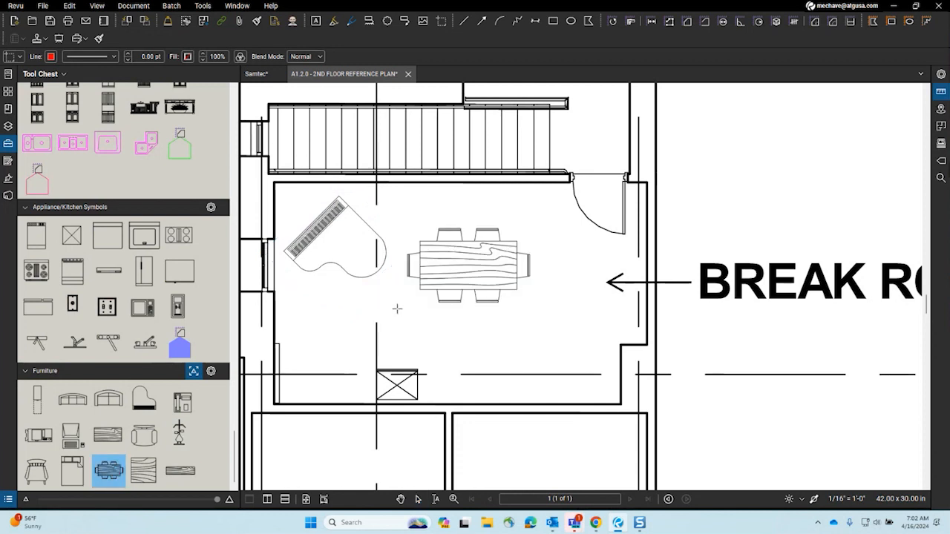
pyautogui.click(398, 336)
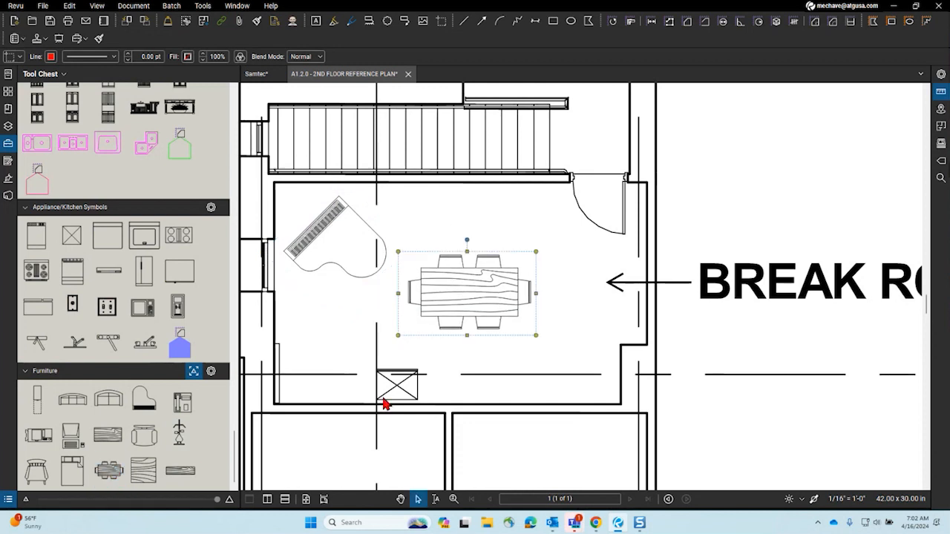
pyautogui.click(146, 143)
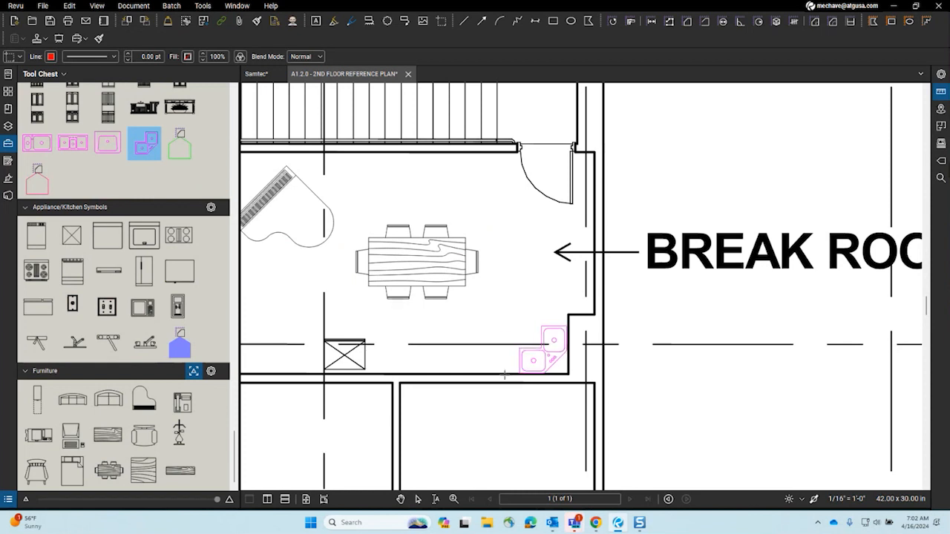
pyautogui.click(505, 375)
# - Recolor the corner sink symbol from magenta to black with Color Processing
pyautogui.rightClick(545, 362)
pyautogui.click(576, 300)
pyautogui.click(422, 161)
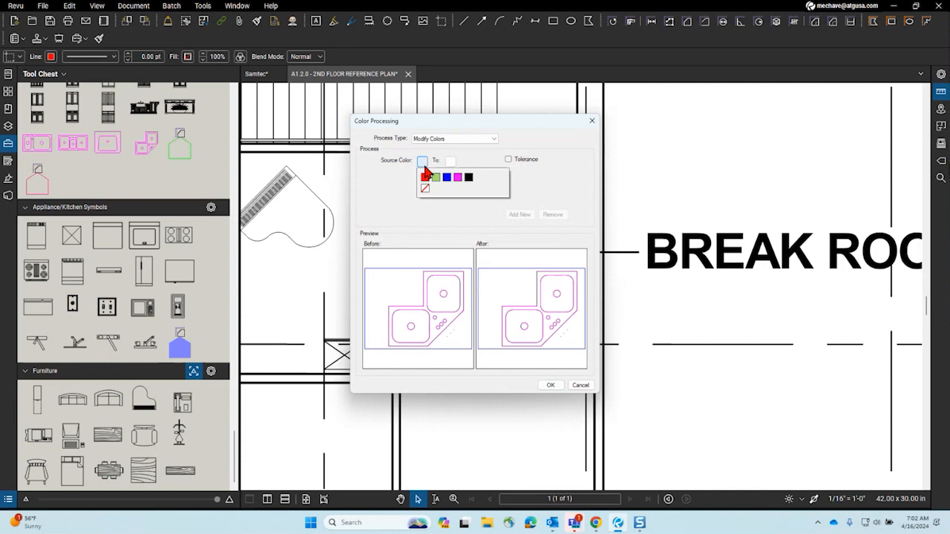
pyautogui.click(457, 177)
pyautogui.click(451, 161)
pyautogui.click(451, 177)
pyautogui.click(549, 386)
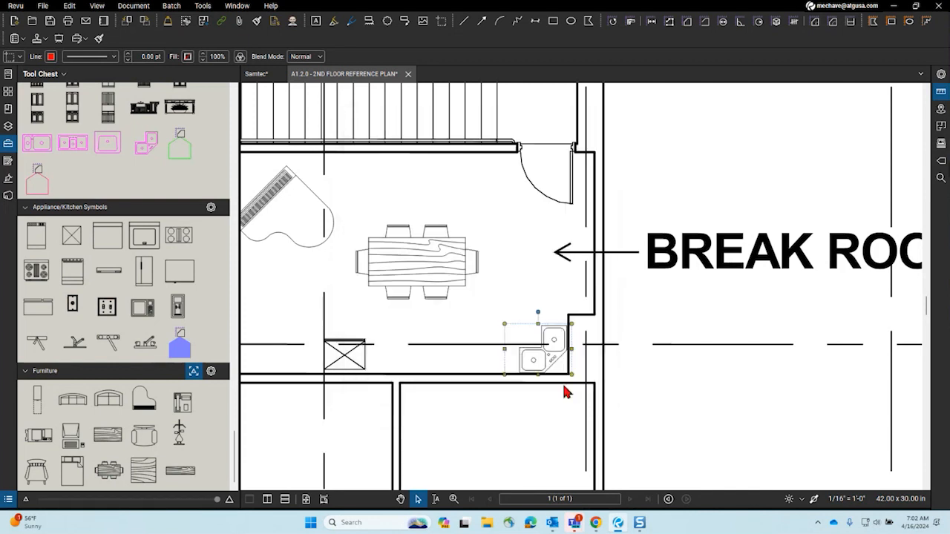
pyautogui.click(660, 316)
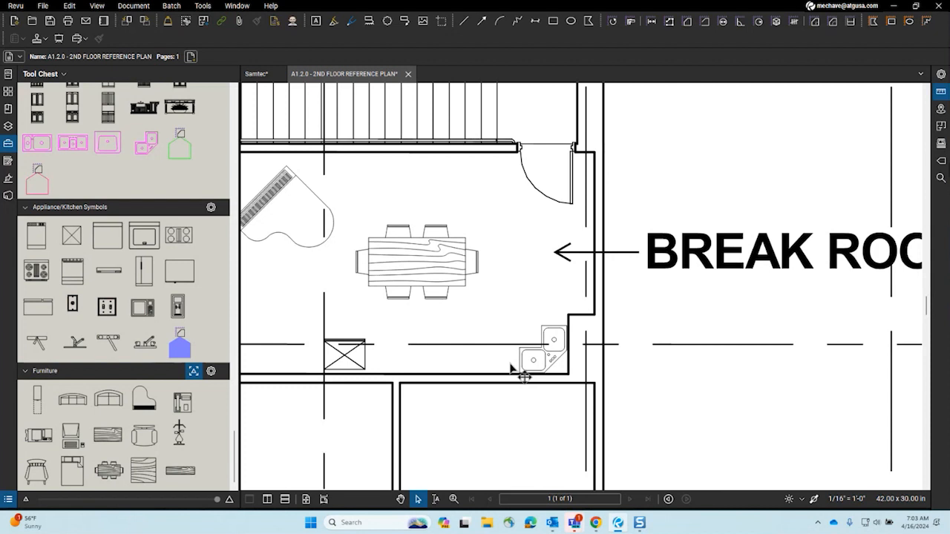
# - Examine the furnished break room within the surrounding floor plan and select the dining table symbol
pyautogui.moveTo(514, 361); pyautogui.dragTo(563, 374)
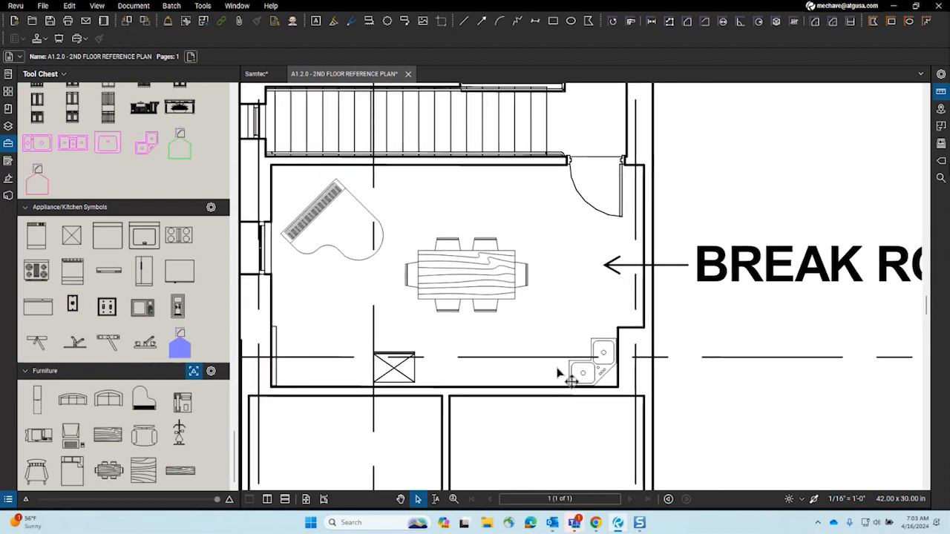
pyautogui.scroll(-2, 558, 373)
pyautogui.moveTo(547, 353); pyautogui.dragTo(423, 286)
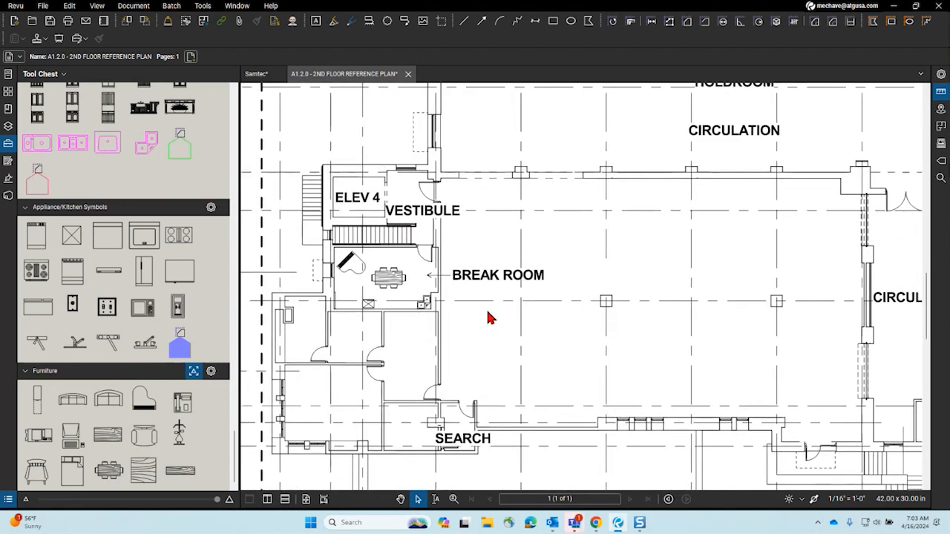
pyautogui.scroll(-3, 580, 323)
pyautogui.moveTo(580, 323); pyautogui.dragTo(406, 323)
pyautogui.scroll(5, 406, 323)
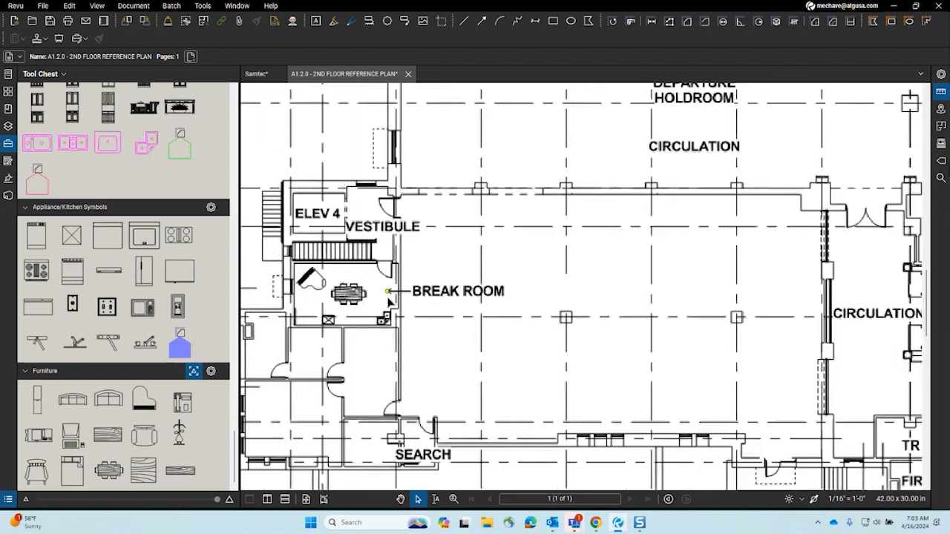
pyautogui.click(484, 318)
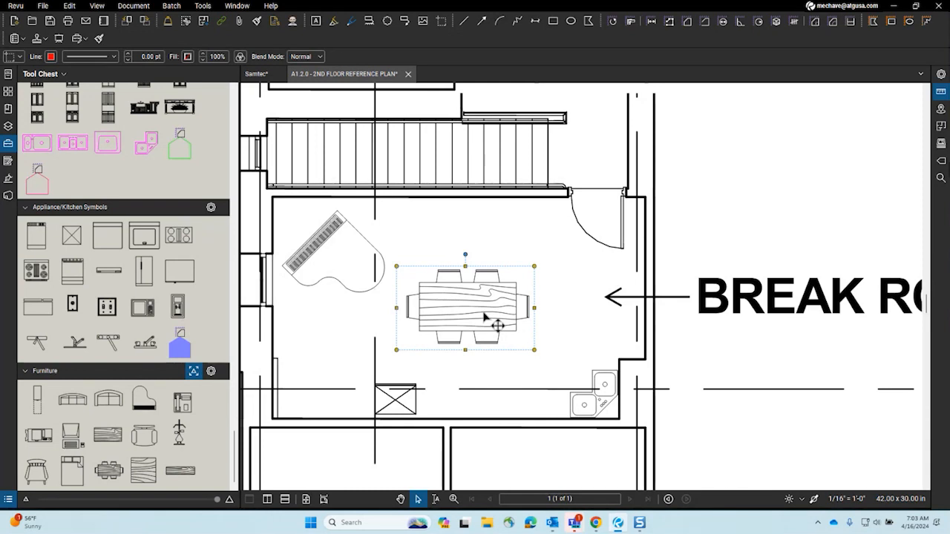
# - Examine the floor plan around the furnished break room and departure holdroom, and review the kitchen symbol sets
pyautogui.scroll(-4, 485, 318)
pyautogui.moveTo(668, 321); pyautogui.dragTo(485, 314)
pyautogui.scroll(-5, 462, 293)
pyautogui.moveTo(603, 335); pyautogui.dragTo(463, 369)
pyautogui.moveTo(450, 318); pyautogui.dragTo(517, 379)
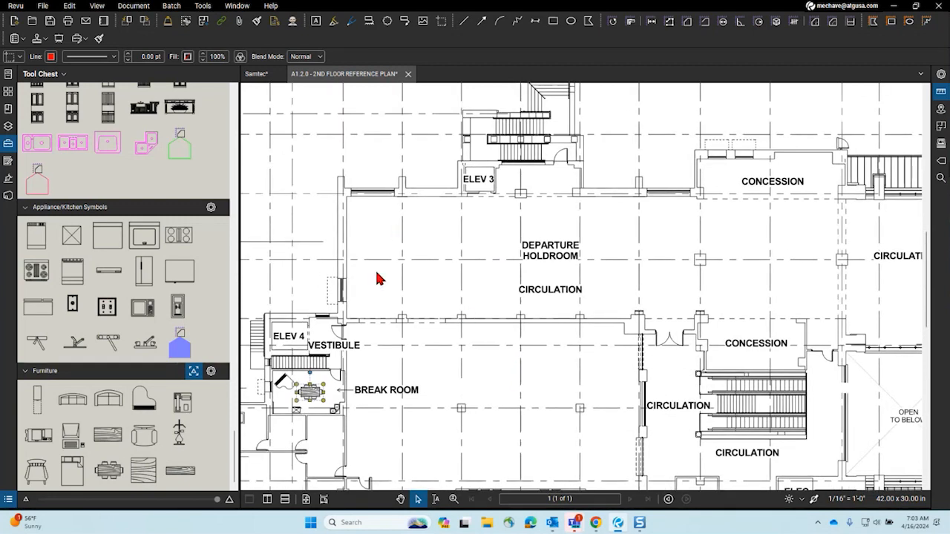
pyautogui.scroll(2, 367, 207)
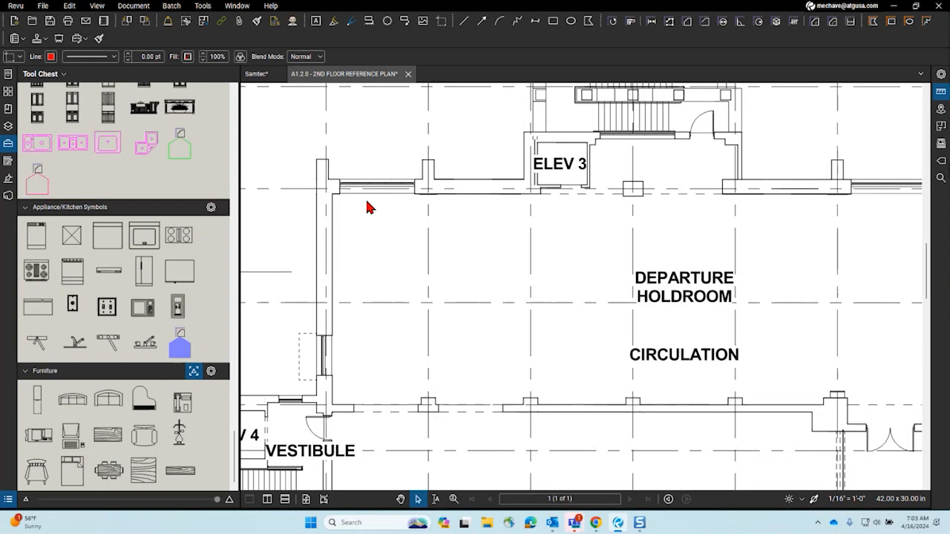
pyautogui.moveTo(369, 208); pyautogui.dragTo(415, 98)
pyautogui.scroll(-1, 436, 219)
pyautogui.moveTo(428, 306); pyautogui.dragTo(456, 258)
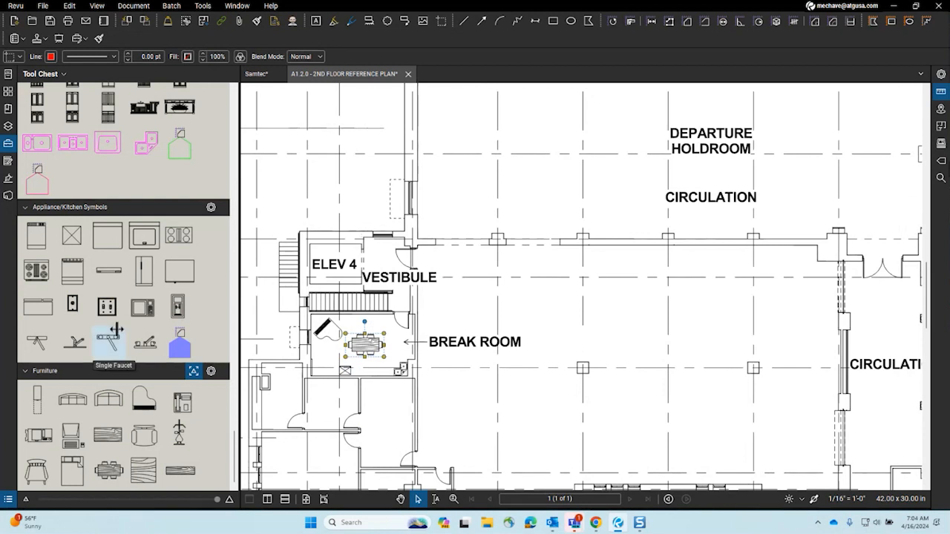
pyautogui.scroll(4, 115, 331)
pyautogui.scroll(-2, 116, 333)
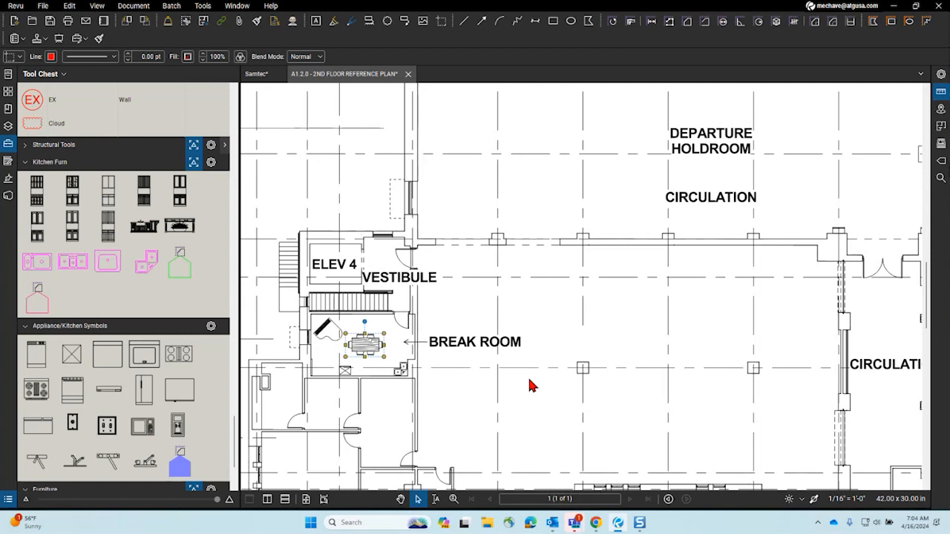
pyautogui.scroll(-3, 529, 385)
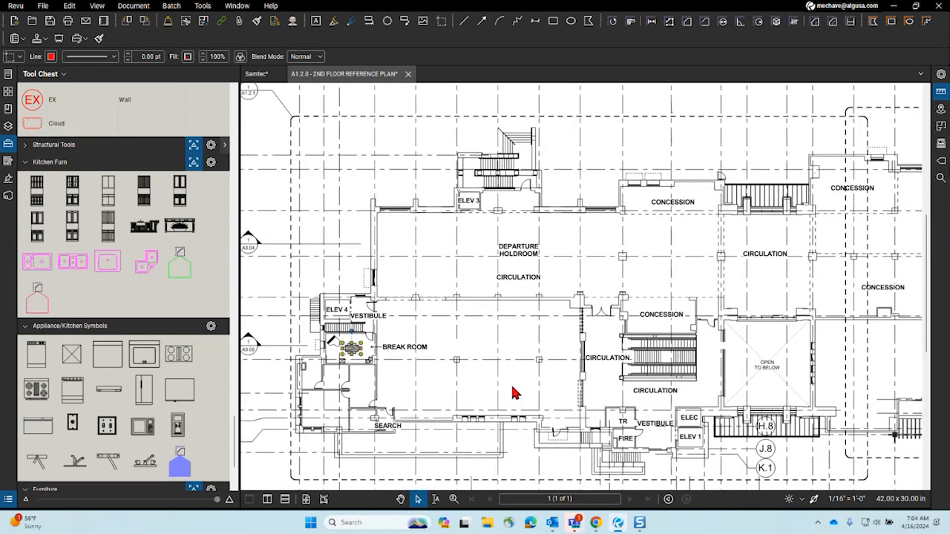
pyautogui.moveTo(586, 357); pyautogui.dragTo(584, 327)
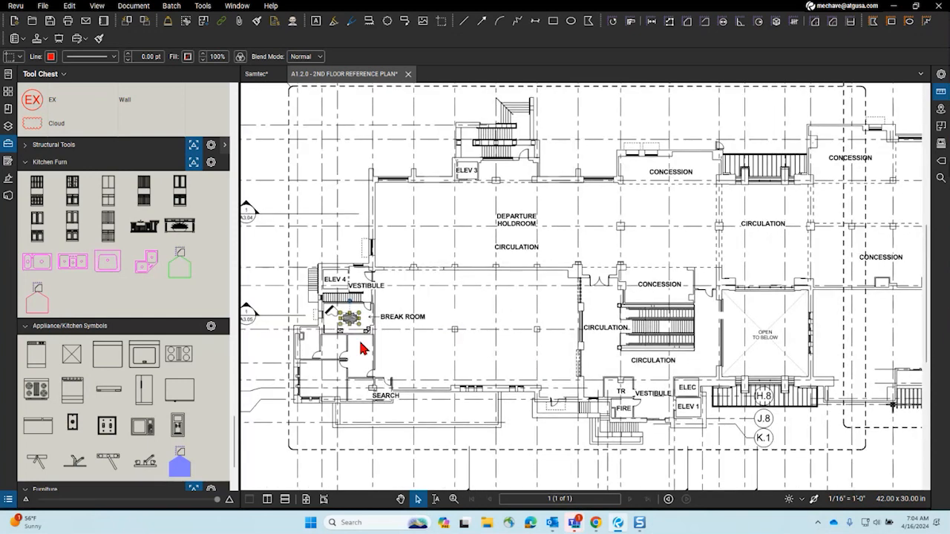
# - Draw a vertical black line from the wall below CIRCULATION down to the dashed grid line, and set its width to 0.50 pt
pyautogui.scroll(3, 333, 346)
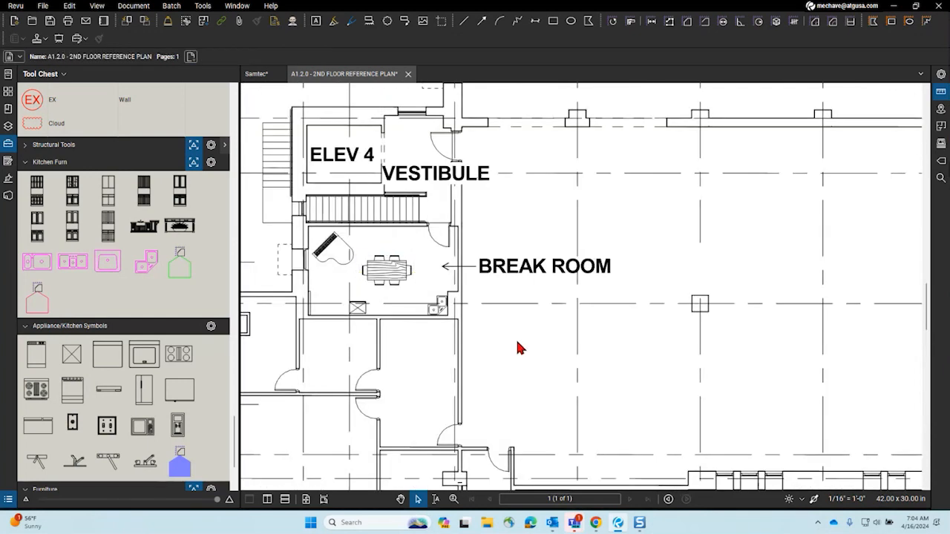
pyautogui.moveTo(552, 346); pyautogui.dragTo(368, 388)
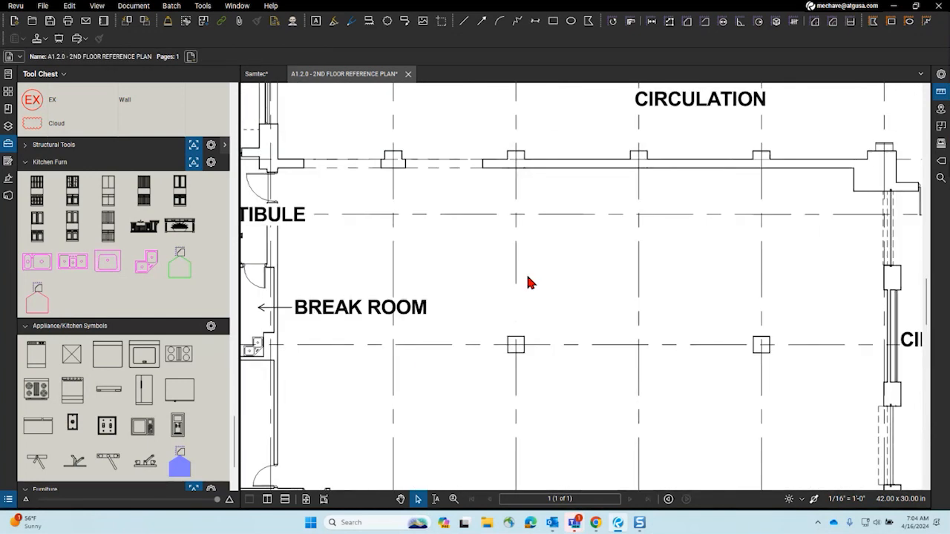
pyautogui.scroll(-1, 528, 282)
pyautogui.scroll(3, 495, 212)
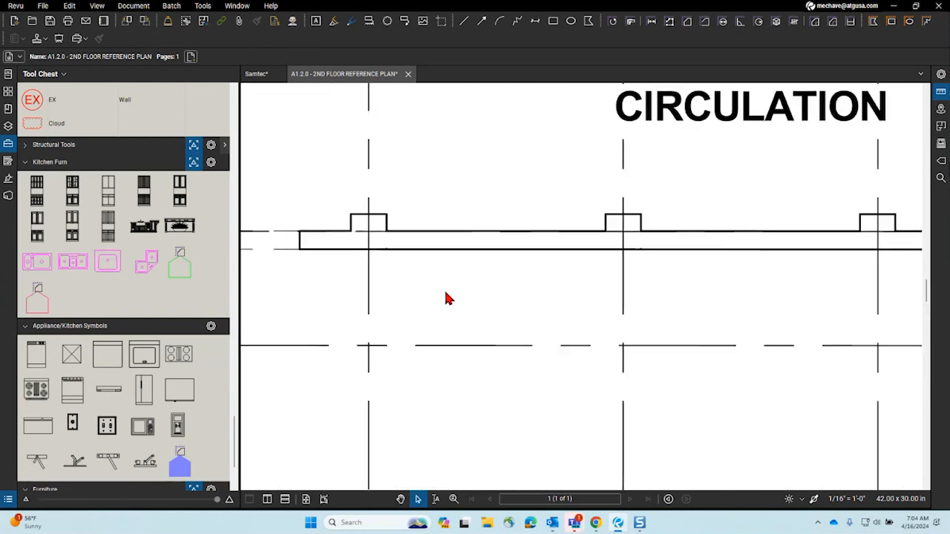
pyautogui.scroll(1, 448, 299)
pyautogui.moveTo(462, 292); pyautogui.dragTo(412, 152)
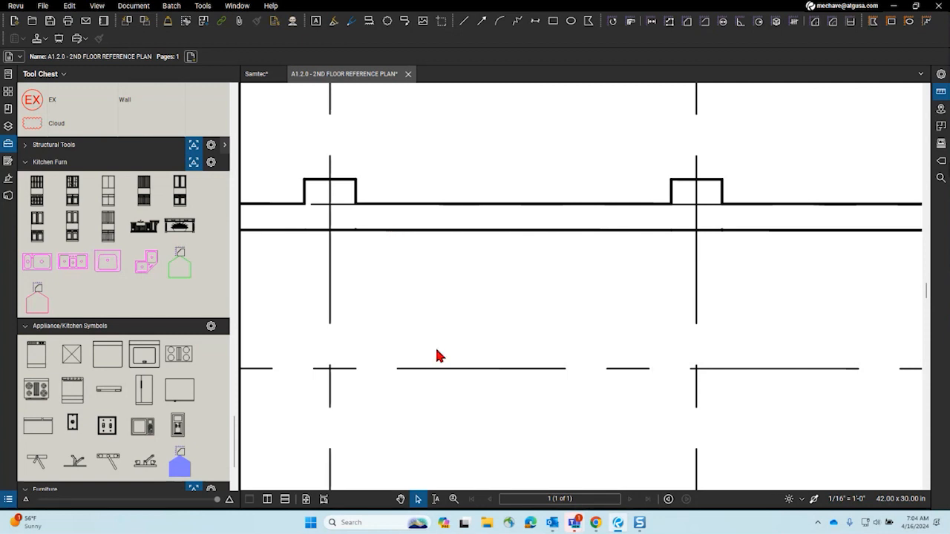
pyautogui.click(463, 20)
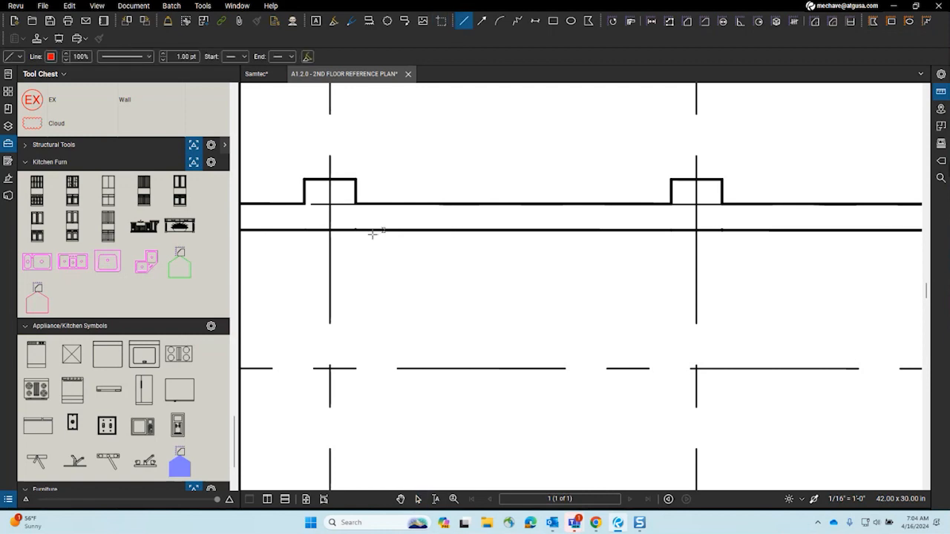
pyautogui.scroll(-20, 165, 245)
pyautogui.scroll(10, 166, 242)
pyautogui.scroll(15, 170, 242)
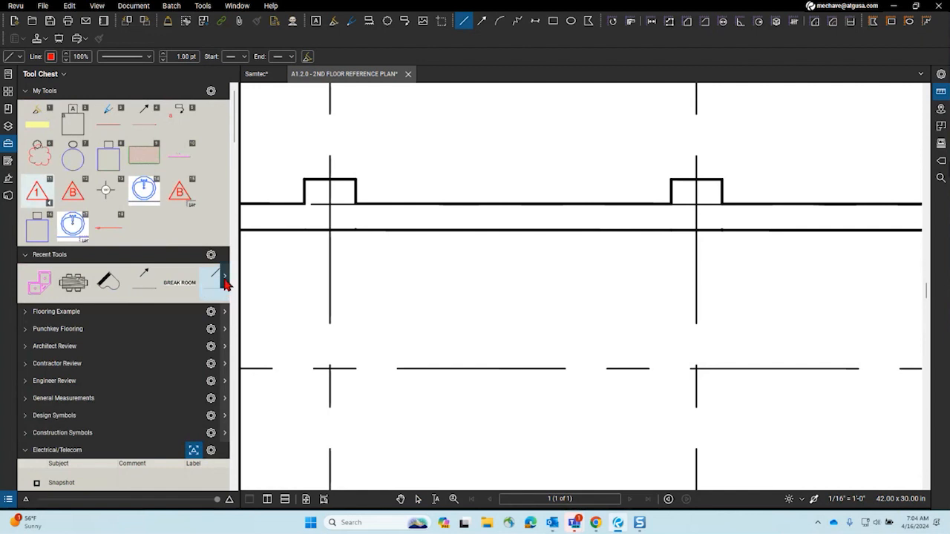
pyautogui.click(224, 276)
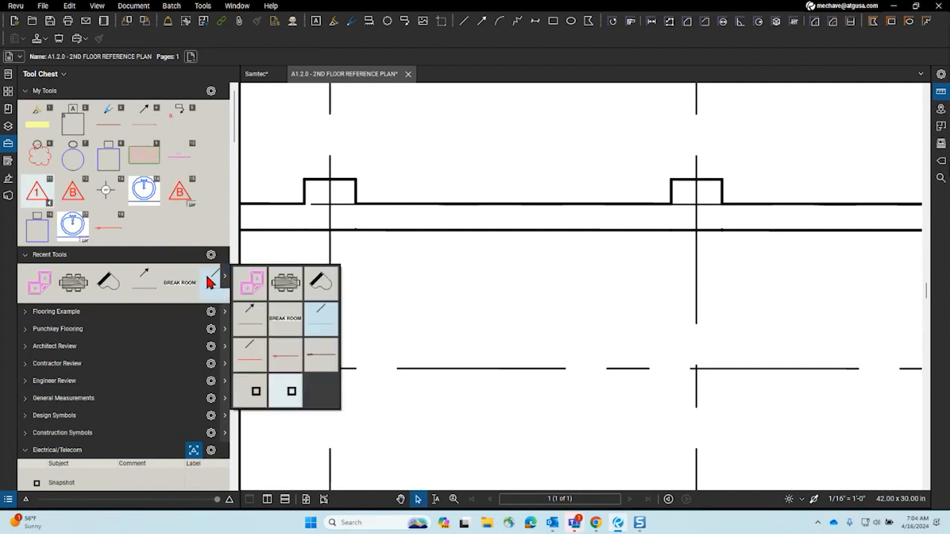
pyautogui.click(319, 318)
pyautogui.click(401, 230)
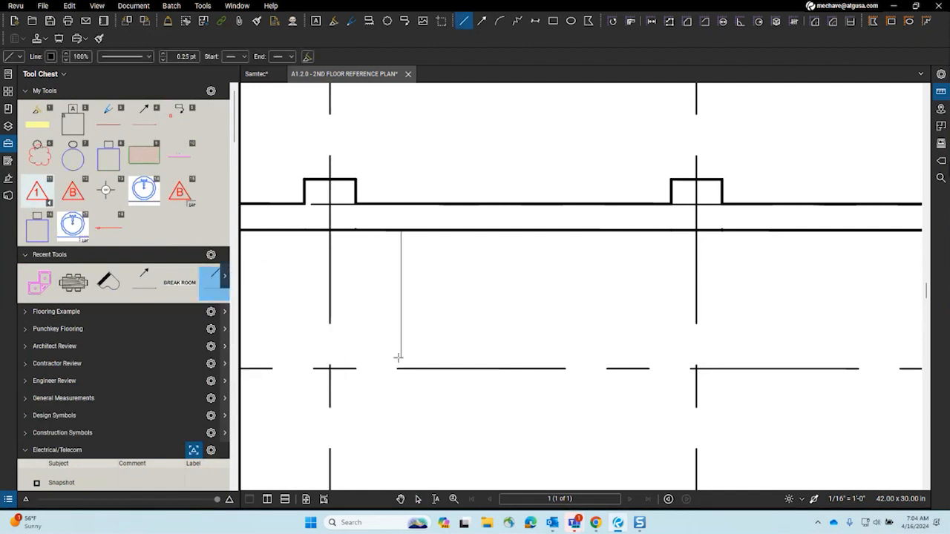
pyautogui.click(401, 368)
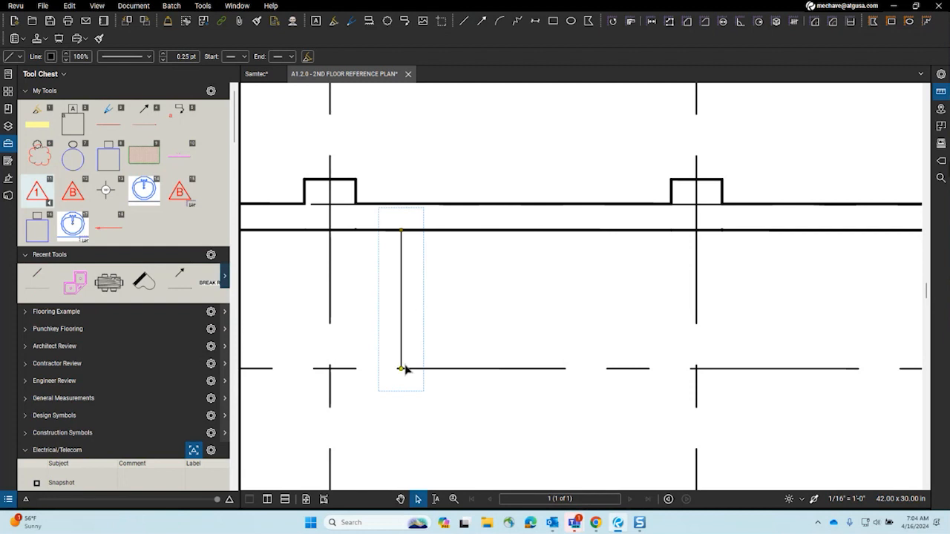
pyautogui.click(163, 54)
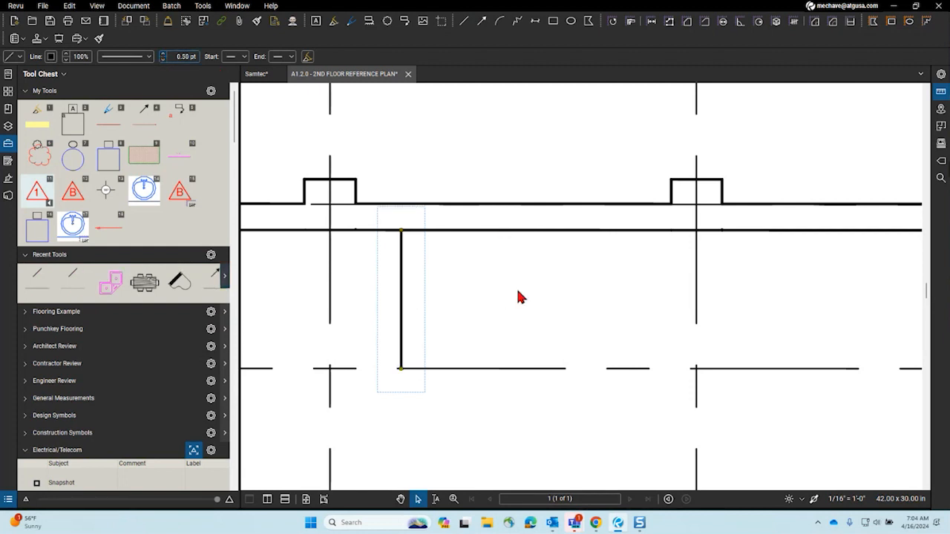
# - Draw a second 0.50 pt black line parallel to the first, one wall thickness to its right, ending at the same grid line
pyautogui.moveTo(518, 289); pyautogui.dragTo(448, 280)
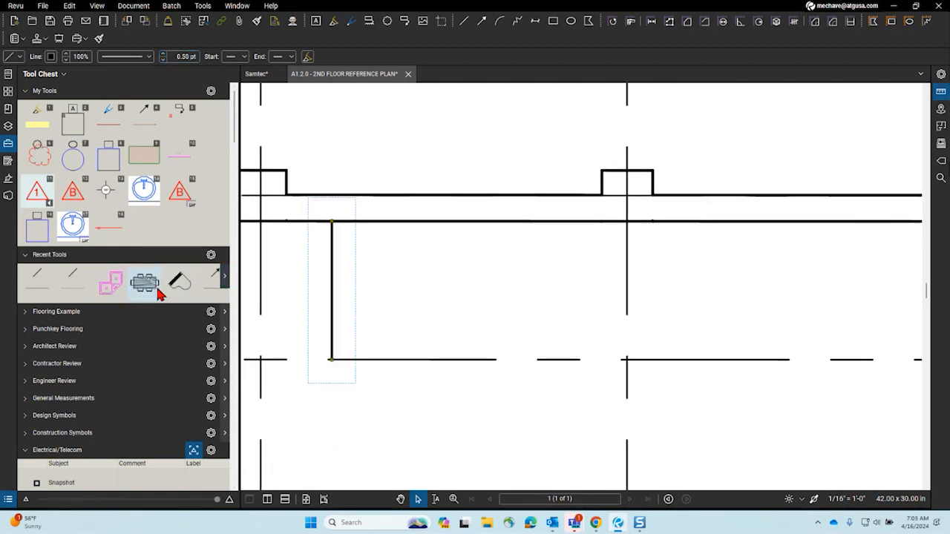
pyautogui.click(40, 279)
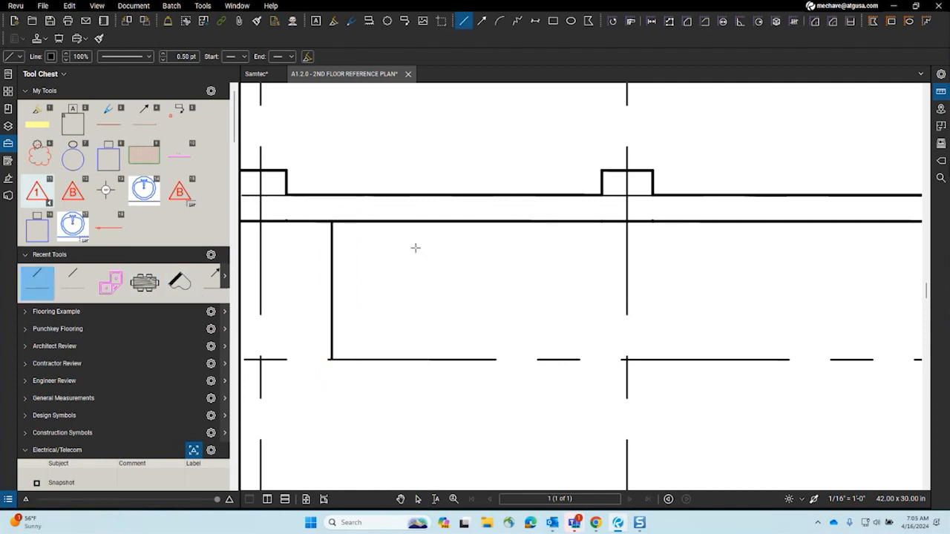
pyautogui.click(357, 222)
pyautogui.click(357, 359)
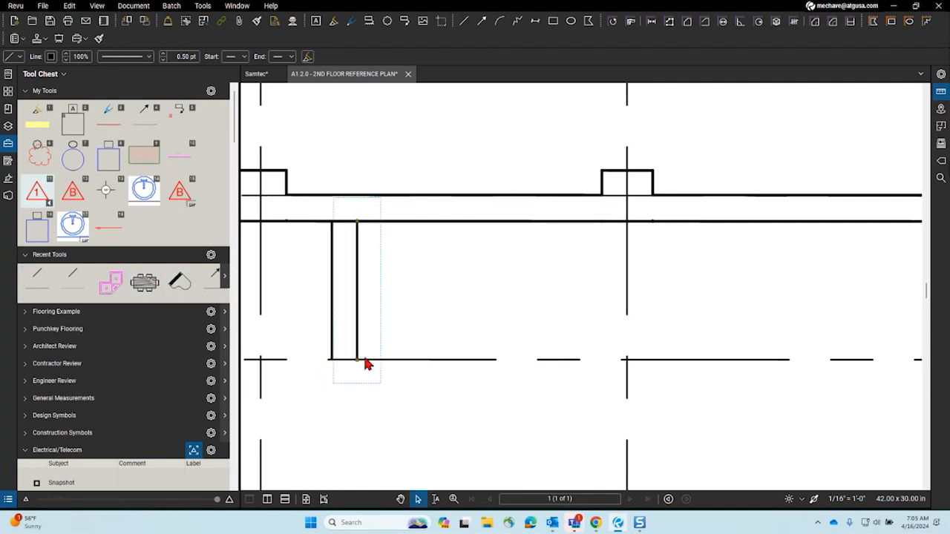
pyautogui.press('Escape')
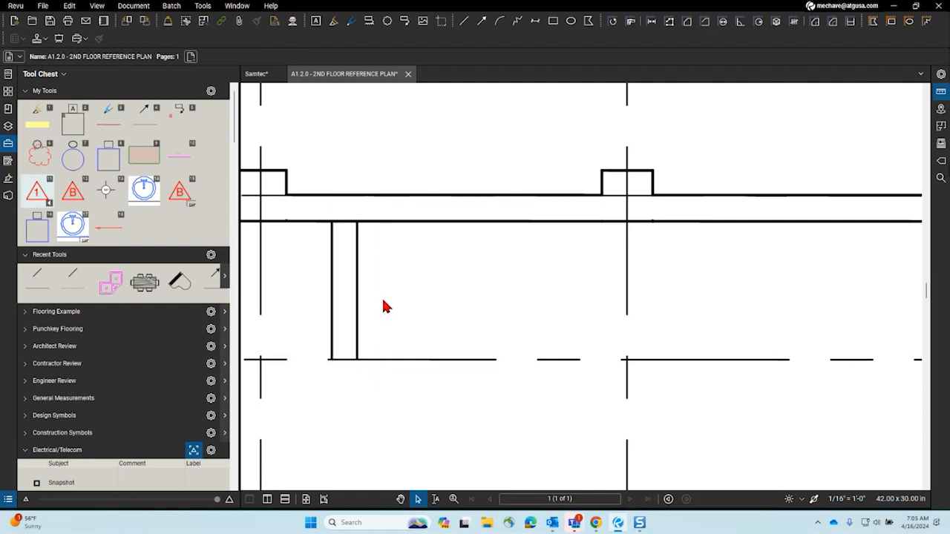
pyautogui.scroll(-3, 468, 293)
pyautogui.scroll(2, 495, 308)
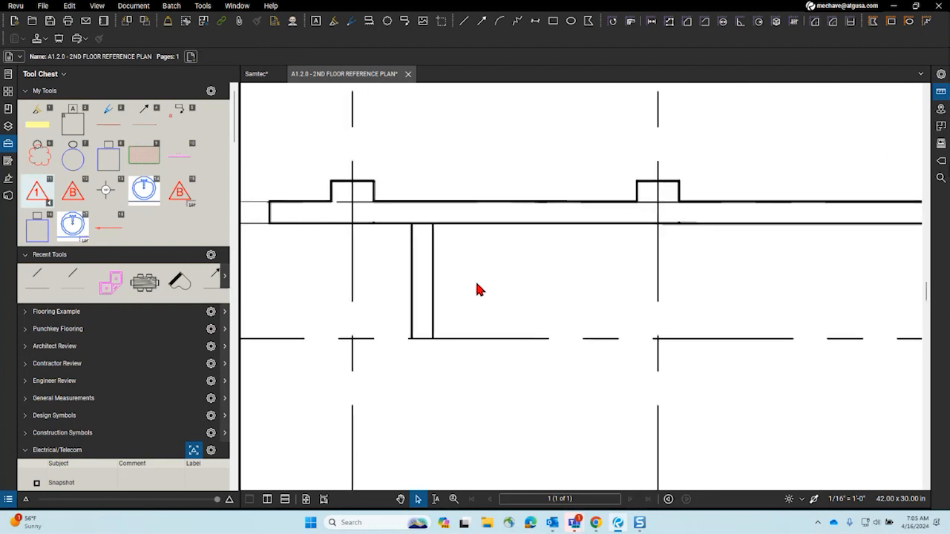
pyautogui.press('l')
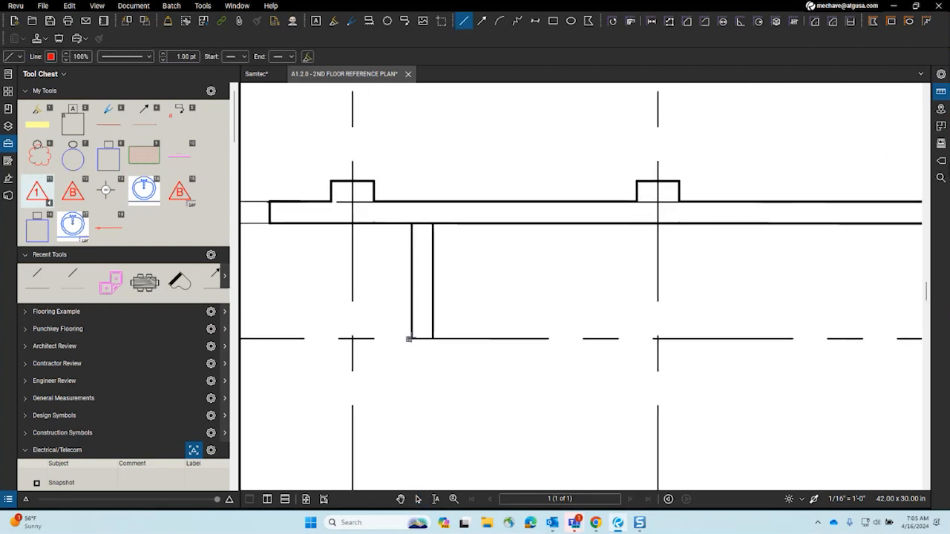
pyautogui.scroll(2, 410, 339)
pyautogui.click(413, 329)
pyautogui.click(467, 329)
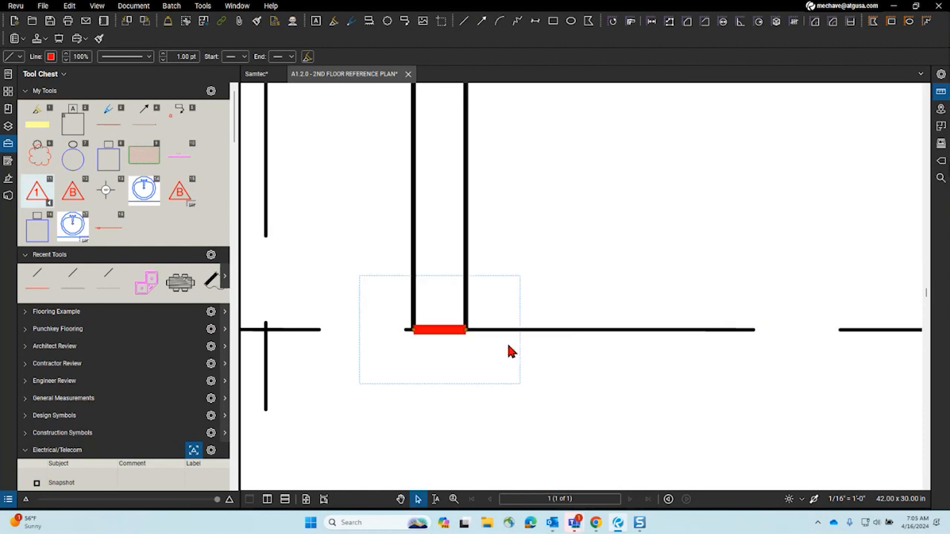
pyautogui.press('Delete')
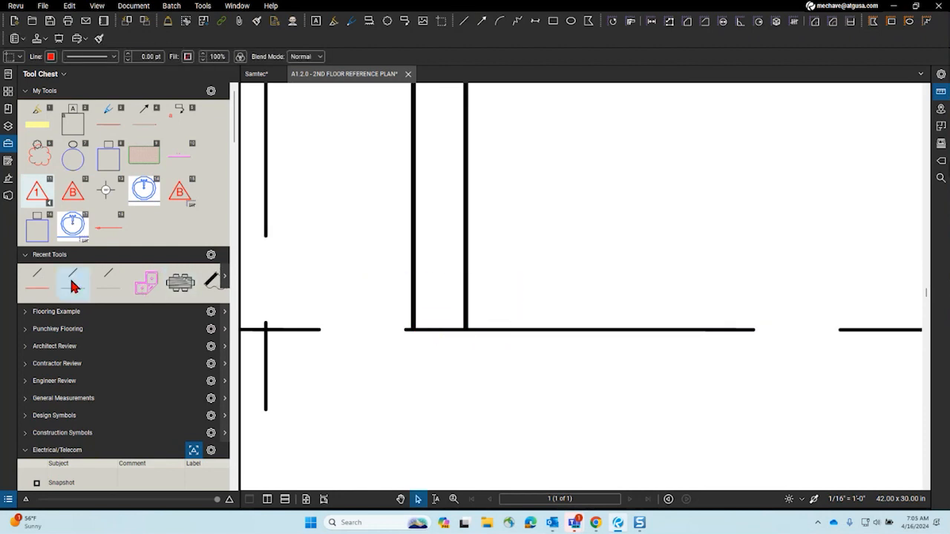
# - Close the lower end of the new wall with a 0.50 pt black line between its two vertical edges
pyautogui.click(73, 285)
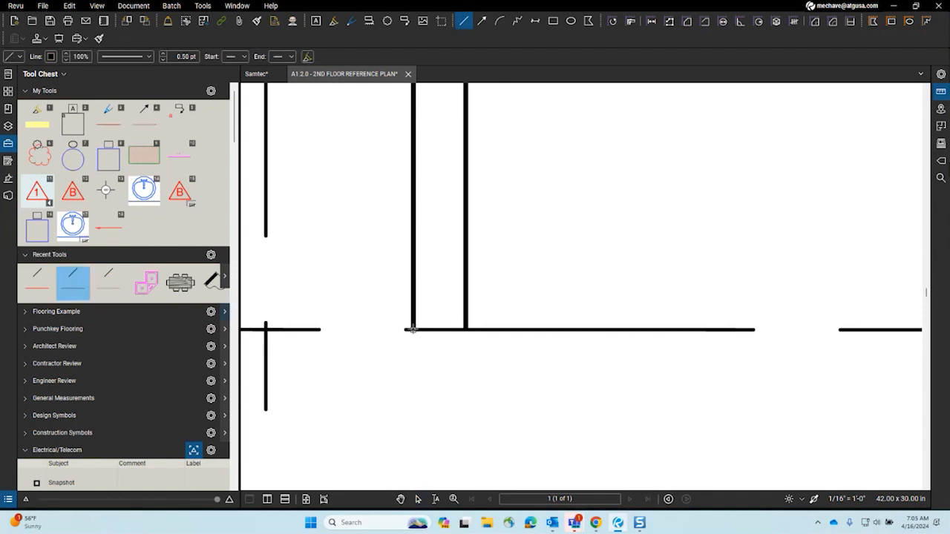
pyautogui.click(467, 329)
pyautogui.click(490, 390)
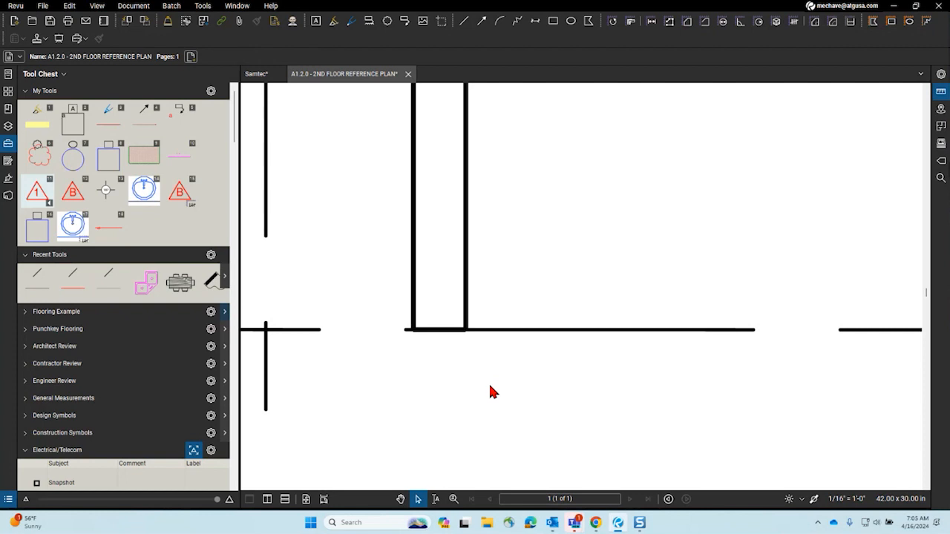
pyautogui.click(443, 337)
pyautogui.scroll(-2, 443, 338)
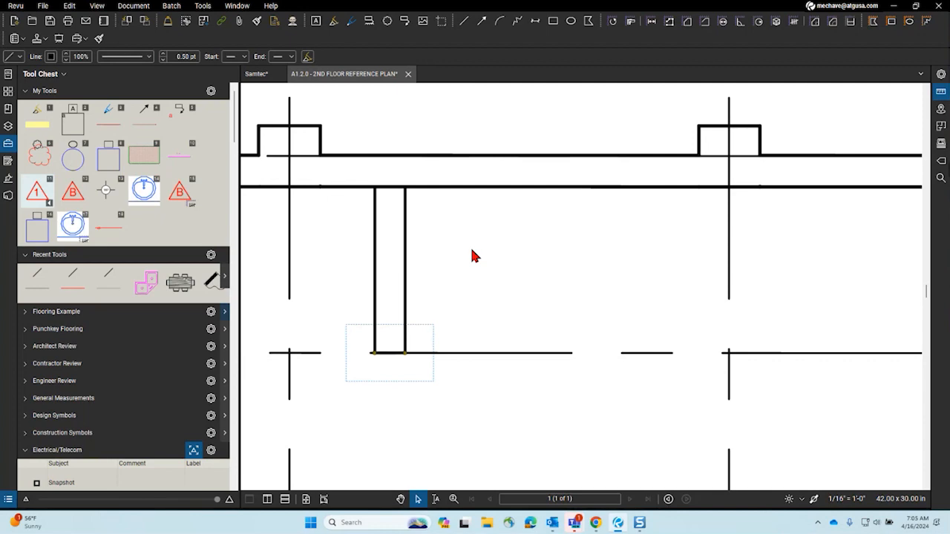
# - Locate the swing door in the exterior wall below the large open room and examine its jambs, leaf and swing
pyautogui.scroll(-4, 473, 256)
pyautogui.moveTo(499, 272)
pyautogui.mouseDown()
pyautogui.moveTo(502, 282)
pyautogui.moveTo(416, 279)
pyautogui.mouseUp()
pyautogui.moveTo(568, 320)
pyautogui.mouseDown()
pyautogui.moveTo(432, 268)
pyautogui.moveTo(499, 195)
pyautogui.mouseUp()
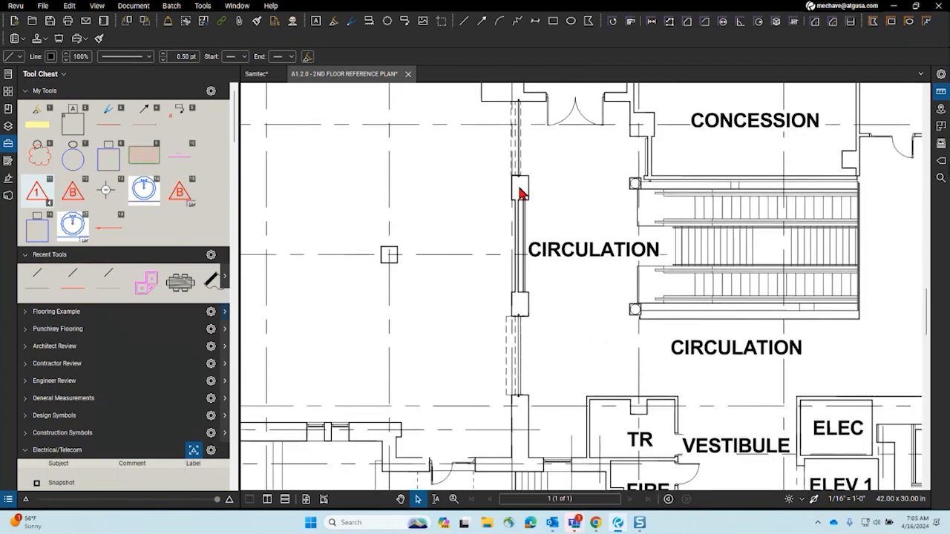
pyautogui.moveTo(472, 471); pyautogui.dragTo(503, 326)
pyautogui.scroll(4, 504, 331)
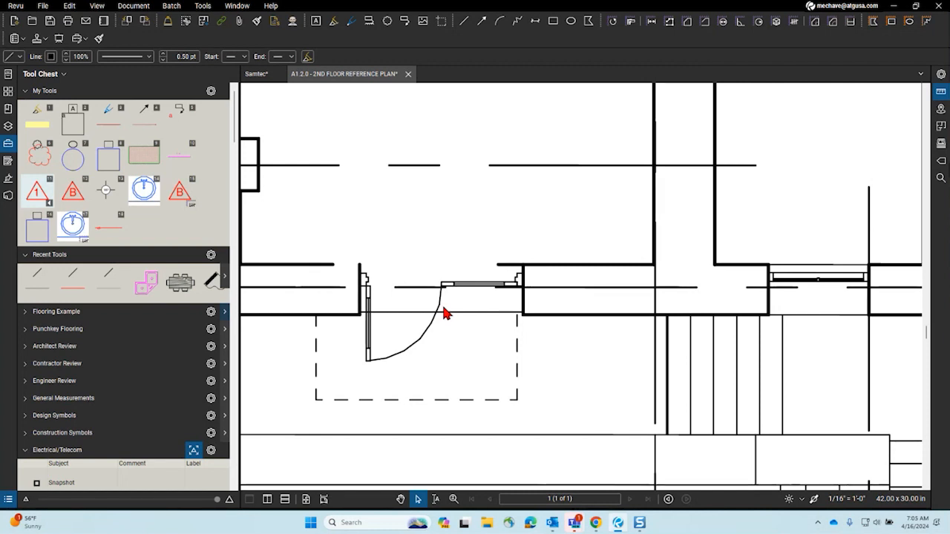
pyautogui.scroll(3, 369, 300)
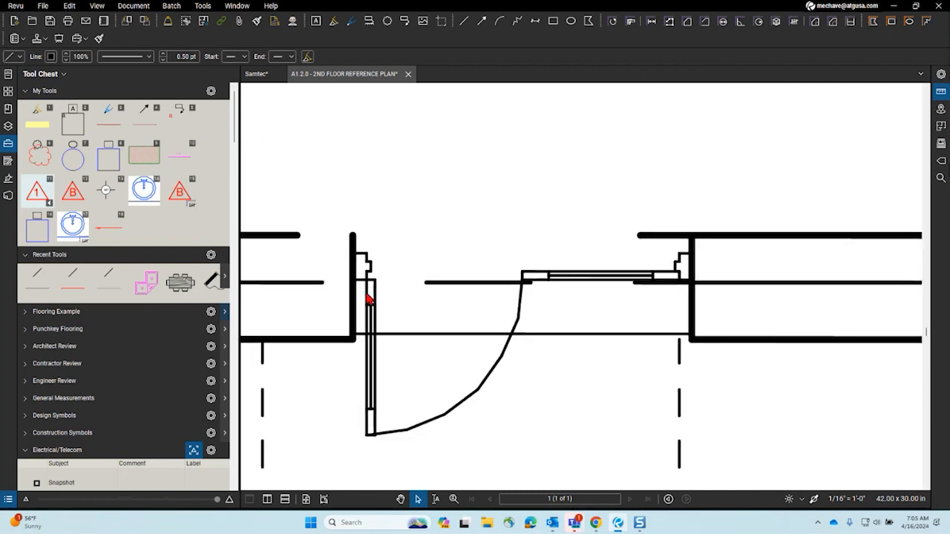
pyautogui.scroll(-6, 451, 297)
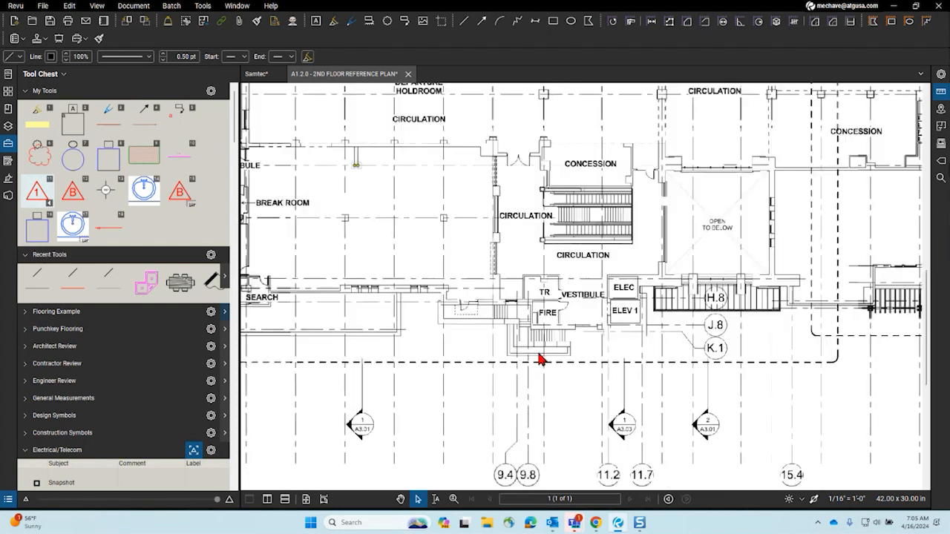
pyautogui.scroll(-4, 547, 284)
pyautogui.scroll(6, 746, 333)
pyautogui.scroll(-2, 582, 299)
pyautogui.scroll(-1, 564, 320)
pyautogui.scroll(4, 435, 299)
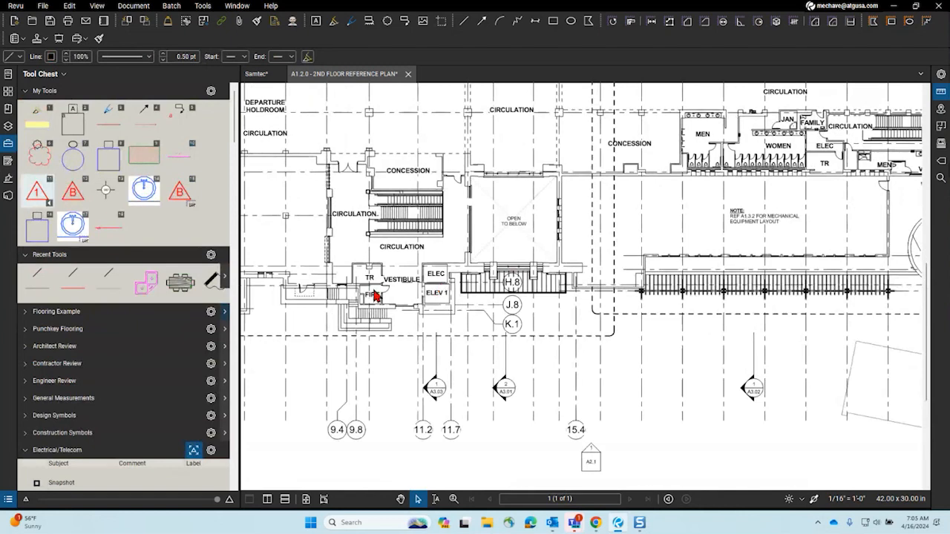
pyautogui.scroll(1, 431, 293)
pyautogui.scroll(4, 394, 320)
pyautogui.scroll(5, 486, 334)
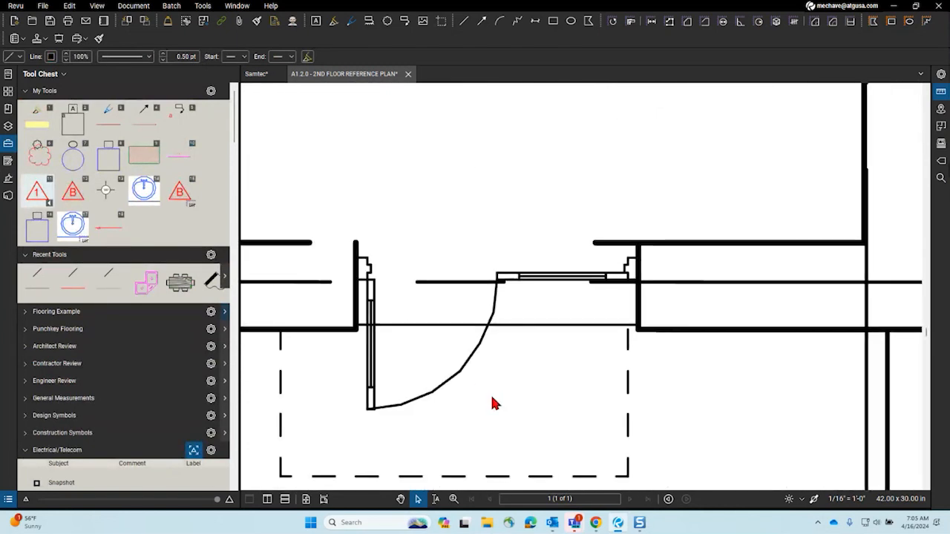
pyautogui.click(464, 21)
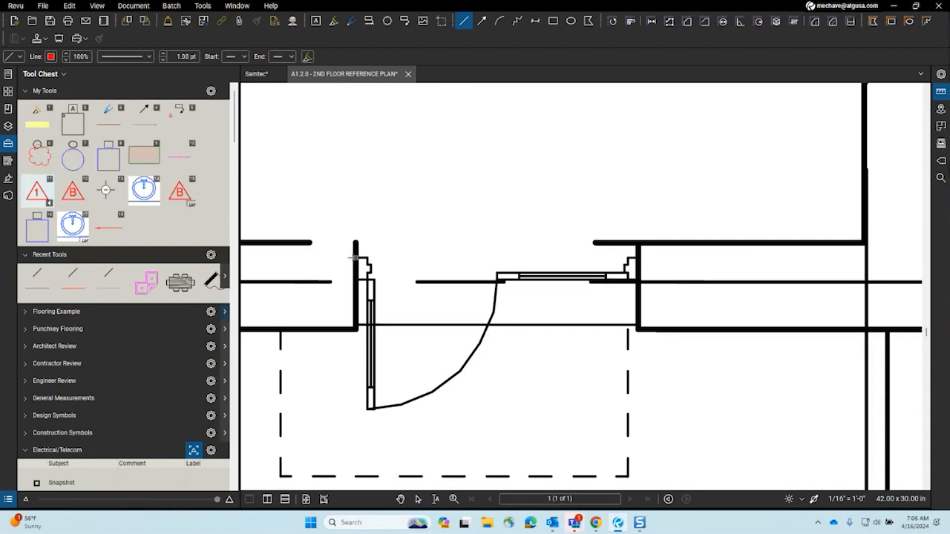
pyautogui.moveTo(356, 257); pyautogui.dragTo(364, 259)
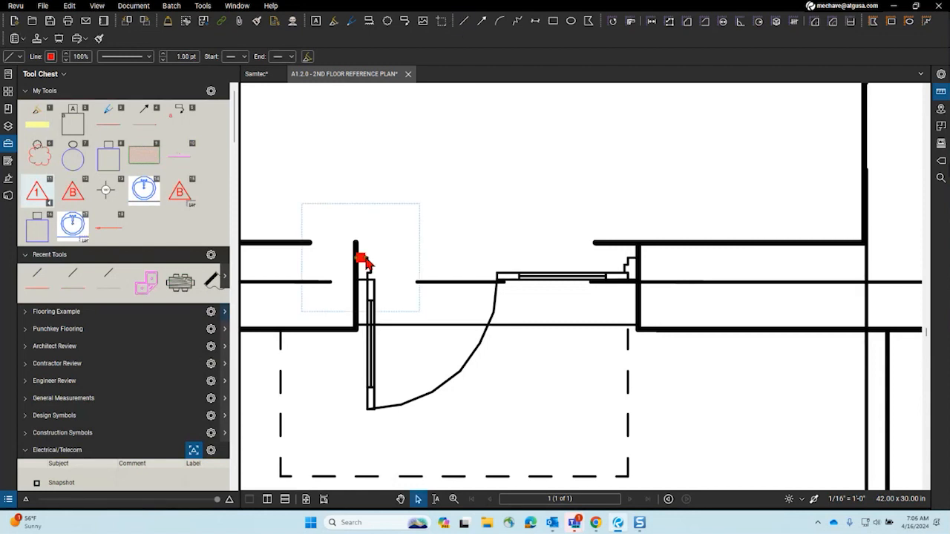
pyautogui.press('Delete')
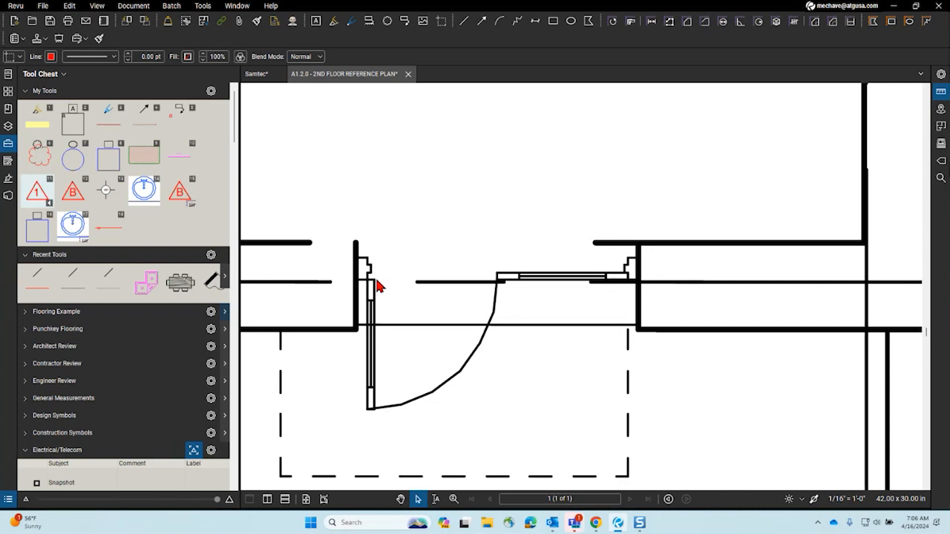
# - Draw a red 0.25 pt line along the upper edge of the glazing in the wall opening between FIRE and ELEV 1
pyautogui.scroll(-4, 378, 277)
pyautogui.moveTo(861, 420); pyautogui.dragTo(469, 236)
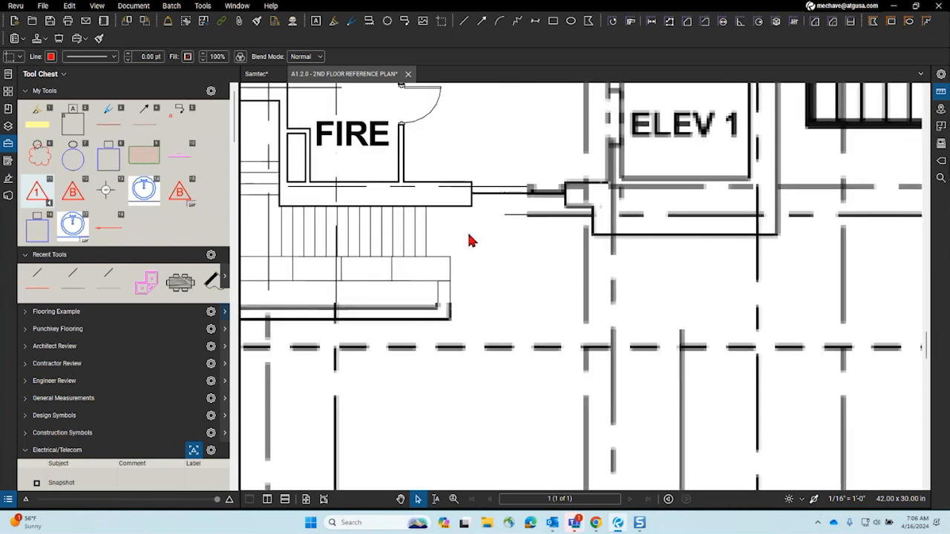
pyautogui.scroll(4, 510, 185)
pyautogui.scroll(2, 510, 190)
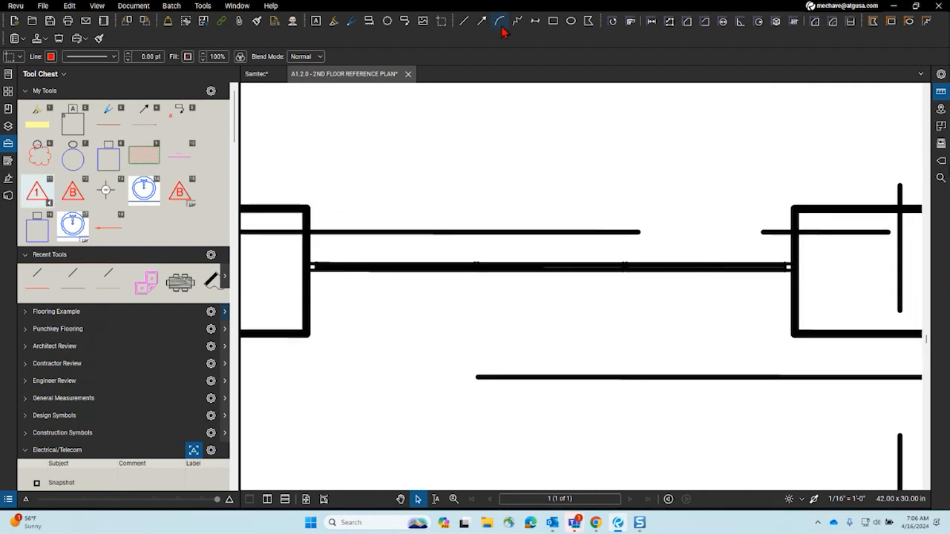
pyautogui.click(464, 21)
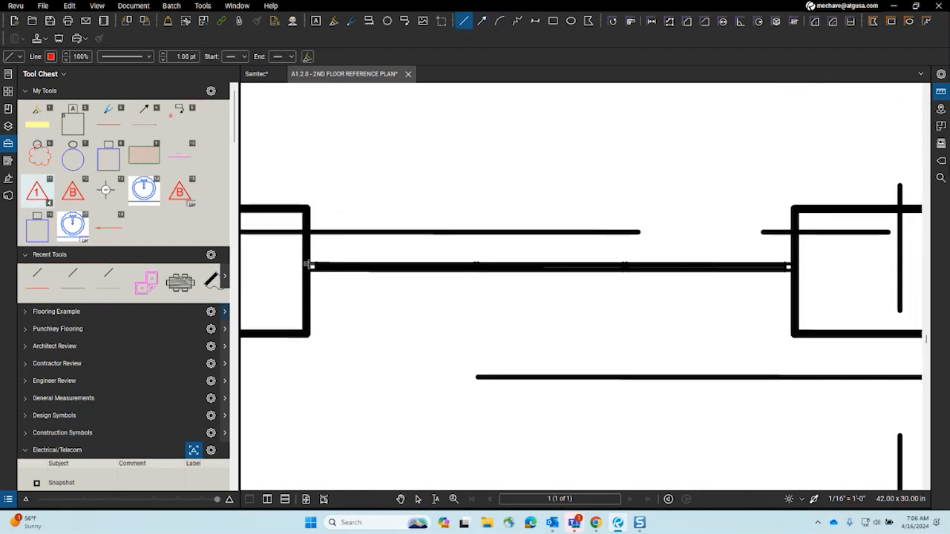
pyautogui.click(164, 59)
pyautogui.click(309, 265)
pyautogui.click(793, 265)
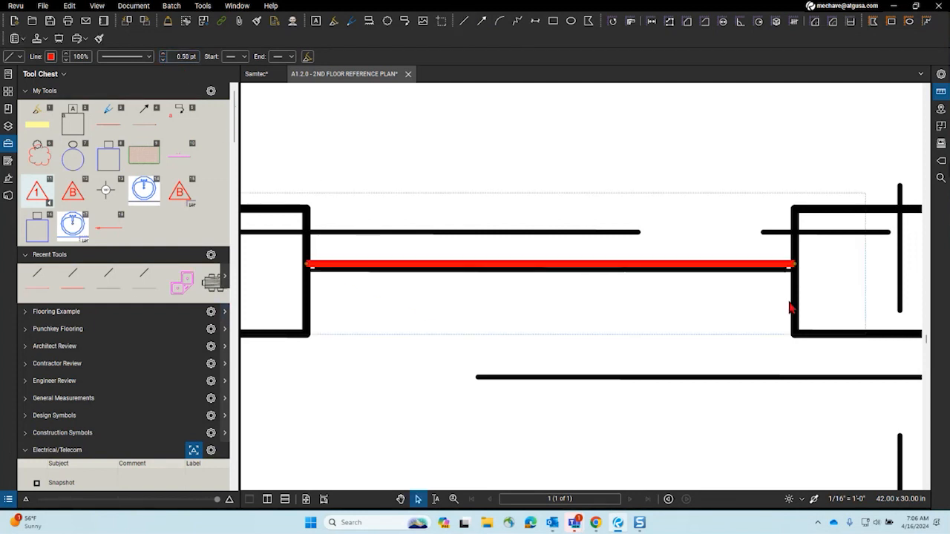
pyautogui.click(164, 61)
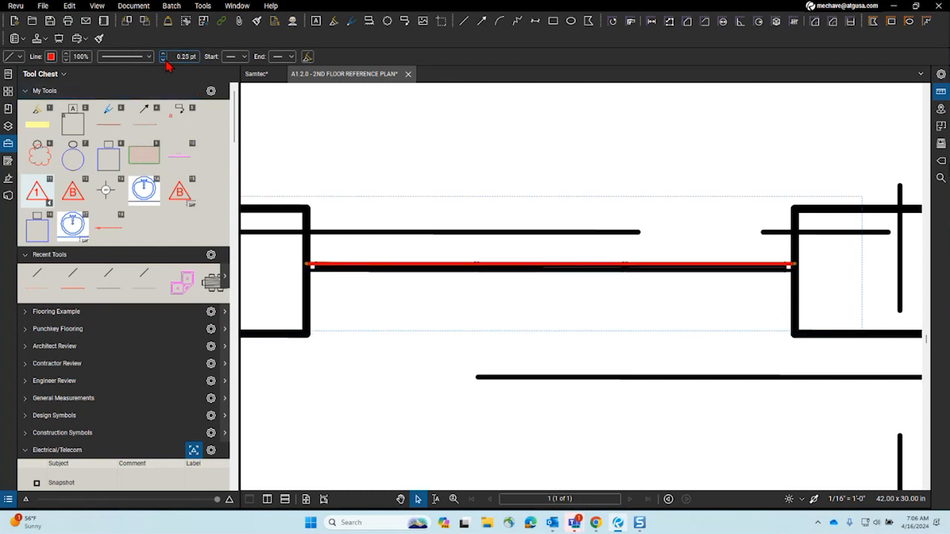
# - Draw a second red 0.25 pt line along the lower edge of the same glazing, spanning jamb to jamb
pyautogui.click(463, 20)
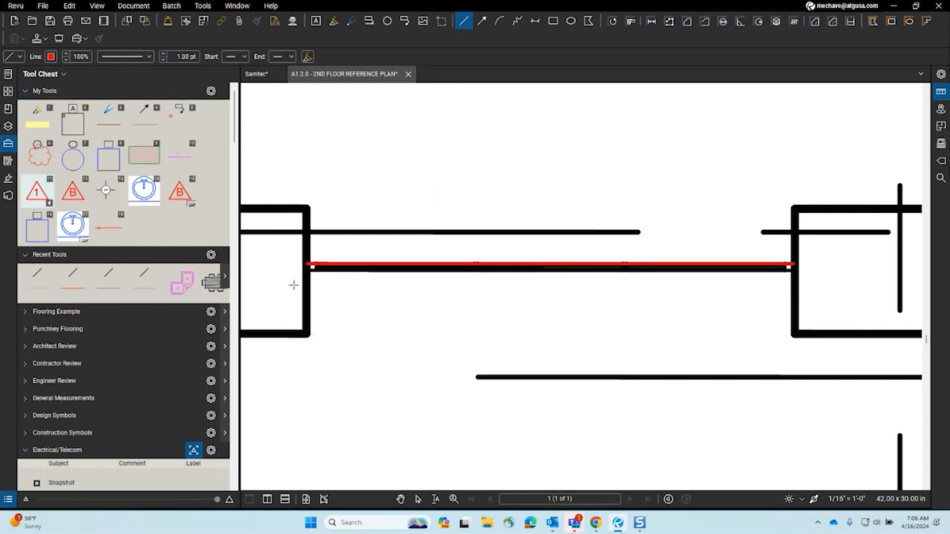
pyautogui.click(307, 265)
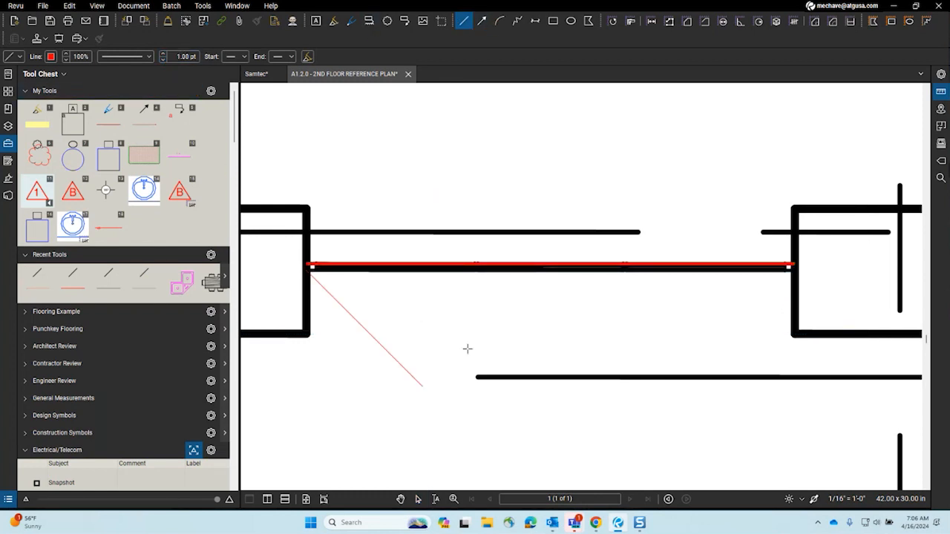
pyautogui.click(793, 269)
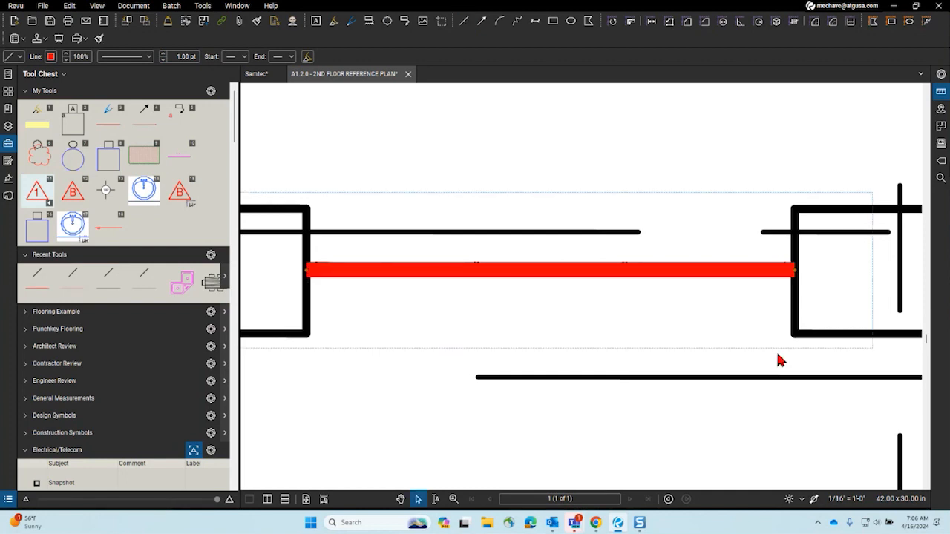
pyautogui.click(164, 60)
pyautogui.click(164, 60)
pyautogui.click(163, 60)
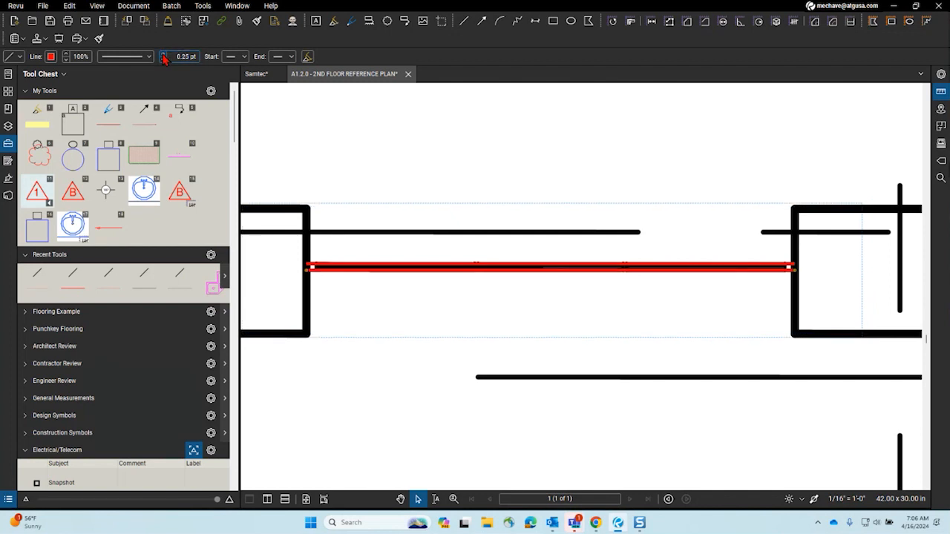
pyautogui.press('Escape')
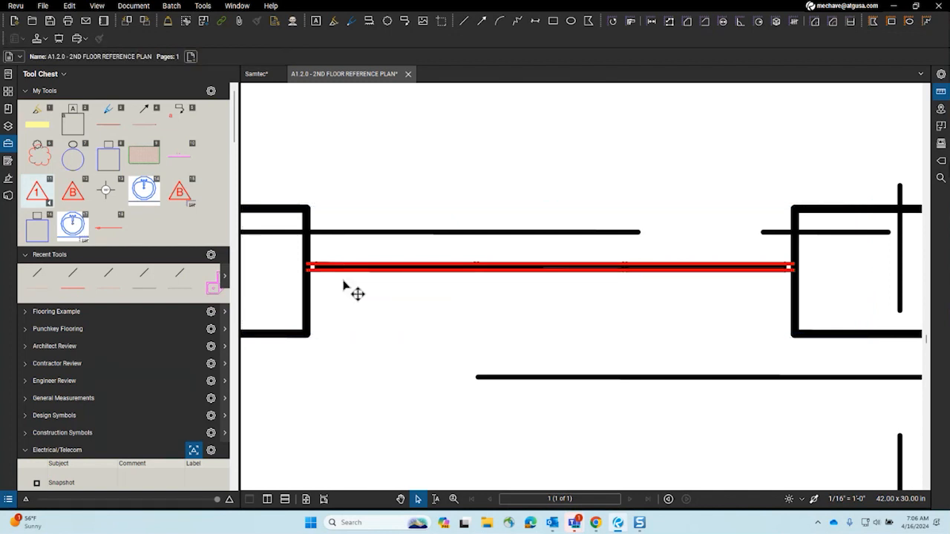
# - Select both red glazing lines in the wall opening and group them into one markup
pyautogui.scroll(-3, 334, 297)
pyautogui.moveTo(297, 223)
pyautogui.mouseDown()
pyautogui.moveTo(594, 366)
pyautogui.moveTo(579, 334)
pyautogui.mouseUp()
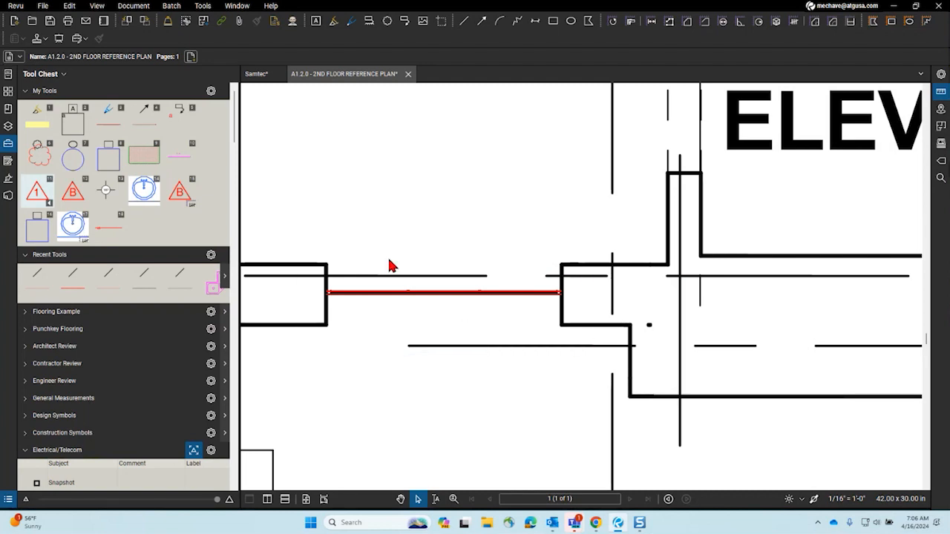
pyautogui.scroll(-3, 393, 264)
pyautogui.moveTo(429, 248); pyautogui.dragTo(630, 351)
pyautogui.scroll(5, 539, 314)
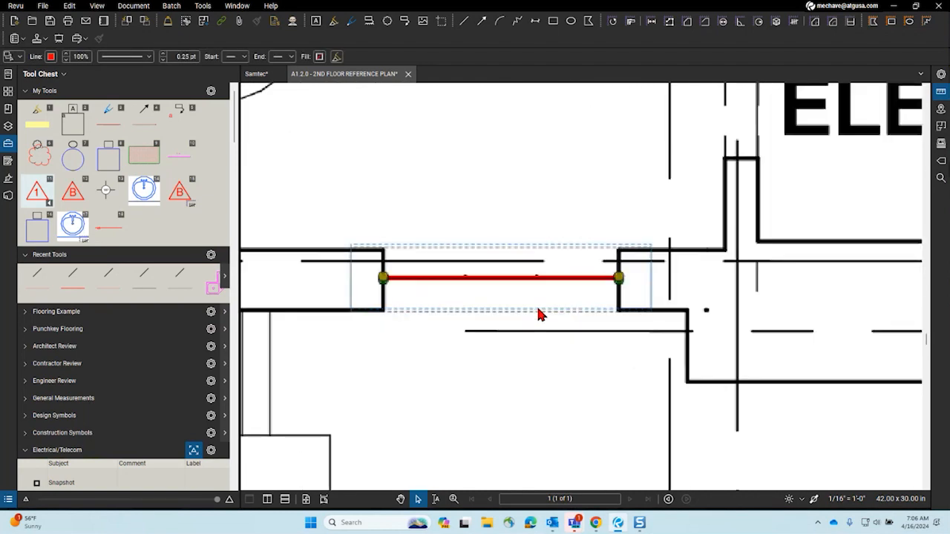
pyautogui.rightClick(490, 280)
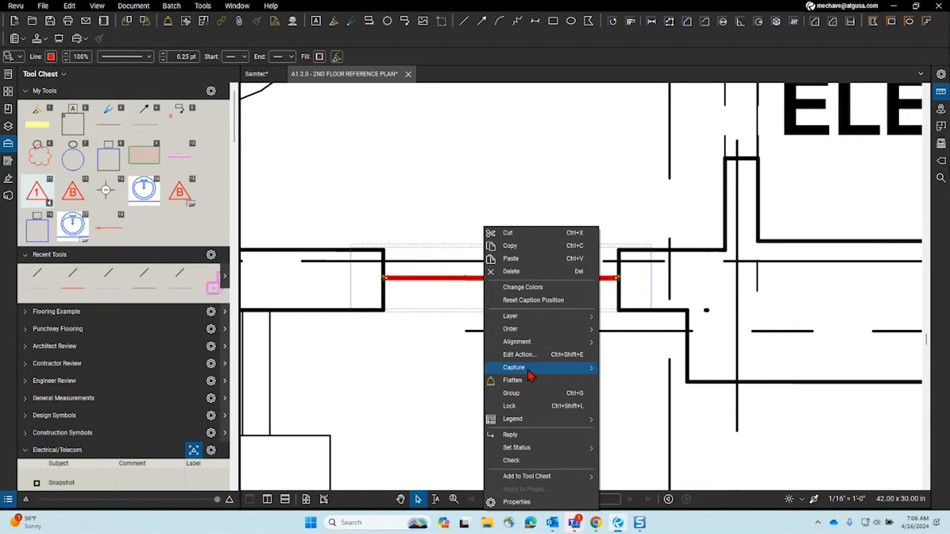
pyautogui.click(531, 405)
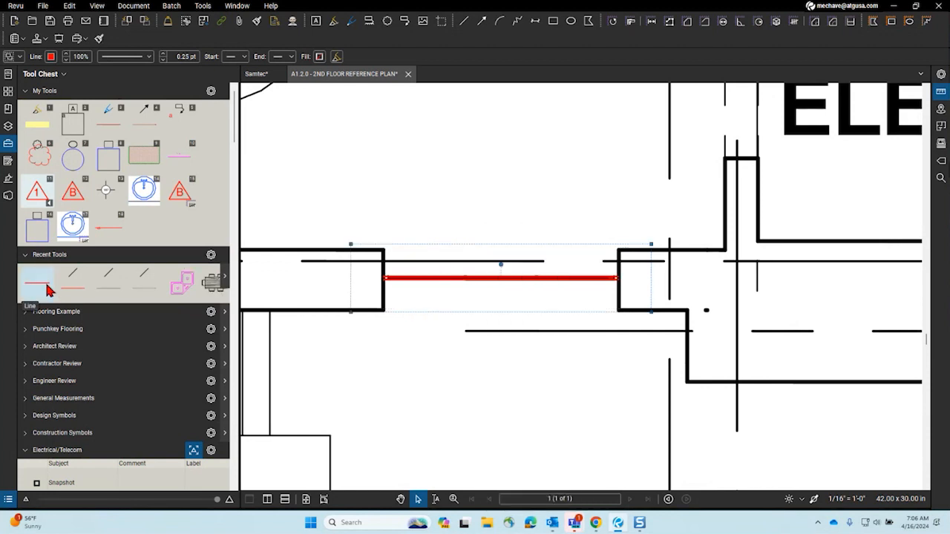
# - Review the Dynamic Tool Set Scaler of the Flooring Example tool set without applying a scale, and deselect the glazing group
pyautogui.click(211, 313)
pyautogui.click(235, 357)
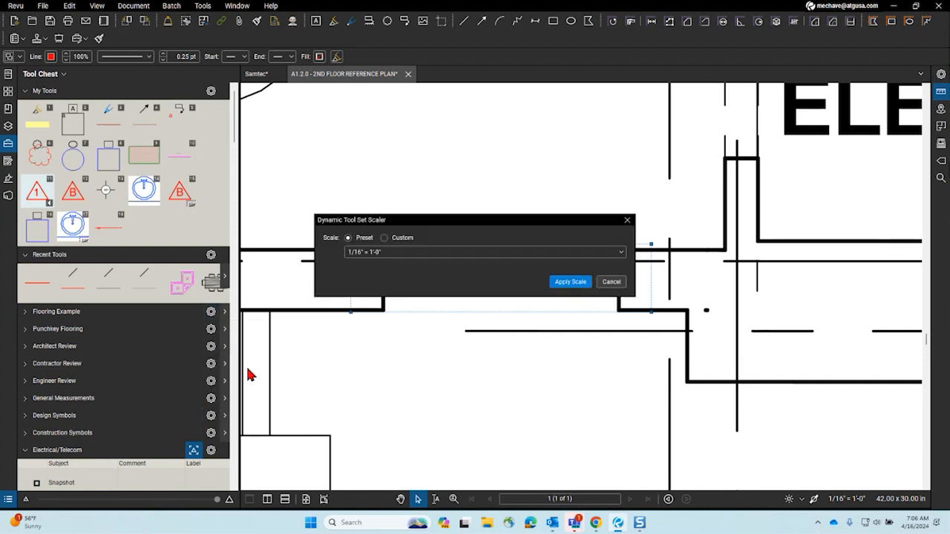
pyautogui.click(620, 286)
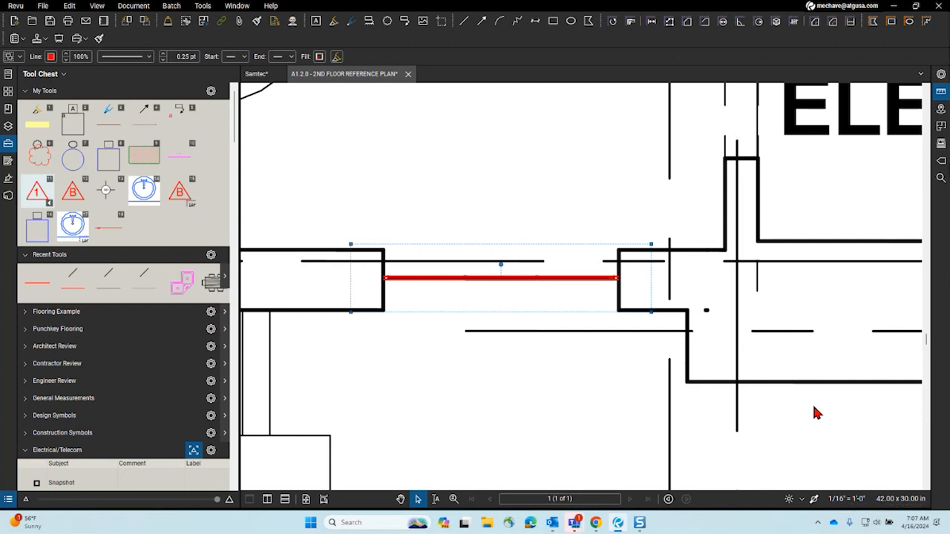
pyautogui.scroll(-2, 534, 327)
pyautogui.moveTo(535, 328)
pyautogui.mouseDown()
pyautogui.moveTo(346, 291)
pyautogui.moveTo(413, 297)
pyautogui.mouseUp()
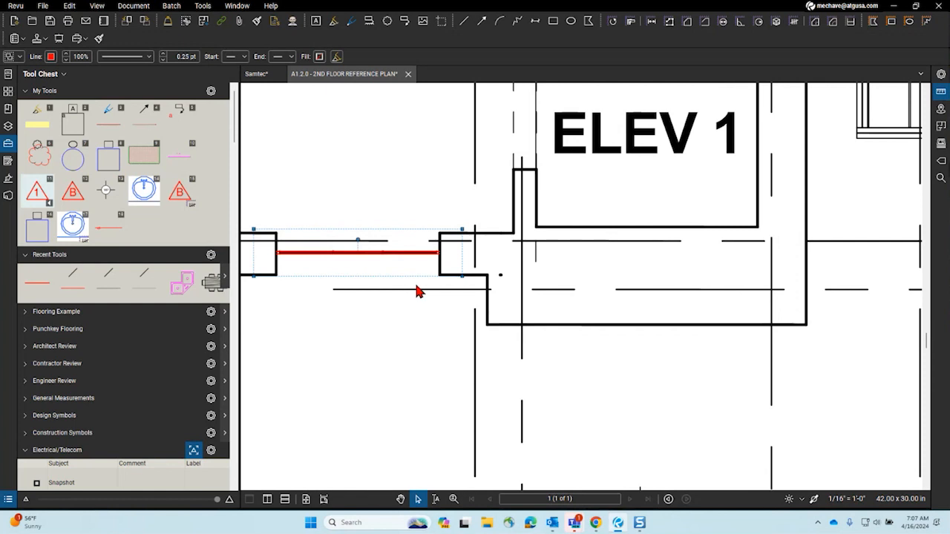
pyautogui.click(398, 184)
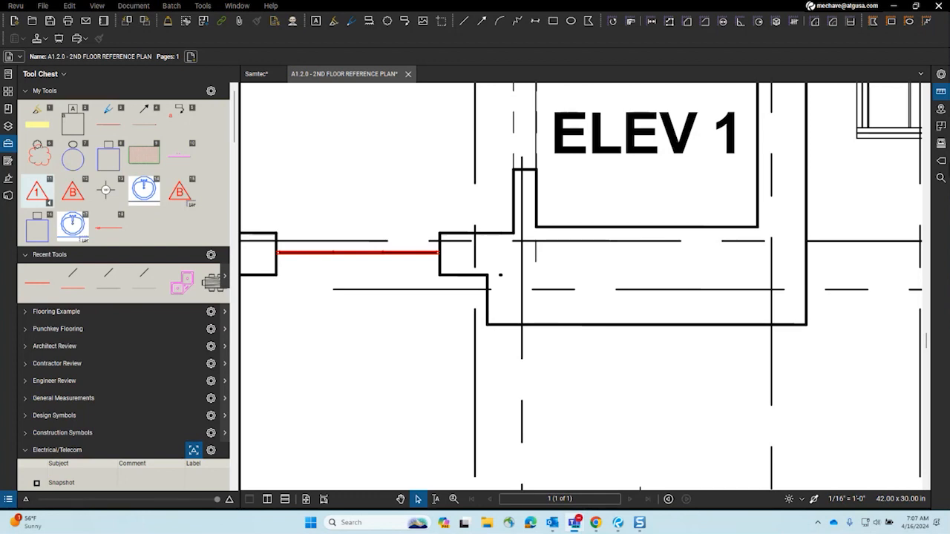
# - Add a red 12 pt Helvetica text box reading MCR in the open area below CONCESSION, enlarged to hold the text on one line
pyautogui.scroll(-3, 376, 215)
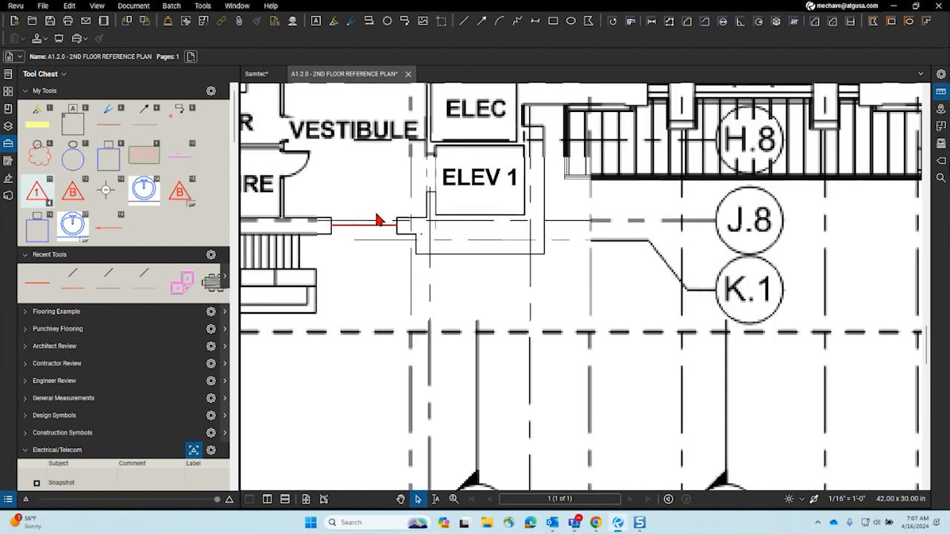
pyautogui.scroll(-6, 425, 259)
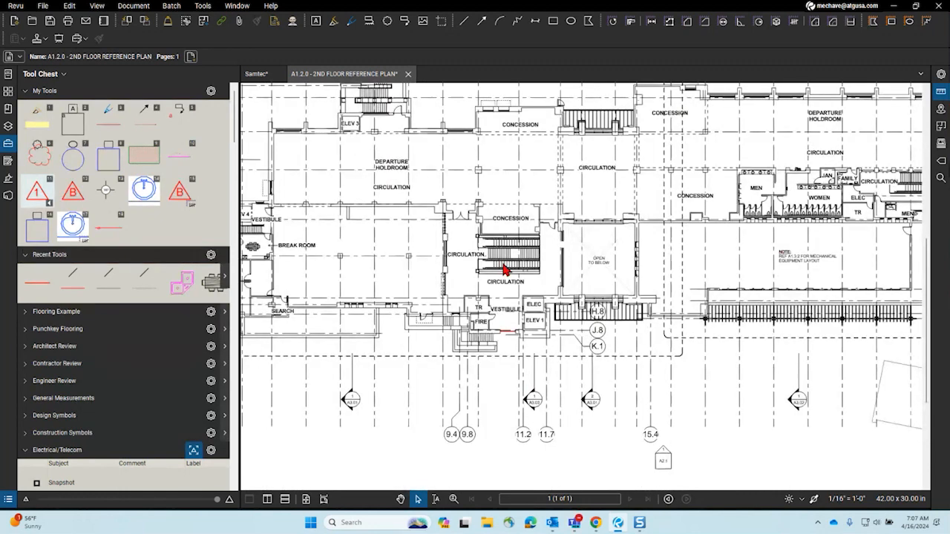
pyautogui.scroll(8, 423, 259)
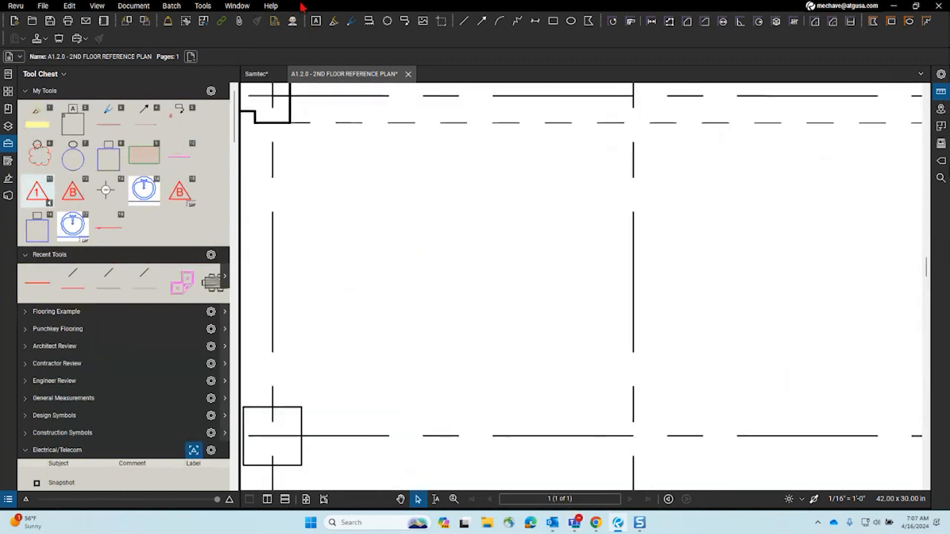
pyautogui.press('t')
pyautogui.moveTo(373, 208); pyautogui.dragTo(440, 268)
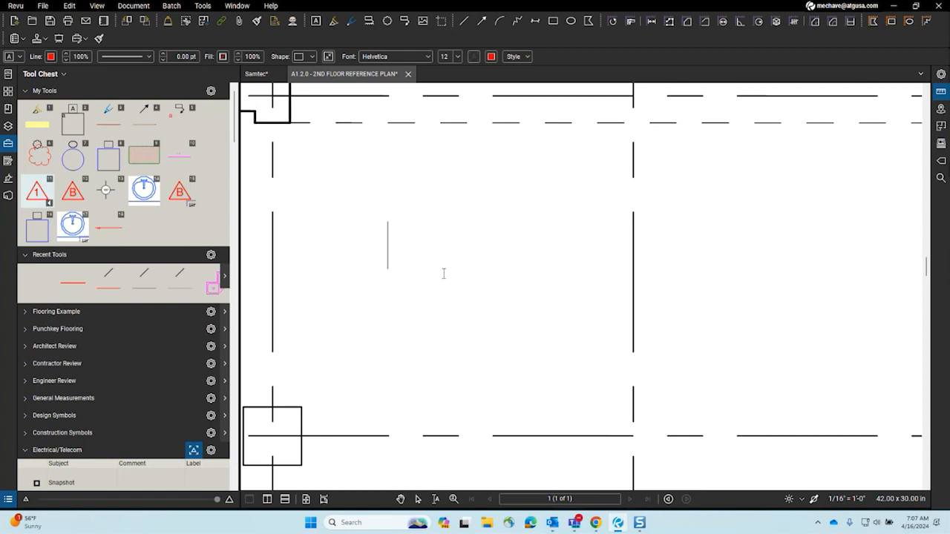
pyautogui.write('M')
pyautogui.press('Return')
pyautogui.write('C')
pyautogui.press('Return')
pyautogui.write('R')
pyautogui.click(477, 289)
pyautogui.moveTo(445, 300); pyautogui.dragTo(526, 255)
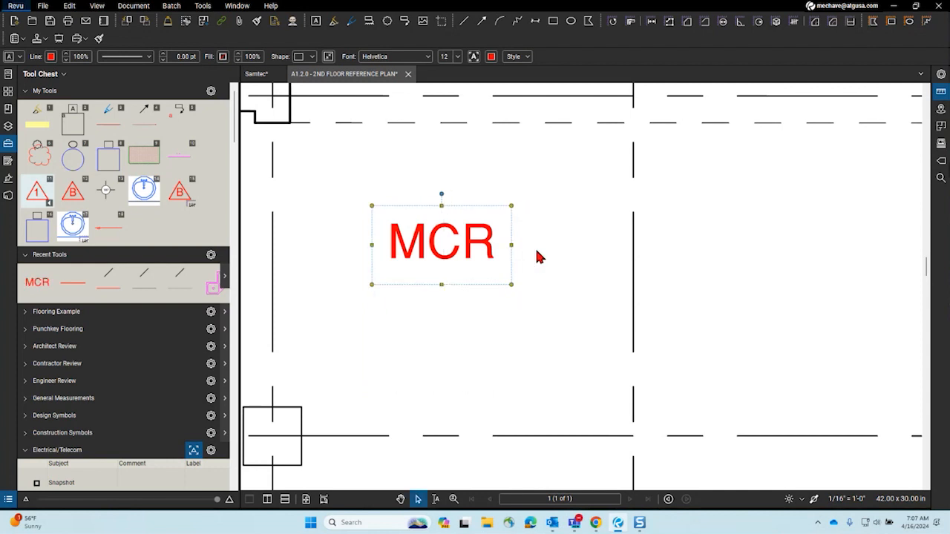
# - Try font size 16 on the MCR text, and set it back to 12
pyautogui.click(458, 56)
pyautogui.click(454, 108)
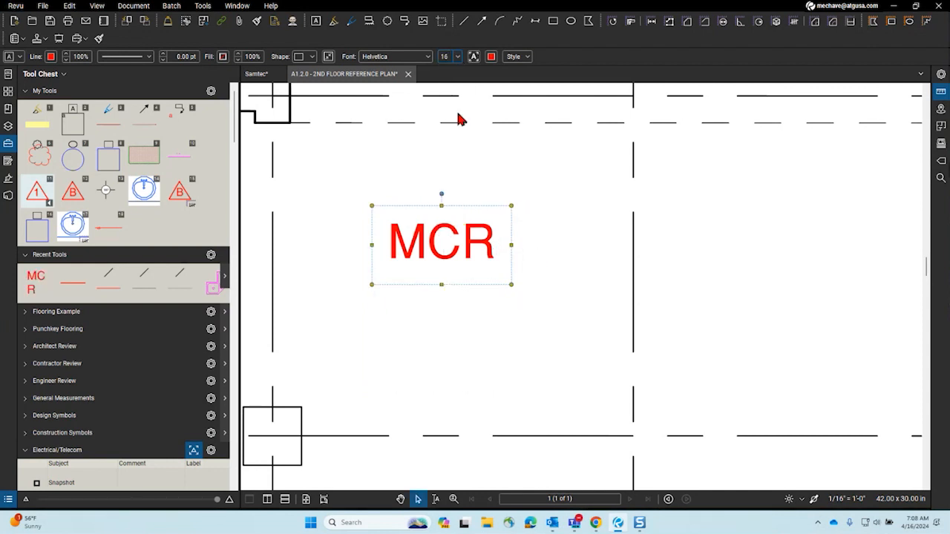
pyautogui.click(457, 57)
pyautogui.click(455, 84)
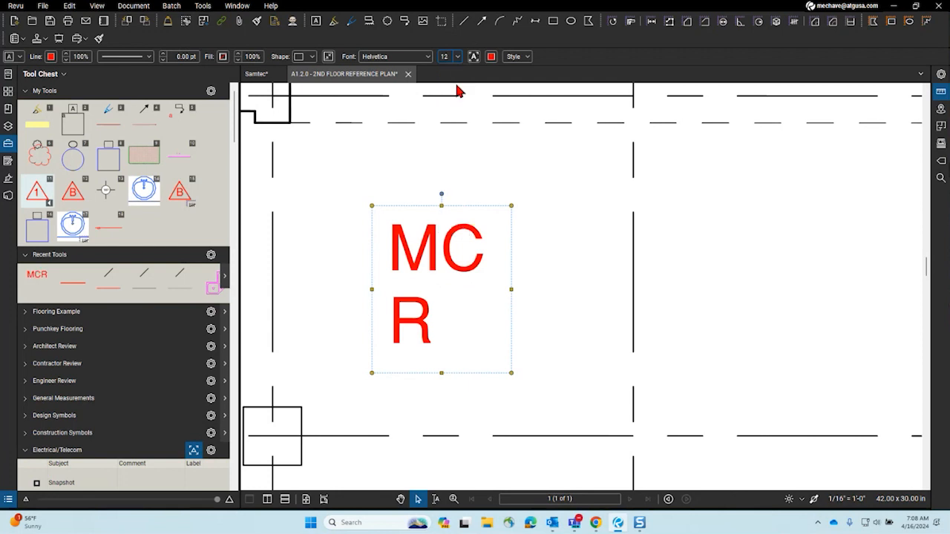
pyautogui.click(528, 271)
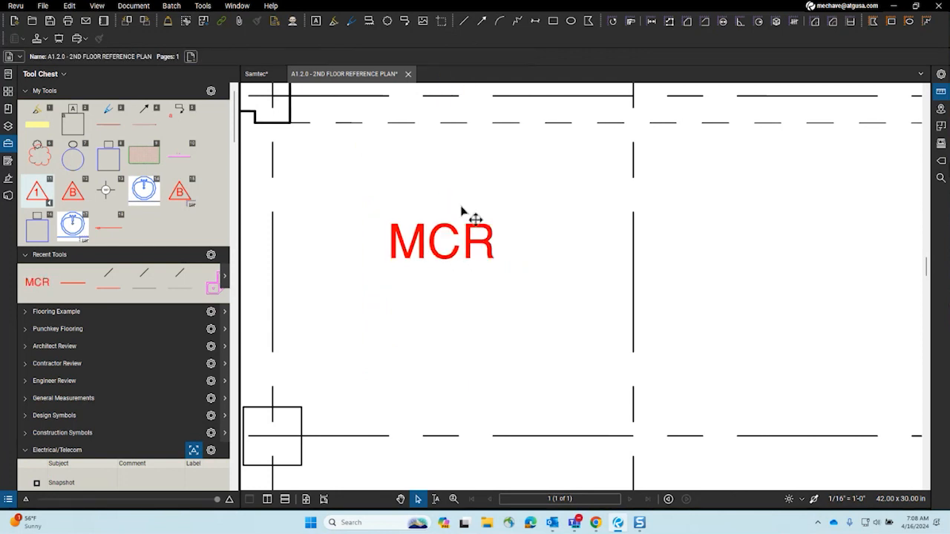
# - Frame the MCR text with a red rectangle that has a 1.00 pt outline
pyautogui.moveTo(464, 209); pyautogui.dragTo(474, 235)
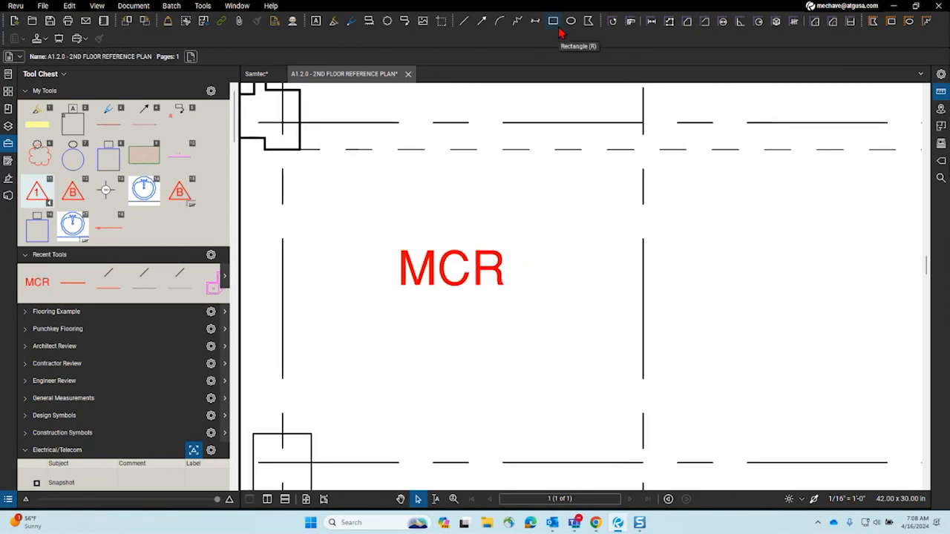
pyautogui.click(559, 28)
pyautogui.moveTo(384, 235); pyautogui.dragTo(522, 304)
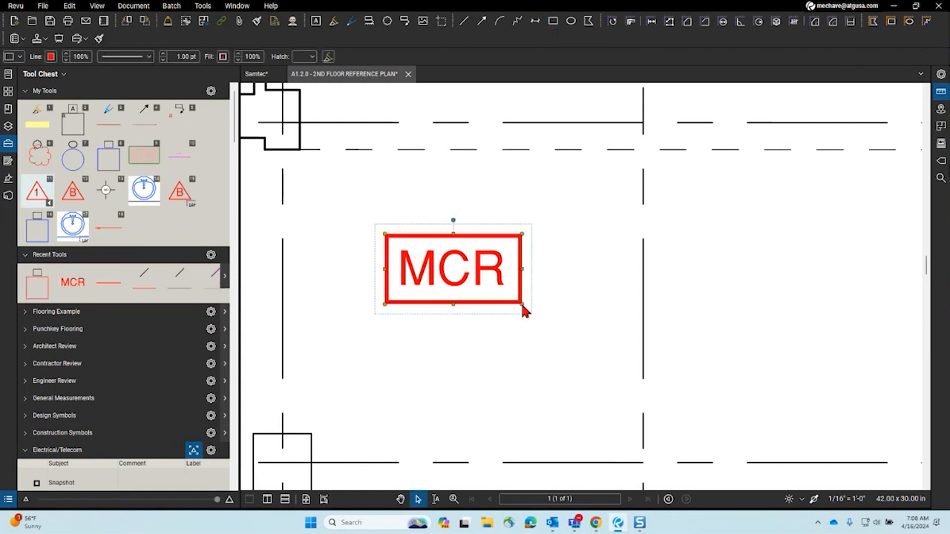
pyautogui.click(552, 279)
# - Try moving the MCR text on its own out of its red rectangle
pyautogui.scroll(-1, 550, 274)
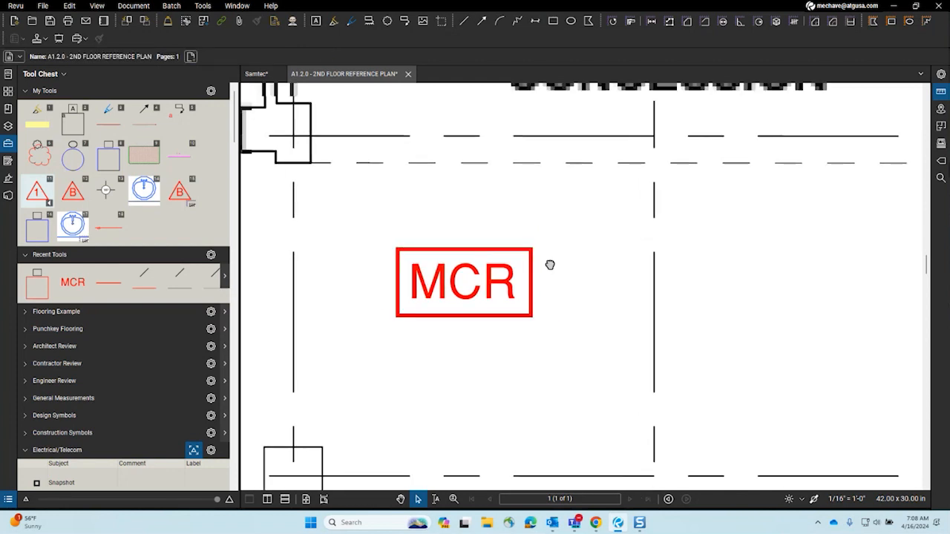
pyautogui.scroll(2, 482, 312)
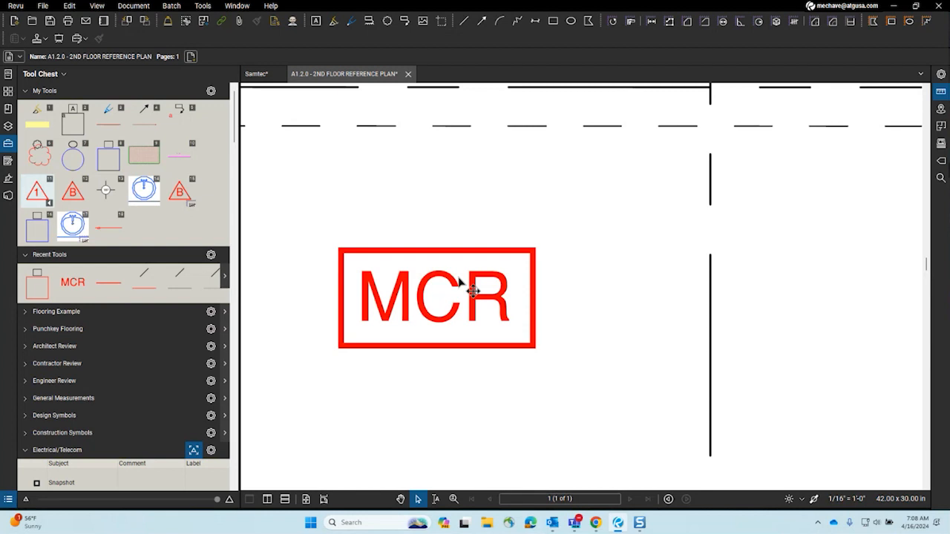
pyautogui.click(461, 282)
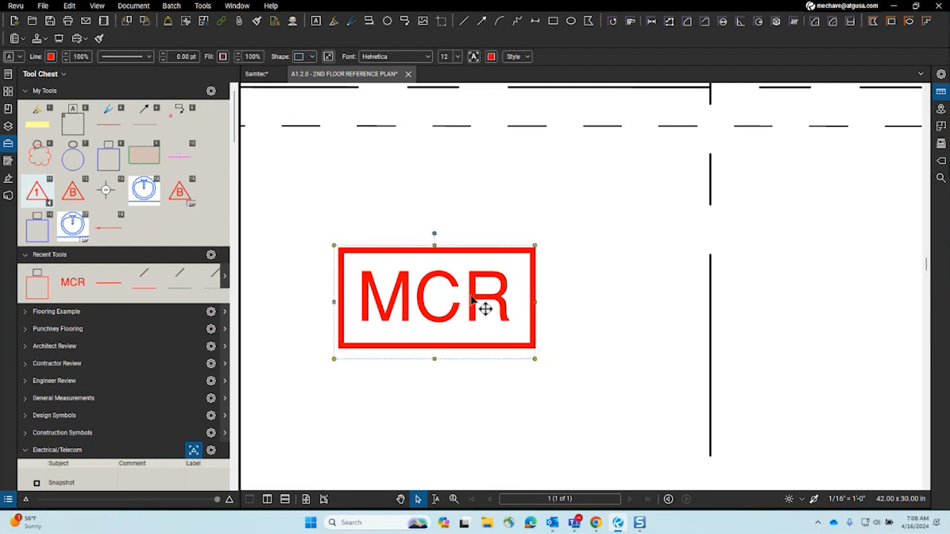
pyautogui.click(591, 301)
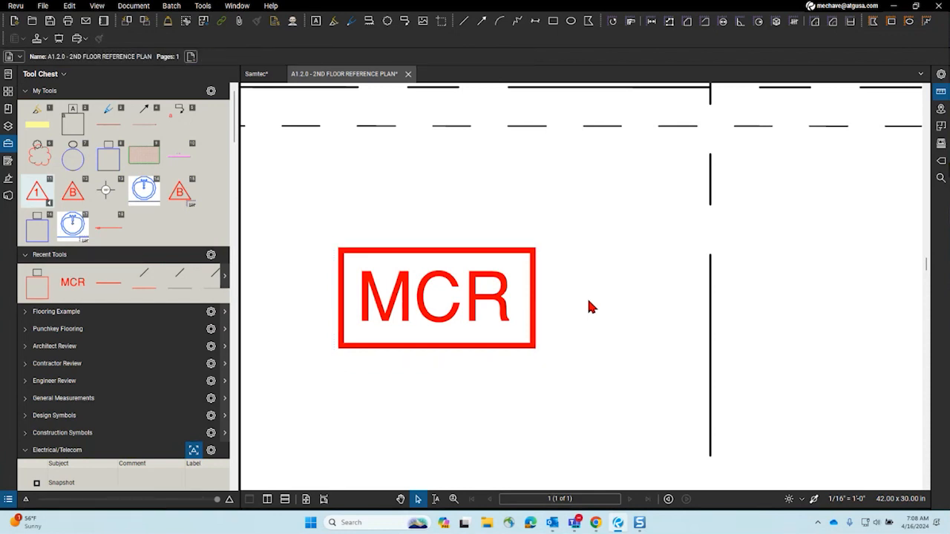
pyautogui.click(487, 301)
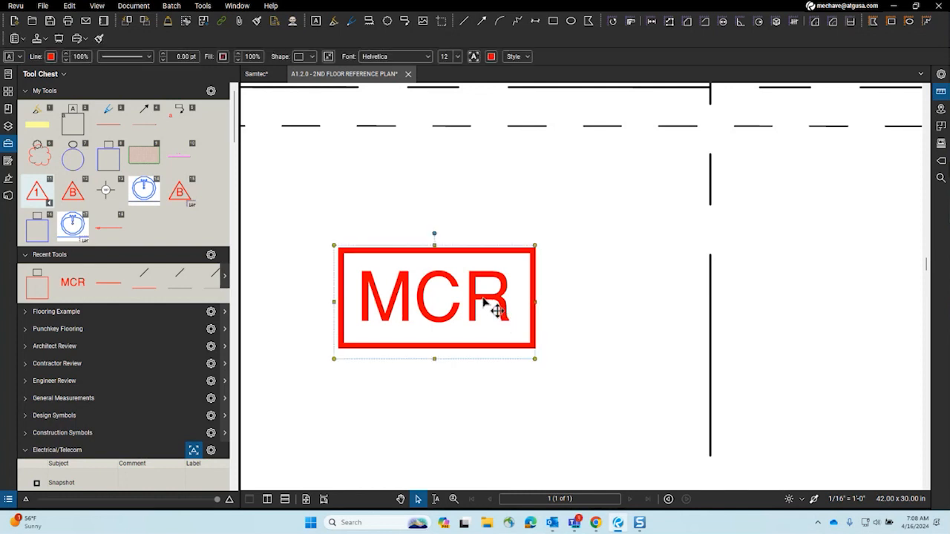
pyautogui.click(591, 308)
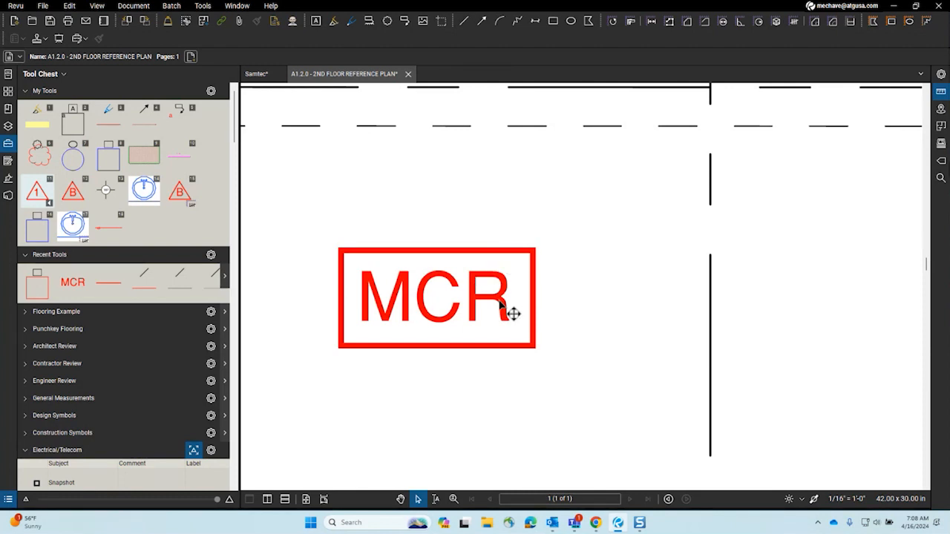
pyautogui.moveTo(299, 198); pyautogui.dragTo(562, 445)
pyautogui.moveTo(475, 296)
pyautogui.mouseDown()
pyautogui.moveTo(520, 300)
pyautogui.moveTo(534, 314)
pyautogui.moveTo(620, 215)
pyautogui.moveTo(648, 209)
pyautogui.moveTo(529, 252)
pyautogui.mouseUp()
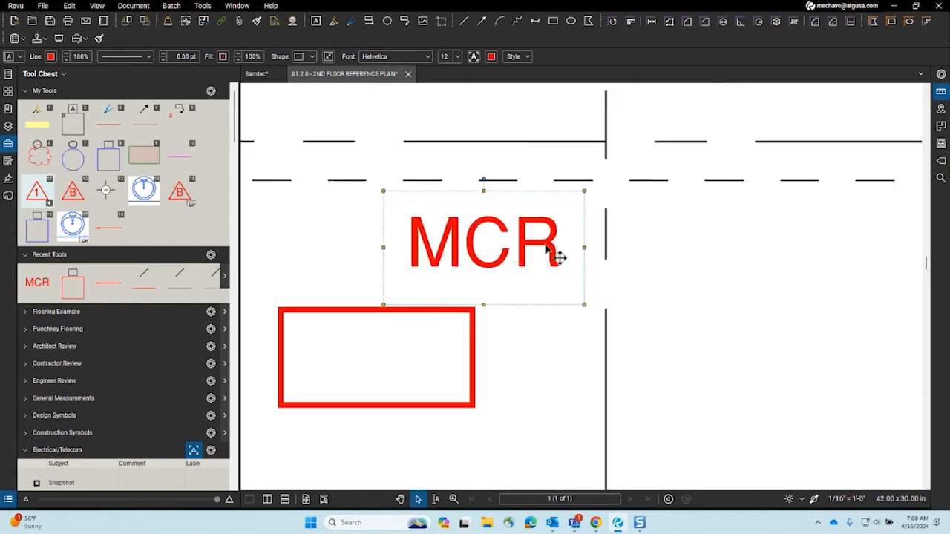
# - Show the properties of the MCR text box and review its stacking order options without applying one
pyautogui.click(940, 78)
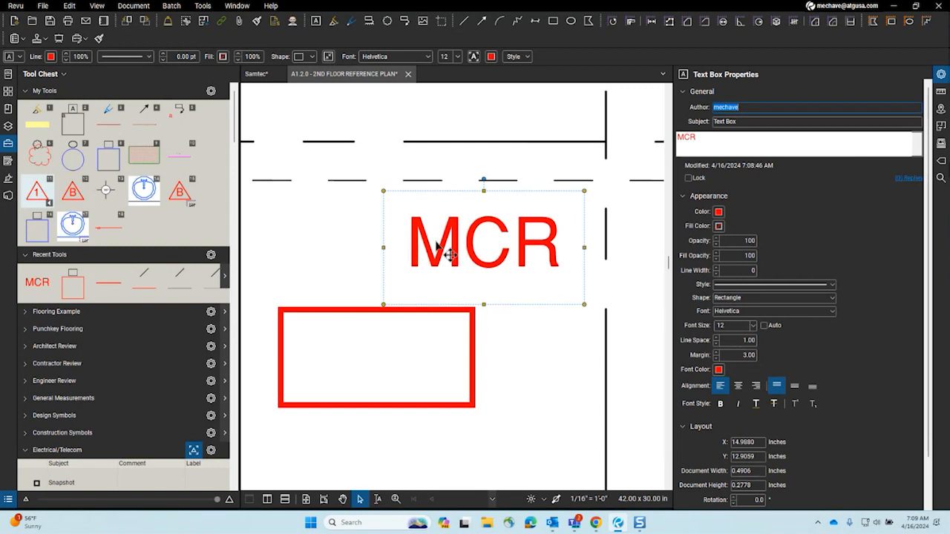
pyautogui.click(568, 361)
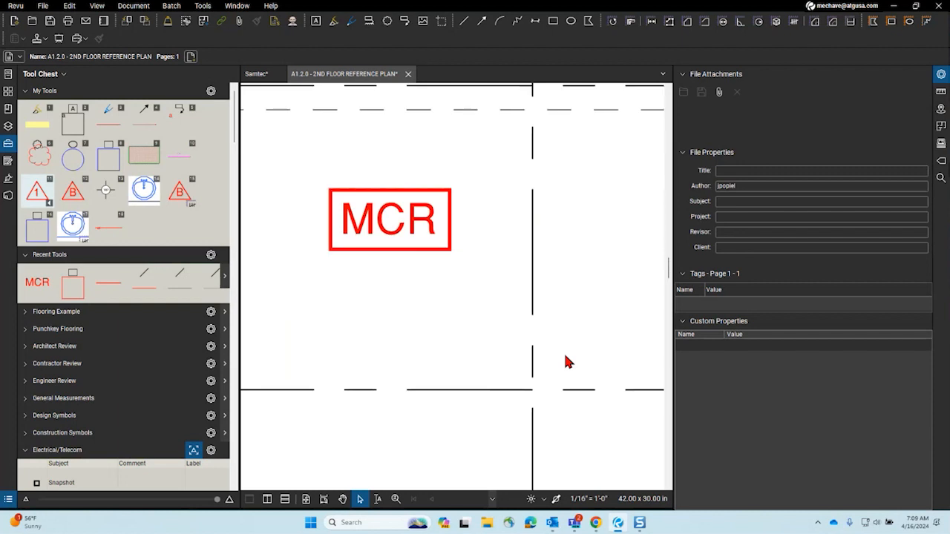
pyautogui.scroll(5, 385, 221)
pyautogui.moveTo(384, 222); pyautogui.dragTo(421, 303)
pyautogui.scroll(-1, 396, 318)
pyautogui.click(397, 315)
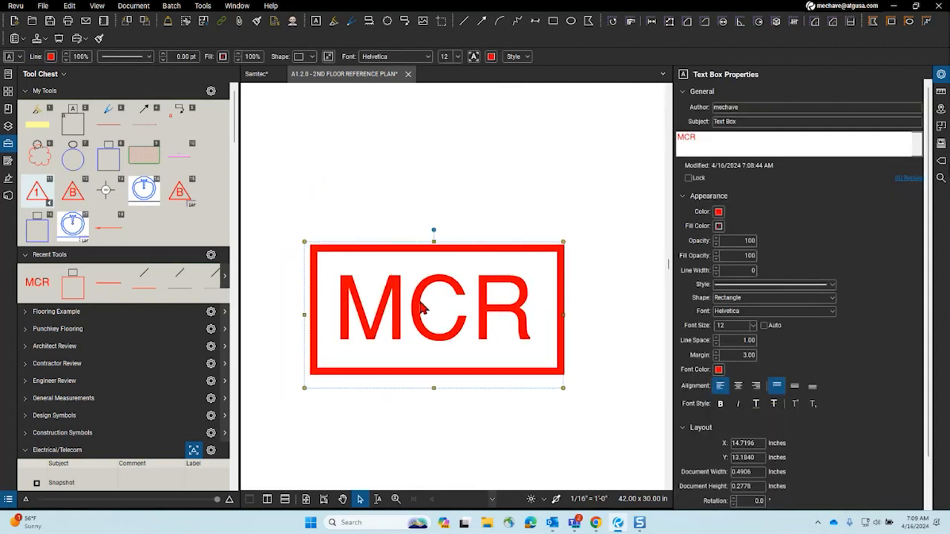
pyautogui.rightClick(421, 309)
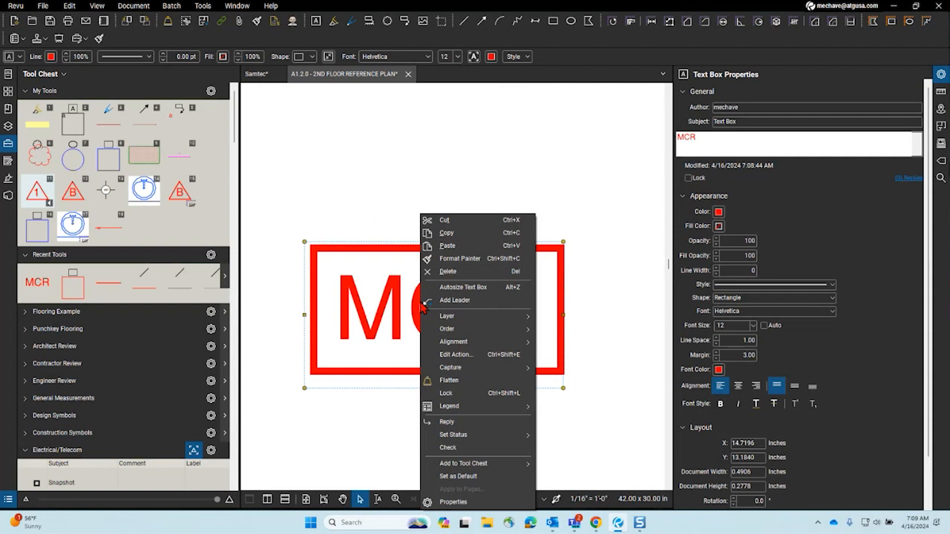
pyautogui.moveTo(449, 334)
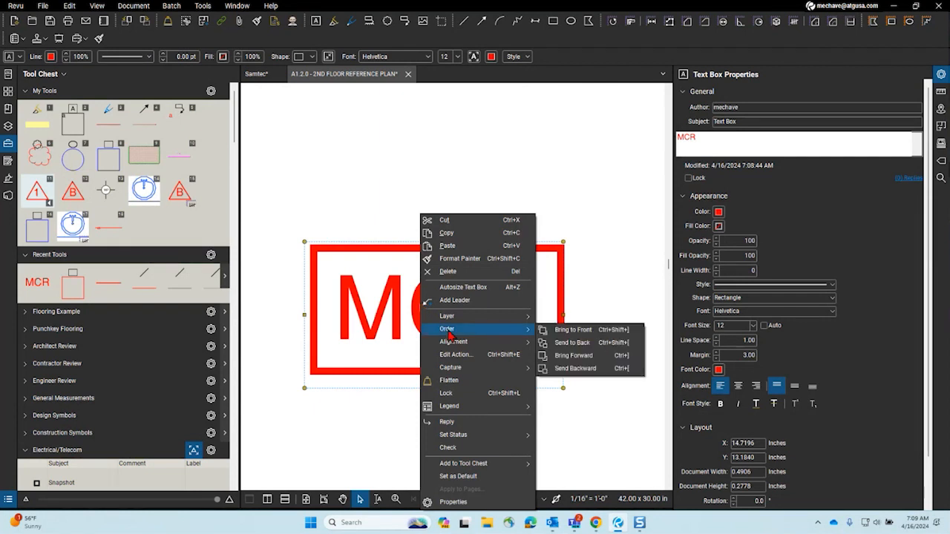
pyautogui.click(603, 247)
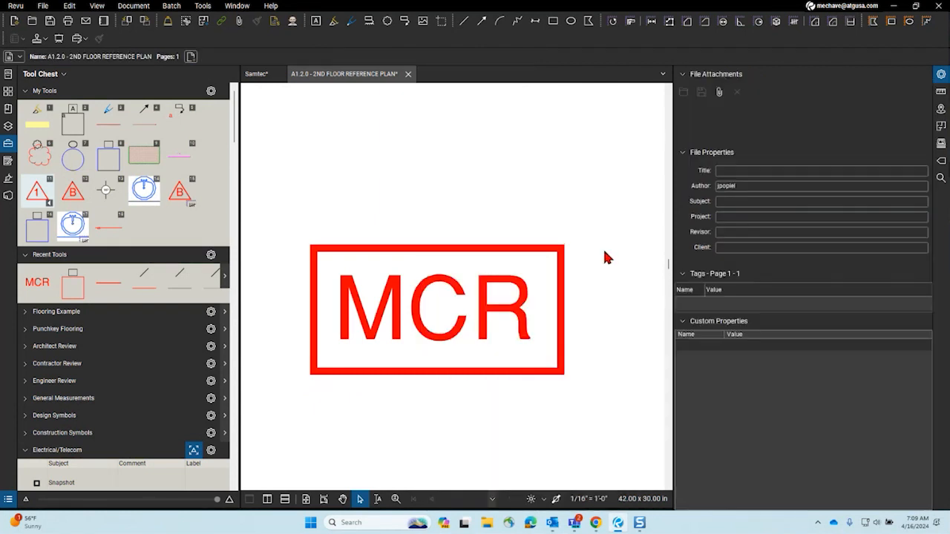
# - Select the MCR text box together with its red rectangle and group them
pyautogui.click(551, 251)
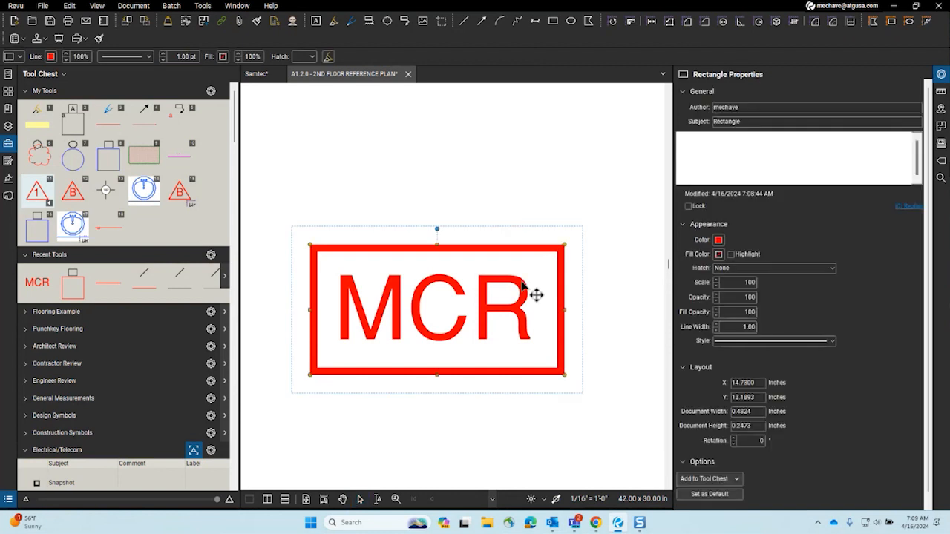
pyautogui.keyDown('shift'); pyautogui.click(522, 283); pyautogui.keyUp('shift')
pyautogui.rightClick(492, 289)
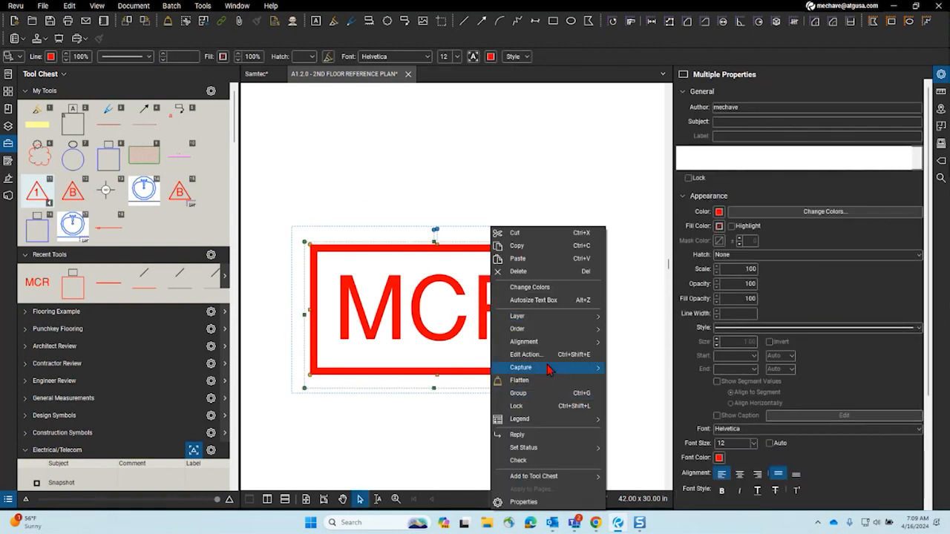
pyautogui.moveTo(553, 343)
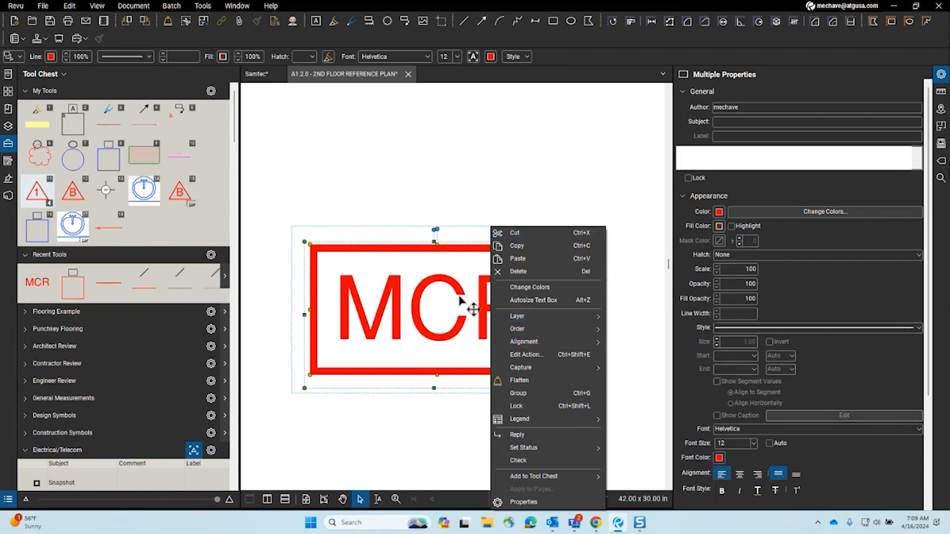
pyautogui.click(632, 290)
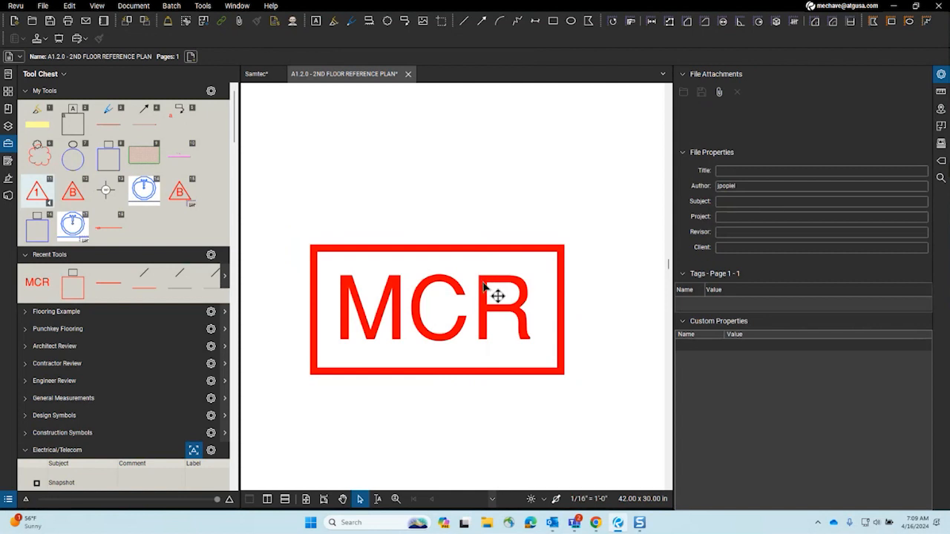
pyautogui.click(485, 288)
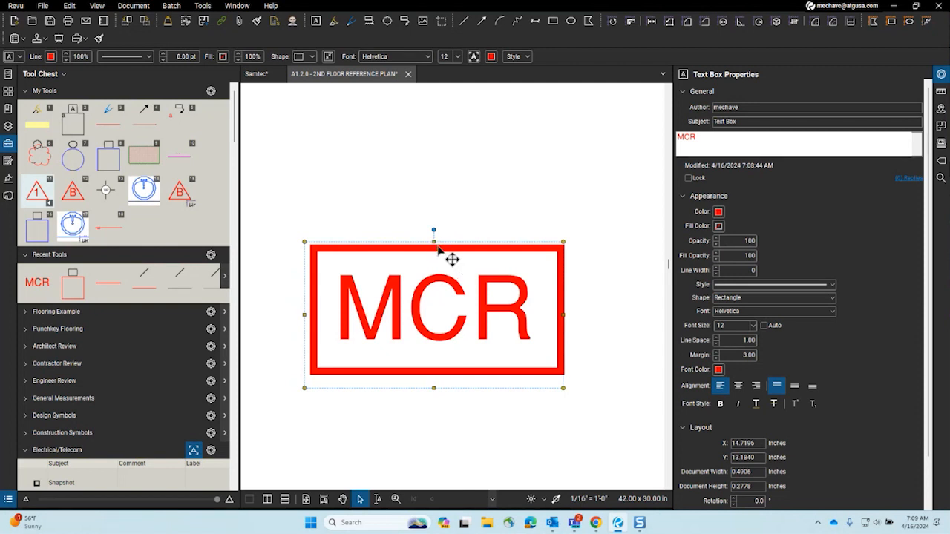
pyautogui.scroll(3, 451, 267)
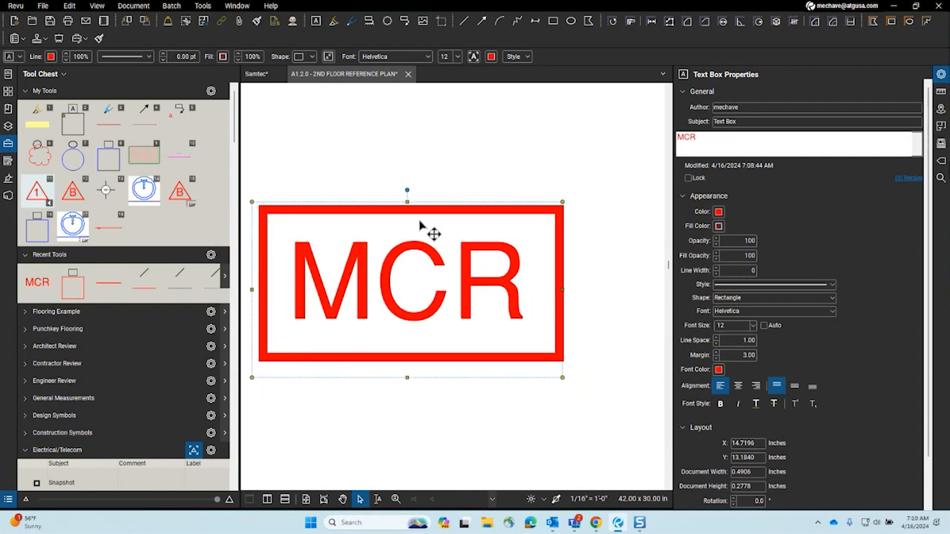
pyautogui.click(563, 205)
pyautogui.keyDown('shift'); pyautogui.click(492, 212); pyautogui.keyUp('shift')
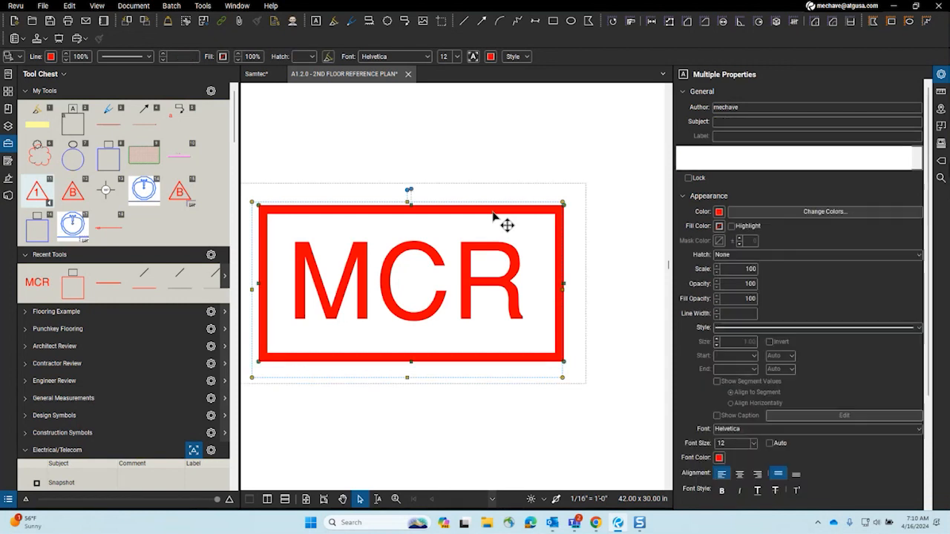
pyautogui.rightClick(412, 213)
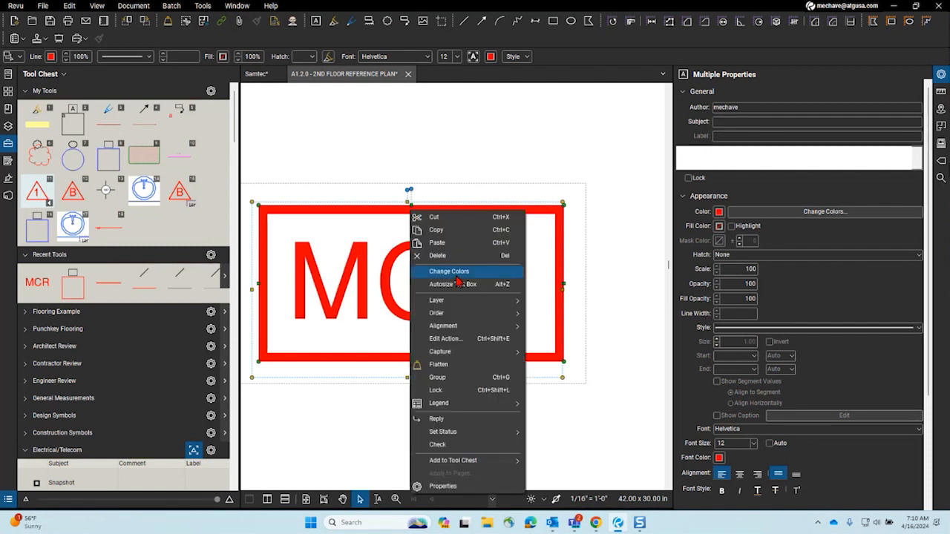
pyautogui.click(468, 379)
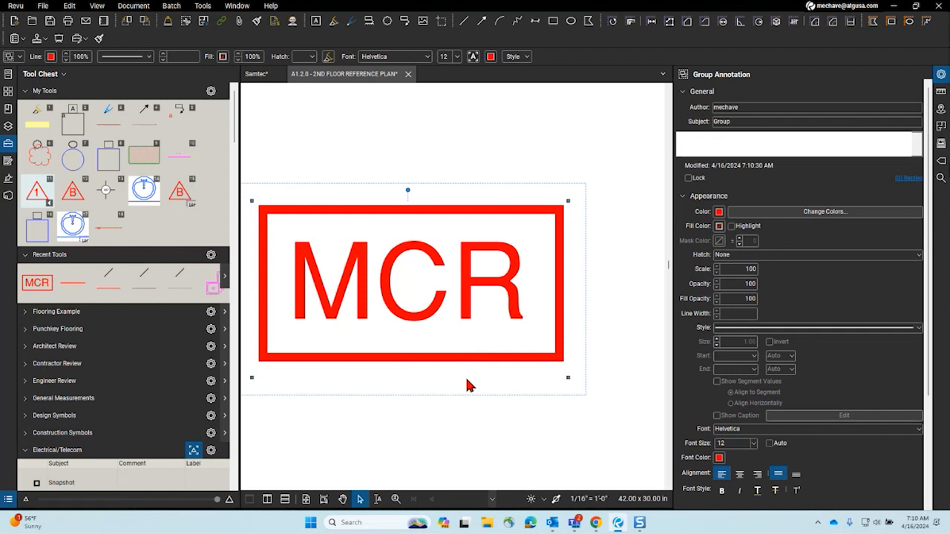
# - Add the comment Morning Coffee Revu to the grouped MCR label, and check the group's subject and comment
pyautogui.click(737, 148)
pyautogui.write('Morning Coffee Revu')
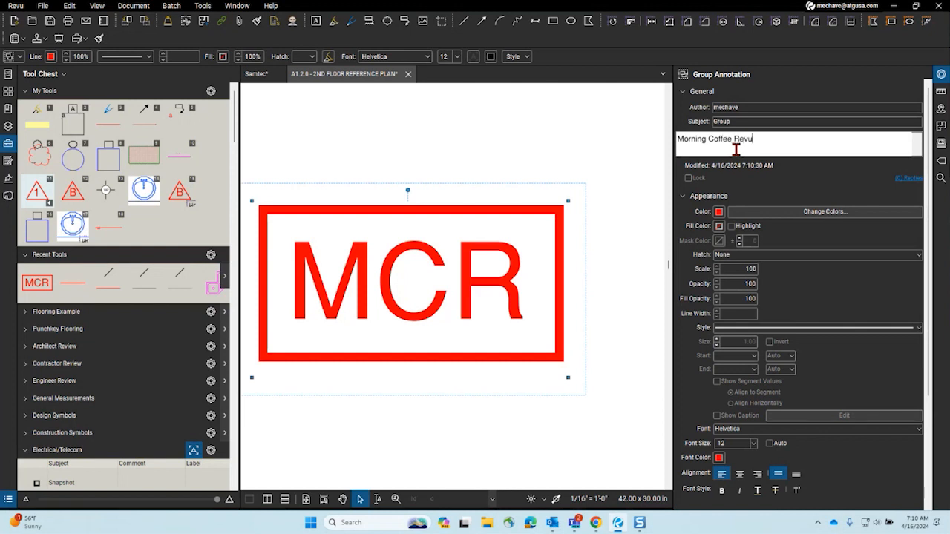
pyautogui.click(627, 149)
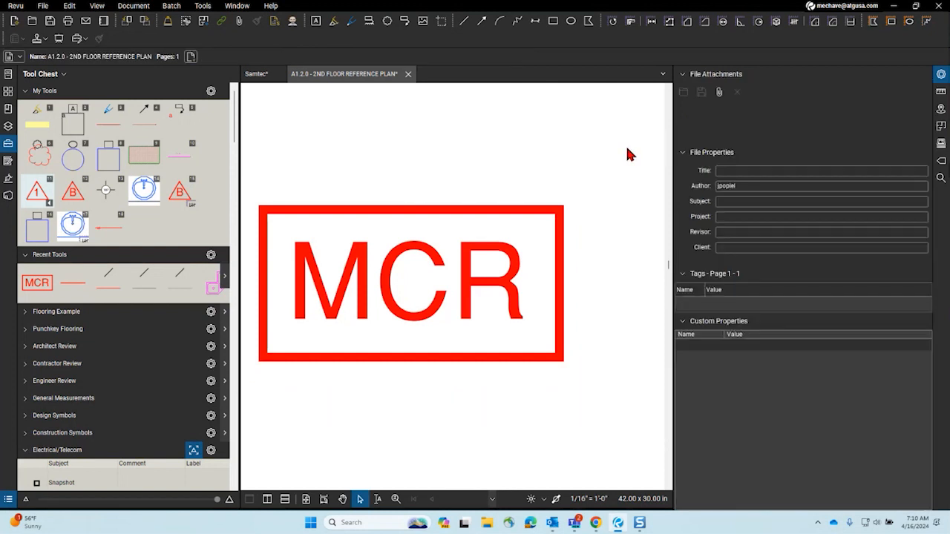
pyautogui.scroll(-3, 461, 247)
pyautogui.click(461, 247)
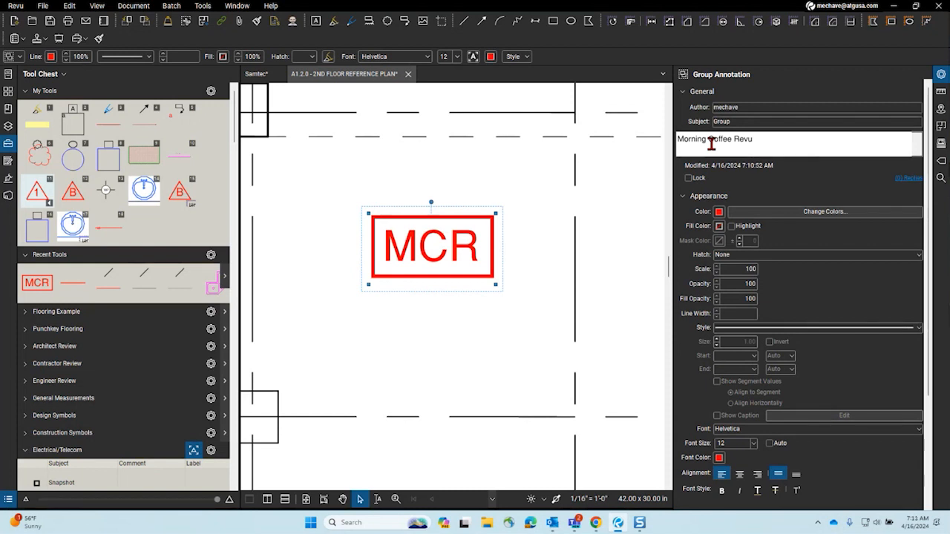
pyautogui.doubleClick(720, 122)
pyautogui.click(603, 155)
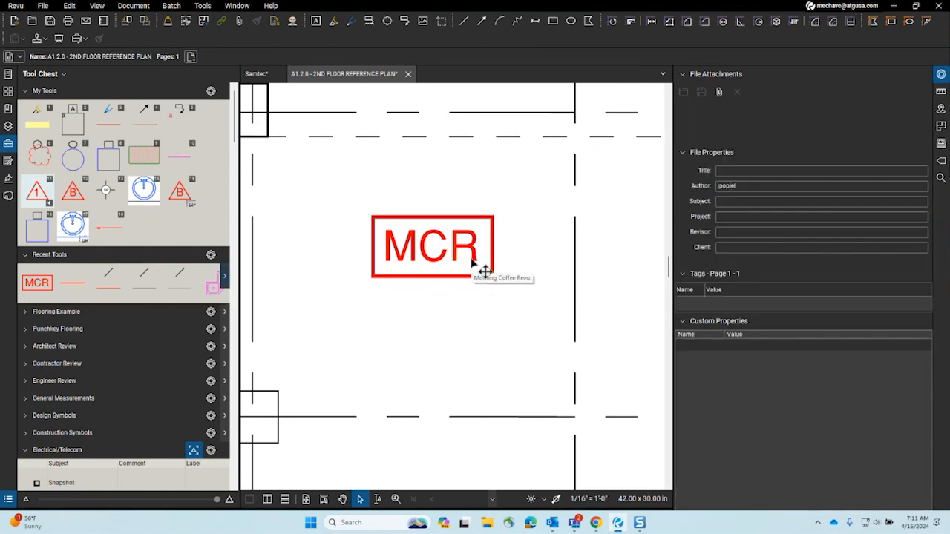
# - Try a Section Detail symbol from the Design Symbols set beside the MCR label, open its A101 text for editing, and delete the symbol
pyautogui.click(30, 421)
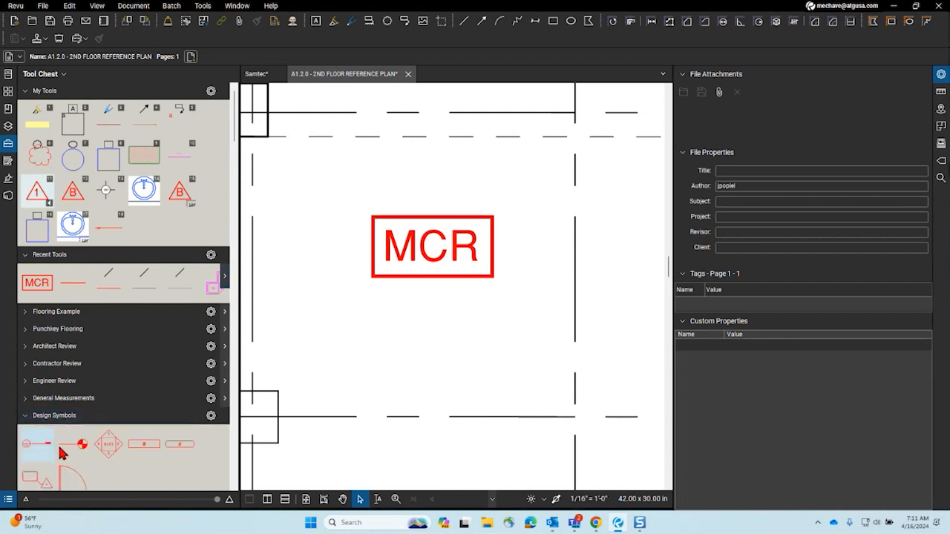
pyautogui.click(36, 444)
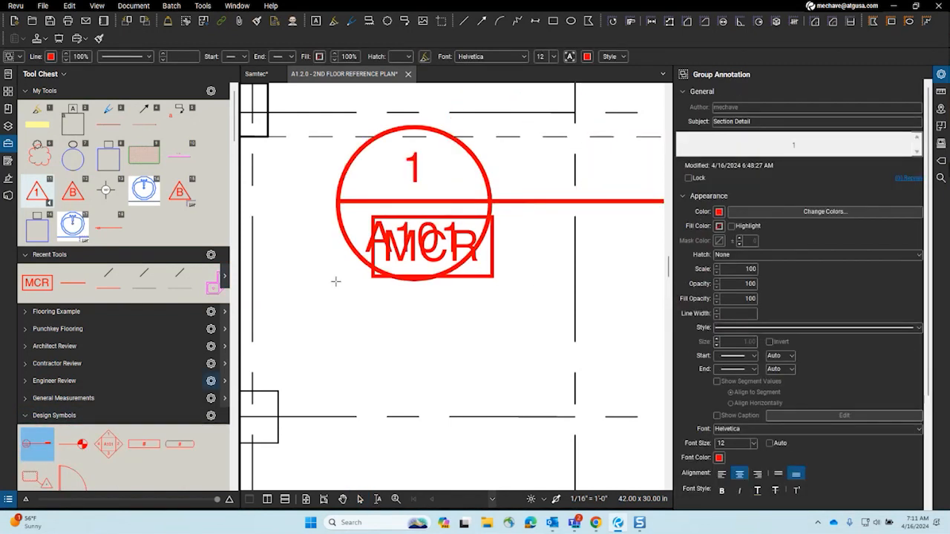
pyautogui.scroll(-3, 335, 281)
pyautogui.click(432, 298)
pyautogui.doubleClick(468, 282)
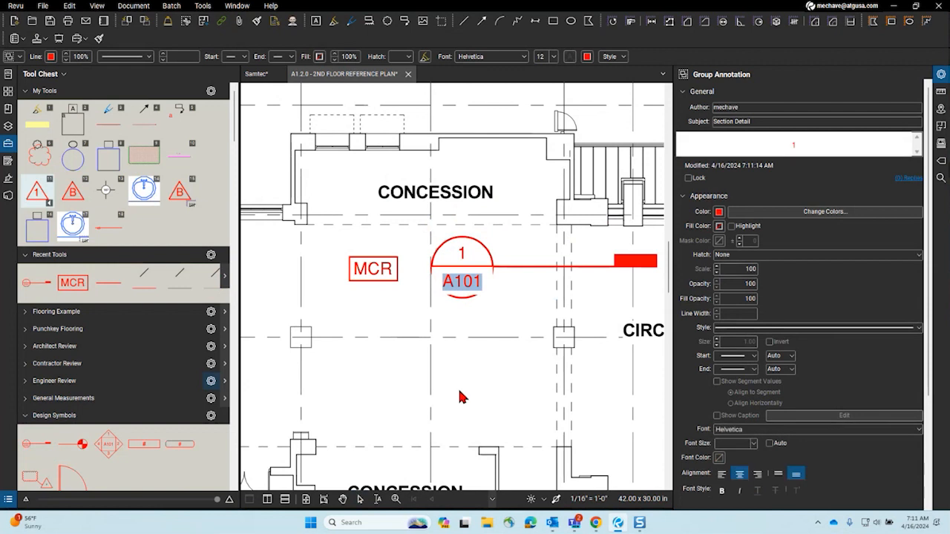
pyautogui.click(479, 295)
pyautogui.press('Delete')
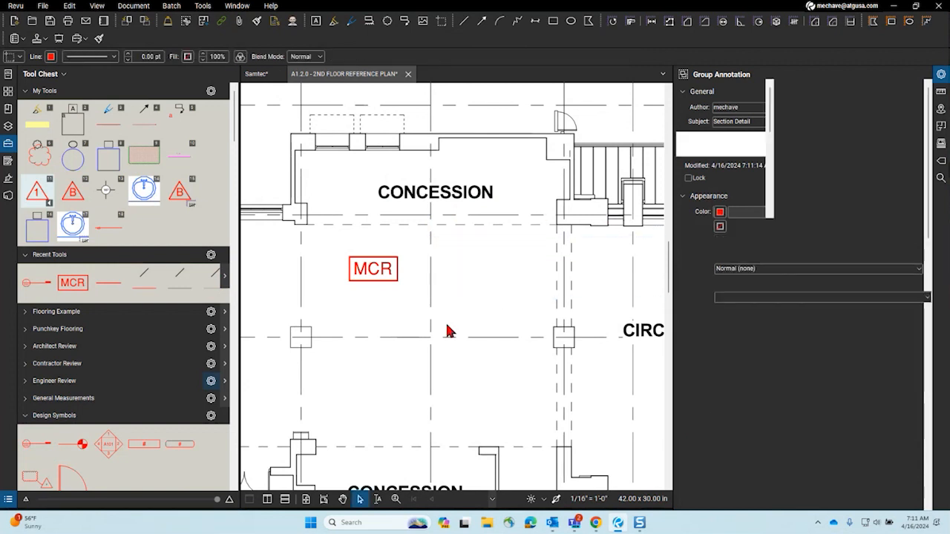
# - Replace the text inside the grouped MCR label with 111
pyautogui.scroll(3, 378, 274)
pyautogui.click(385, 279)
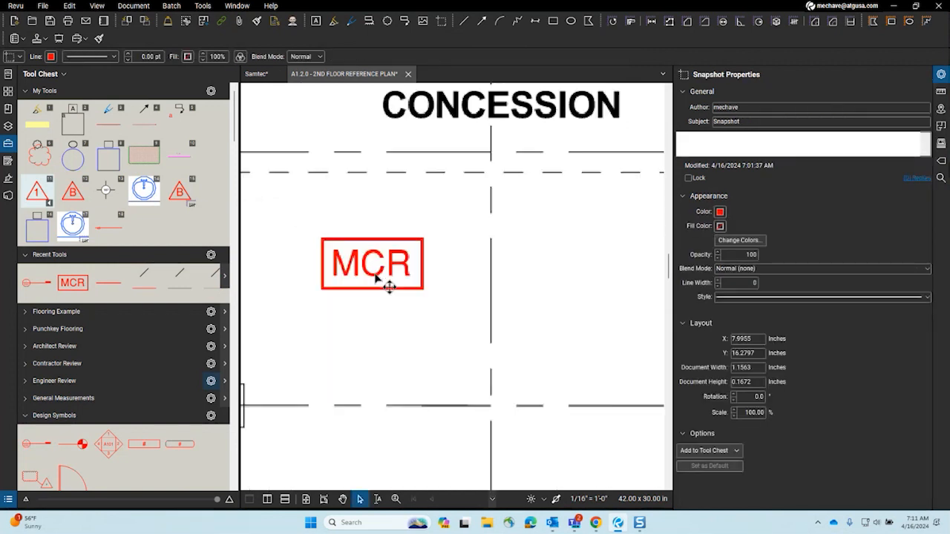
pyautogui.click(403, 250)
pyautogui.scroll(2, 366, 278)
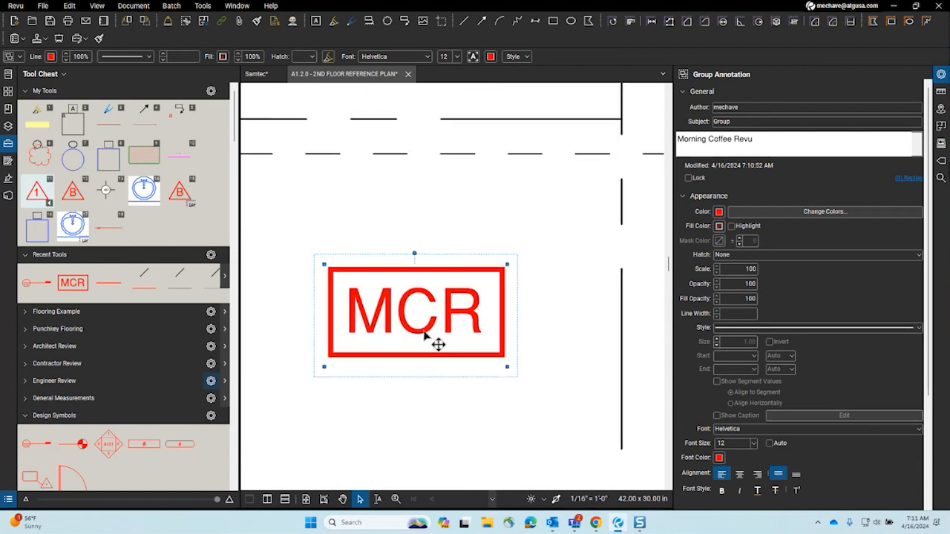
pyautogui.doubleClick(424, 332)
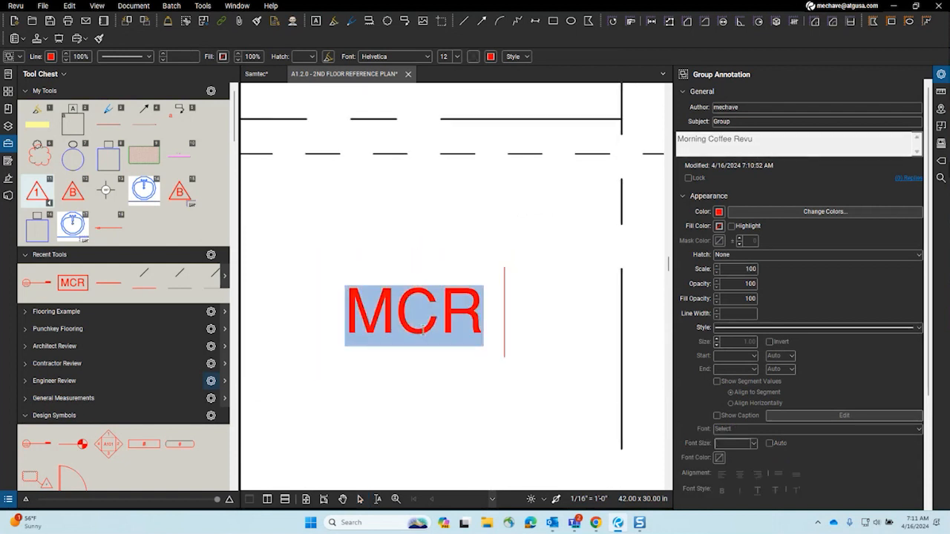
pyautogui.write('111')
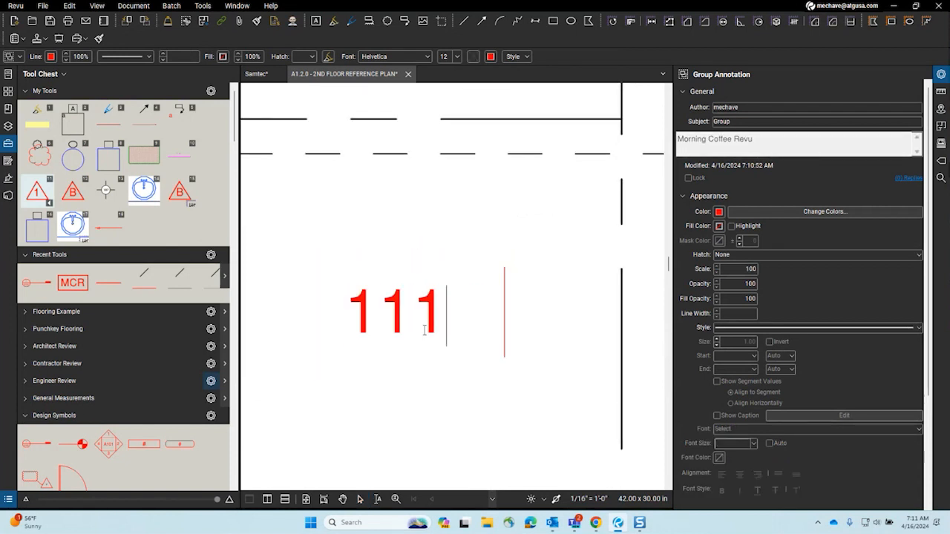
pyautogui.click(581, 243)
pyautogui.scroll(-3, 582, 244)
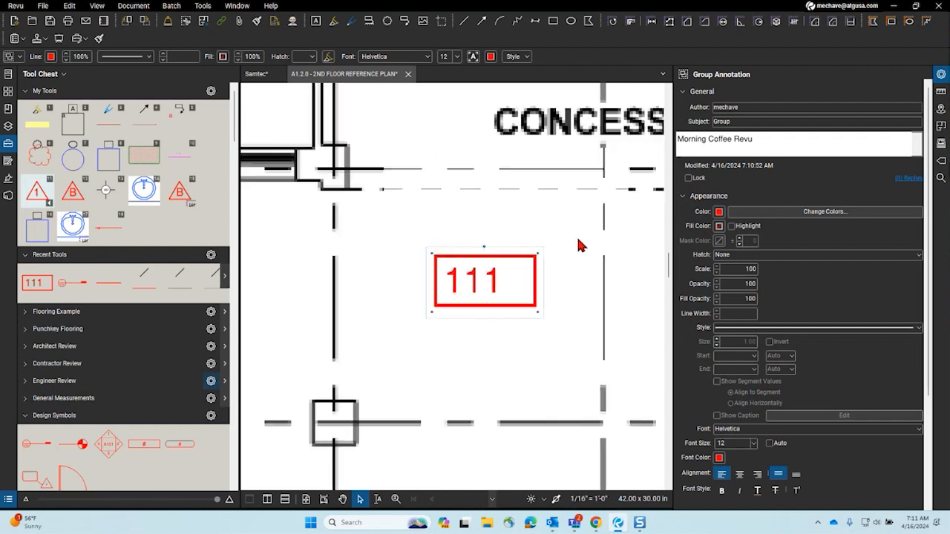
# - Ungroup the 111 label and center its text horizontally and vertically inside the text box
pyautogui.rightClick(486, 282)
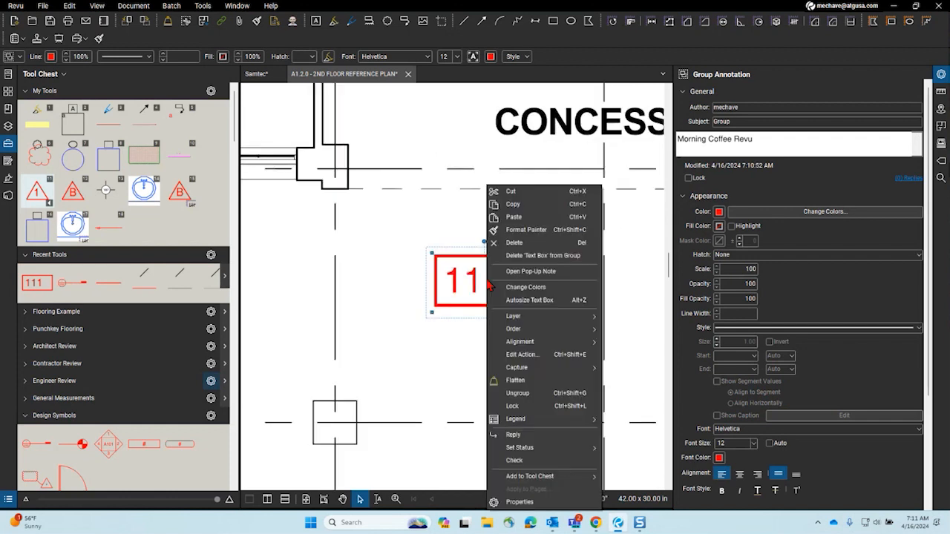
pyautogui.click(553, 393)
pyautogui.scroll(3, 512, 297)
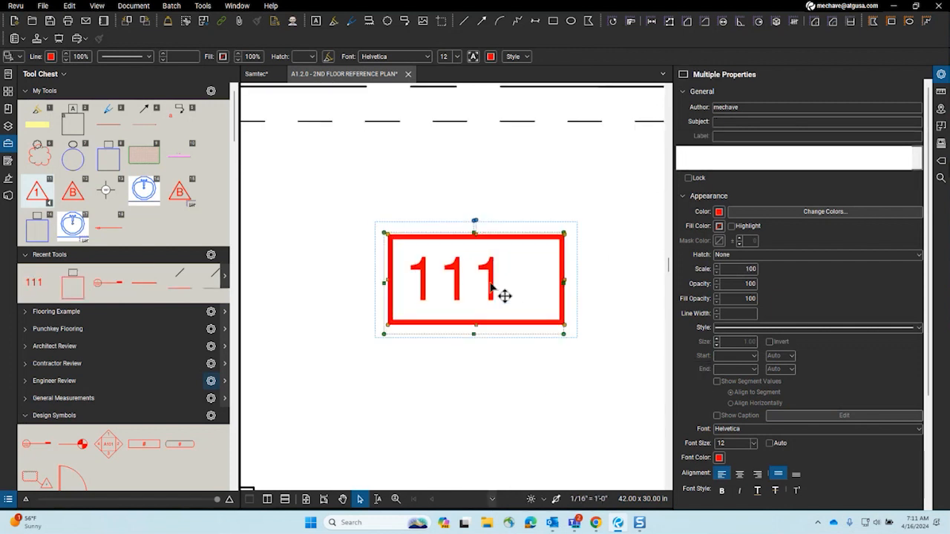
pyautogui.click(622, 275)
pyautogui.click(509, 293)
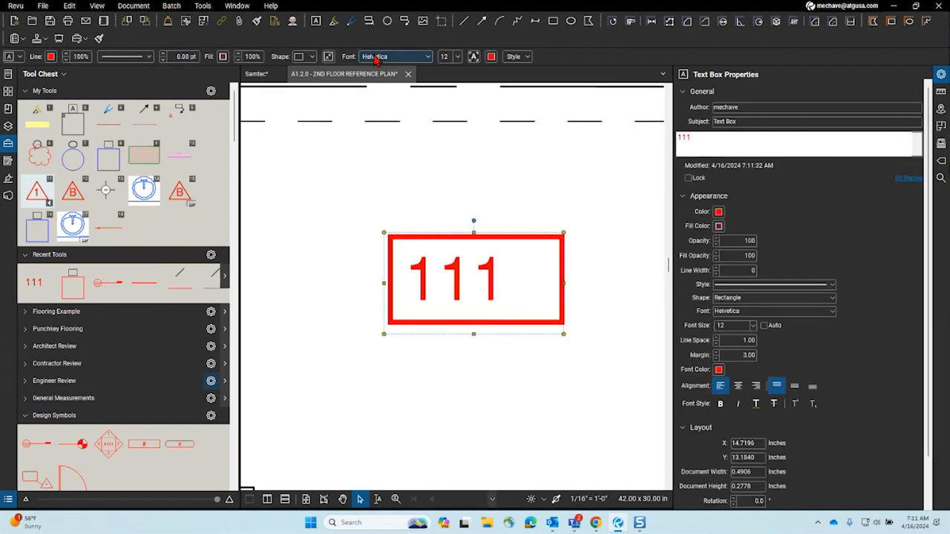
pyautogui.click(515, 57)
pyautogui.click(568, 74)
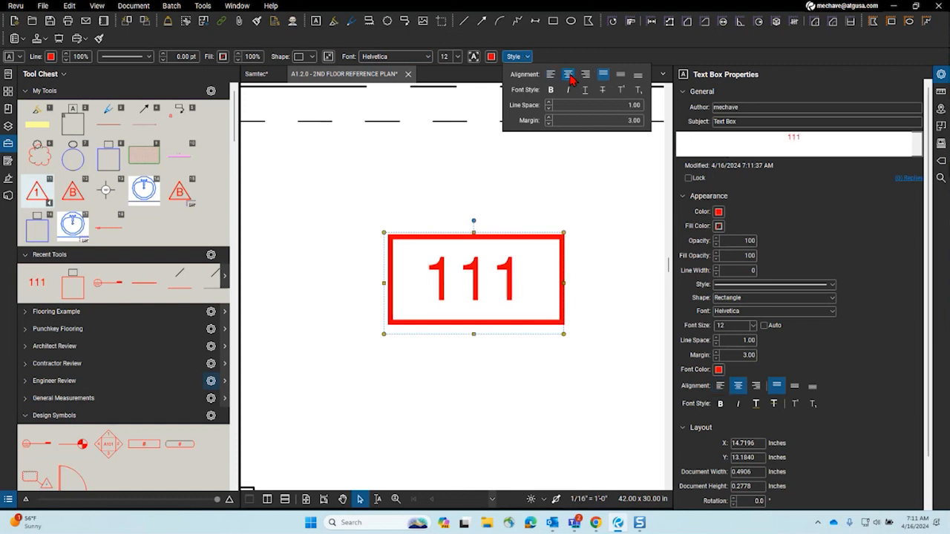
pyautogui.click(619, 75)
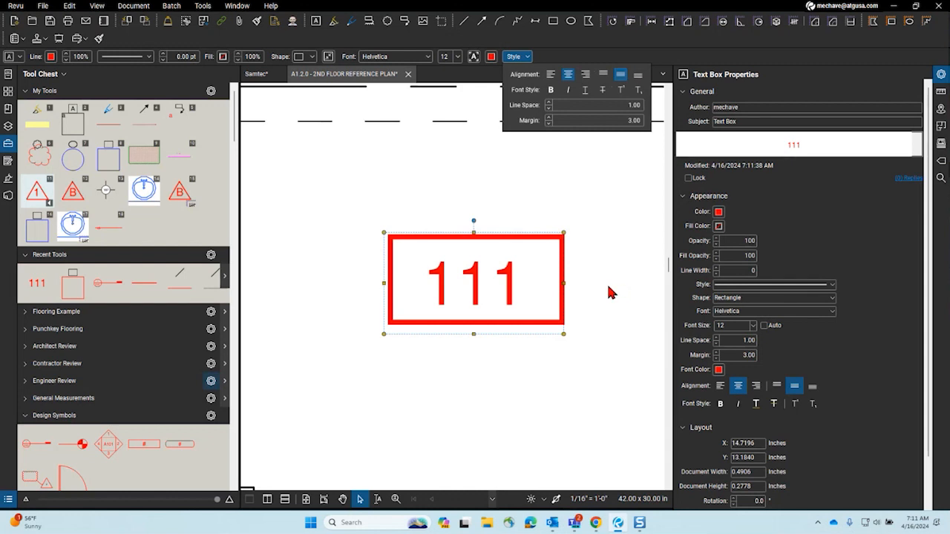
# - Nudge the 111 text box slightly upward so the number sits centered in the red rectangle
pyautogui.scroll(3, 494, 286)
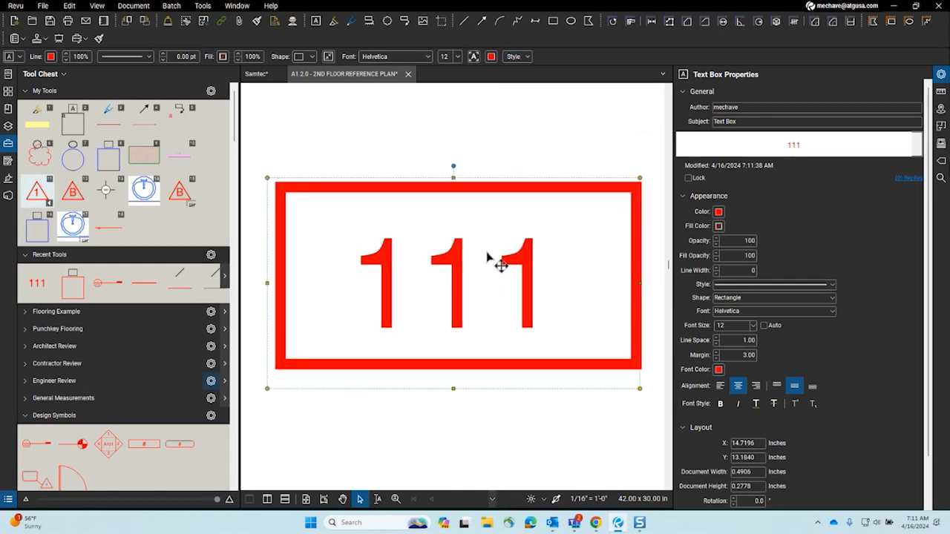
pyautogui.click(484, 152)
pyautogui.click(469, 272)
pyautogui.click(515, 138)
pyautogui.scroll(-3, 460, 254)
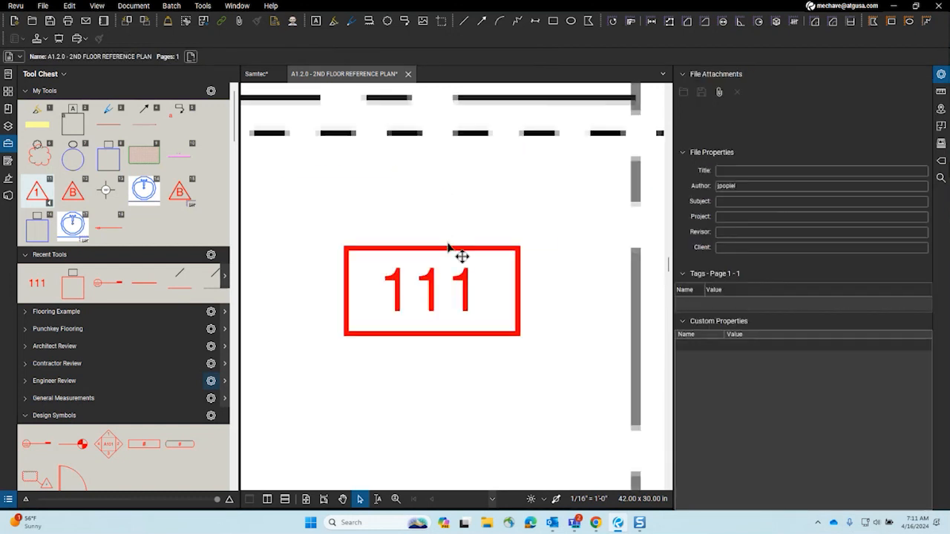
# - Window-select the 111 text box with its red rectangle and group the two markups
pyautogui.moveTo(315, 216); pyautogui.dragTo(558, 383)
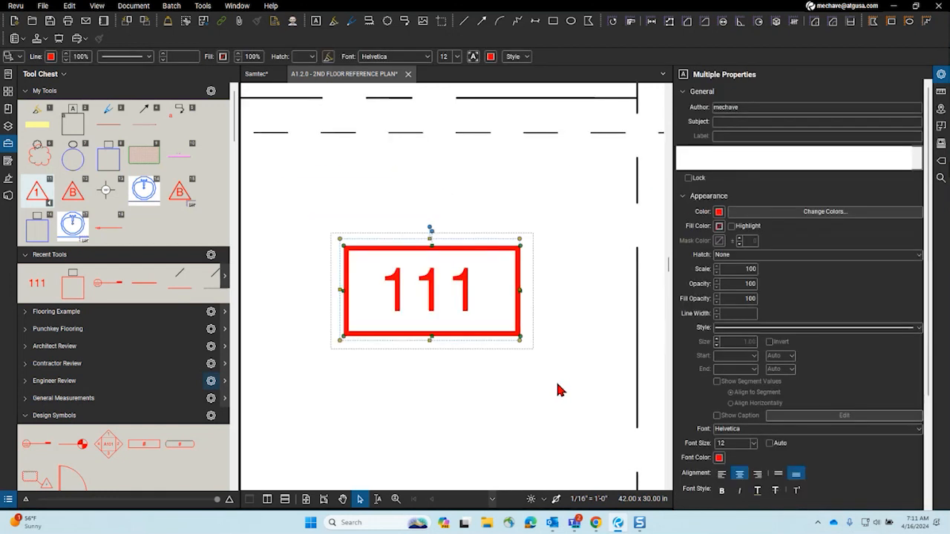
pyautogui.rightClick(466, 304)
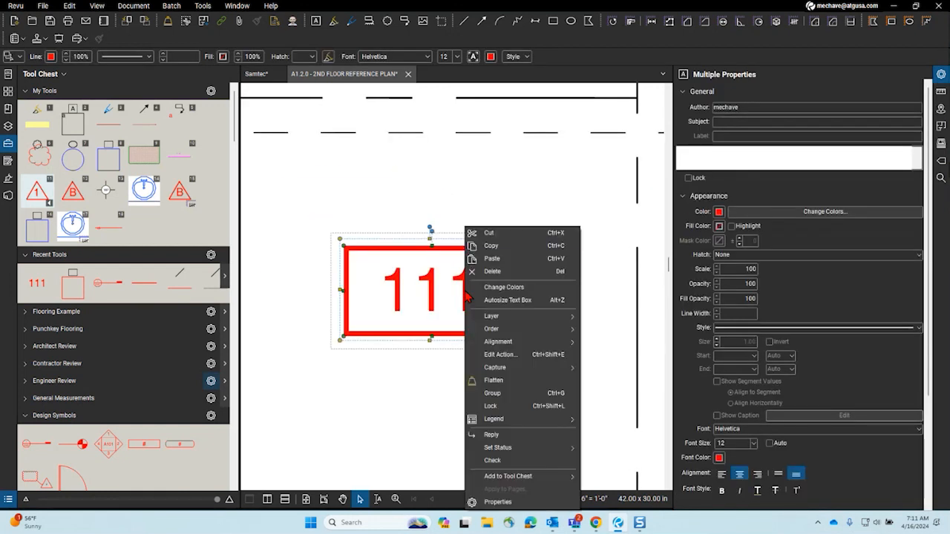
pyautogui.click(529, 199)
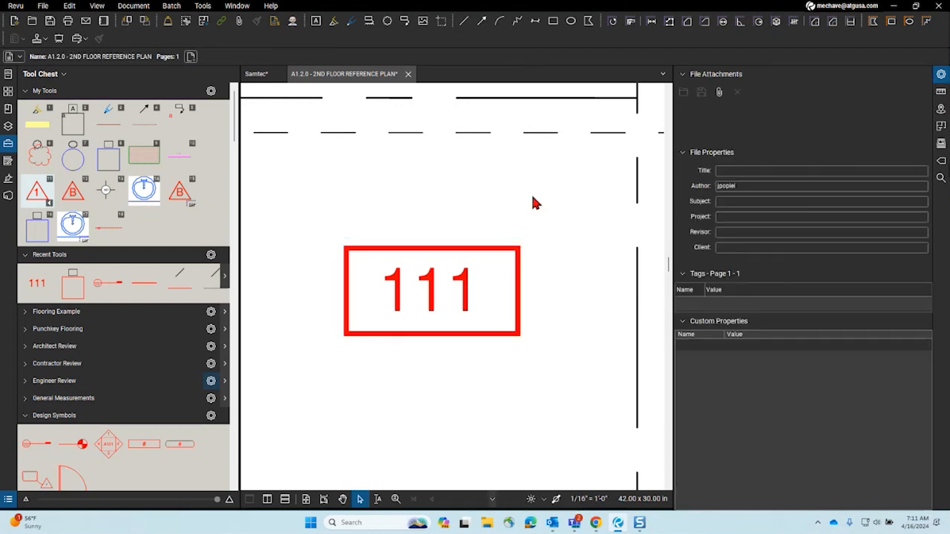
pyautogui.scroll(-2, 530, 193)
pyautogui.moveTo(373, 190); pyautogui.dragTo(522, 312)
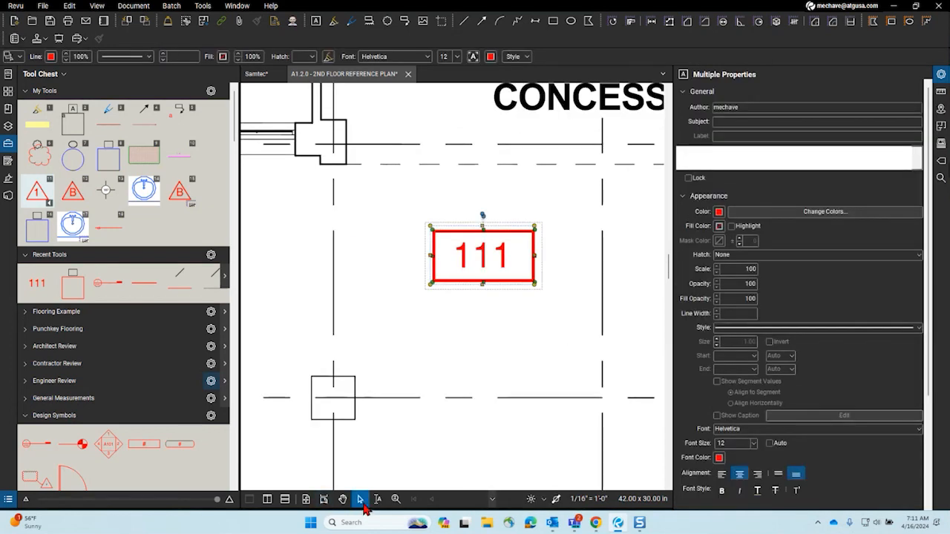
pyautogui.scroll(3, 520, 245)
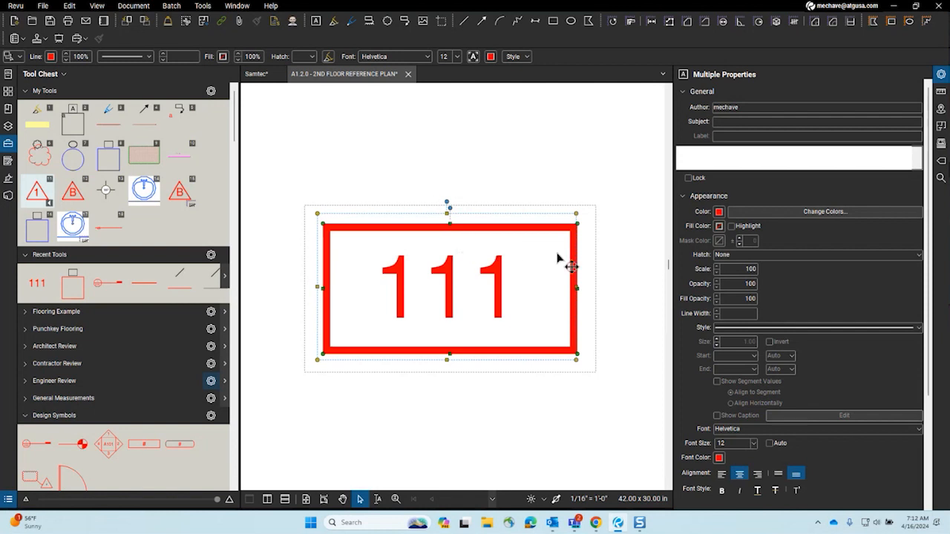
pyautogui.rightClick(467, 232)
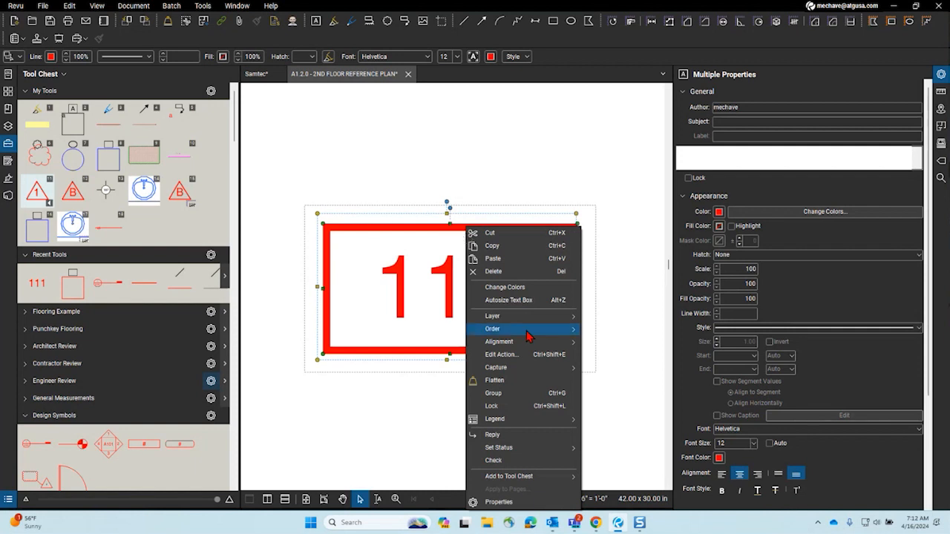
pyautogui.click(516, 393)
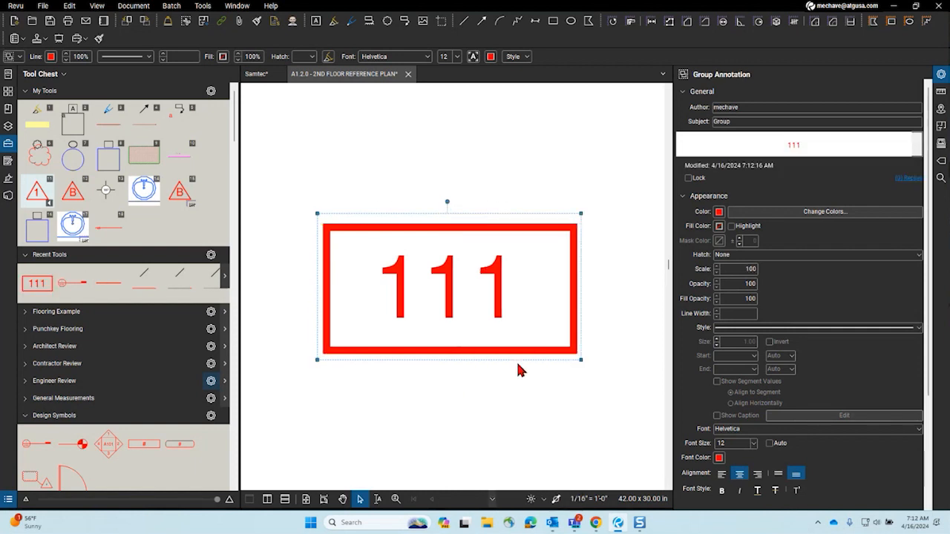
# - Try selecting the ungrouped 111 text box alone, add its red rectangle to the selection, and clear the selection
pyautogui.click(596, 310)
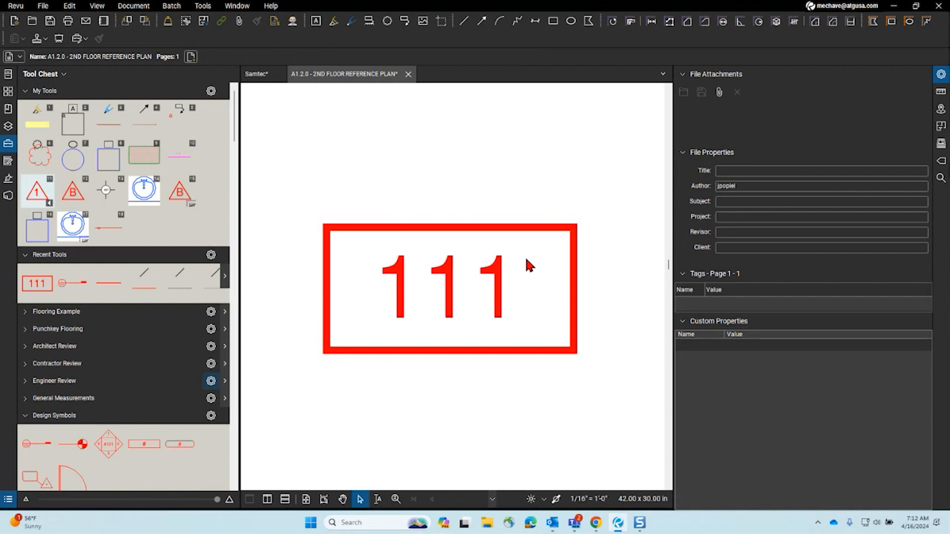
pyautogui.click(516, 289)
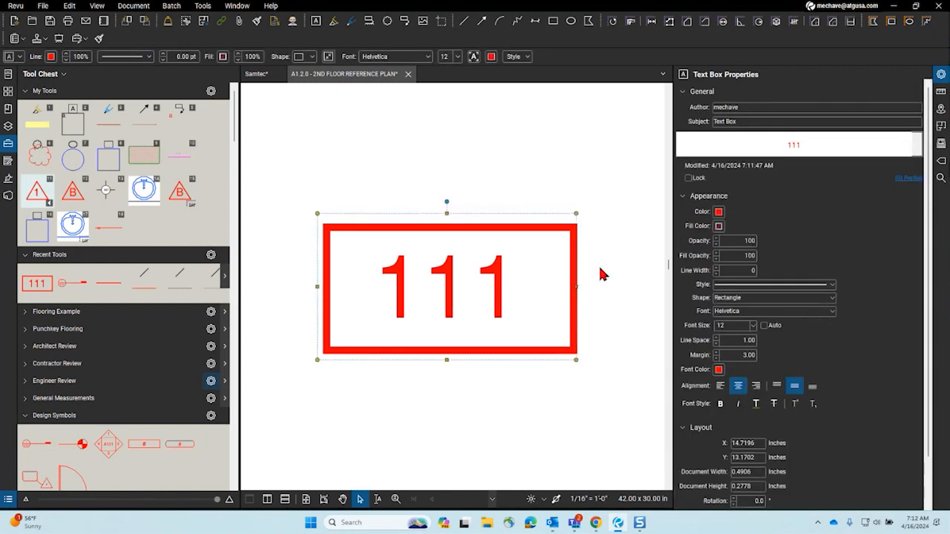
pyautogui.click(603, 272)
pyautogui.click(486, 275)
pyautogui.click(453, 242)
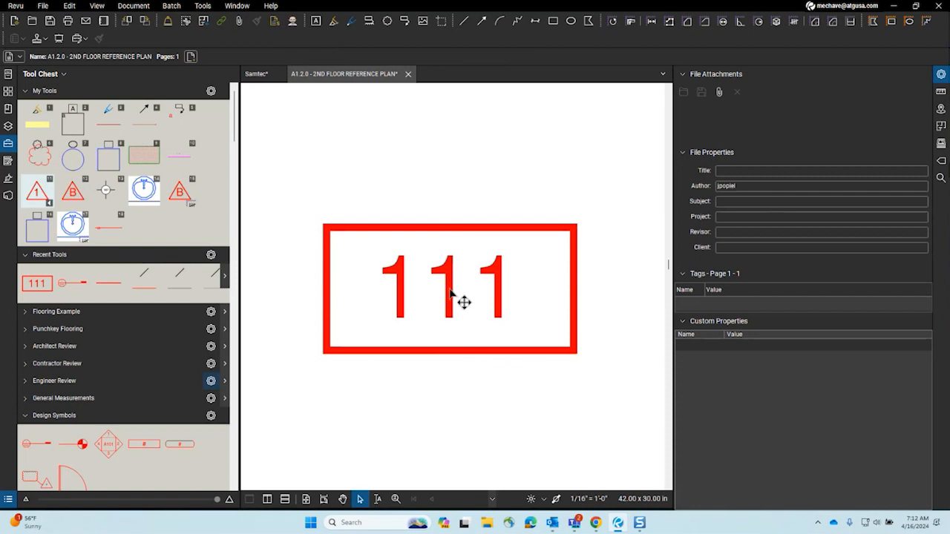
pyautogui.scroll(2, 462, 300)
pyautogui.click(490, 291)
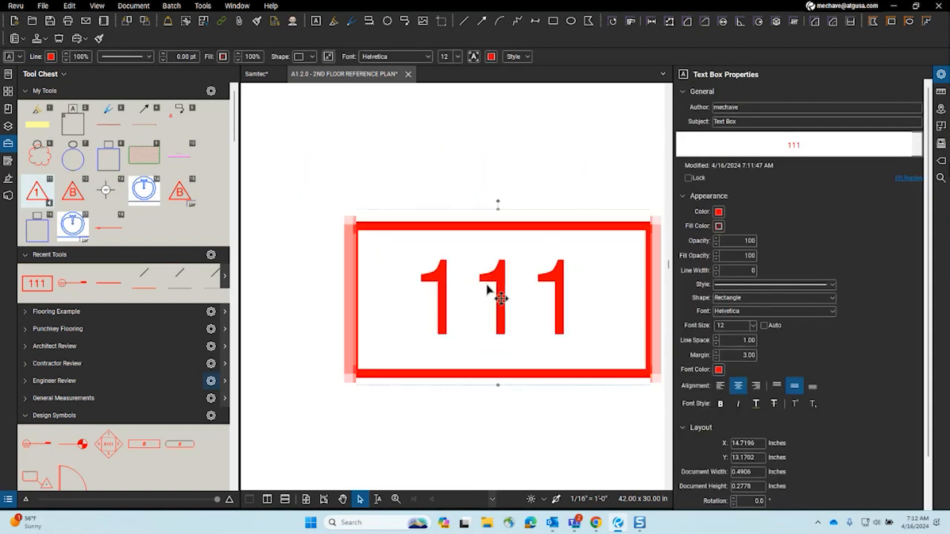
pyautogui.keyDown('shift'); pyautogui.click(385, 225); pyautogui.keyUp('shift')
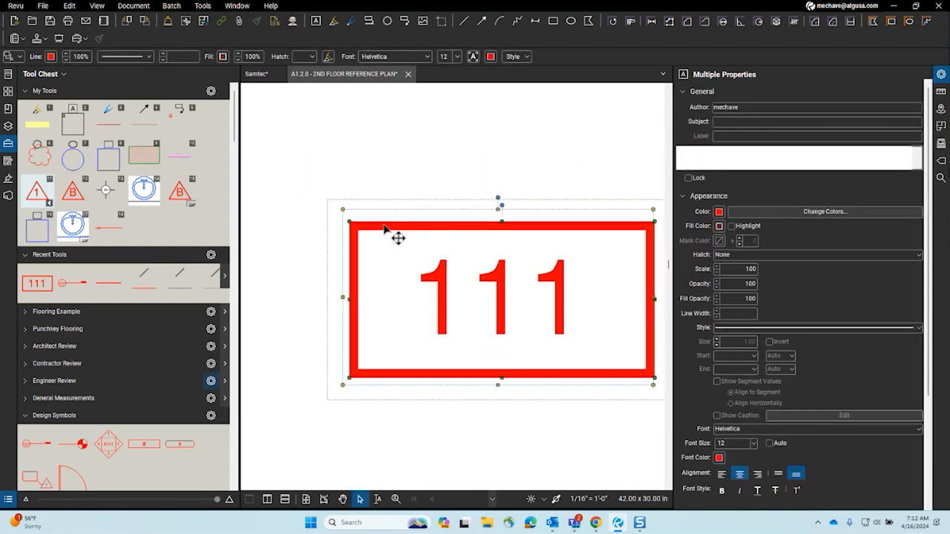
pyautogui.click(413, 189)
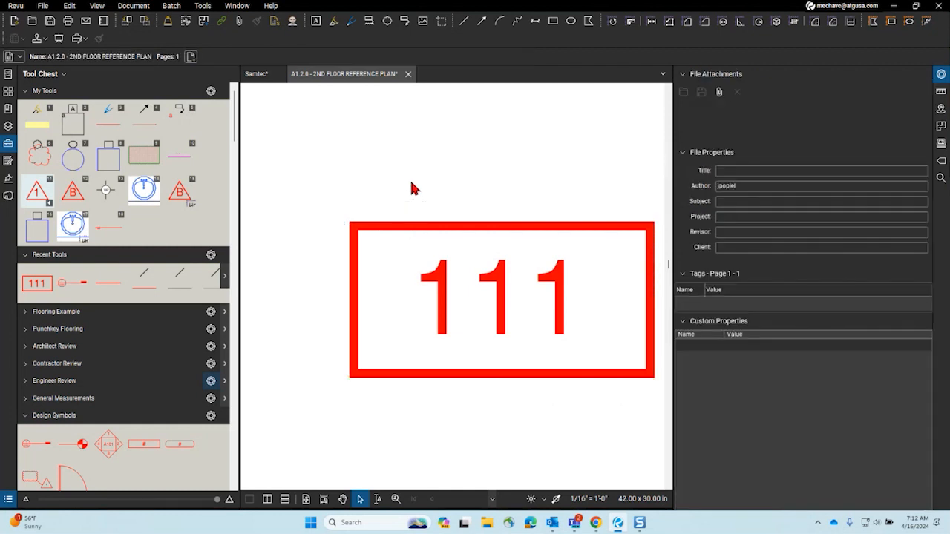
# - Select the 111 text box, add the red rectangle to the selection, and group them
pyautogui.scroll(-3, 419, 197)
pyautogui.click(451, 251)
pyautogui.scroll(2, 451, 250)
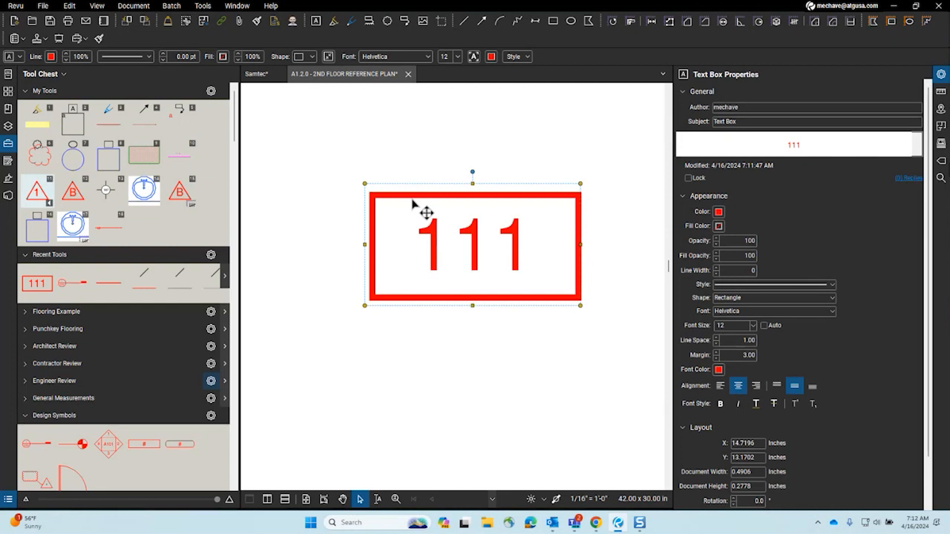
pyautogui.keyDown('shift'); pyautogui.click(426, 213); pyautogui.keyUp('shift')
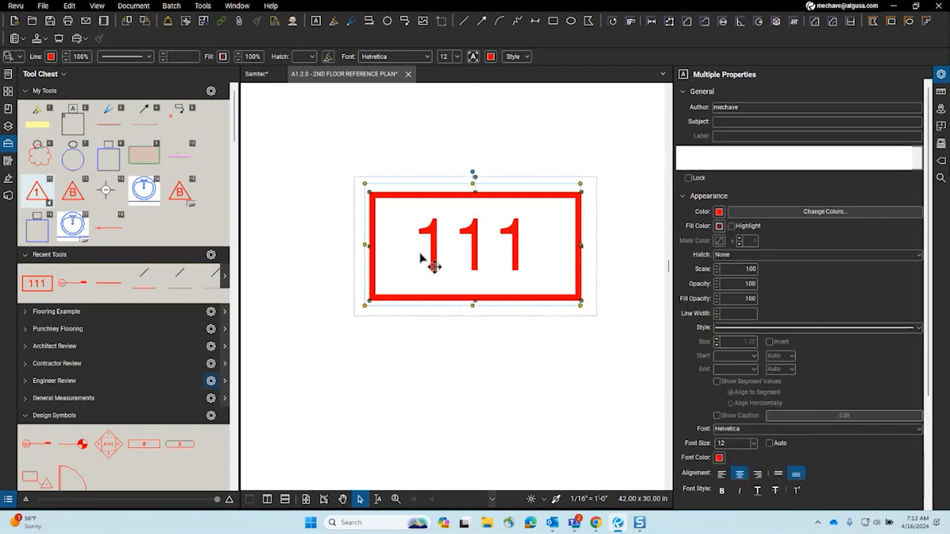
pyautogui.rightClick(433, 299)
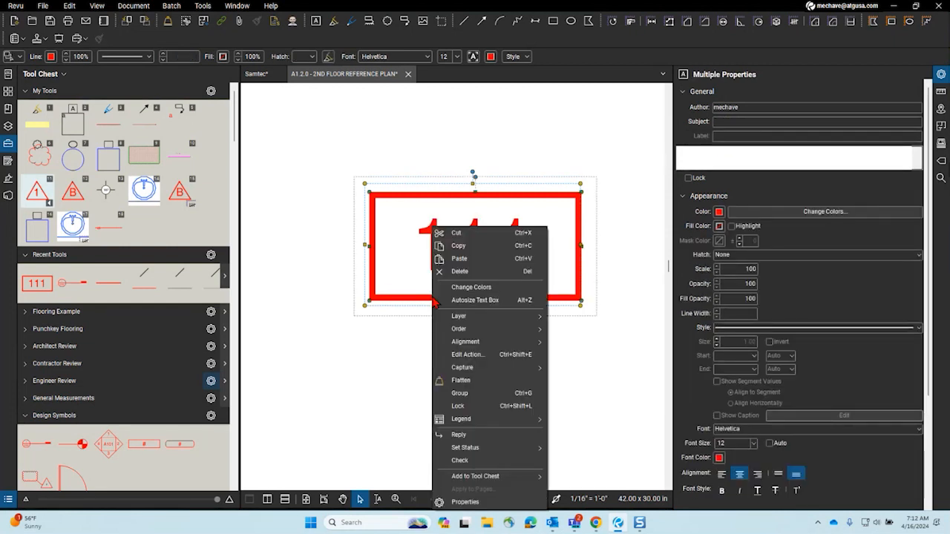
pyautogui.click(490, 394)
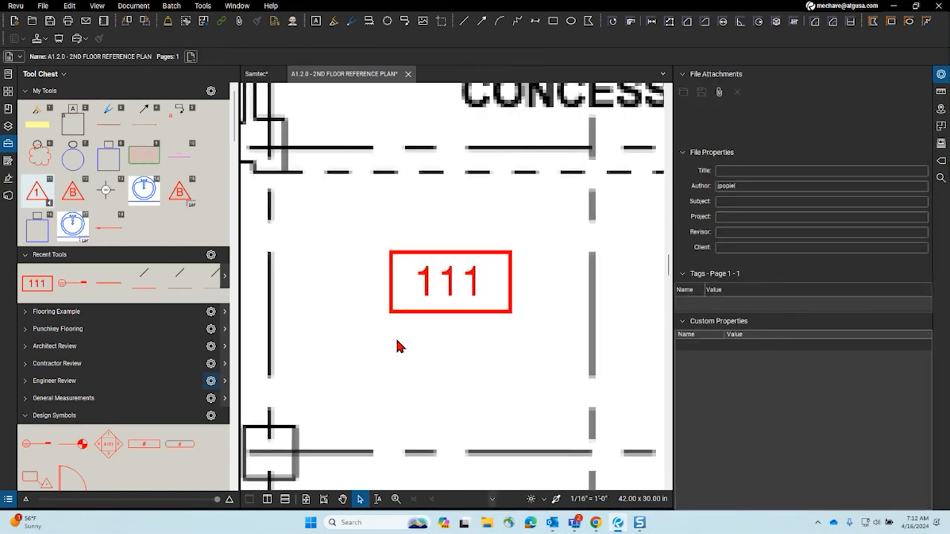
# - Add the grouped 111 label from Recent Tools to My Tools and give it a 1, 2, 3 sequence starting at 1, incrementing by 1, reset per document
pyautogui.rightClick(46, 288)
pyautogui.moveTo(37, 287); pyautogui.dragTo(146, 230)
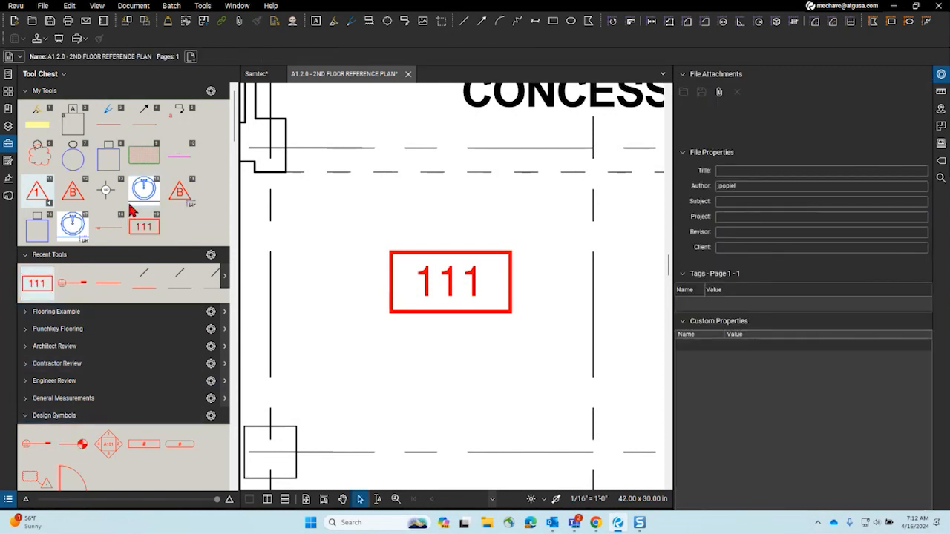
pyautogui.rightClick(143, 226)
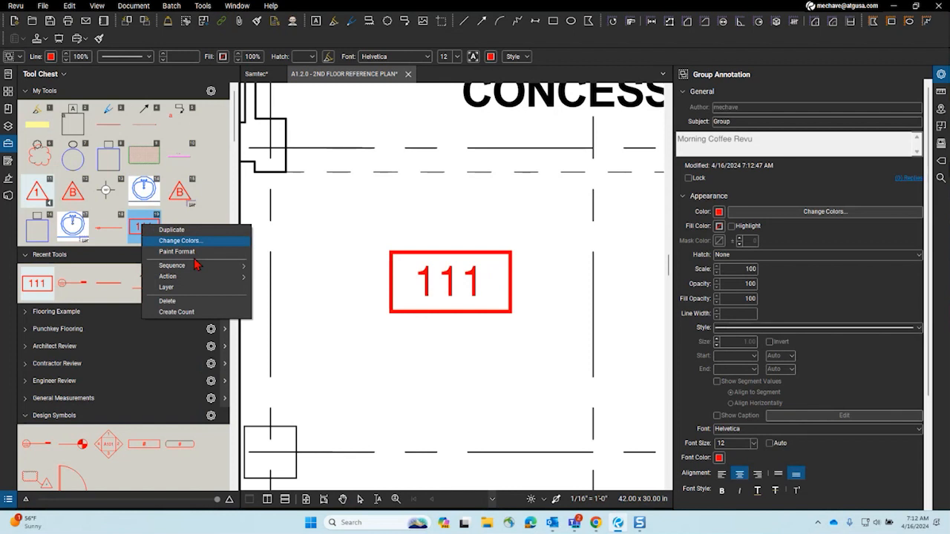
pyautogui.moveTo(208, 267)
pyautogui.click(308, 270)
pyautogui.click(509, 219)
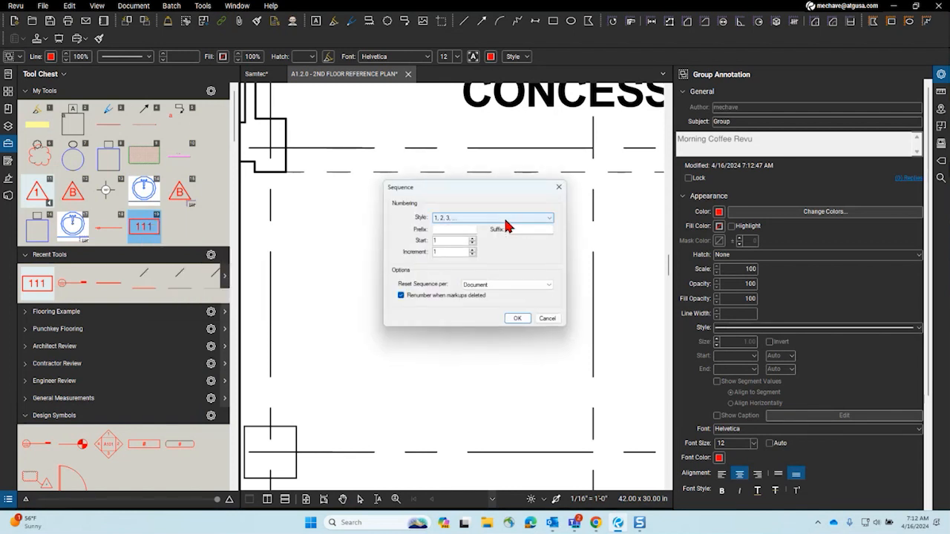
pyautogui.click(509, 276)
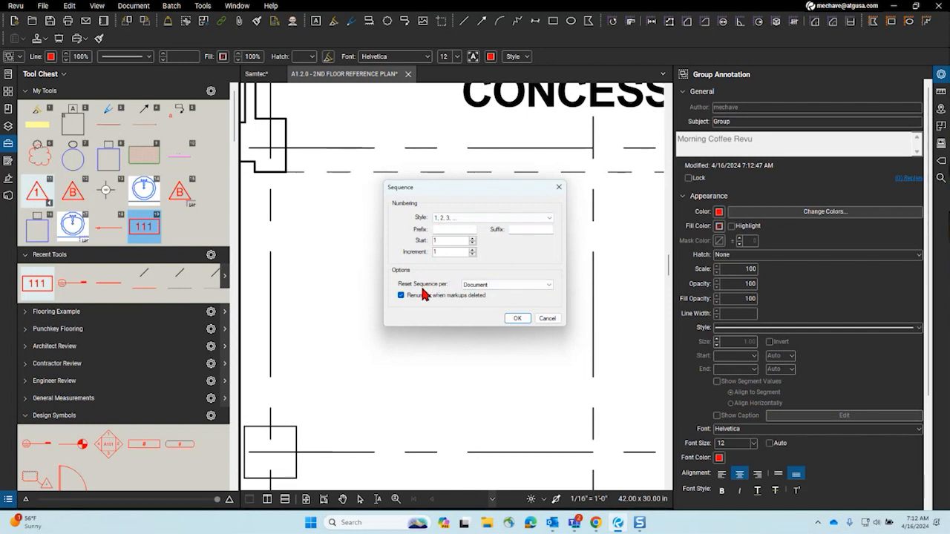
pyautogui.click(482, 286)
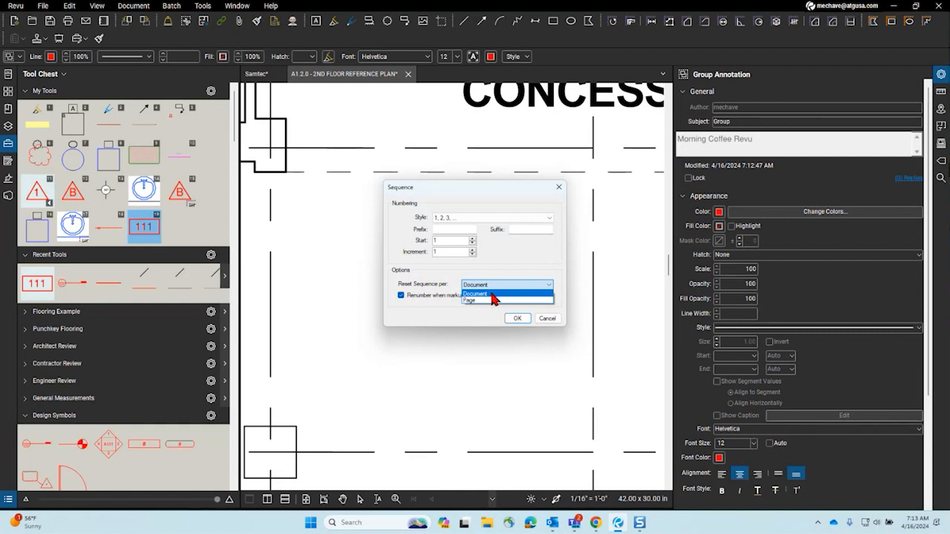
pyautogui.click(504, 259)
pyautogui.click(500, 287)
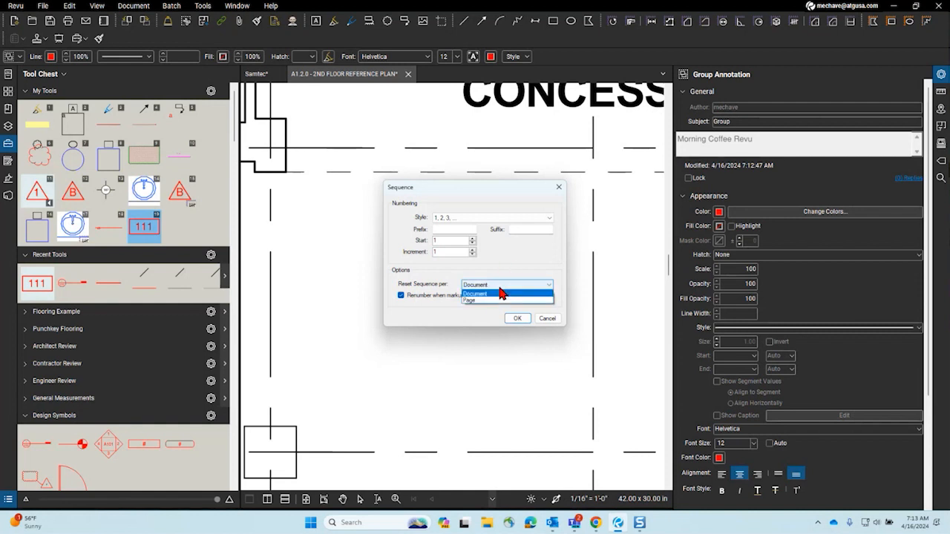
pyautogui.click(505, 259)
pyautogui.click(520, 321)
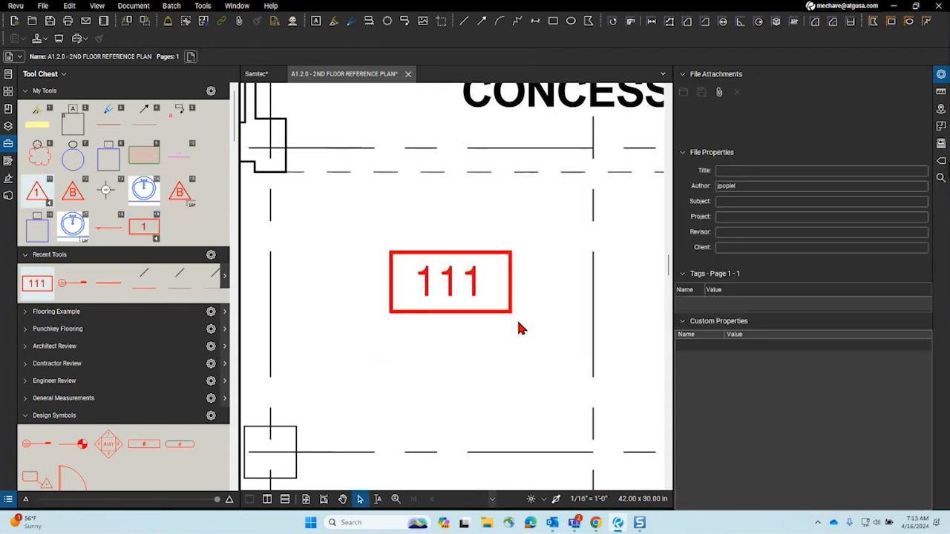
# - Place four sequenced labels, numbered 1 to 4, in a column below the CONCESSION room title
pyautogui.click(144, 236)
pyautogui.scroll(-3, 312, 241)
pyautogui.scroll(2, 480, 265)
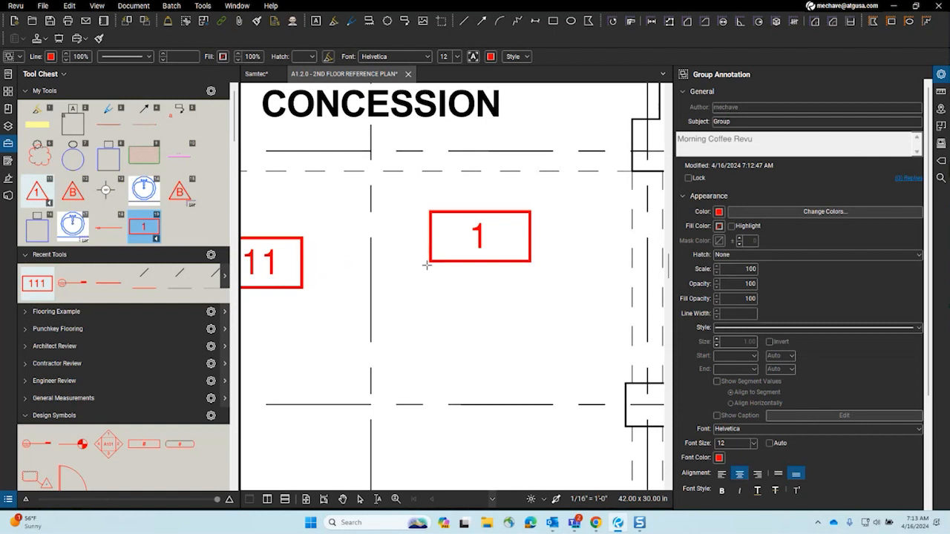
pyautogui.click(433, 258)
pyautogui.click(436, 324)
pyautogui.click(440, 392)
pyautogui.click(443, 467)
# - Place a long run of further sequenced labels stacked on nearly the same spot below label 4, and end the placement
pyautogui.moveTo(448, 448)
pyautogui.mouseDown()
pyautogui.moveTo(445, 360)
pyautogui.moveTo(472, 267)
pyautogui.mouseUp()
pyautogui.click(449, 357)
pyautogui.click(449, 358)
pyautogui.click(426, 364)
pyautogui.click(425, 364)
pyautogui.click(426, 364)
pyautogui.click(426, 363)
pyautogui.click(426, 364)
pyautogui.click(425, 364)
pyautogui.click(426, 364)
pyautogui.click(425, 363)
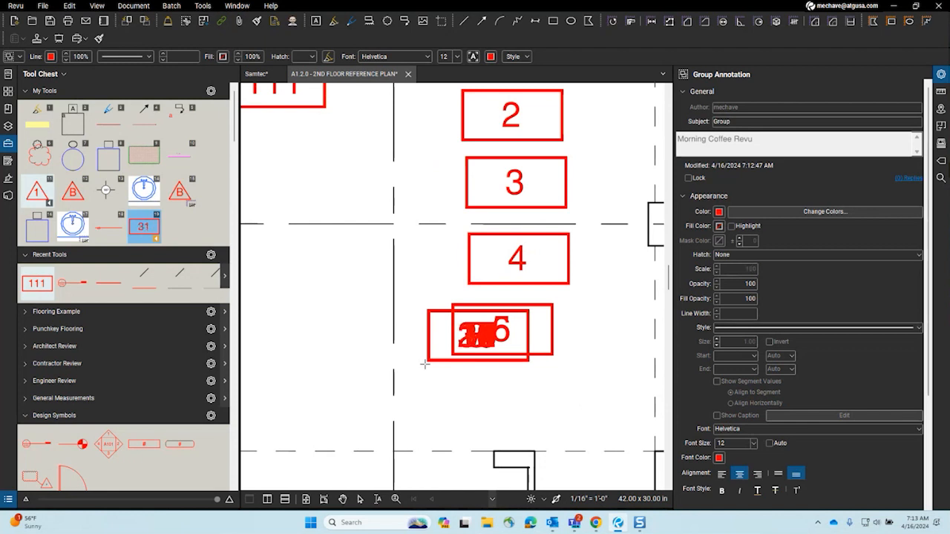
pyautogui.click(425, 364)
pyautogui.click(425, 364)
pyautogui.click(425, 364)
pyautogui.click(425, 364)
pyautogui.press('Escape')
pyautogui.moveTo(350, 309); pyautogui.dragTo(490, 301)
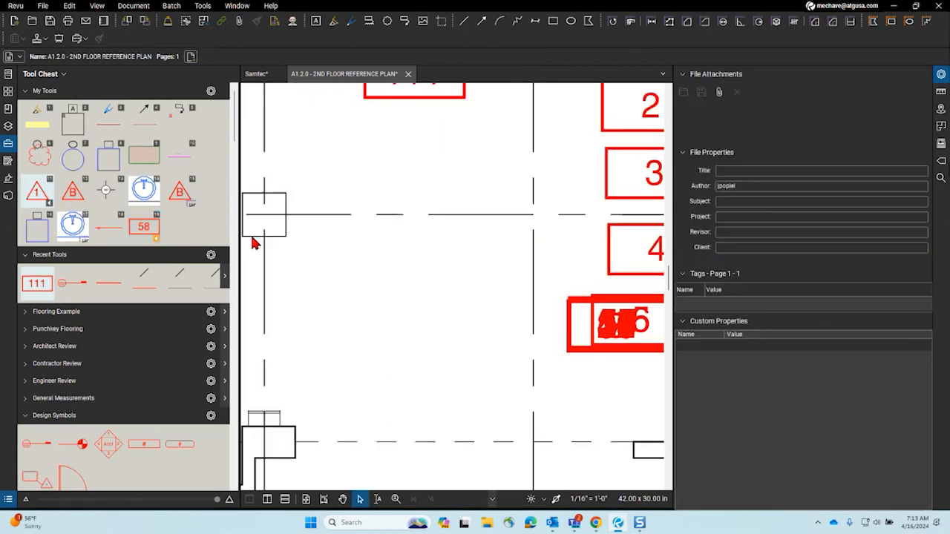
pyautogui.rightClick(139, 233)
pyautogui.rightClick(52, 277)
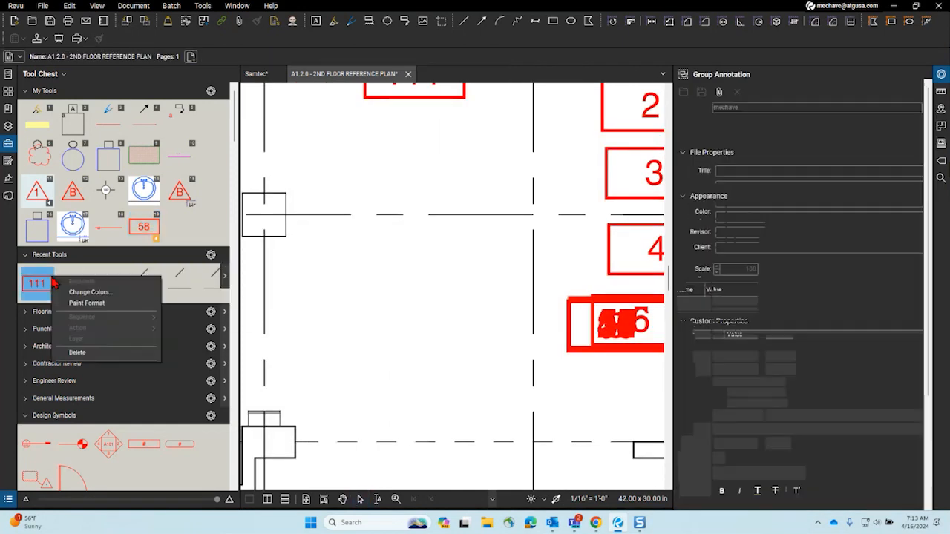
pyautogui.click(105, 297)
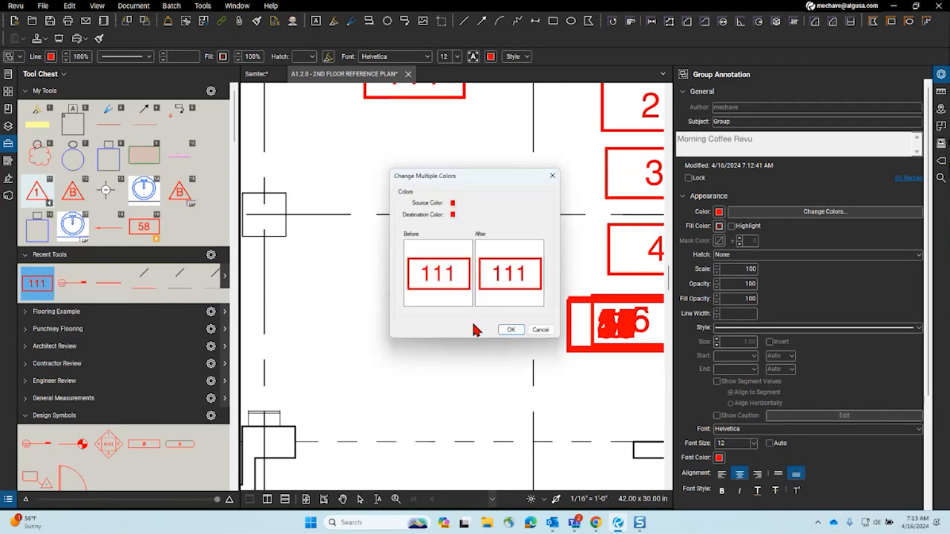
pyautogui.click(522, 334)
# - Place a copy of the grouped 111 label from Recent Tools below the original and ungroup it
pyautogui.click(44, 290)
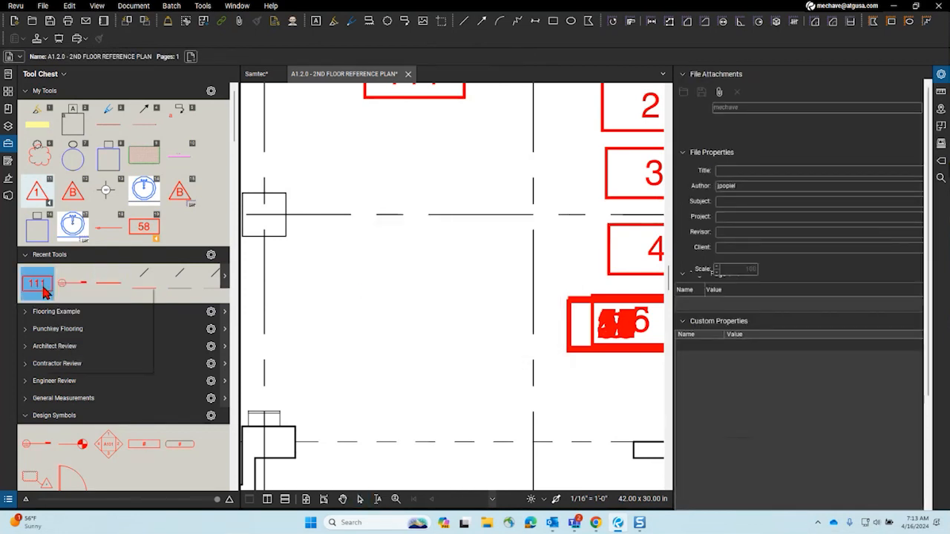
pyautogui.click(360, 289)
pyautogui.rightClick(350, 293)
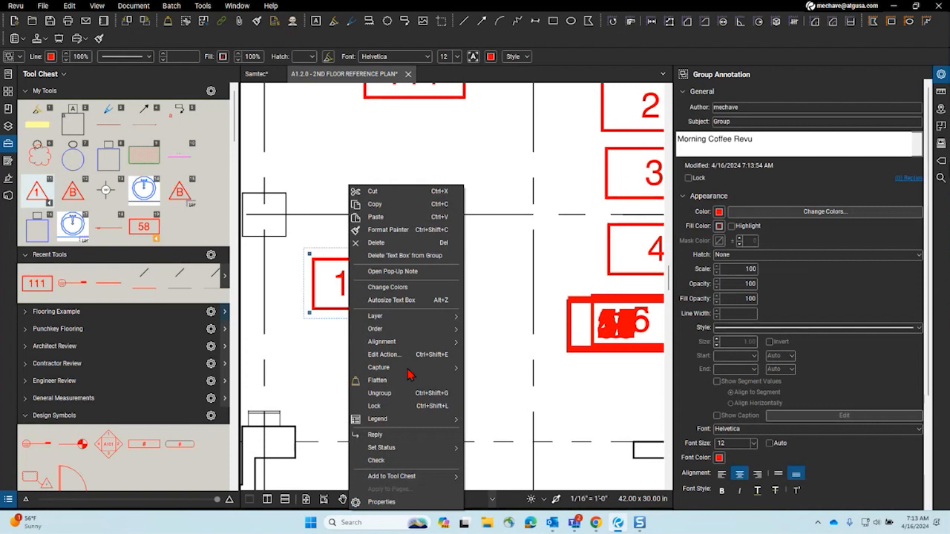
pyautogui.click(386, 393)
pyautogui.scroll(3, 326, 297)
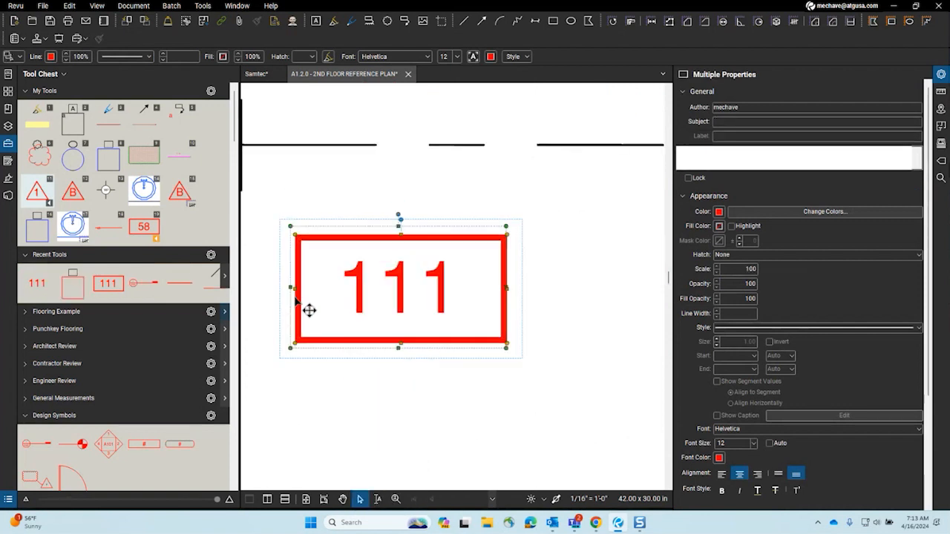
# - Narrow the copy's red rectangle, and change the text box to 1 and fit it inside the frame
pyautogui.moveTo(297, 288); pyautogui.dragTo(379, 289)
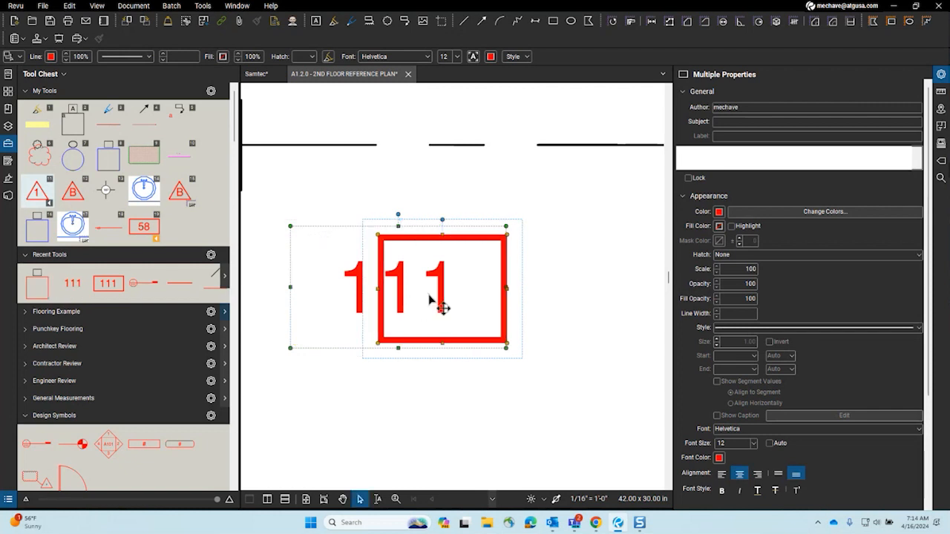
pyautogui.click(361, 293)
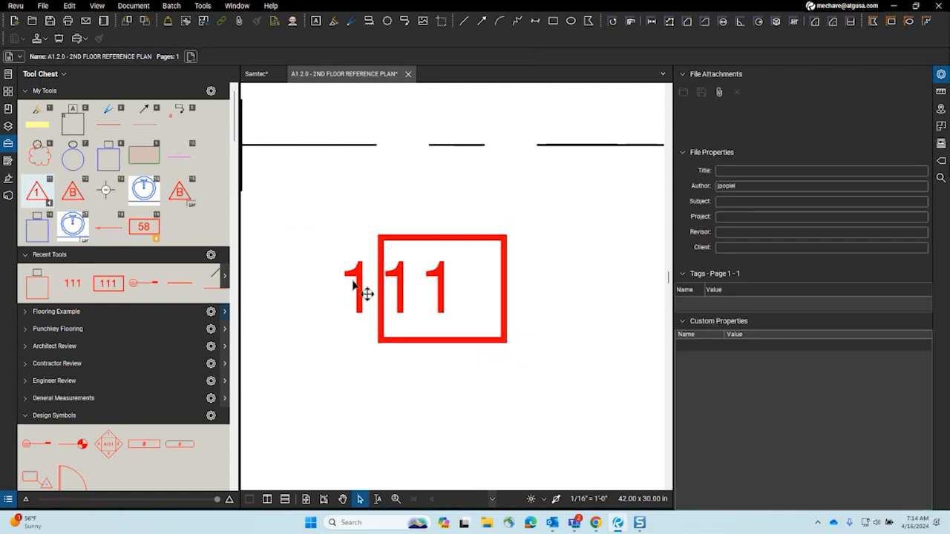
pyautogui.click(364, 294)
pyautogui.doubleClick(370, 294)
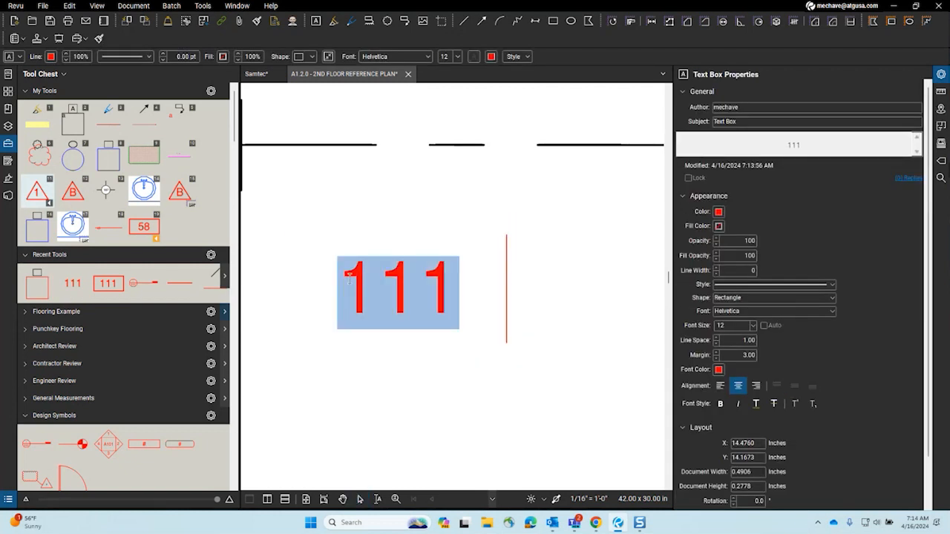
pyautogui.write('10')
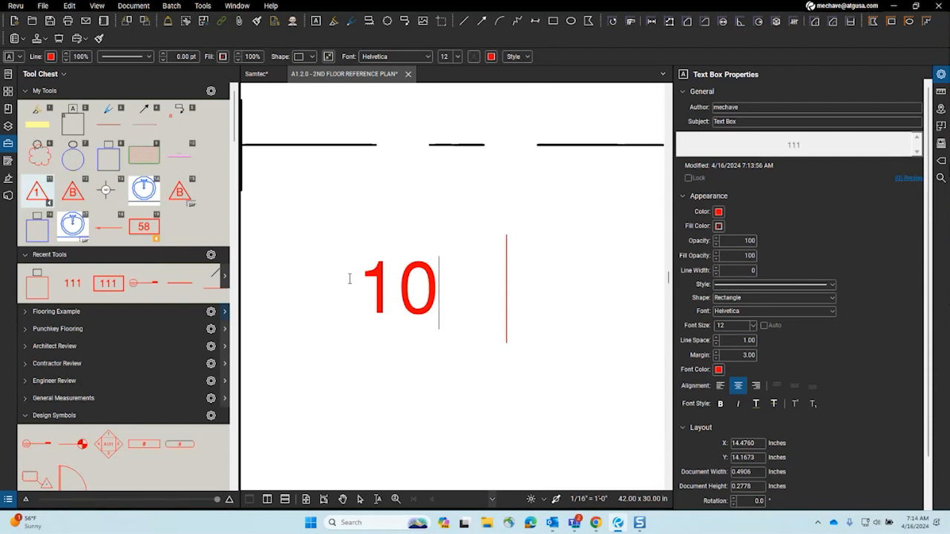
pyautogui.press('BackSpace')
pyautogui.press('Escape')
pyautogui.moveTo(404, 306); pyautogui.dragTo(445, 302)
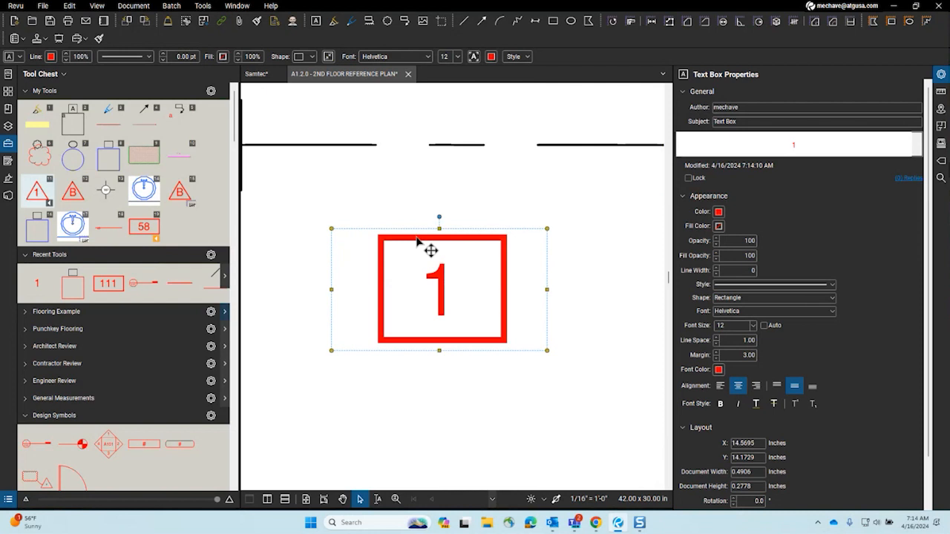
# - Narrow the red rectangle further around the digit 1, and group it with the text box
pyautogui.click(418, 240)
pyautogui.moveTo(378, 289)
pyautogui.mouseDown()
pyautogui.moveTo(467, 293)
pyautogui.moveTo(483, 305)
pyautogui.moveTo(475, 312)
pyautogui.mouseUp()
pyautogui.scroll(-4, 384, 358)
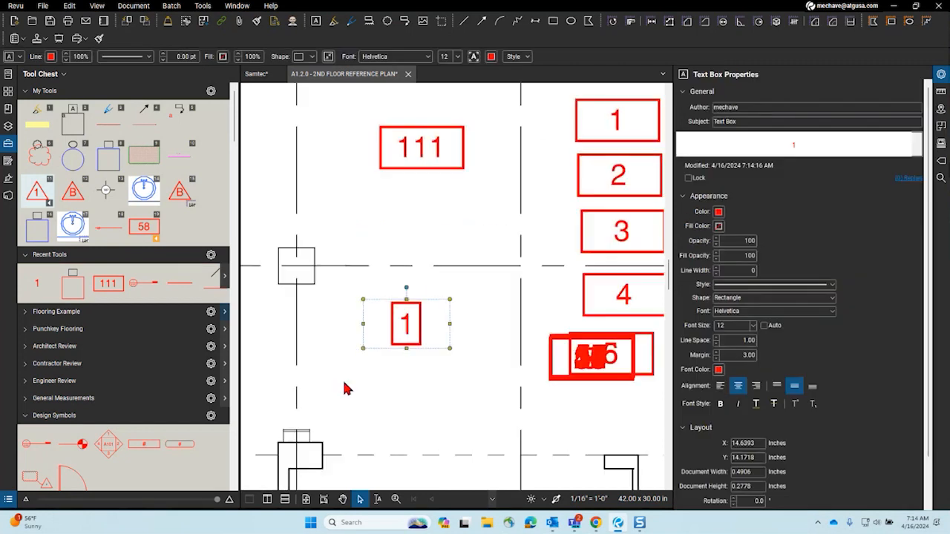
pyautogui.click(344, 387)
pyautogui.moveTo(328, 232); pyautogui.dragTo(491, 436)
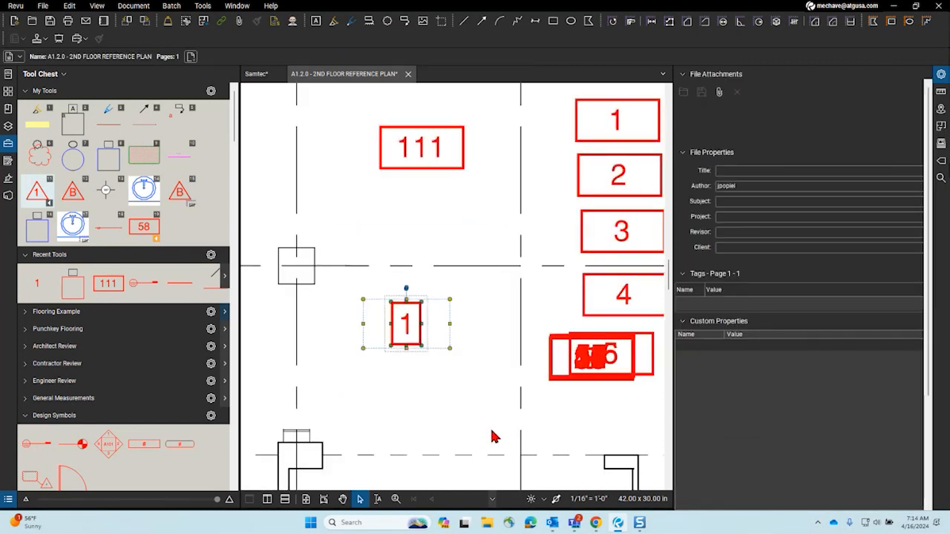
pyautogui.rightClick(422, 340)
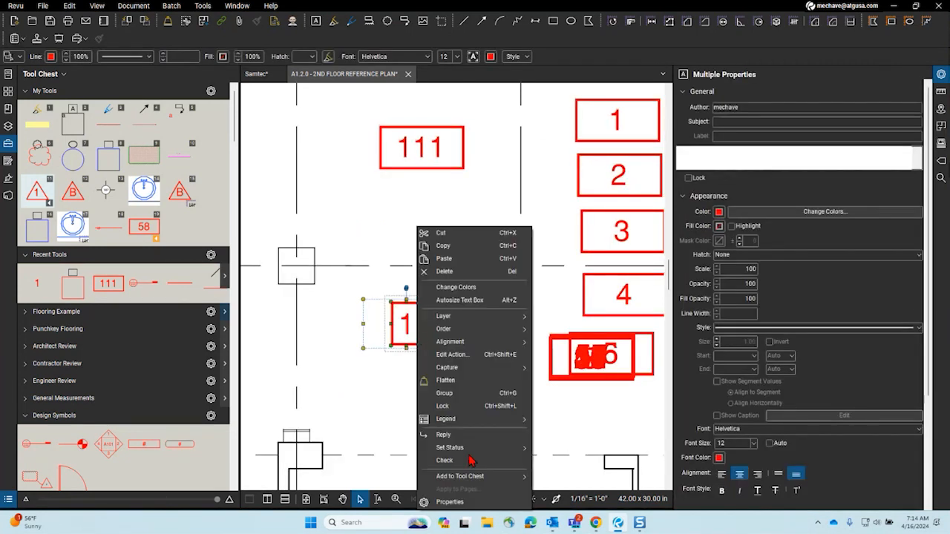
pyautogui.click(464, 395)
# - Add the newly grouped 1 label from Recent Tools to My Tools and define a sequence for it with the offered settings
pyautogui.moveTo(39, 284); pyautogui.dragTo(190, 232)
pyautogui.rightClick(187, 230)
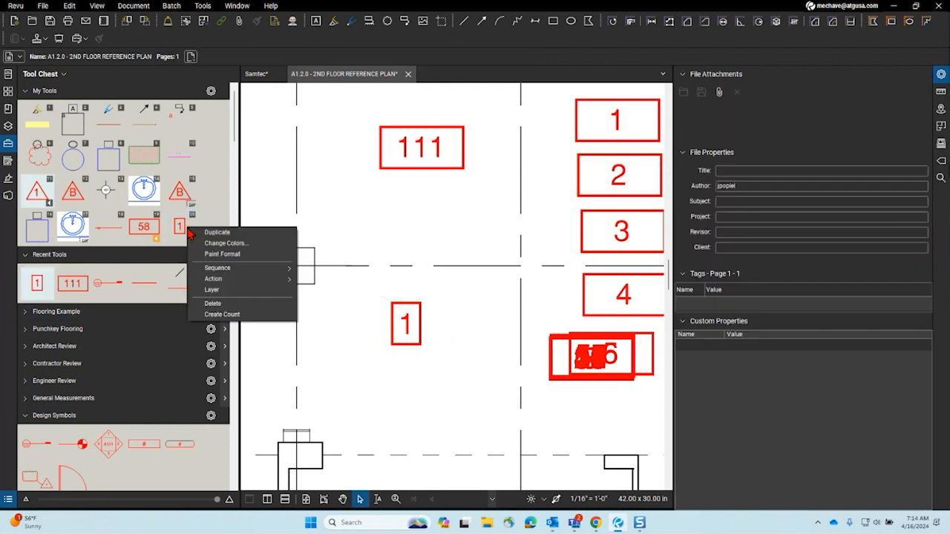
pyautogui.click(371, 320)
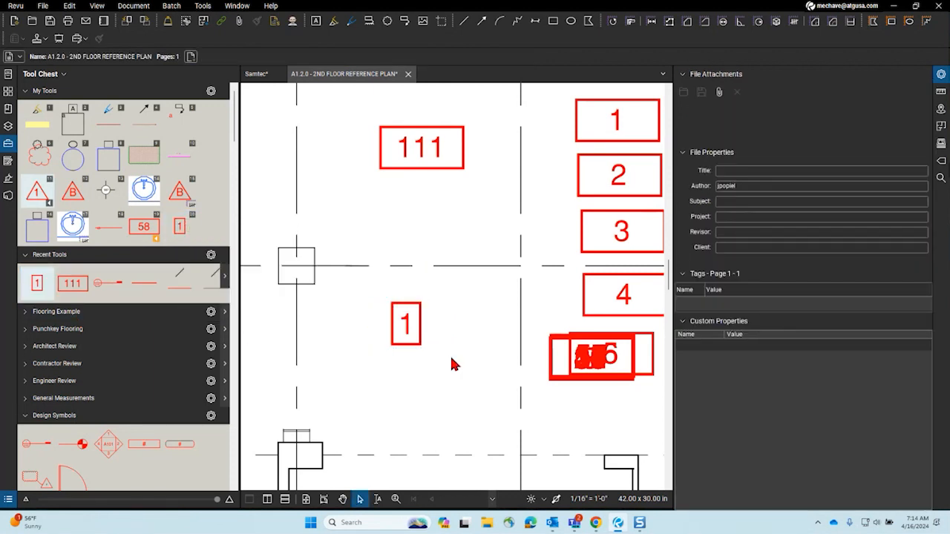
pyautogui.rightClick(181, 227)
pyautogui.moveTo(232, 268)
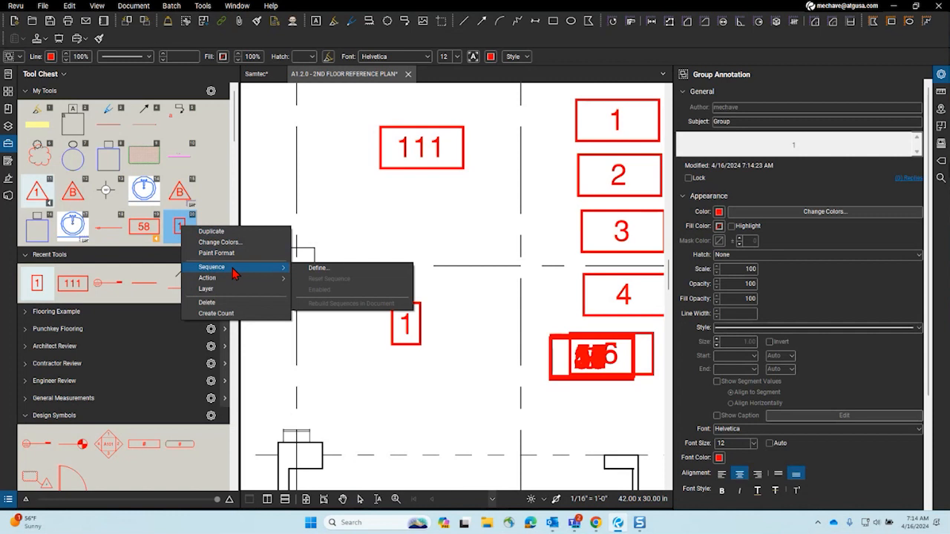
pyautogui.click(311, 268)
pyautogui.click(518, 316)
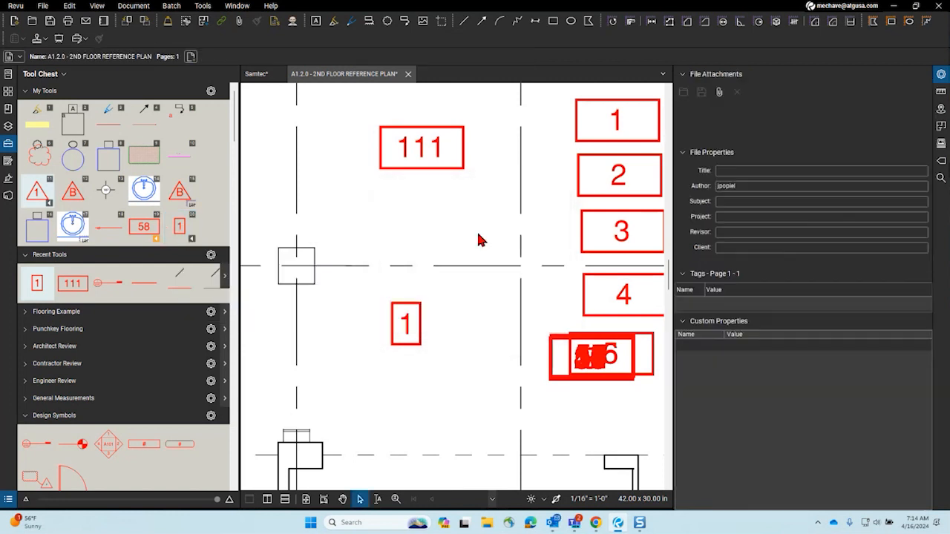
# - Place the narrow sequenced label numbered 1 below the 111 label, and stack a run of further ones on and beside it
pyautogui.click(180, 228)
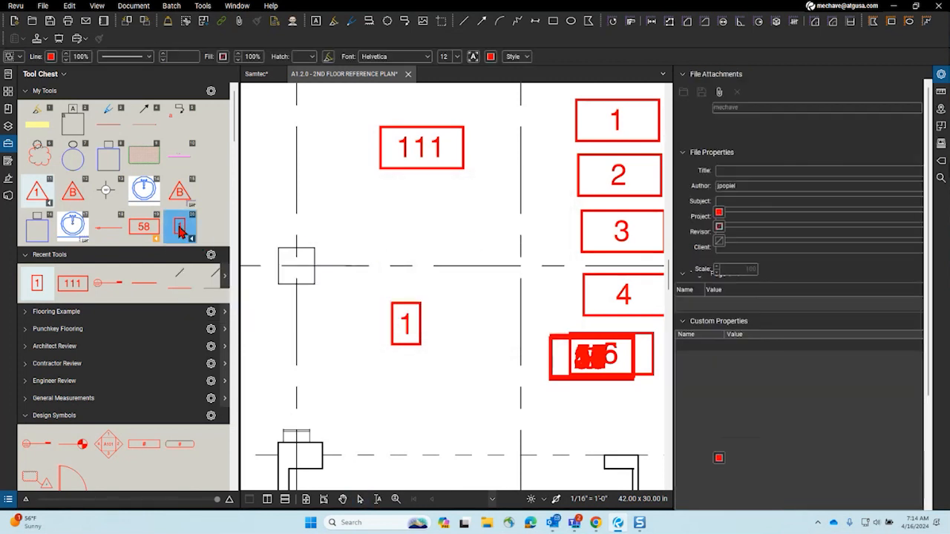
pyautogui.click(405, 214)
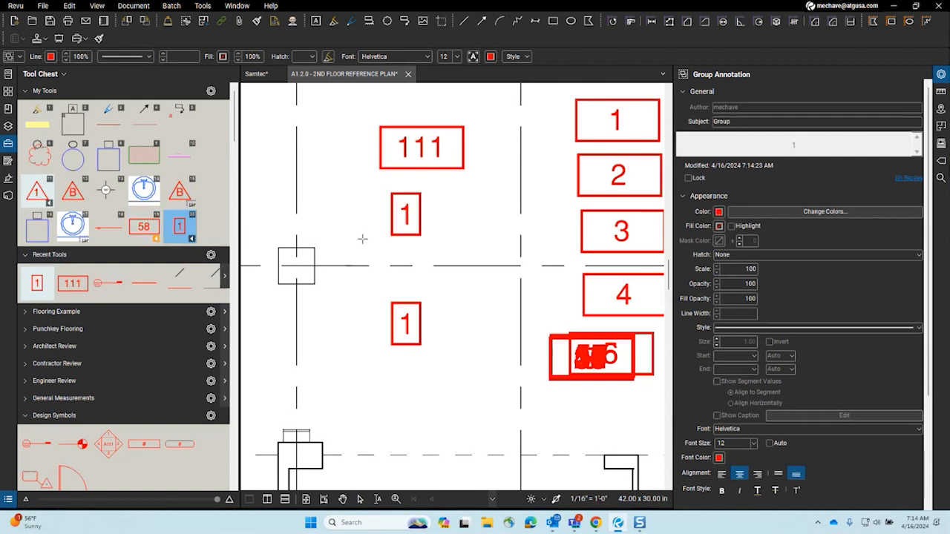
pyautogui.click(361, 239)
pyautogui.click(361, 239)
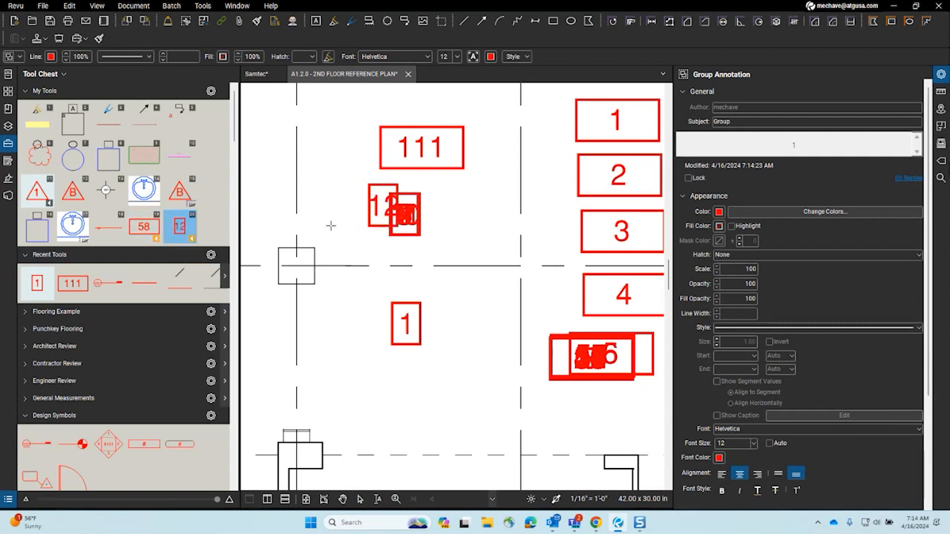
pyautogui.click(287, 204)
pyautogui.click(286, 205)
pyautogui.click(286, 204)
pyautogui.click(286, 205)
# - Continue placing sequenced labels farther toward the departure holdroom, stacked at first and spread out individually from 37 to 41
pyautogui.moveTo(253, 211); pyautogui.dragTo(494, 269)
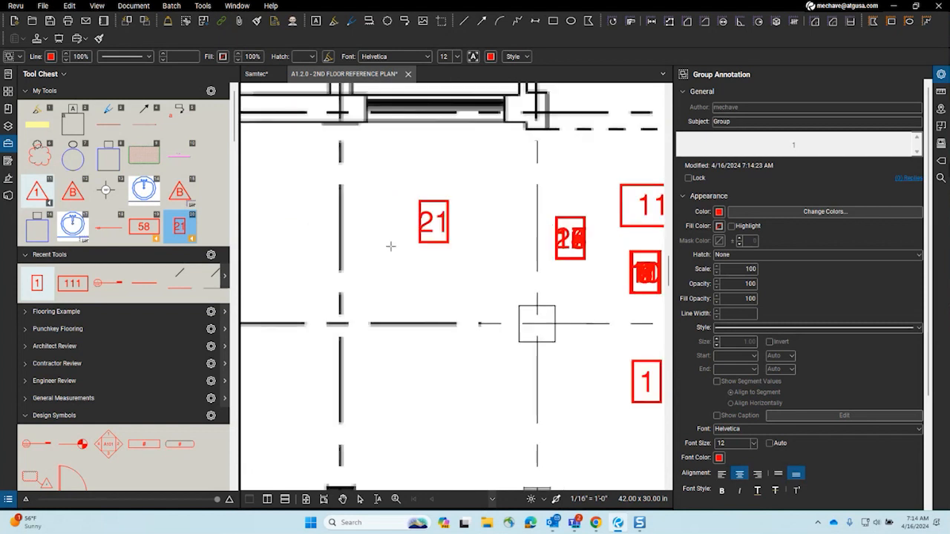
pyautogui.click(390, 246)
pyautogui.click(390, 246)
pyautogui.click(390, 246)
pyautogui.click(391, 245)
pyautogui.click(322, 278)
pyautogui.click(322, 278)
pyautogui.click(322, 278)
pyautogui.click(294, 298)
pyautogui.click(251, 329)
pyautogui.click(283, 376)
pyautogui.click(366, 383)
pyautogui.click(396, 334)
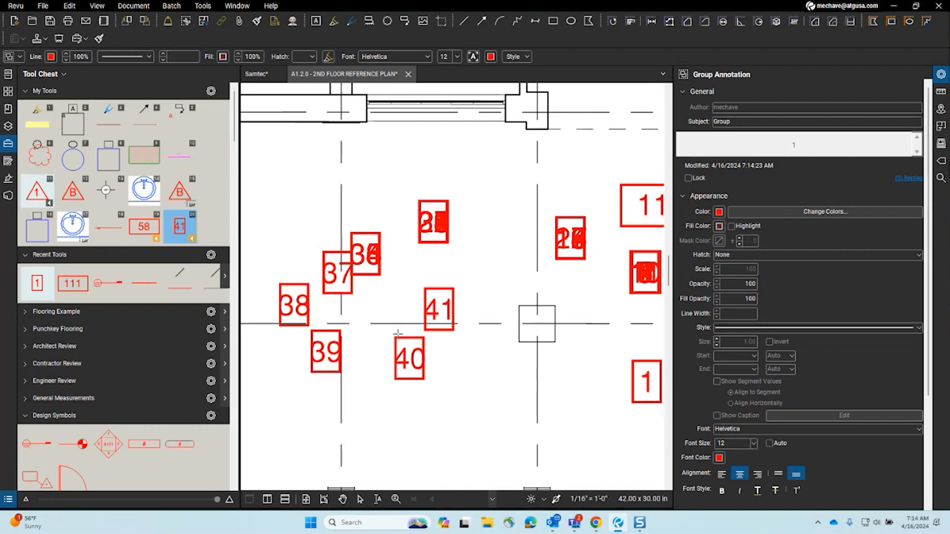
# - Place sequenced labels 42 to 49 in a curve around the underside of labels 40 and 41, and end the placement
pyautogui.click(493, 343)
pyautogui.click(483, 383)
pyautogui.click(455, 401)
pyautogui.click(423, 421)
pyautogui.click(387, 422)
pyautogui.click(356, 422)
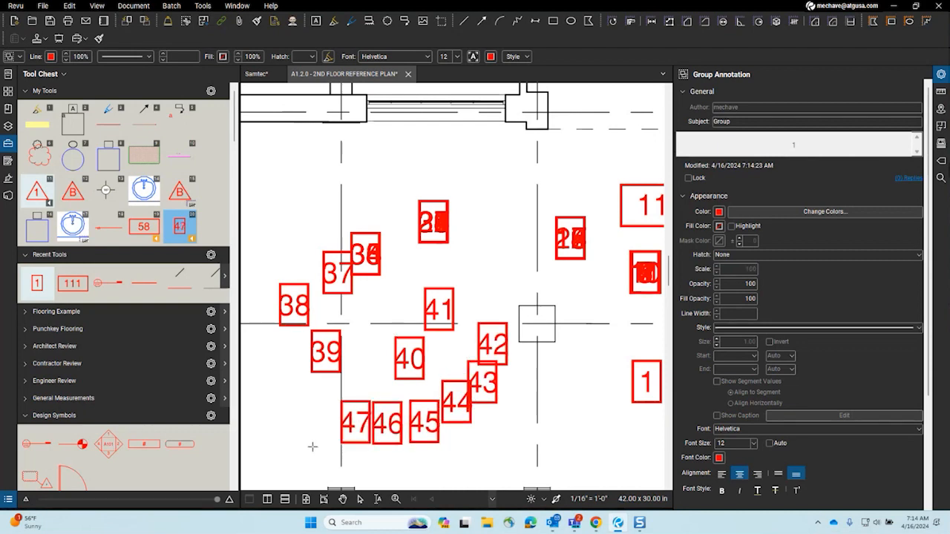
pyautogui.click(313, 446)
pyautogui.click(287, 446)
pyautogui.press('Escape')
# - Examine how the sequenced group labels are listed, with their comments, in the Markups List, and close the list
pyautogui.scroll(-4, 386, 319)
pyautogui.moveTo(386, 306); pyautogui.dragTo(384, 276)
pyautogui.scroll(2, 385, 252)
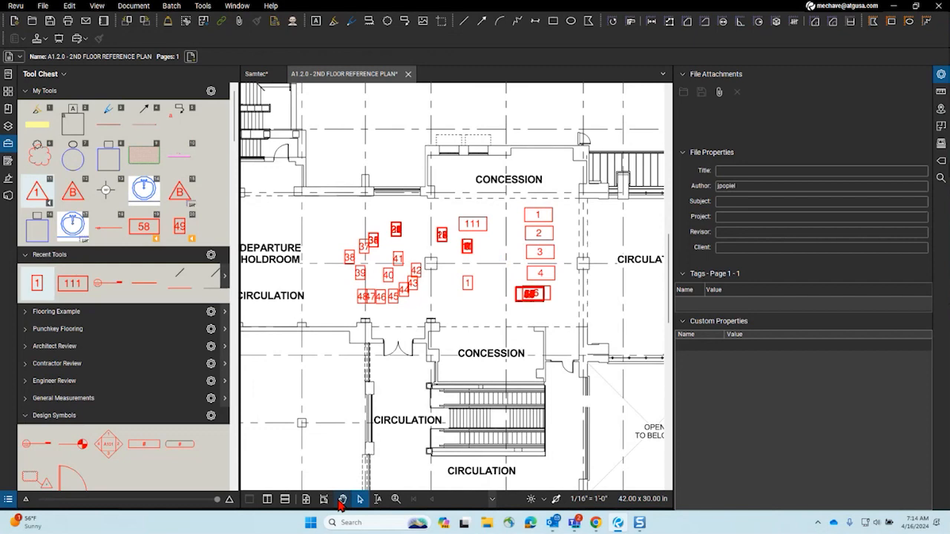
pyautogui.scroll(-2, 381, 314)
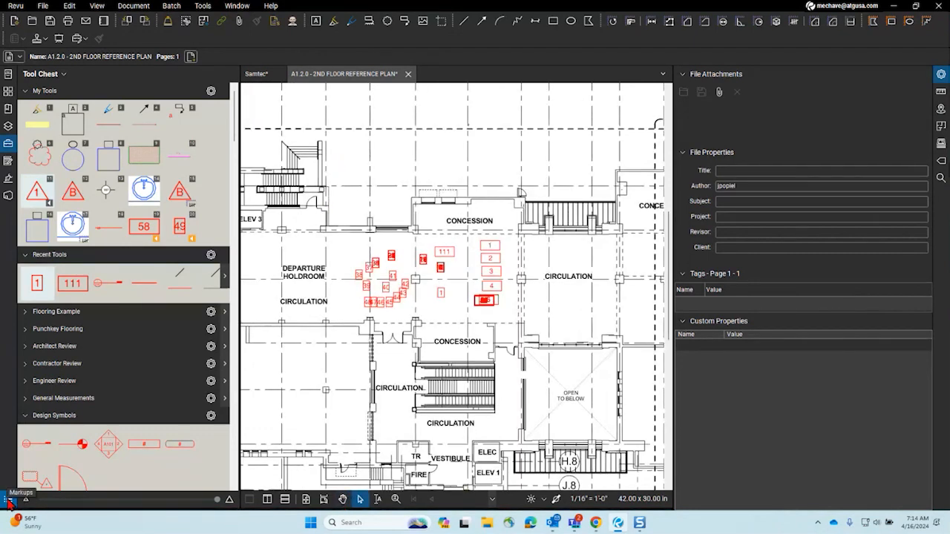
pyautogui.click(942, 75)
pyautogui.click(8, 501)
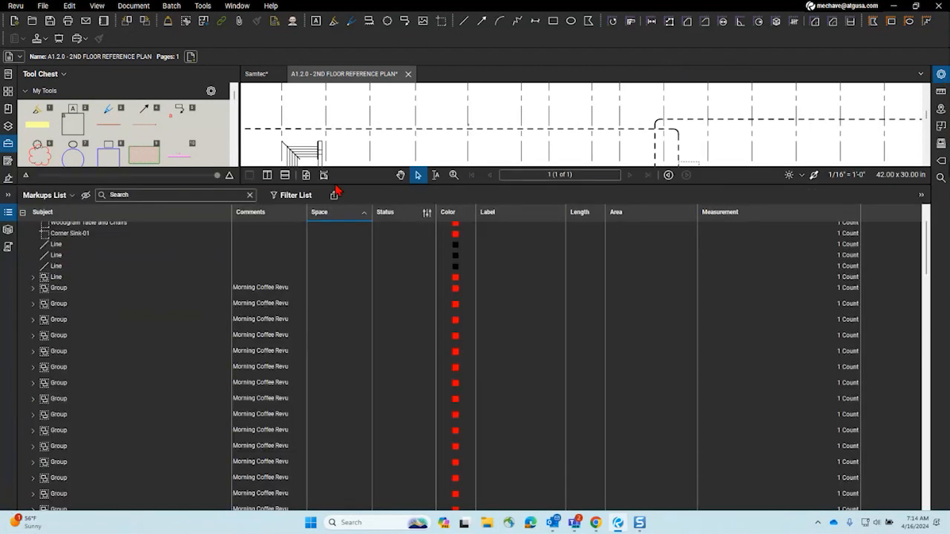
pyautogui.moveTo(336, 185); pyautogui.dragTo(336, 127)
pyautogui.scroll(-4, 186, 314)
pyautogui.scroll(-8, 185, 313)
pyautogui.scroll(10, 186, 328)
pyautogui.scroll(-5, 181, 338)
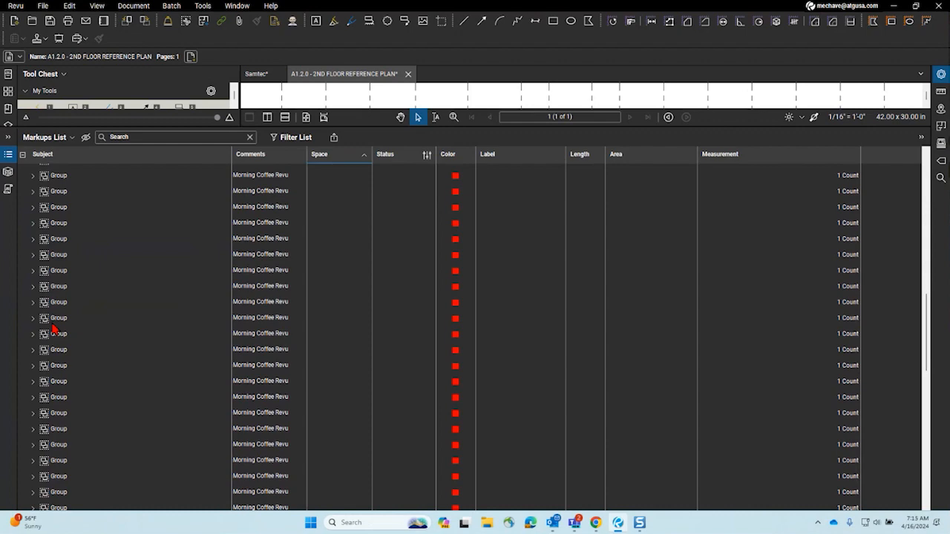
pyautogui.scroll(-4, 54, 327)
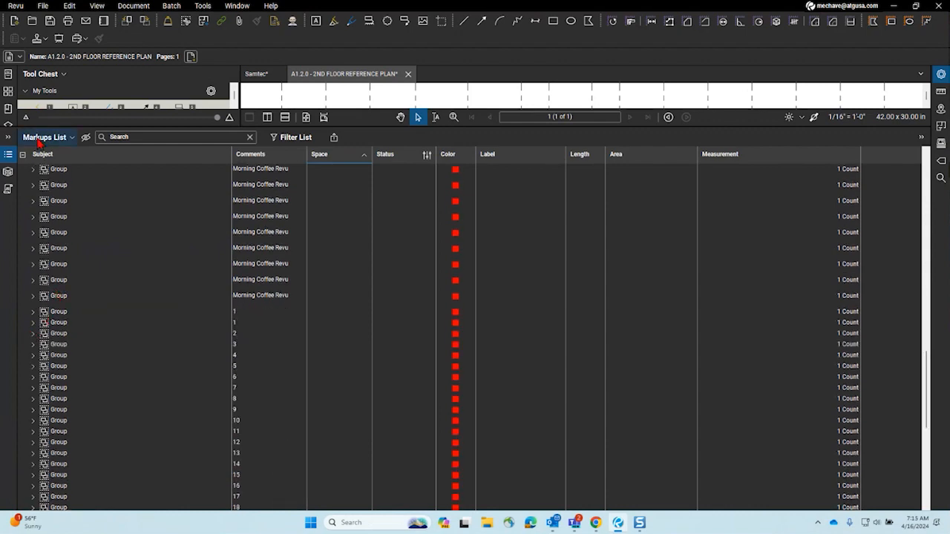
pyautogui.click(10, 156)
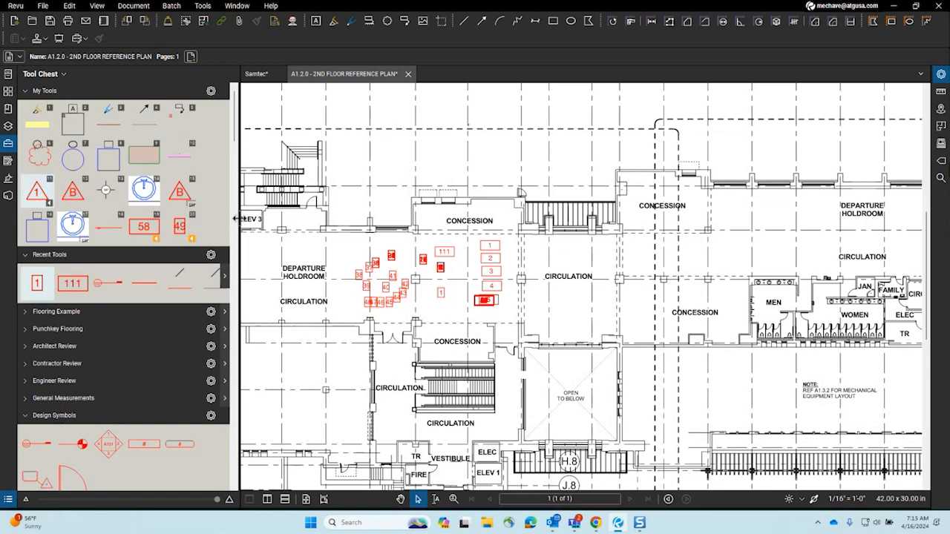
# - Select all the red label markups between the two CONCESSION rooms and delete them
pyautogui.scroll(2, 382, 166)
pyautogui.moveTo(314, 193); pyautogui.dragTo(633, 428)
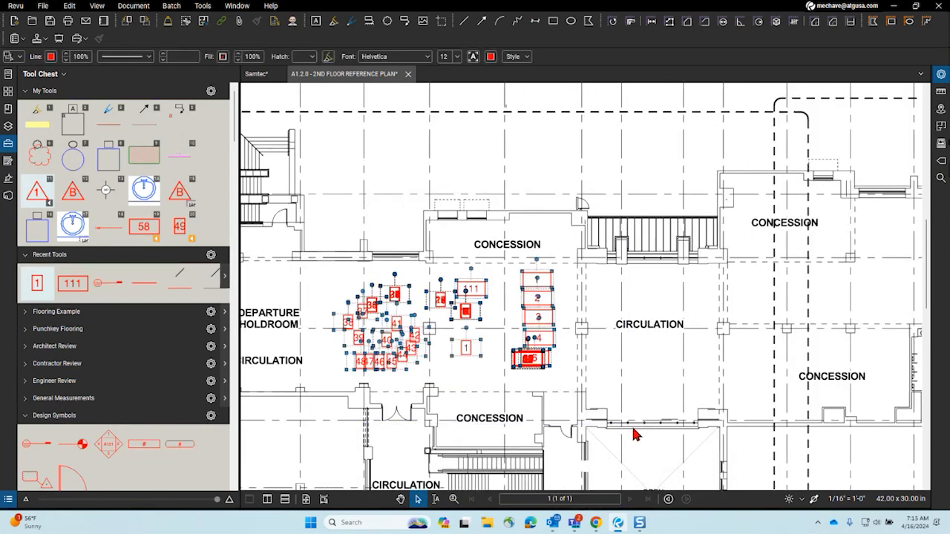
pyautogui.press('Delete')
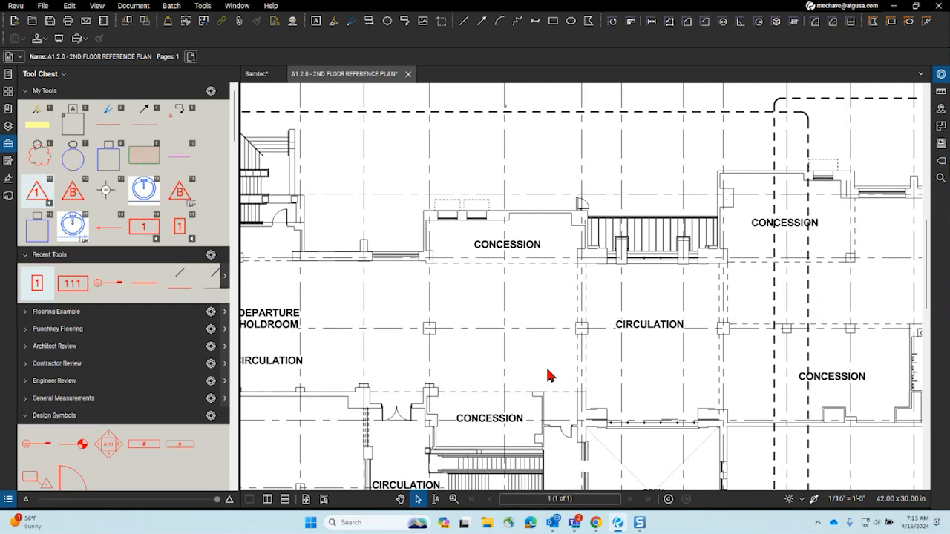
# - Add a red text box containing the number 1 in the open area between the two CONCESSION rooms
pyautogui.scroll(4, 549, 376)
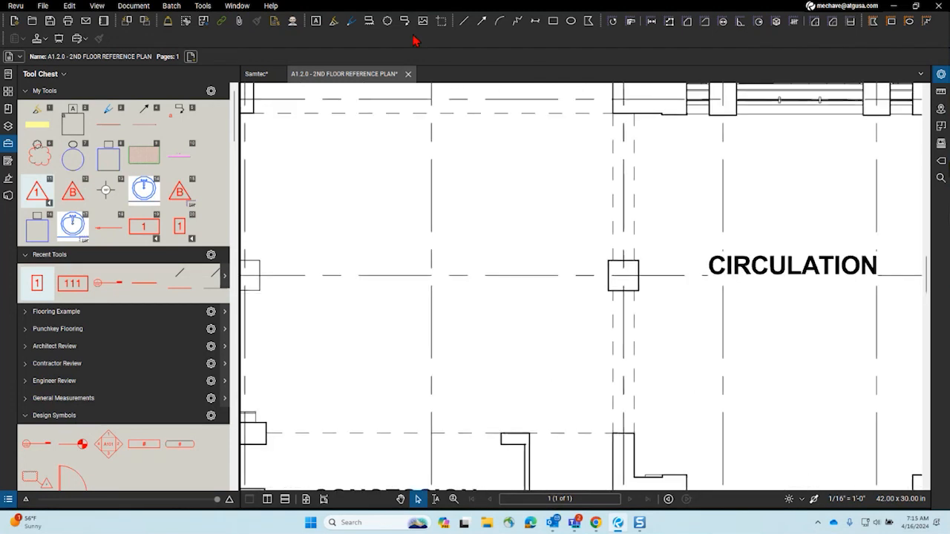
pyautogui.click(316, 23)
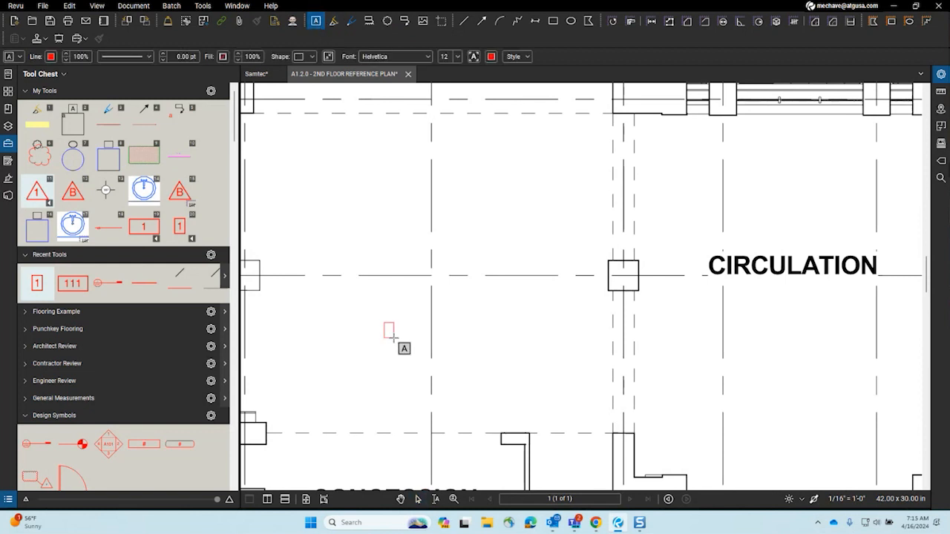
pyautogui.click(393, 338)
pyautogui.write('1')
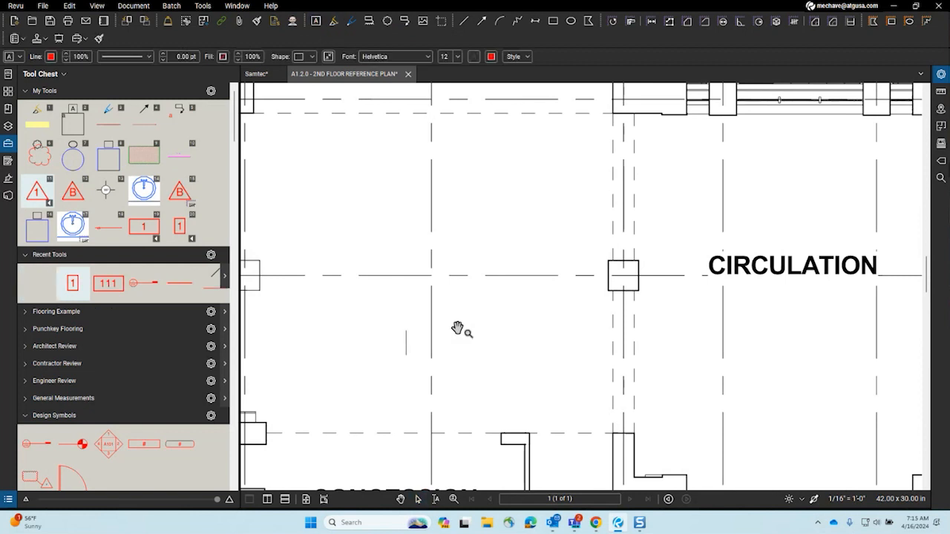
pyautogui.click(492, 338)
pyautogui.scroll(4, 390, 350)
pyautogui.scroll(3, 420, 345)
pyautogui.moveTo(453, 330); pyautogui.dragTo(424, 337)
pyautogui.moveTo(516, 329); pyautogui.dragTo(536, 329)
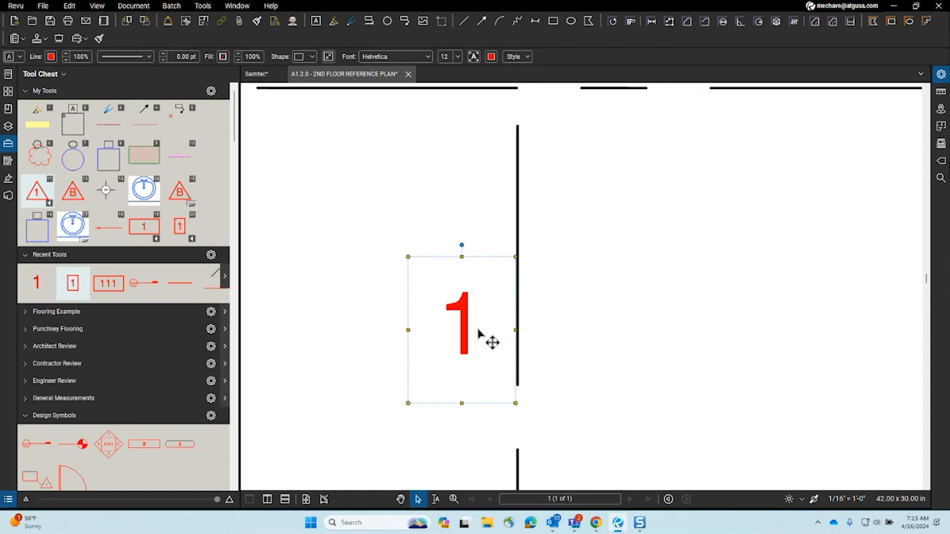
# - Draw a red rectangle around the number 1 text box, leaving a small margin on all sides
pyautogui.scroll(-3, 460, 278)
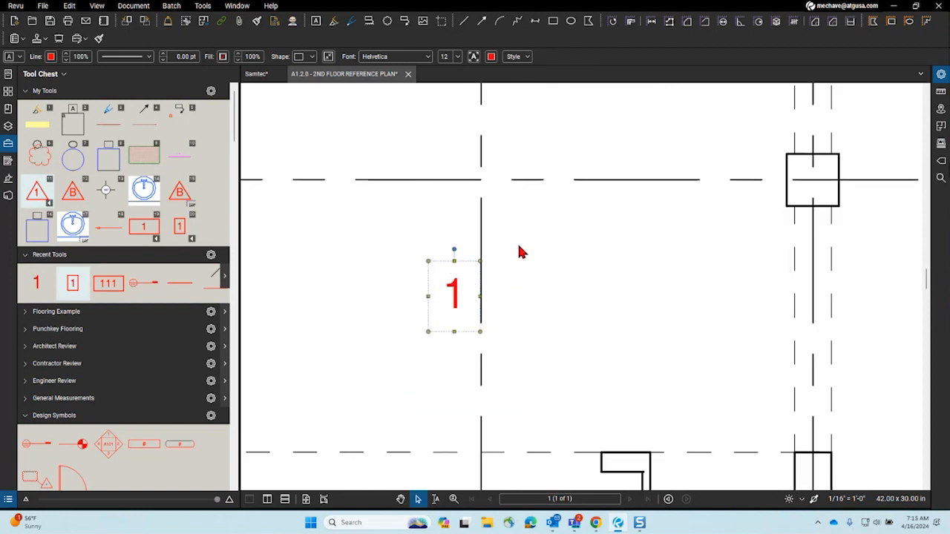
pyautogui.click(553, 21)
pyautogui.moveTo(406, 242)
pyautogui.mouseDown()
pyautogui.moveTo(506, 361)
pyautogui.moveTo(506, 352)
pyautogui.mouseUp()
pyautogui.rightClick(451, 297)
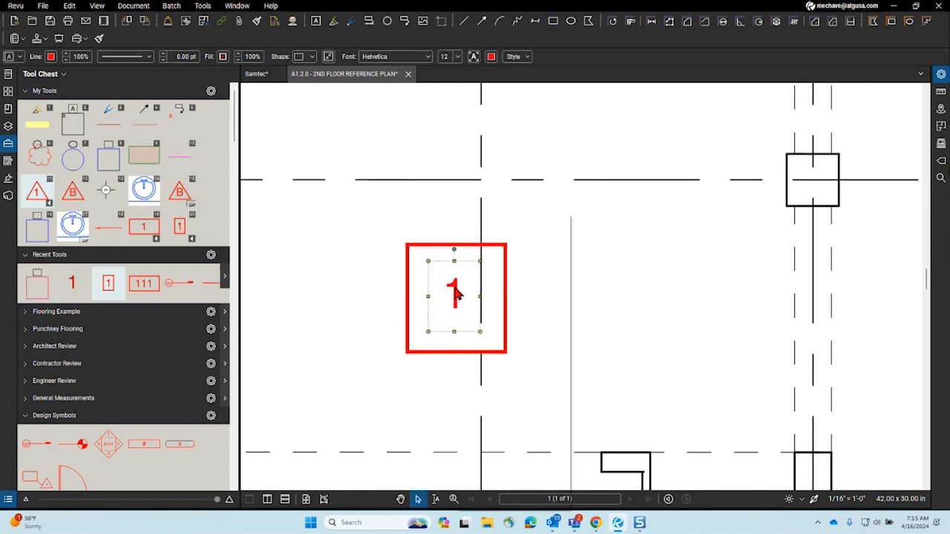
pyautogui.click(598, 314)
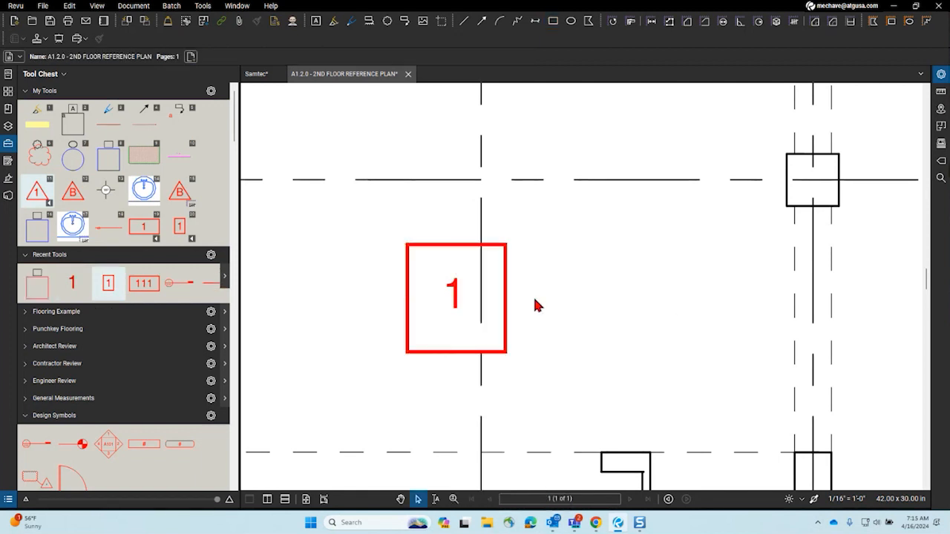
# - Group the number 1 text box with its rectangle and add the group to the My Tools set
pyautogui.click(453, 293)
pyautogui.rightClick(454, 253)
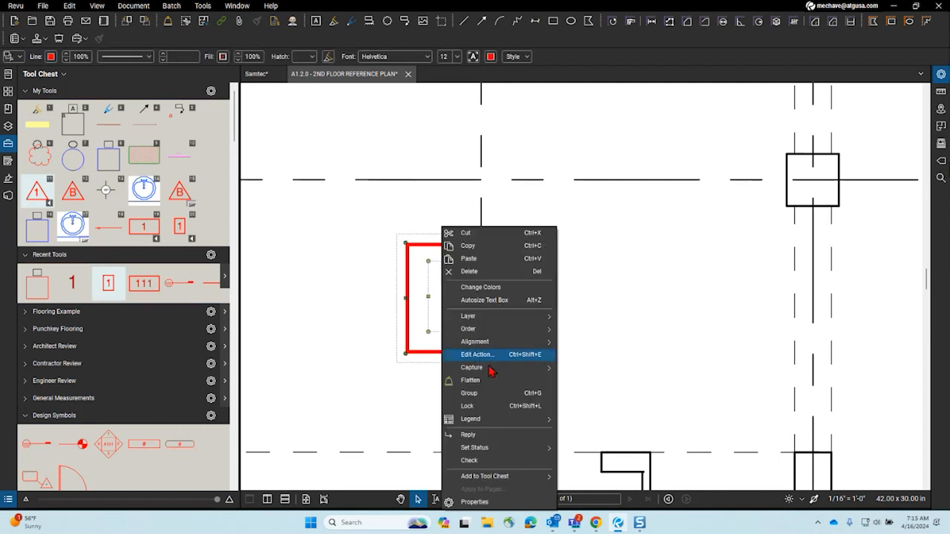
pyautogui.click(487, 390)
pyautogui.moveTo(456, 326); pyautogui.dragTo(206, 233)
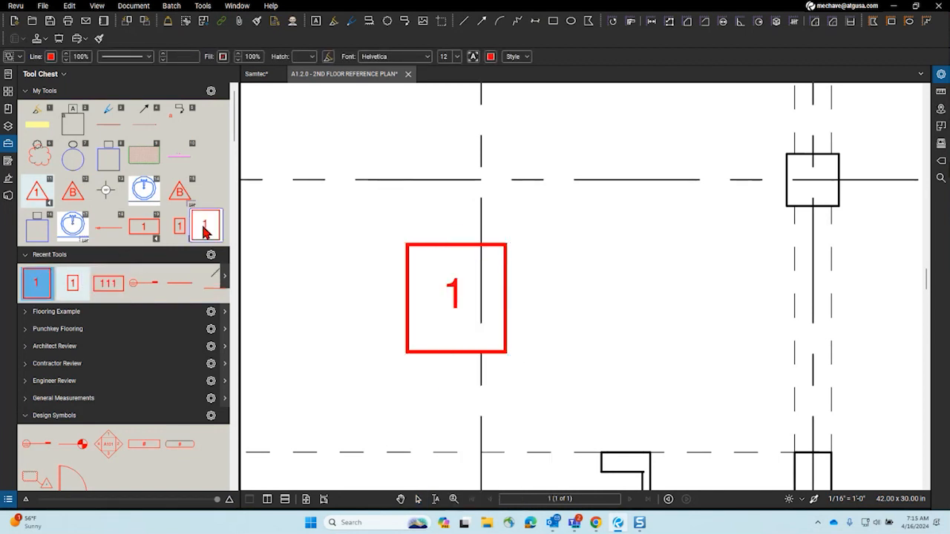
# - Turn the new label tool into a sequence with style 1, 2, 3, start 1, increment 1, reset per document and renumbering on deletion
pyautogui.rightClick(46, 268)
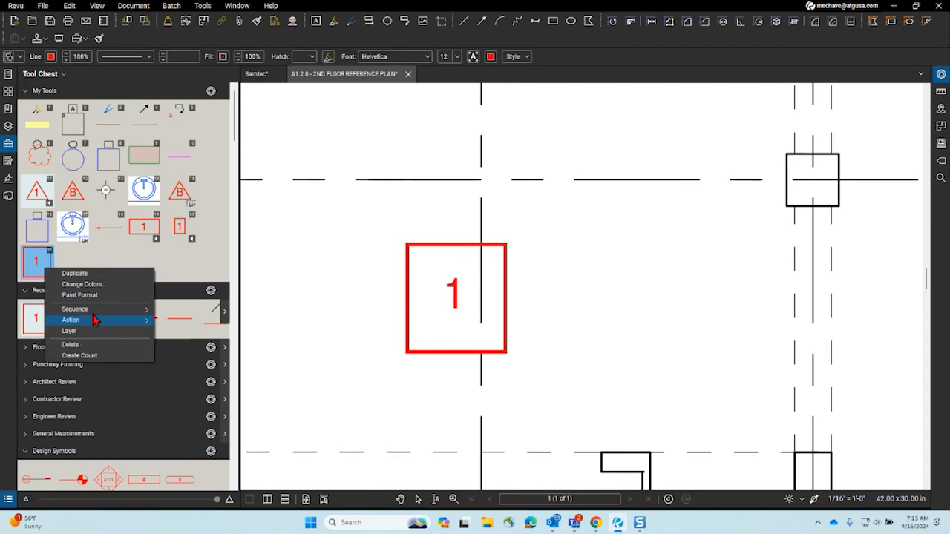
pyautogui.moveTo(108, 312)
pyautogui.click(181, 310)
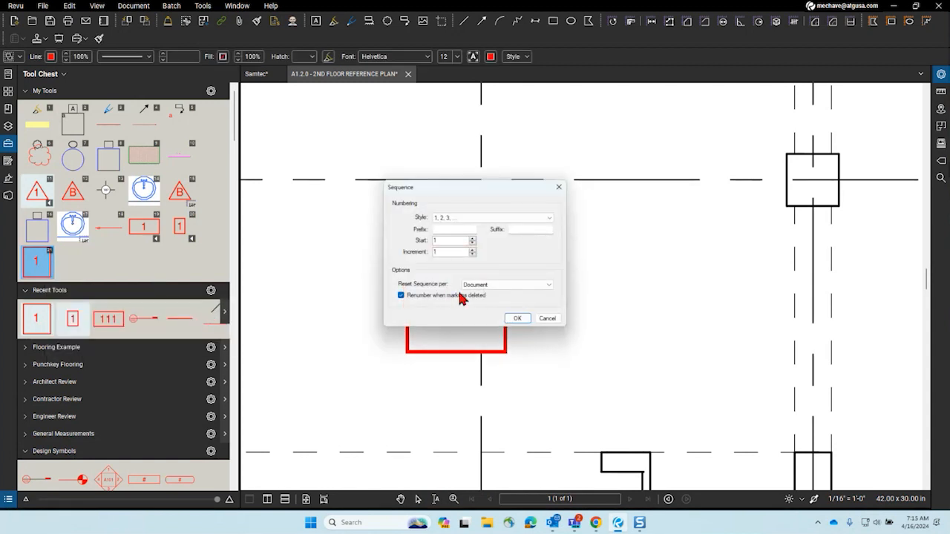
pyautogui.click(517, 319)
# - Place sequenced labels with the new tool, stacking 1 to 9 beside the original and spreading 10, 11 and 12, and end the placement
pyautogui.click(37, 262)
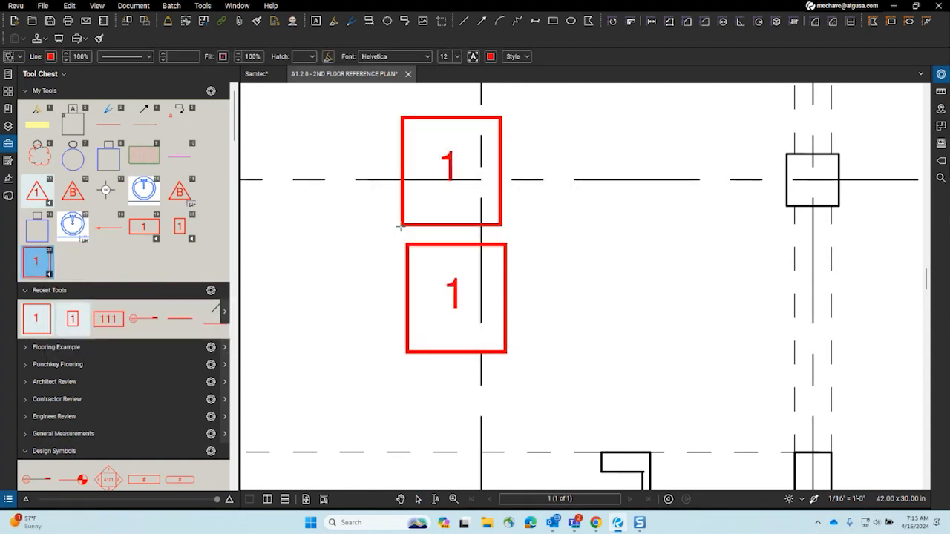
pyautogui.scroll(-5, 401, 230)
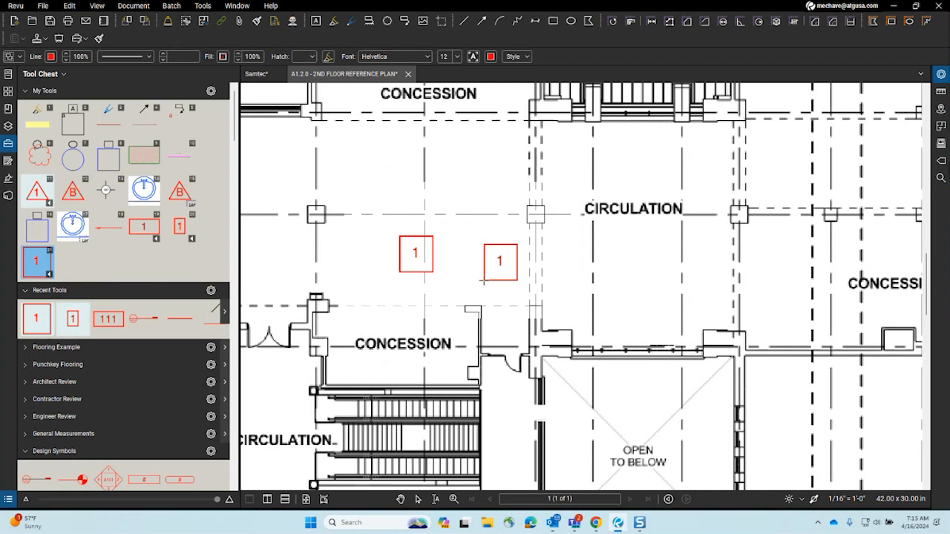
pyautogui.click(473, 273)
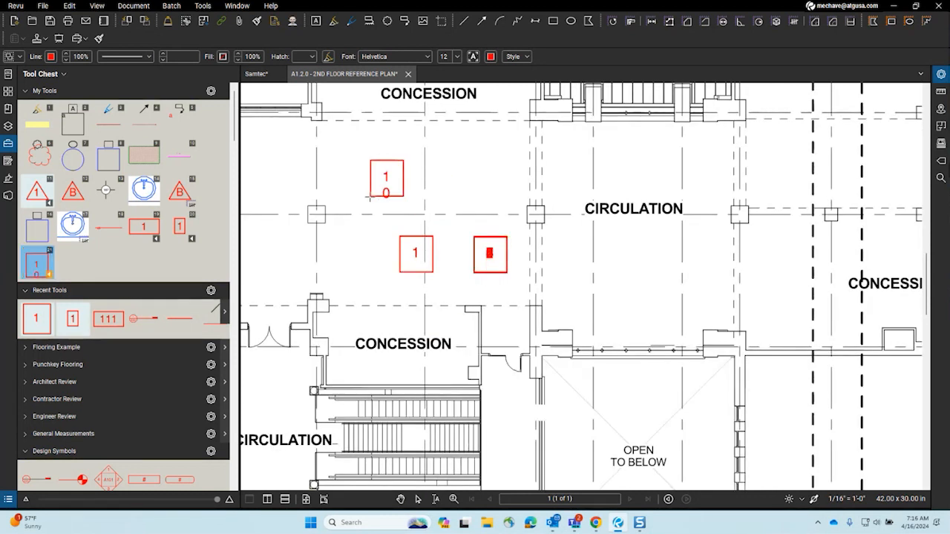
pyautogui.click(369, 197)
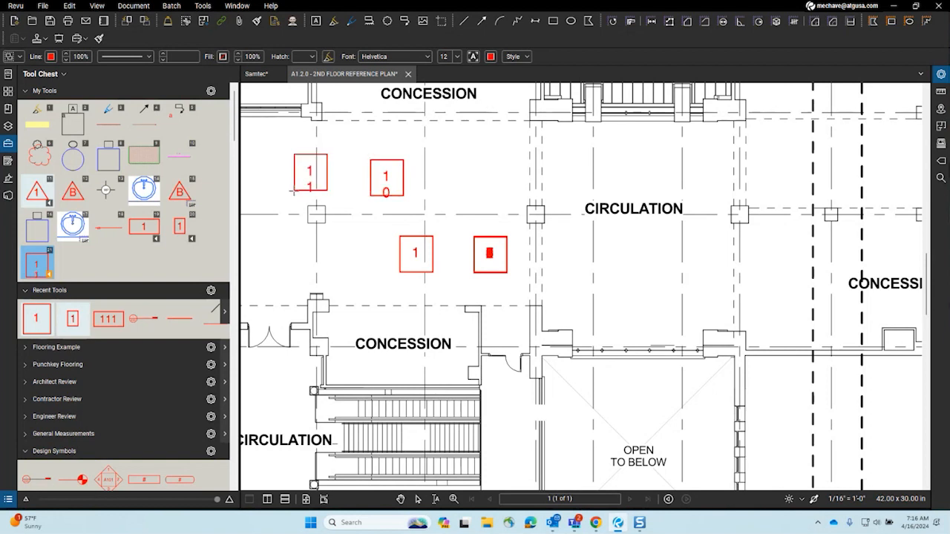
pyautogui.click(288, 247)
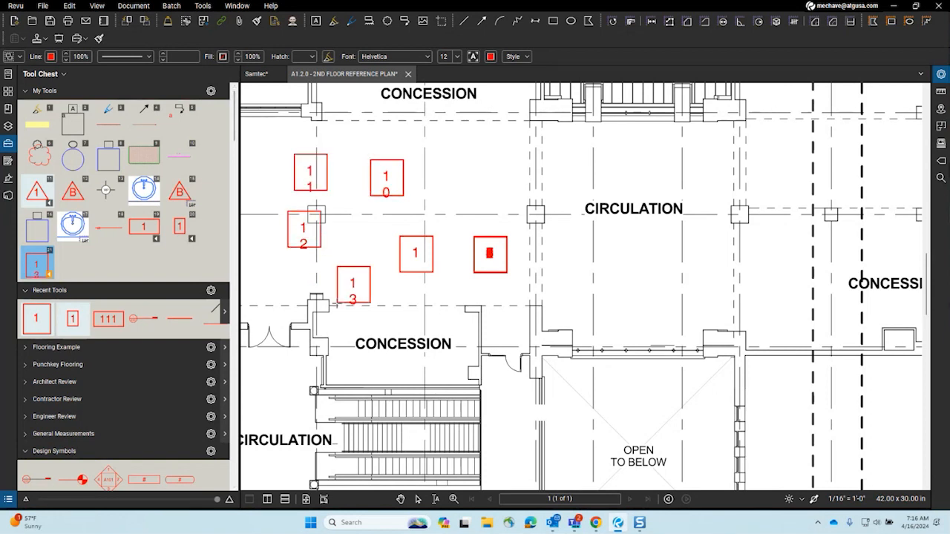
pyautogui.press('Escape')
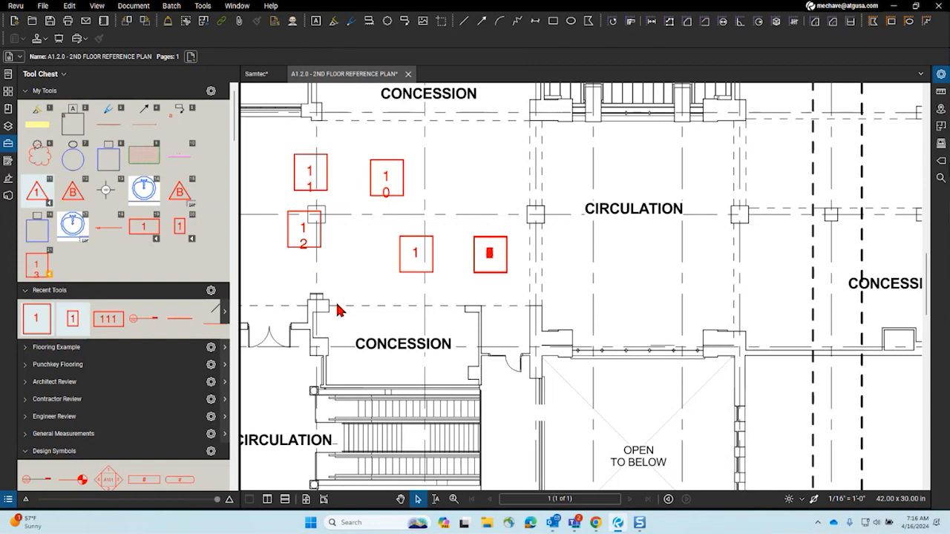
pyautogui.scroll(5, 316, 235)
pyautogui.click(454, 334)
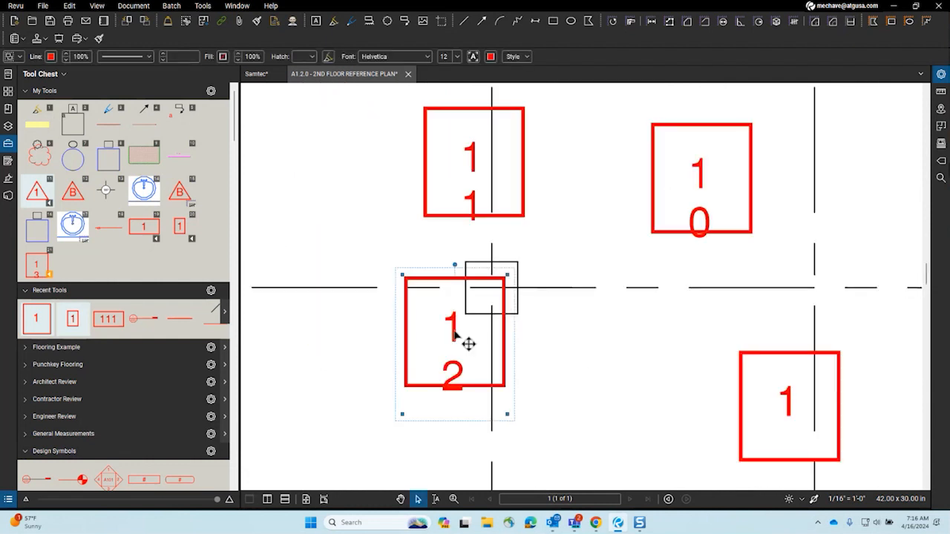
pyautogui.rightClick(455, 333)
pyautogui.click(544, 379)
pyautogui.moveTo(447, 357); pyautogui.dragTo(410, 349)
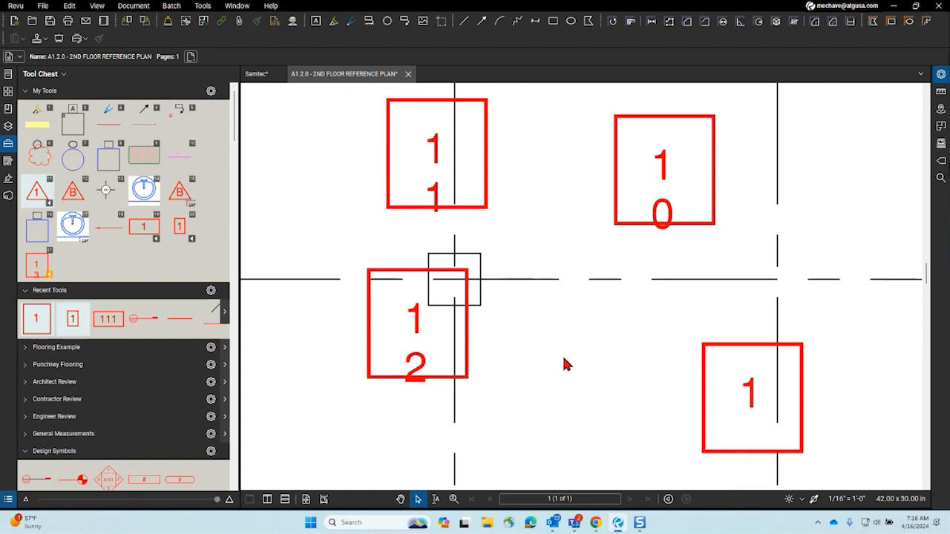
pyautogui.scroll(-3, 555, 377)
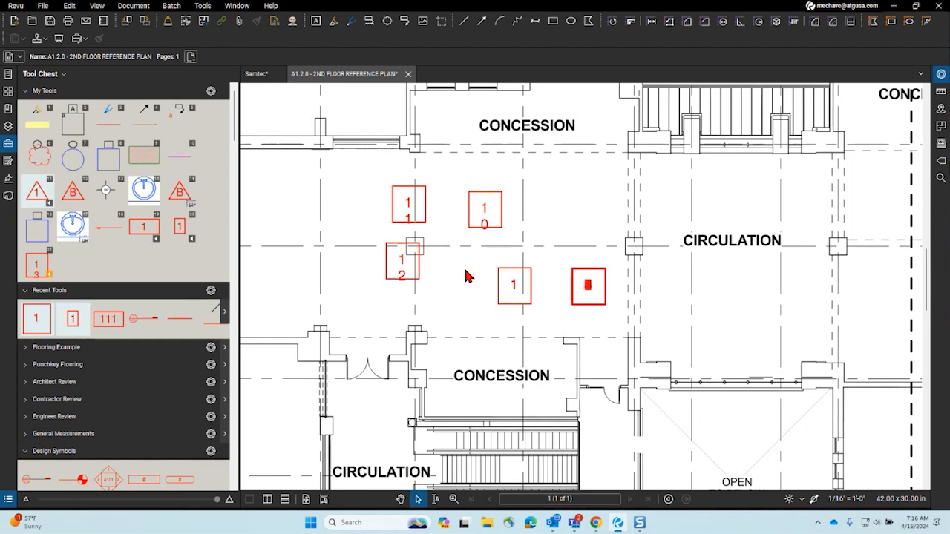
# - Widen the text box inside grouped label 12 so both digits fit on one line
pyautogui.click(408, 284)
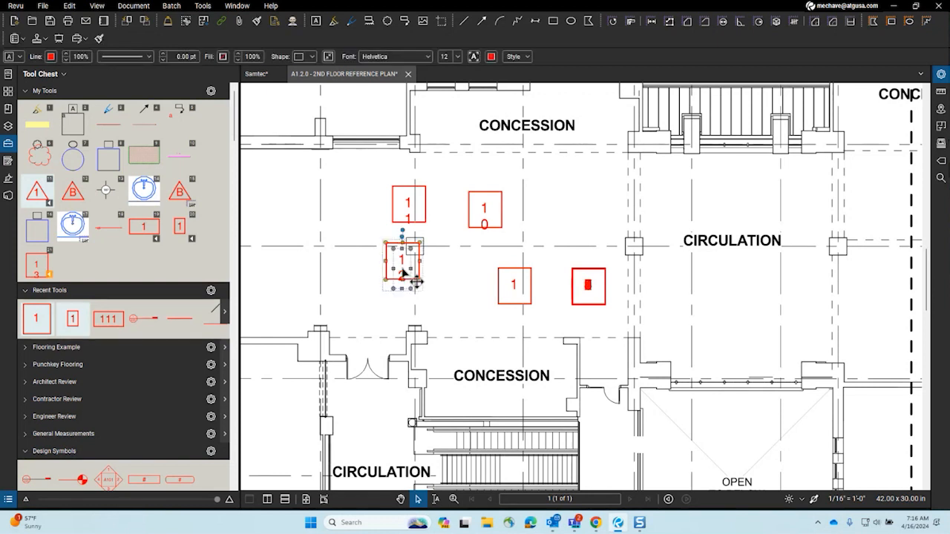
pyautogui.scroll(3, 412, 281)
pyautogui.moveTo(423, 270); pyautogui.dragTo(480, 276)
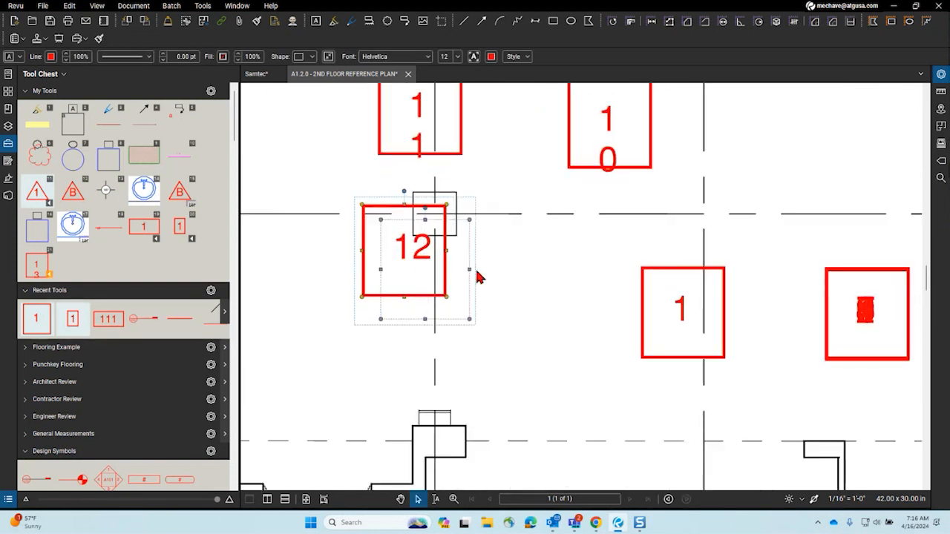
pyautogui.click(553, 334)
pyautogui.scroll(-2, 553, 334)
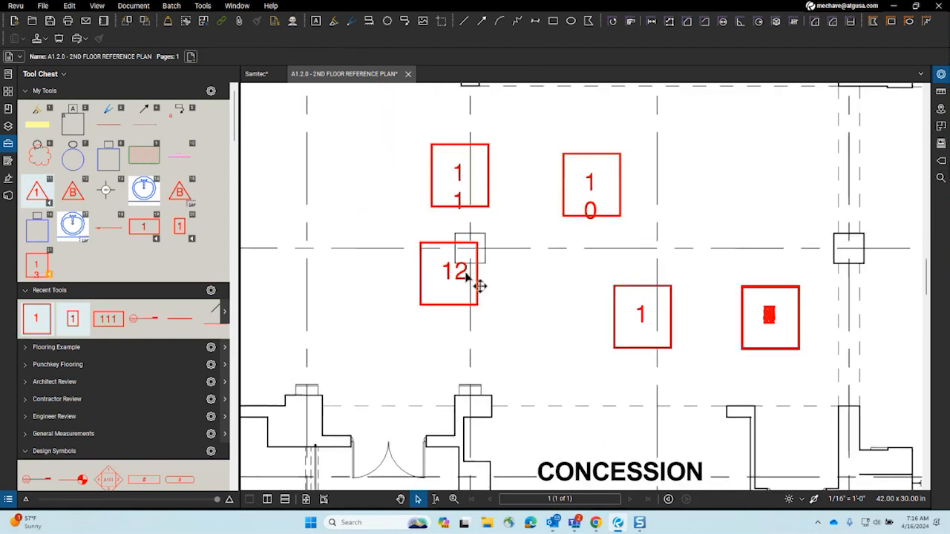
# - Move grouped label 12 clear of the column so that it sits just below it
pyautogui.scroll(2, 480, 286)
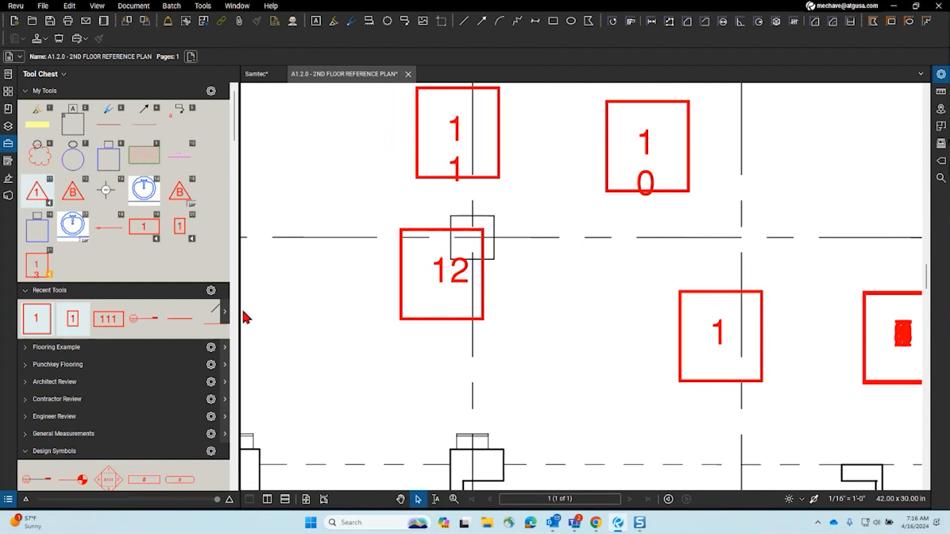
pyautogui.click(37, 267)
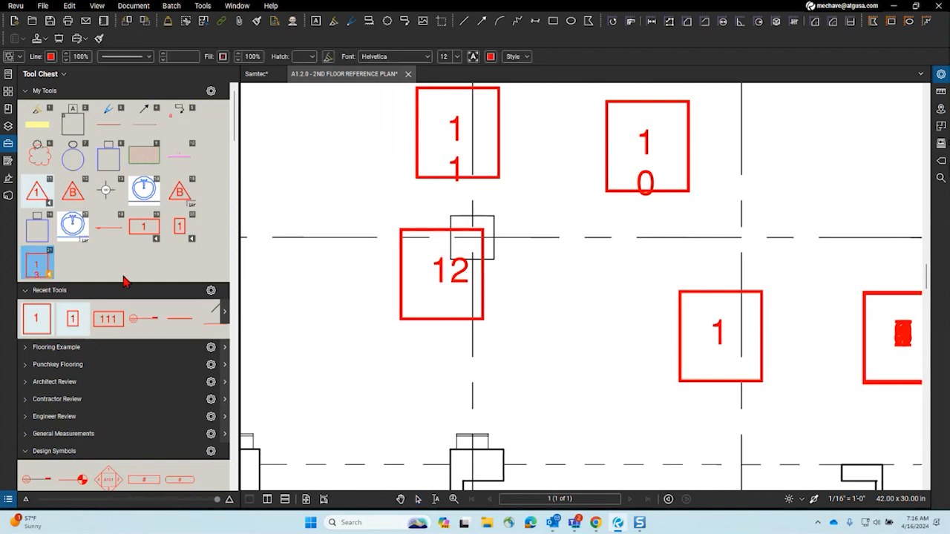
pyautogui.press('Escape')
pyautogui.moveTo(471, 272); pyautogui.dragTo(515, 311)
pyautogui.click(600, 290)
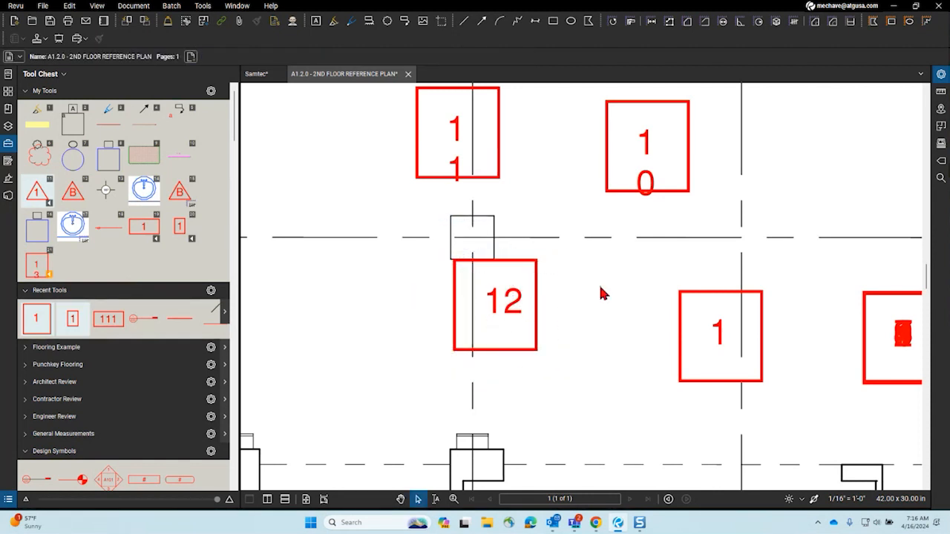
# - Widen the text box inside grouped label 11 so its digits sit side by side
pyautogui.click(472, 165)
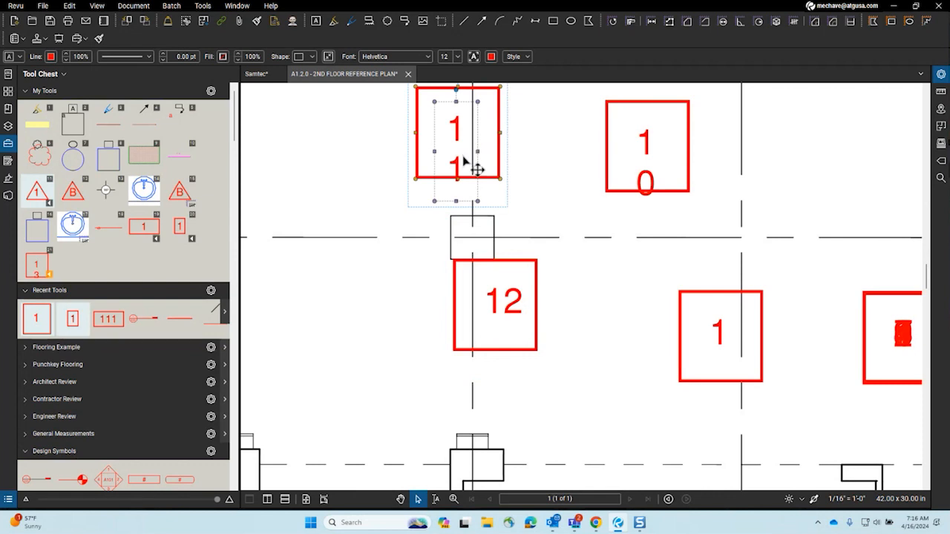
pyautogui.moveTo(477, 153); pyautogui.dragTo(515, 152)
pyautogui.moveTo(528, 186); pyautogui.dragTo(518, 251)
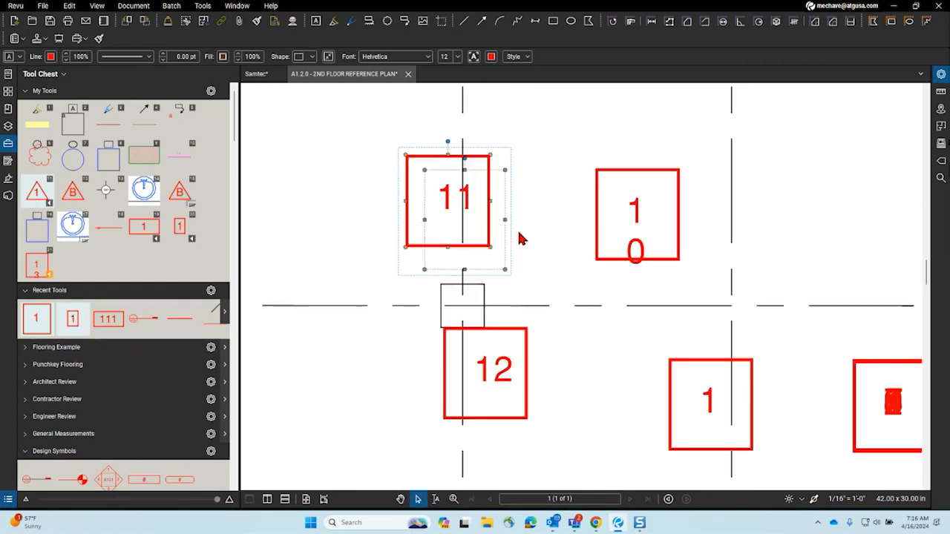
pyautogui.click(550, 226)
pyautogui.click(469, 206)
pyautogui.rightClick(468, 209)
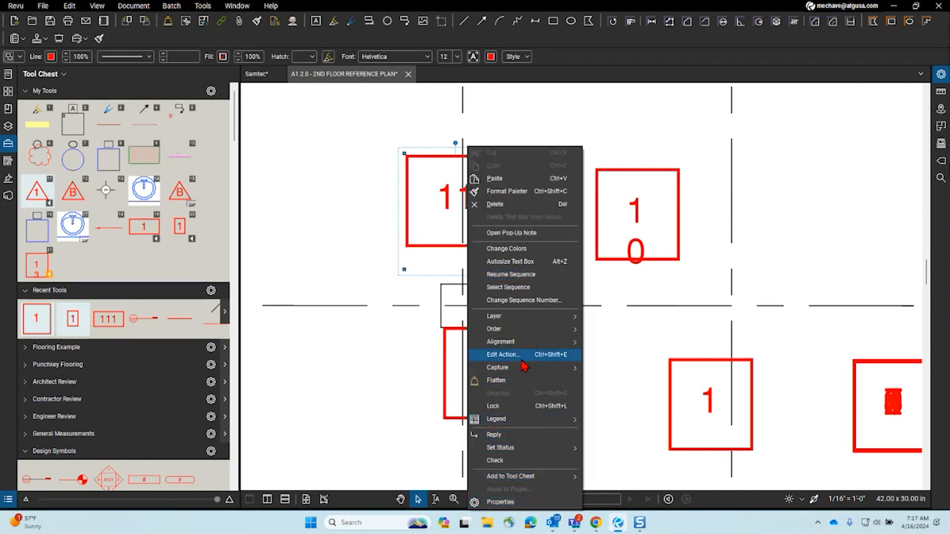
pyautogui.moveTo(573, 373)
pyautogui.click(604, 314)
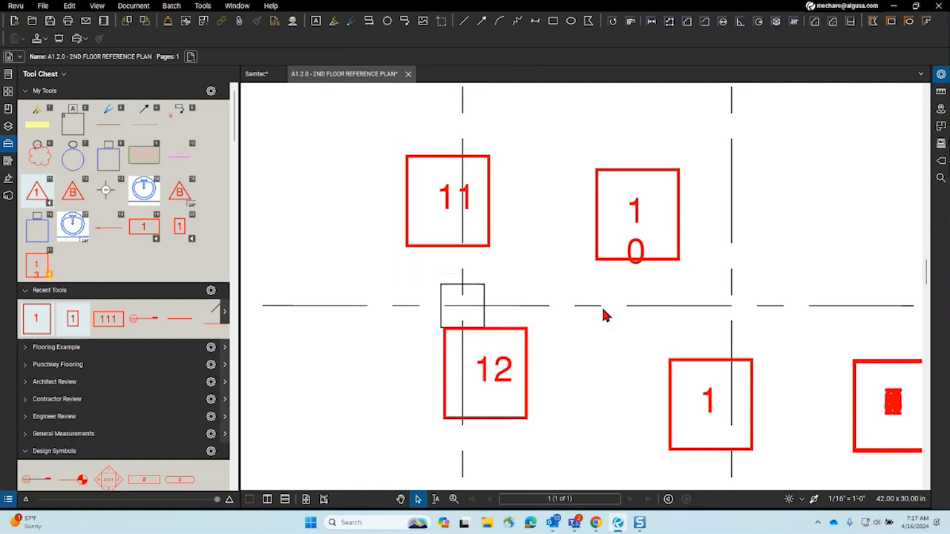
# - Delete the three red rectangular sequence label tools from the My Tools set
pyautogui.rightClick(179, 229)
pyautogui.click(202, 304)
pyautogui.rightClick(144, 228)
pyautogui.click(178, 311)
pyautogui.rightClick(144, 230)
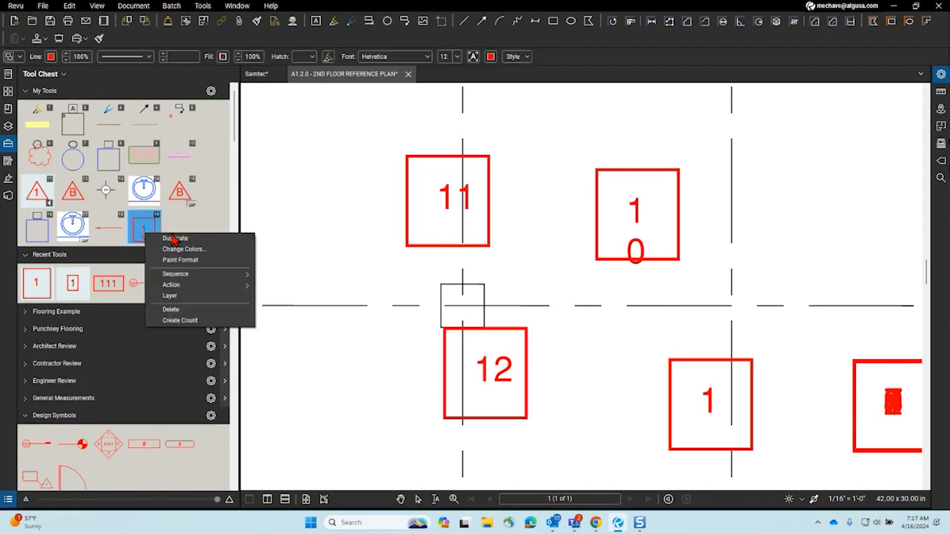
pyautogui.click(208, 312)
# - Select all the red number labels between the CONCESSION rooms and delete them
pyautogui.scroll(-4, 277, 245)
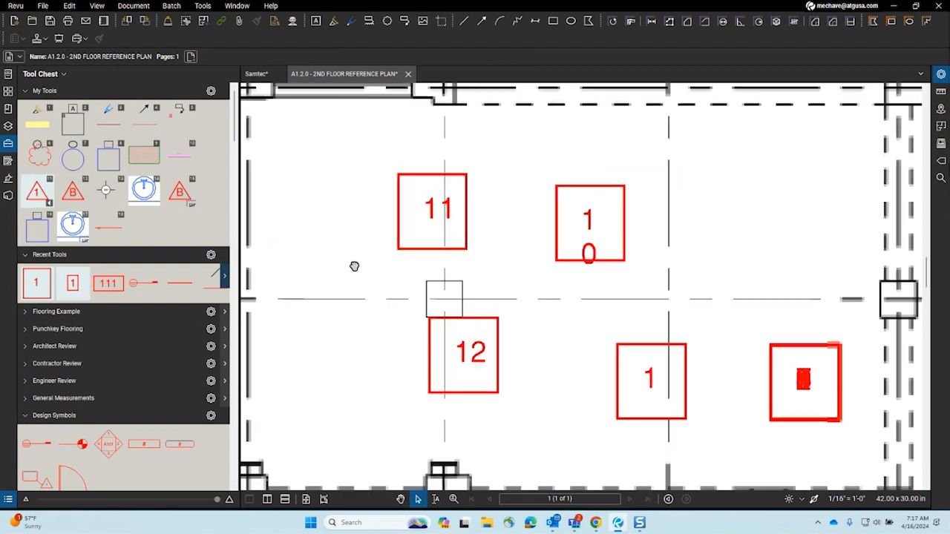
pyautogui.moveTo(346, 206); pyautogui.dragTo(692, 383)
pyautogui.press('Delete')
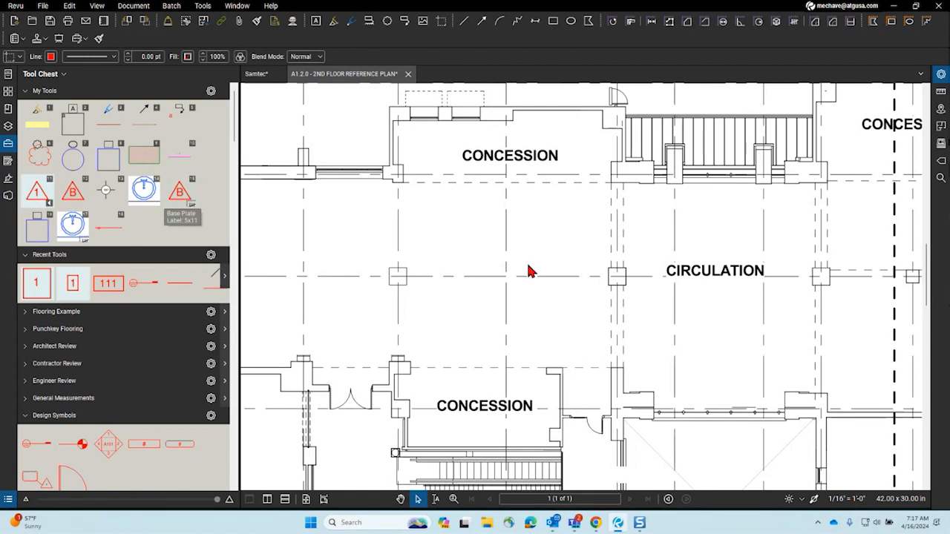
pyautogui.scroll(-5, 579, 297)
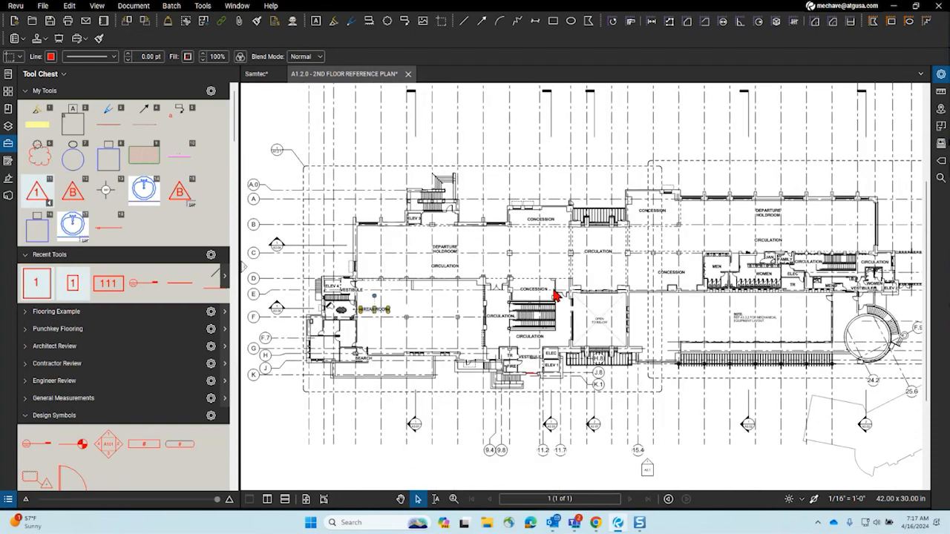
pyautogui.moveTo(554, 290); pyautogui.dragTo(502, 265)
pyautogui.moveTo(657, 275); pyautogui.dragTo(419, 265)
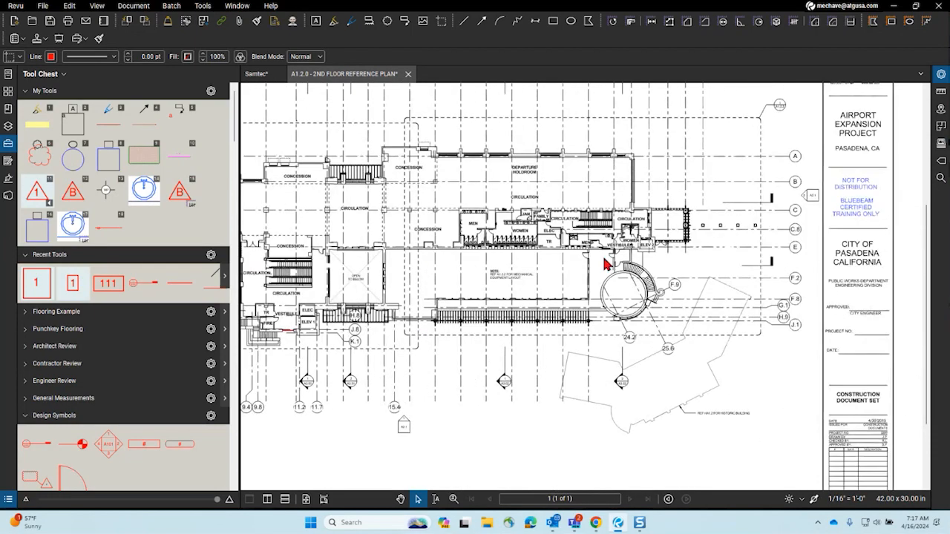
# - Examine the furnished BREAK ROOM on the plan and the kitchen and furniture symbols available for it
pyautogui.scroll(5, 586, 223)
pyautogui.scroll(-4, 463, 197)
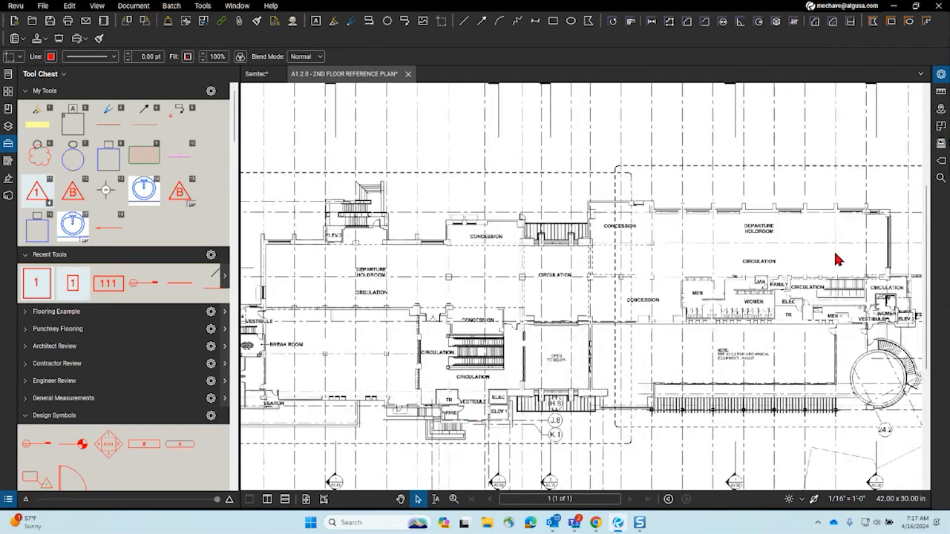
pyautogui.scroll(4, 333, 295)
pyautogui.moveTo(333, 296); pyautogui.dragTo(524, 315)
pyautogui.moveTo(387, 299); pyautogui.dragTo(461, 305)
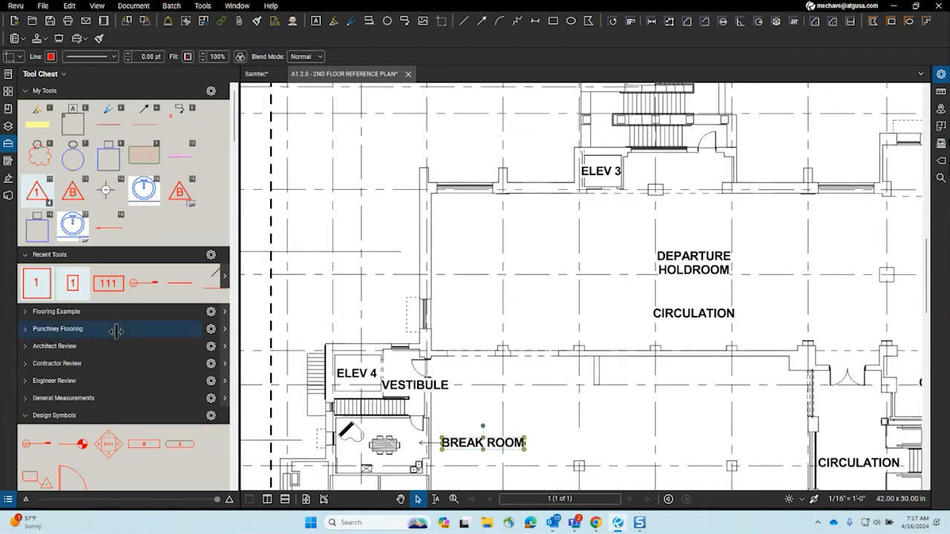
pyautogui.scroll(-15, 116, 331)
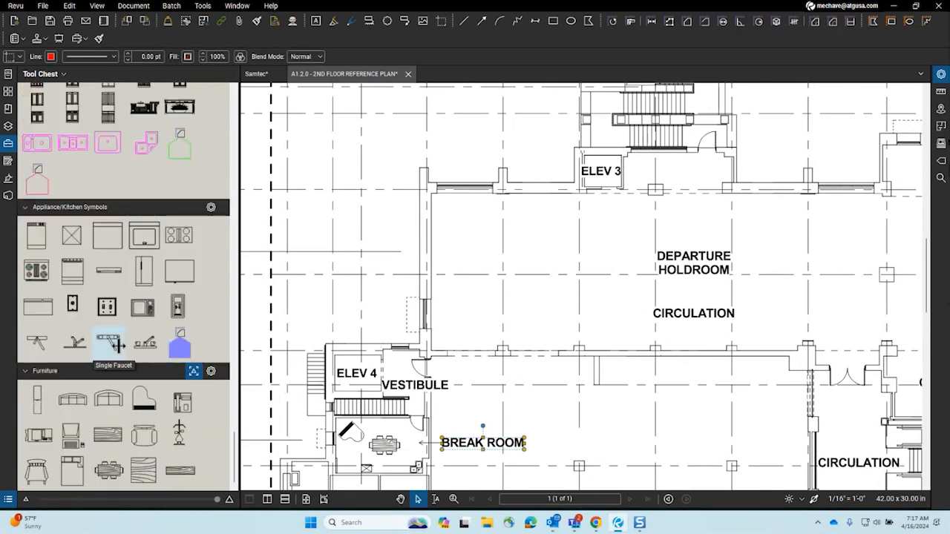
pyautogui.moveTo(455, 358); pyautogui.dragTo(479, 217)
pyautogui.scroll(5, 438, 319)
pyautogui.click(524, 334)
pyautogui.moveTo(524, 335); pyautogui.dragTo(626, 342)
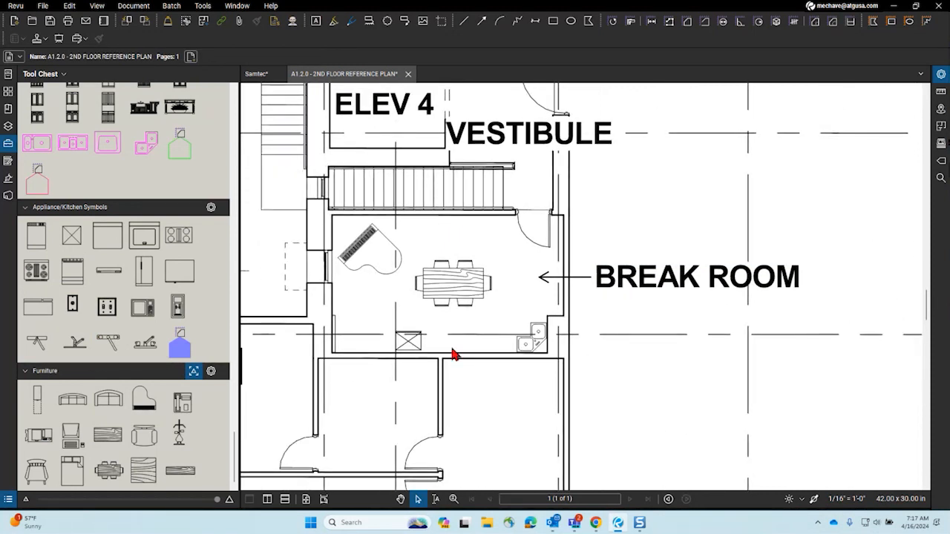
pyautogui.rightClick(185, 410)
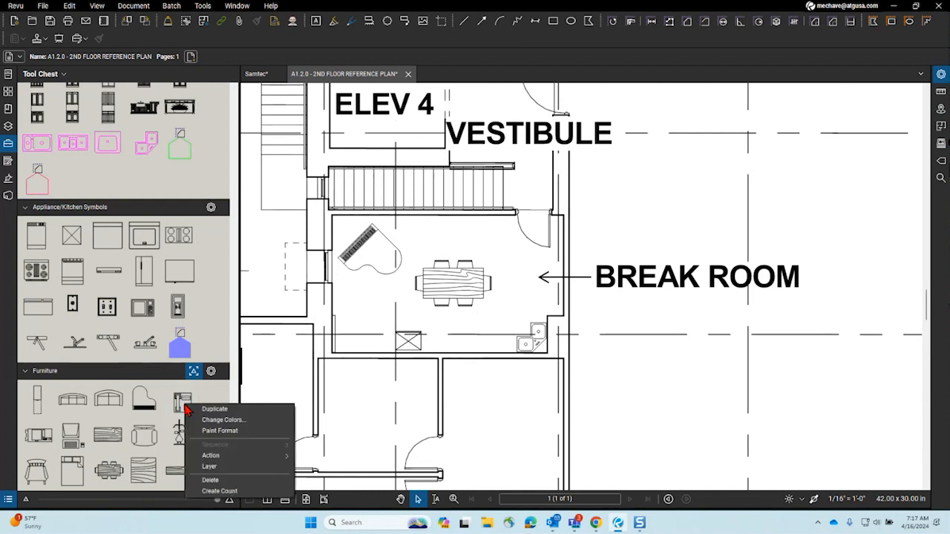
pyautogui.press('Escape')
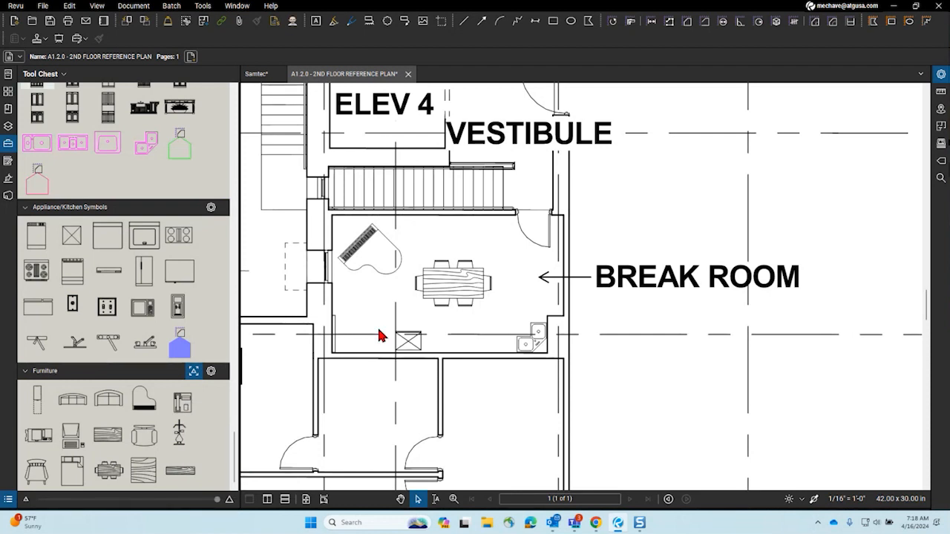
pyautogui.click(385, 266)
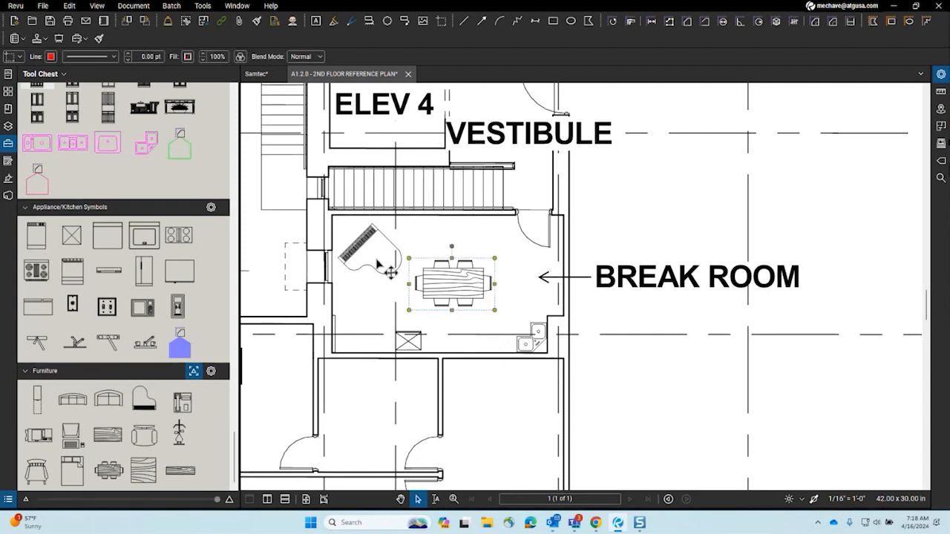
pyautogui.keyDown('ctrl'); pyautogui.click(540, 340); pyautogui.keyUp('ctrl')
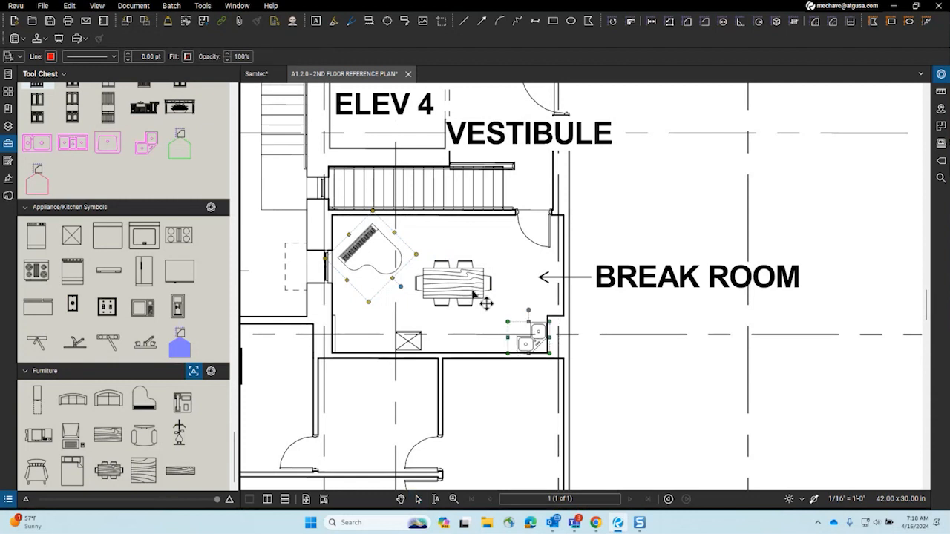
pyautogui.keyDown('ctrl'); pyautogui.click(480, 297); pyautogui.keyUp('ctrl')
pyautogui.keyDown('ctrl'); pyautogui.click(646, 287); pyautogui.keyUp('ctrl')
pyautogui.keyDown('ctrl'); pyautogui.click(581, 290); pyautogui.keyUp('ctrl')
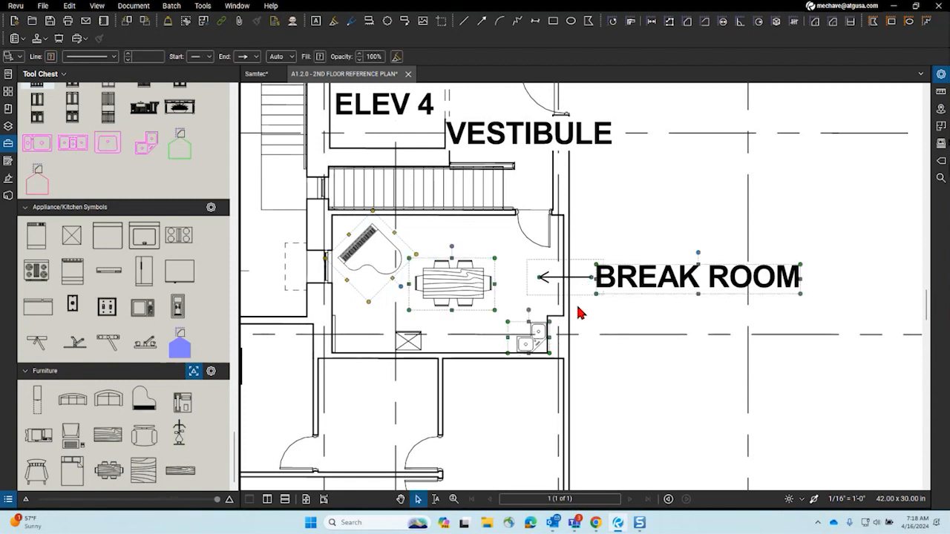
pyautogui.rightClick(609, 282)
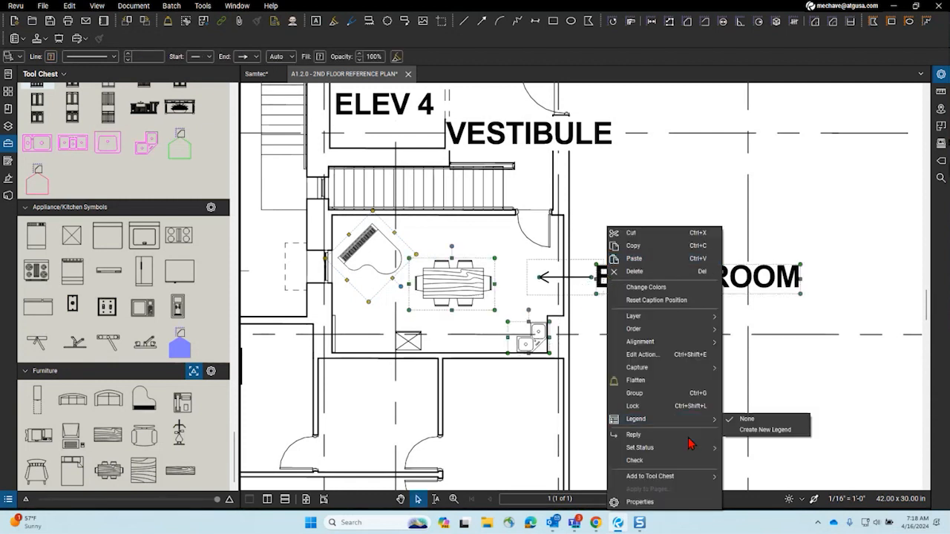
pyautogui.moveTo(679, 319)
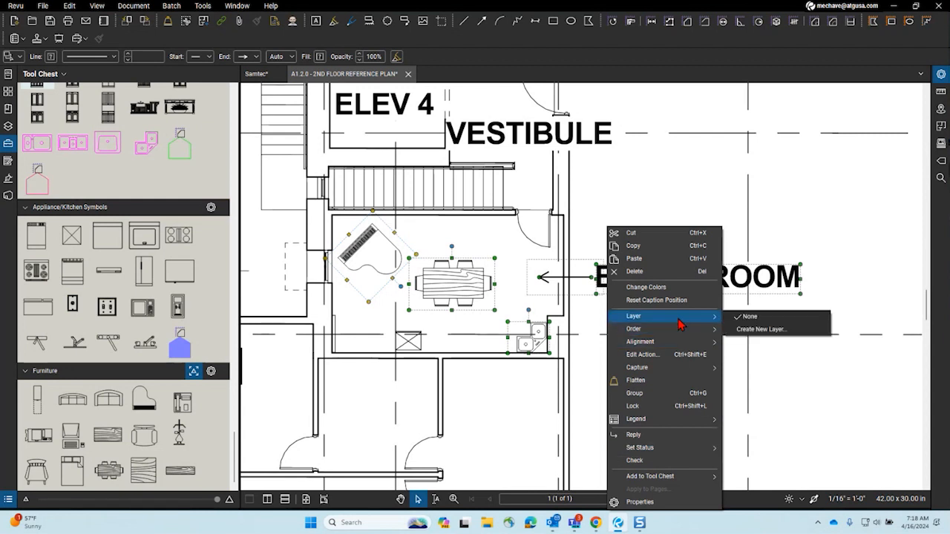
pyautogui.click(764, 338)
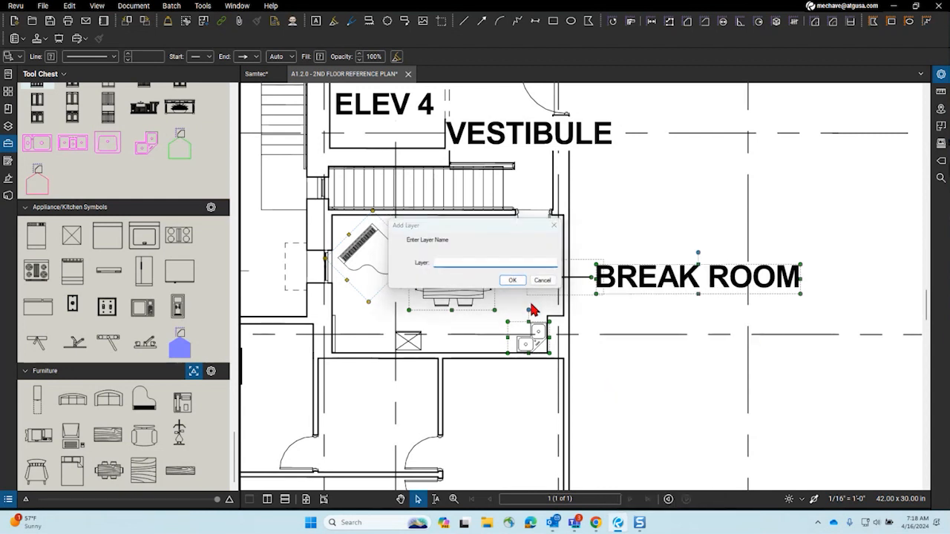
pyautogui.press('Escape')
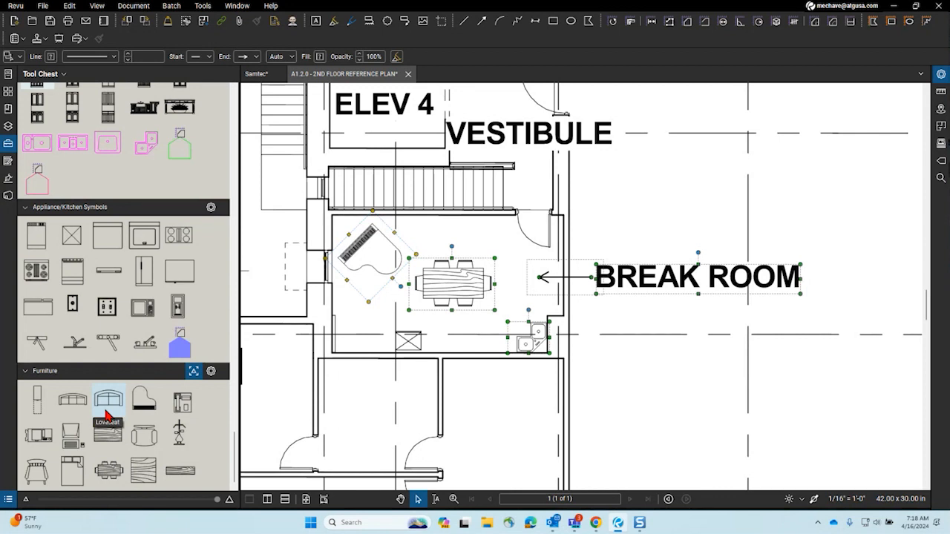
pyautogui.click(394, 397)
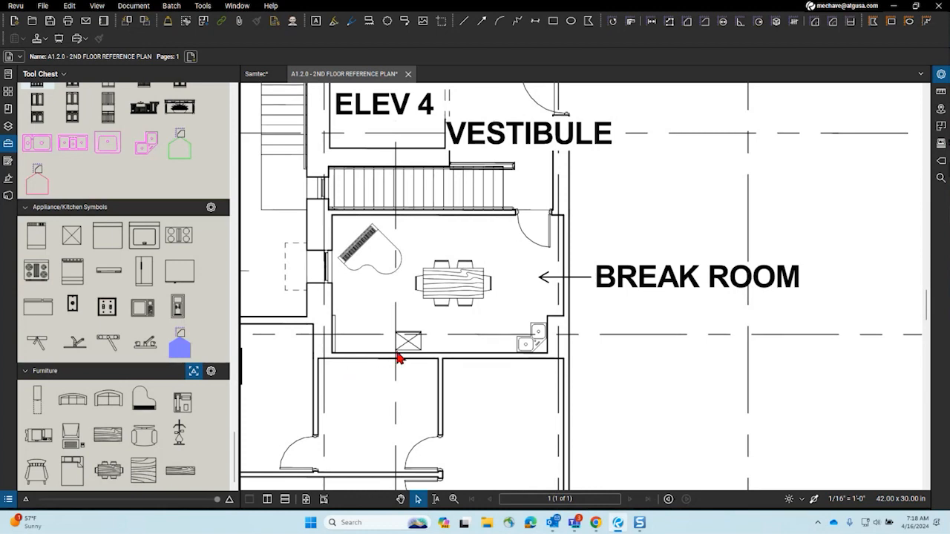
# - Create a new layer named Space Planning for the dining table in the break room
pyautogui.scroll(-3, 392, 240)
pyautogui.moveTo(306, 170); pyautogui.dragTo(291, 235)
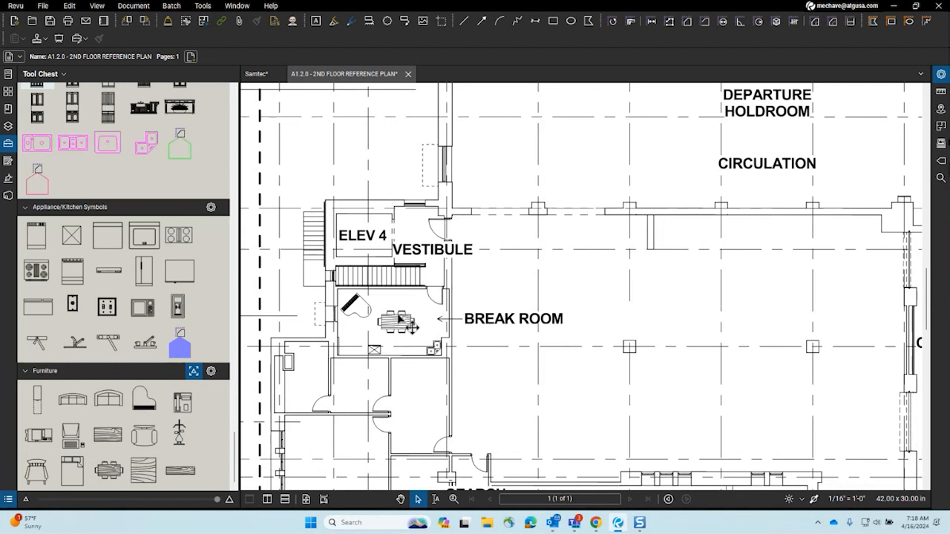
pyautogui.scroll(5, 399, 319)
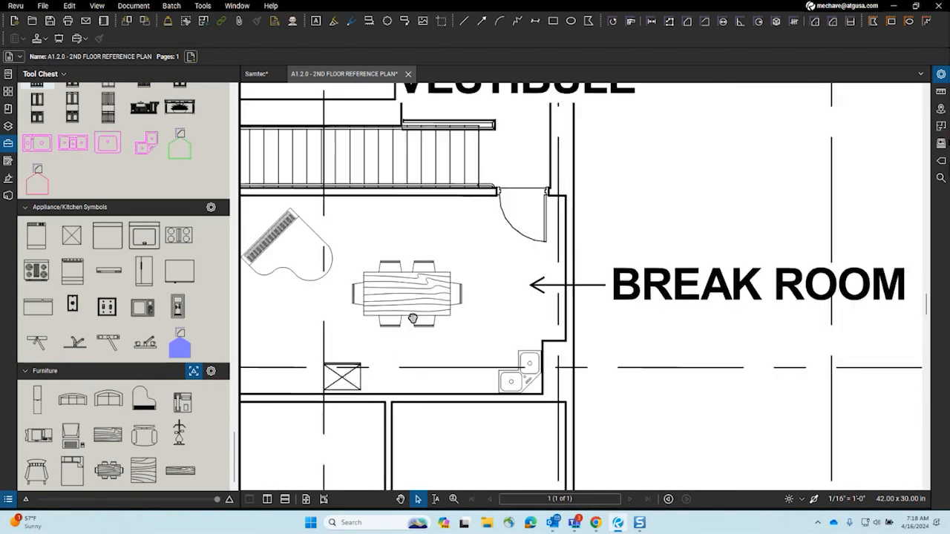
pyautogui.rightClick(596, 339)
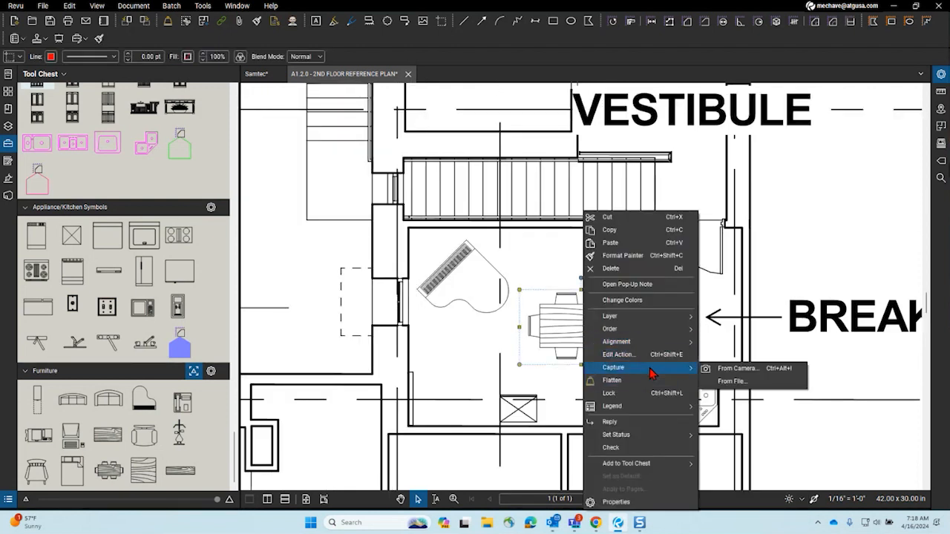
pyautogui.moveTo(653, 328)
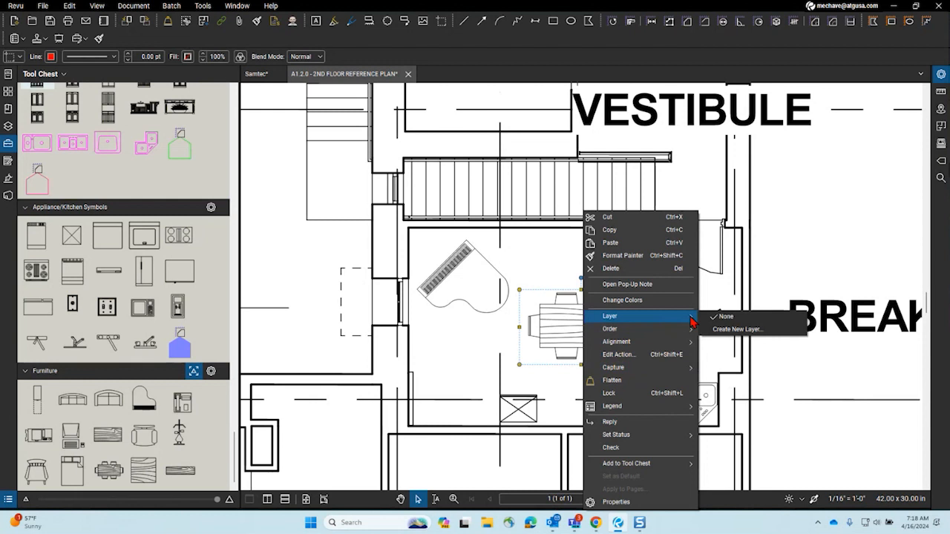
pyautogui.click(735, 329)
pyautogui.write('Sp')
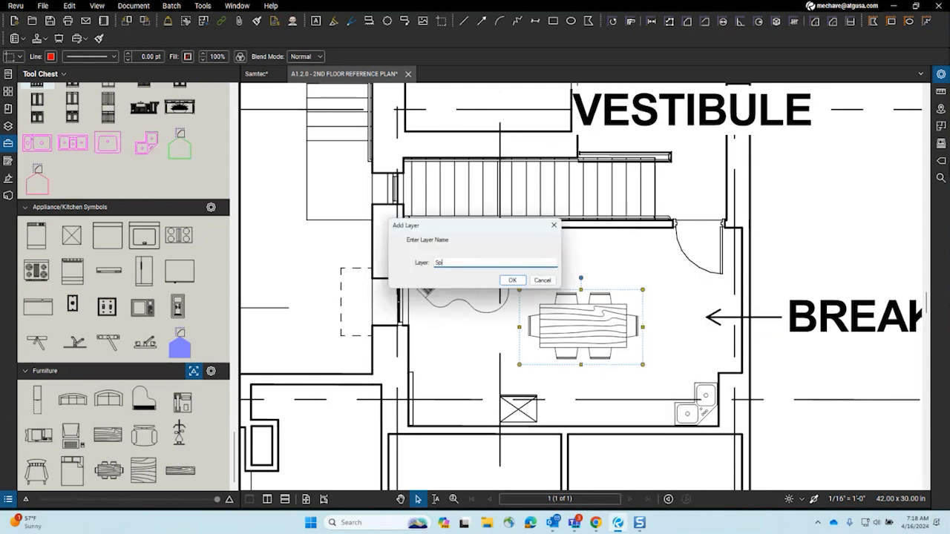
pyautogui.write('ace Pan')
pyautogui.press('Return')
# - Assign the break room's piano, dining table, corner sink, arrow and BREAK ROOM label to the Space Planning layer
pyautogui.scroll(-3, 403, 282)
pyautogui.moveTo(335, 212); pyautogui.dragTo(748, 378)
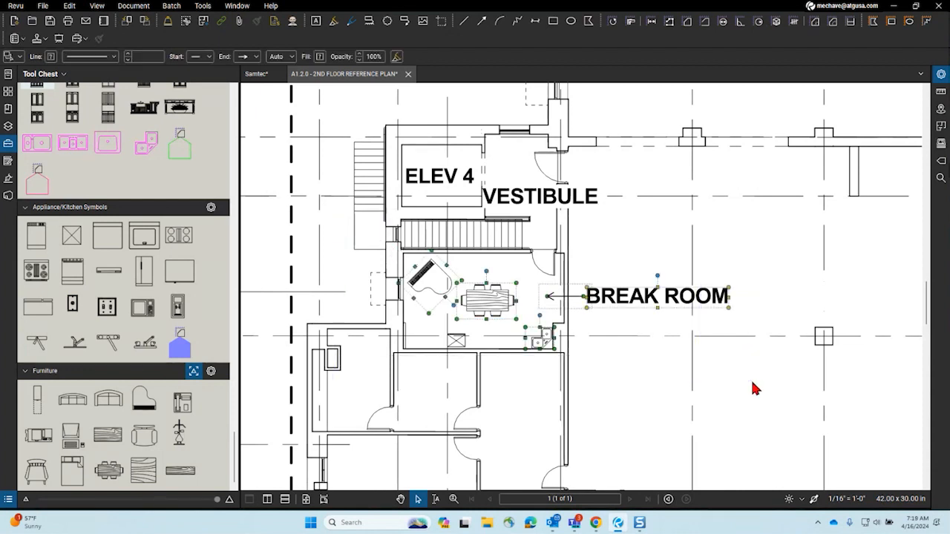
pyautogui.rightClick(628, 313)
pyautogui.moveTo(712, 316)
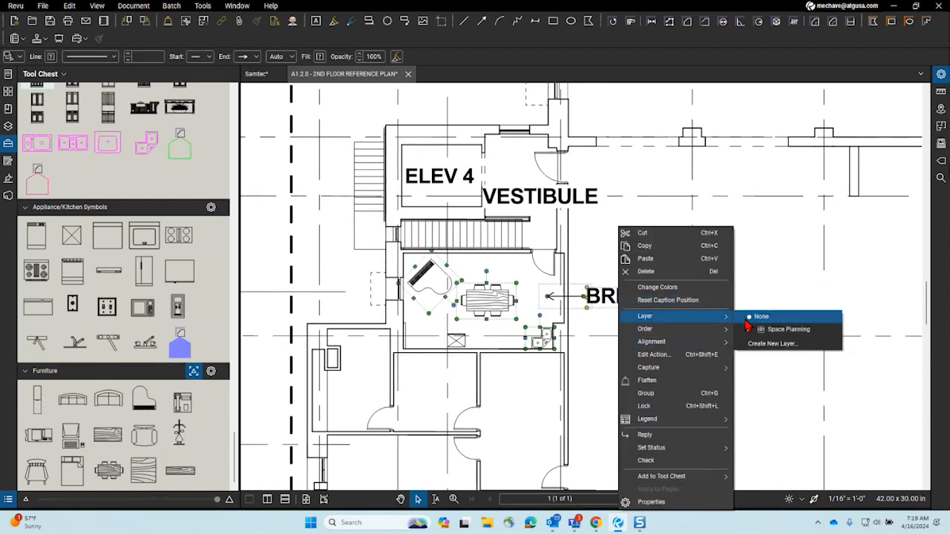
pyautogui.click(776, 334)
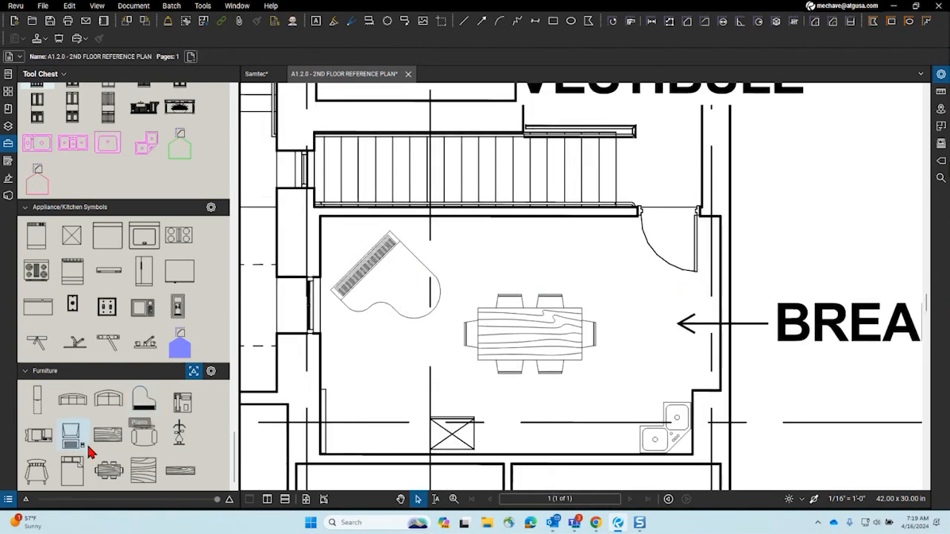
# - Place a chair from the Furniture tool set by the piano and rotate it to face the keyboard
pyautogui.click(144, 436)
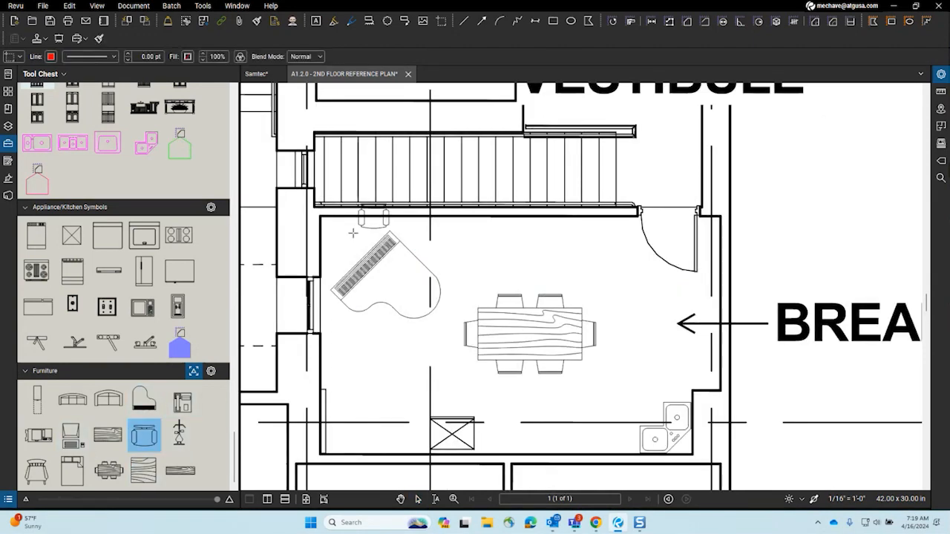
pyautogui.scroll(3, 371, 217)
pyautogui.click(367, 222)
pyautogui.moveTo(369, 178); pyautogui.dragTo(319, 186)
pyautogui.moveTo(363, 254); pyautogui.dragTo(357, 269)
# - Reposition the piano and its chair farther from the room's corner and shift the dining table toward the BREAK ROOM arrow
pyautogui.click(462, 314)
pyautogui.moveTo(463, 314); pyautogui.dragTo(505, 352)
pyautogui.moveTo(382, 259); pyautogui.dragTo(412, 276)
pyautogui.click(509, 353)
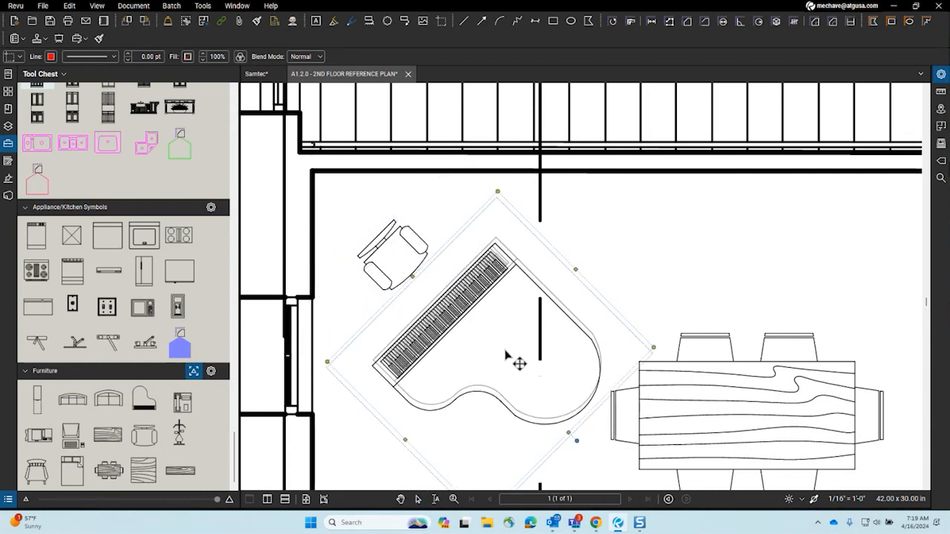
pyautogui.scroll(-4, 449, 292)
pyautogui.click(526, 297)
pyautogui.moveTo(526, 297); pyautogui.dragTo(569, 302)
pyautogui.moveTo(470, 210); pyautogui.dragTo(525, 232)
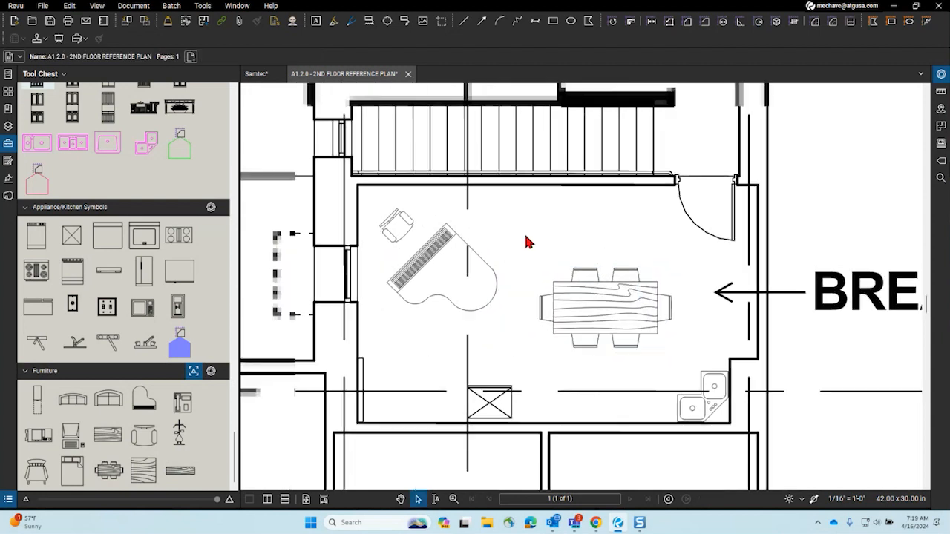
# - Select the chair, piano and dining table together and assign them to the Space Planning layer
pyautogui.moveTo(337, 144); pyautogui.dragTo(721, 390)
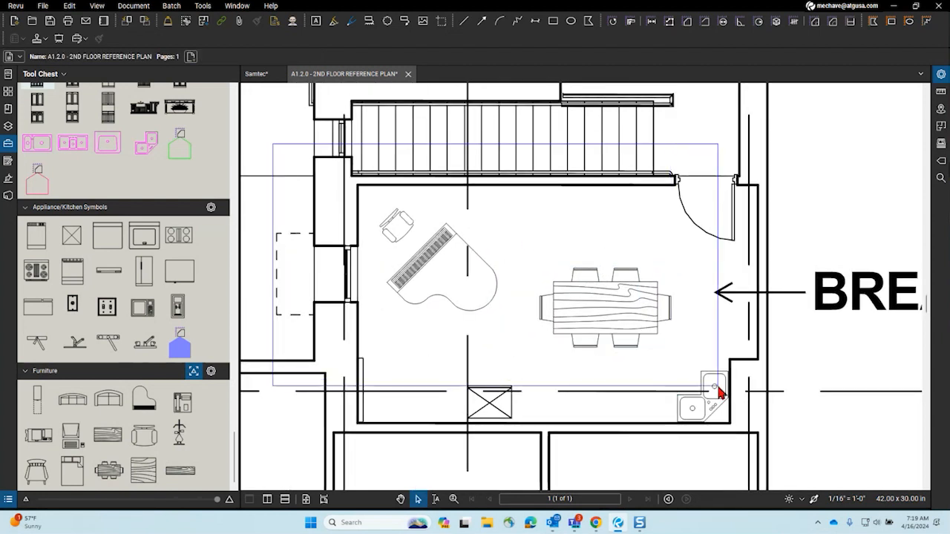
pyautogui.rightClick(407, 229)
pyautogui.moveTo(487, 312)
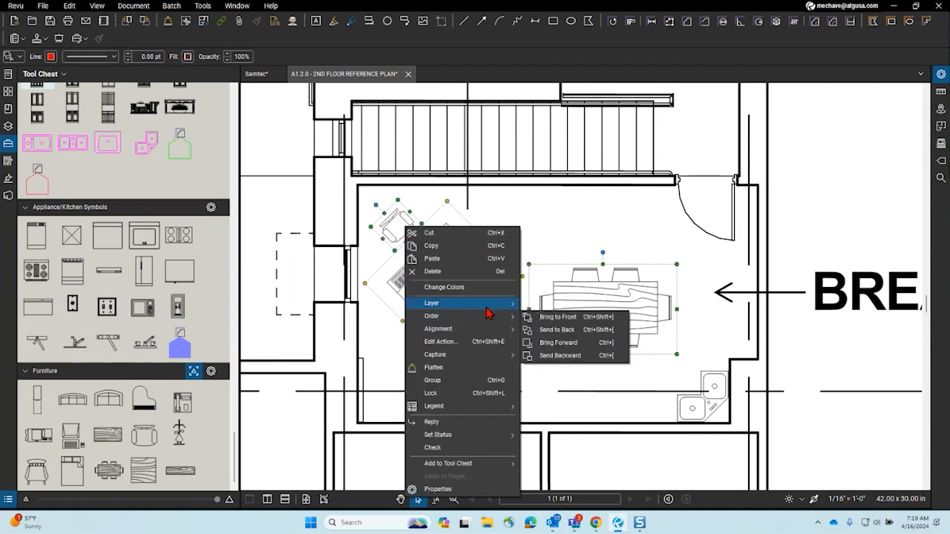
pyautogui.click(568, 320)
pyautogui.rightClick(407, 233)
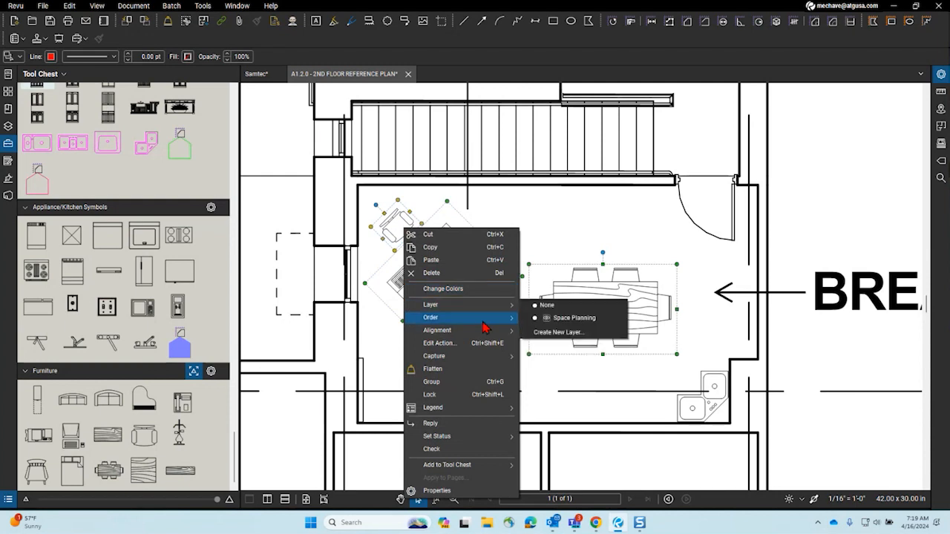
pyautogui.click(570, 318)
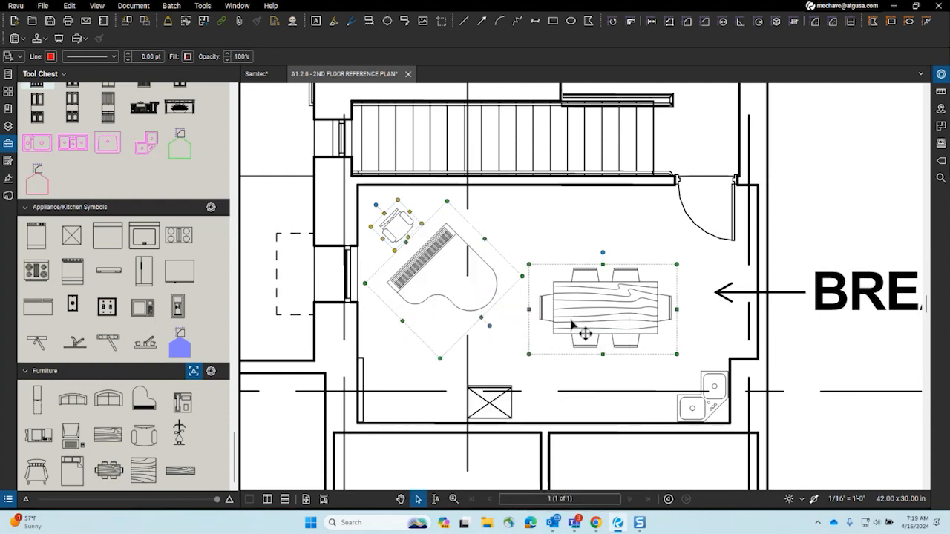
pyautogui.click(547, 207)
# - Toggle the Space Planning layer's visibility off and on several times, leaving the layer shown
pyautogui.scroll(-3, 554, 209)
pyautogui.scroll(2, 555, 215)
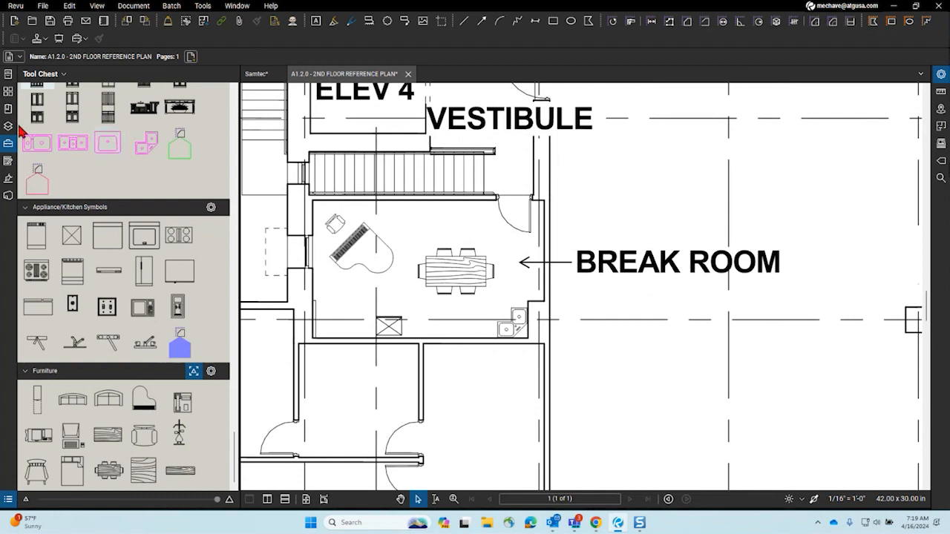
pyautogui.scroll(-1, 420, 297)
pyautogui.scroll(1, 266, 281)
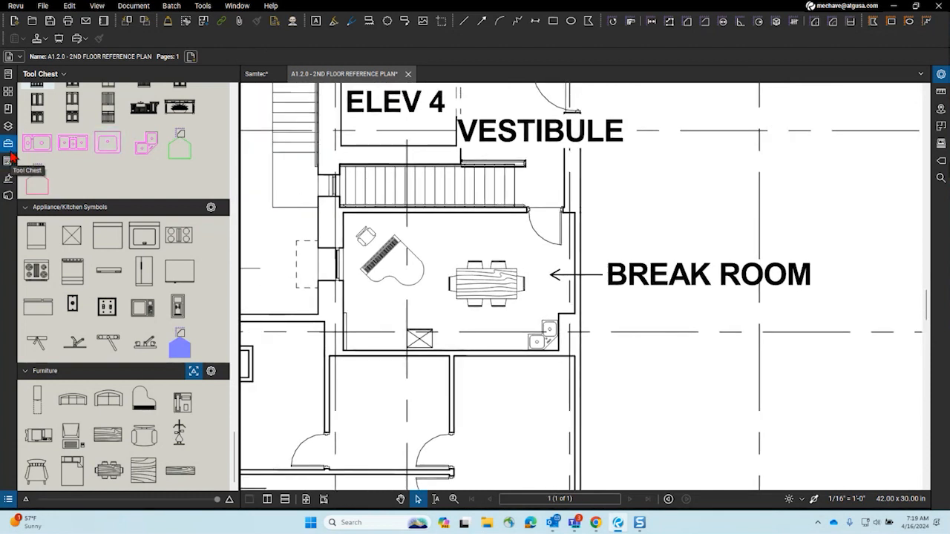
pyautogui.click(8, 126)
pyautogui.click(35, 106)
pyautogui.click(35, 106)
pyautogui.click(35, 106)
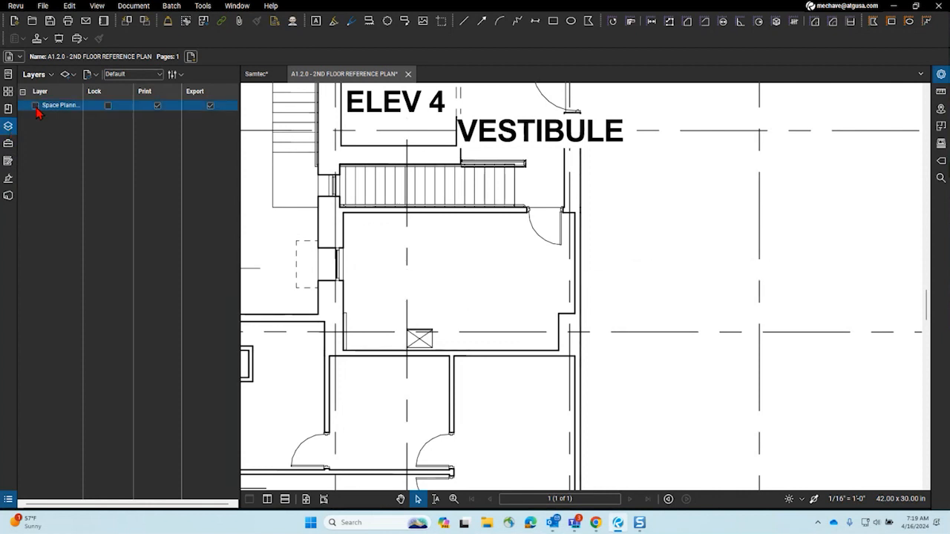
pyautogui.click(35, 106)
pyautogui.click(35, 106)
pyautogui.click(34, 106)
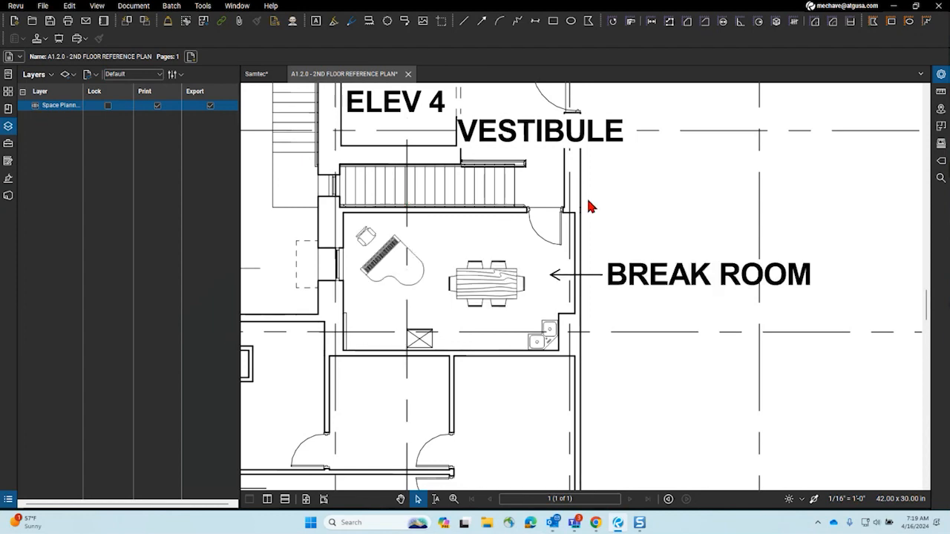
# - Hide the layer list to give the plan area around the CONCESSION rooms the full window width
pyautogui.scroll(-5, 587, 196)
pyautogui.hscroll(3, 523, 250)
pyautogui.moveTo(523, 251); pyautogui.dragTo(403, 256)
pyautogui.scroll(4, 604, 277)
pyautogui.moveTo(589, 267); pyautogui.dragTo(917, 482)
pyautogui.scroll(-1, 603, 277)
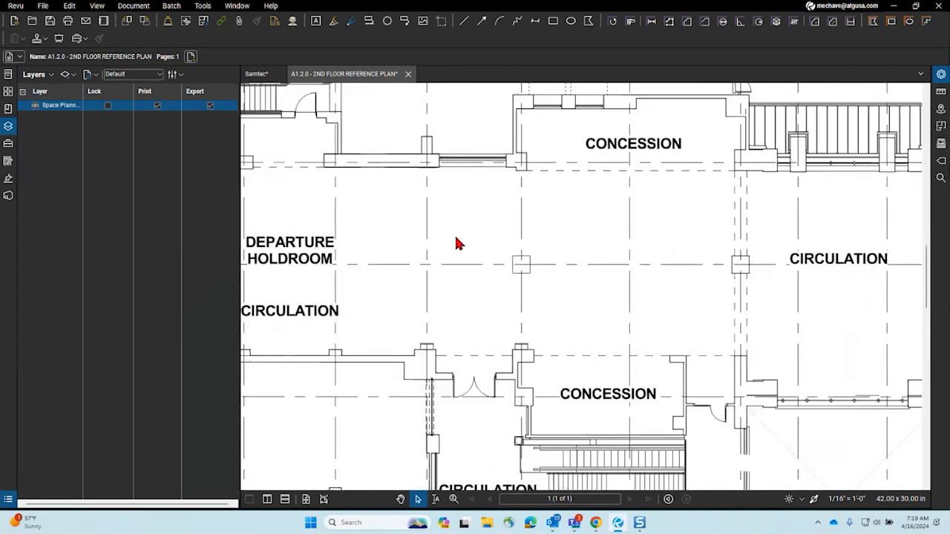
pyautogui.click(9, 126)
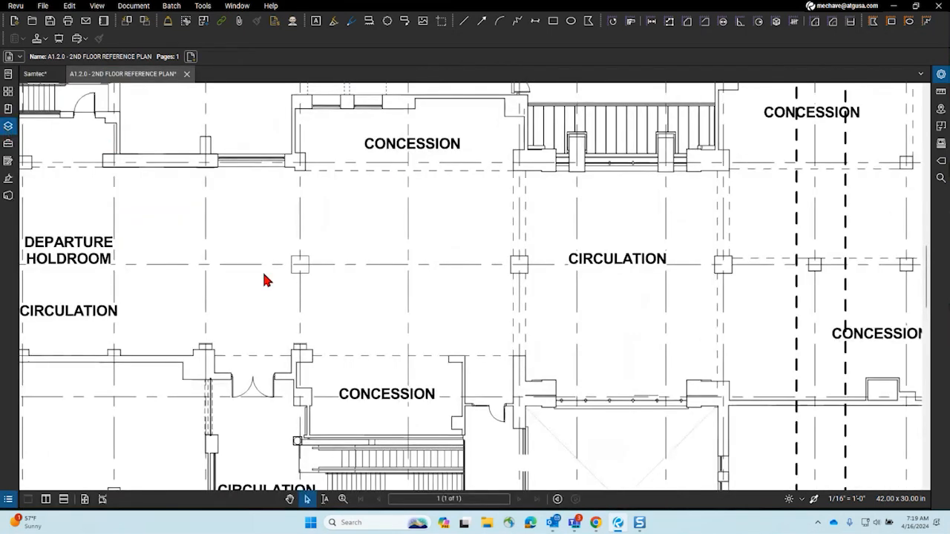
# - Draw a quarter-circle arc in the open bay below the CONCESSION label at the upper side of the plan
pyautogui.moveTo(267, 281); pyautogui.dragTo(342, 273)
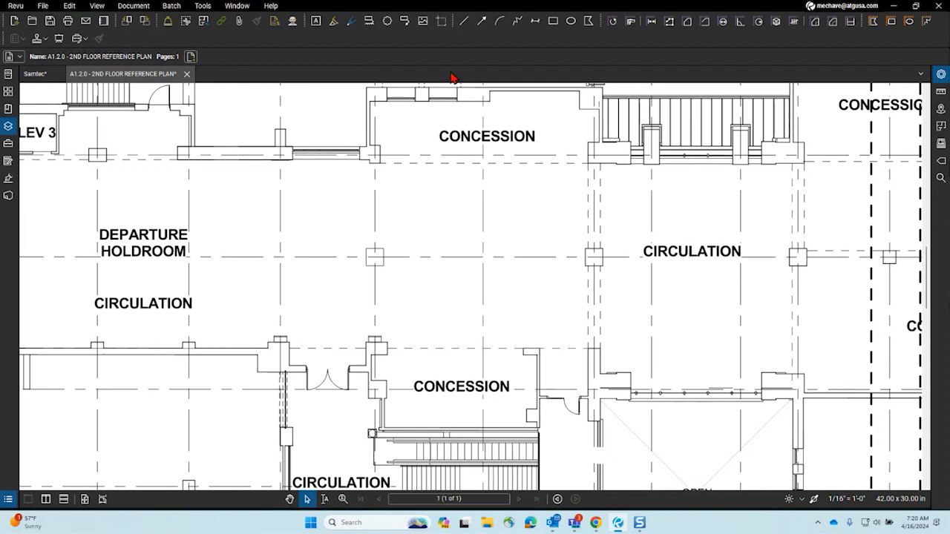
pyautogui.click(501, 22)
pyautogui.scroll(6, 427, 216)
pyautogui.scroll(-1, 427, 216)
pyautogui.moveTo(434, 223)
pyautogui.mouseDown()
pyautogui.moveTo(497, 302)
pyautogui.moveTo(377, 313)
pyautogui.mouseUp()
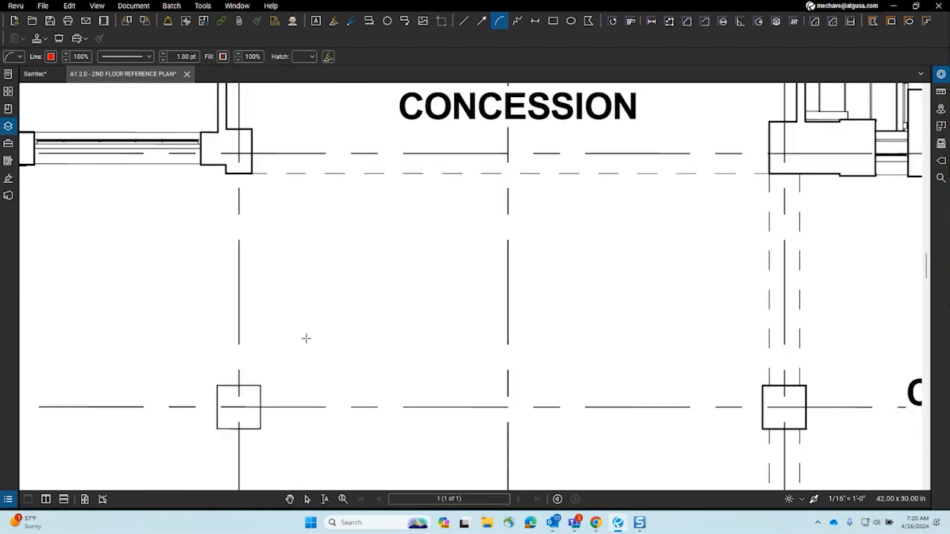
pyautogui.moveTo(304, 338)
pyautogui.mouseDown()
pyautogui.moveTo(325, 282)
pyautogui.moveTo(426, 218)
pyautogui.moveTo(418, 208)
pyautogui.mouseUp()
pyautogui.hscroll(-2, 409, 326)
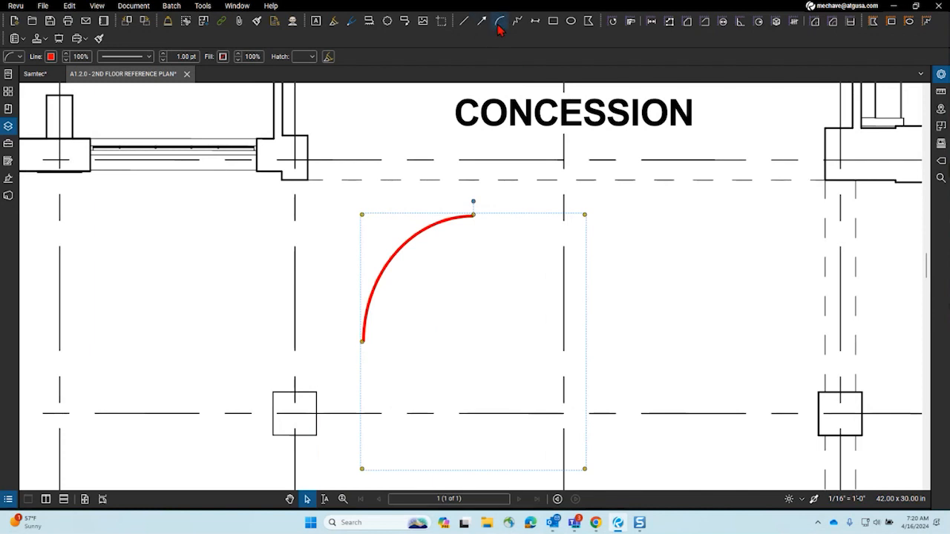
# - Set the line colour of the new quarter-circle arc to black and deselect it
pyautogui.click(51, 56)
pyautogui.click(55, 120)
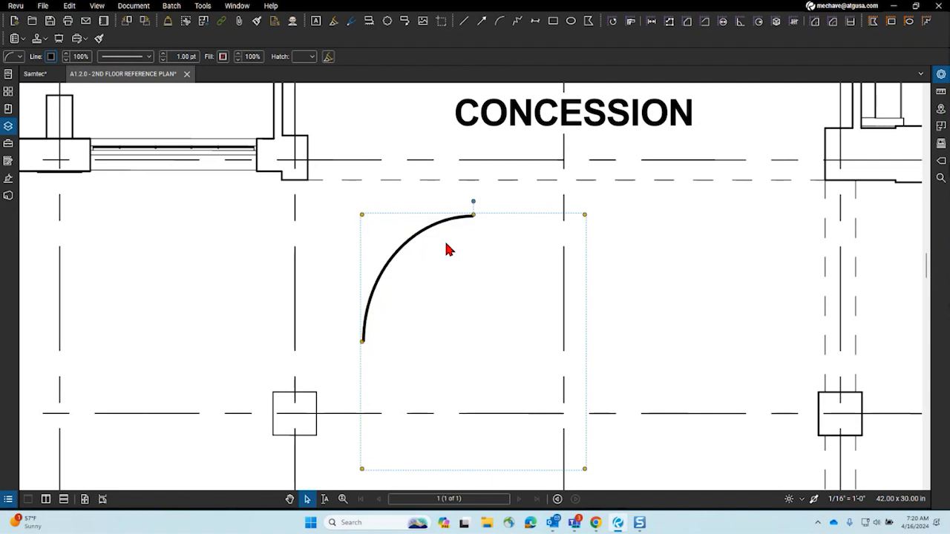
pyautogui.click(643, 243)
pyautogui.moveTo(646, 242); pyautogui.dragTo(516, 216)
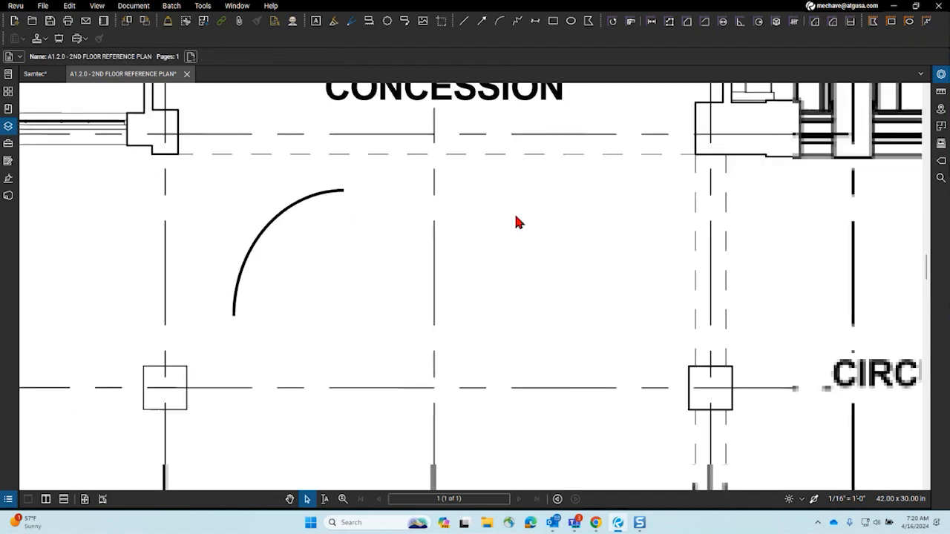
pyautogui.click(499, 27)
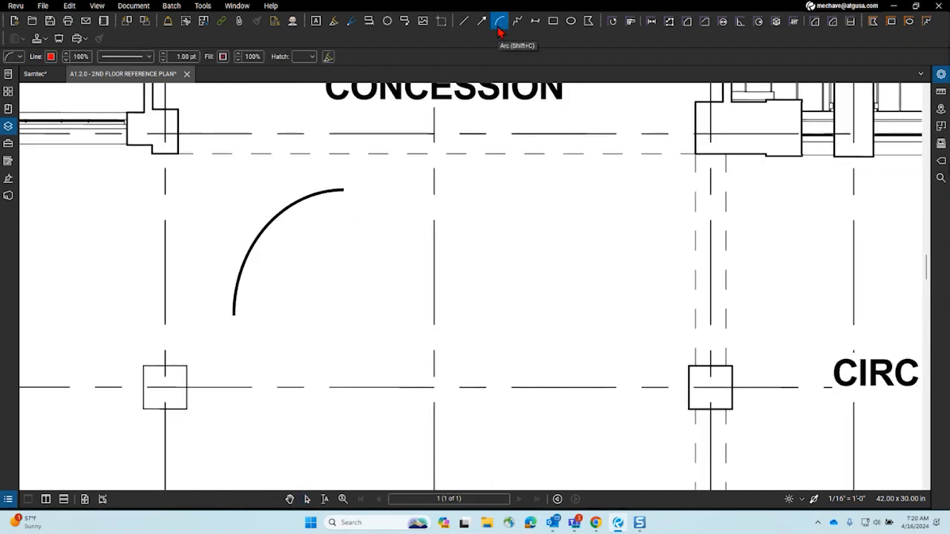
pyautogui.moveTo(503, 237)
pyautogui.mouseDown()
pyautogui.moveTo(592, 193)
pyautogui.moveTo(577, 175)
pyautogui.mouseUp()
pyautogui.press('Escape')
pyautogui.click(496, 26)
pyautogui.moveTo(550, 231); pyautogui.dragTo(590, 201)
pyautogui.press('Escape')
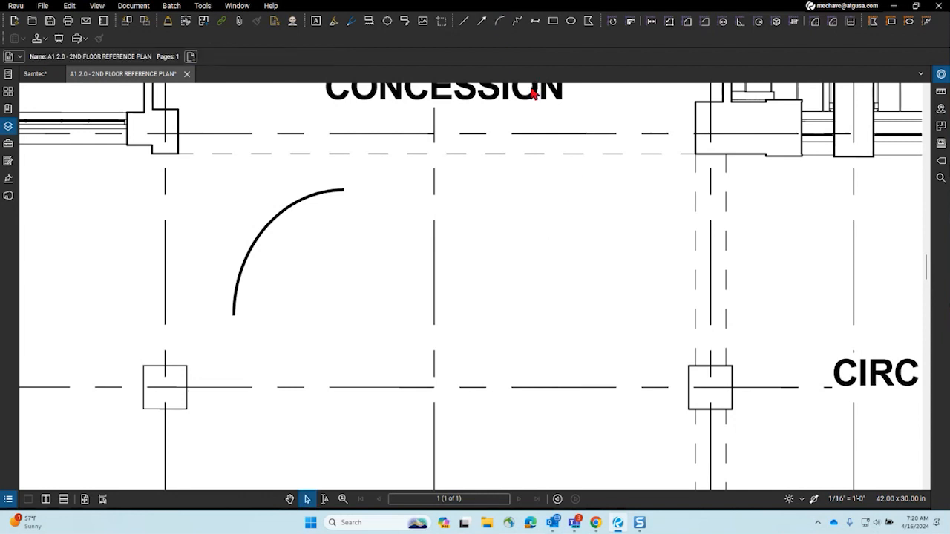
pyautogui.click(499, 27)
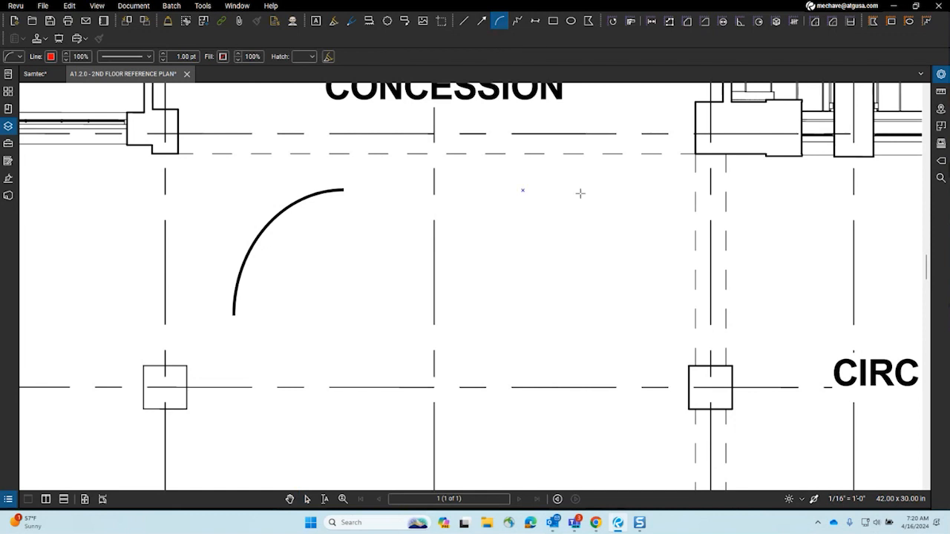
pyautogui.press('Escape')
pyautogui.moveTo(577, 202); pyautogui.dragTo(511, 199)
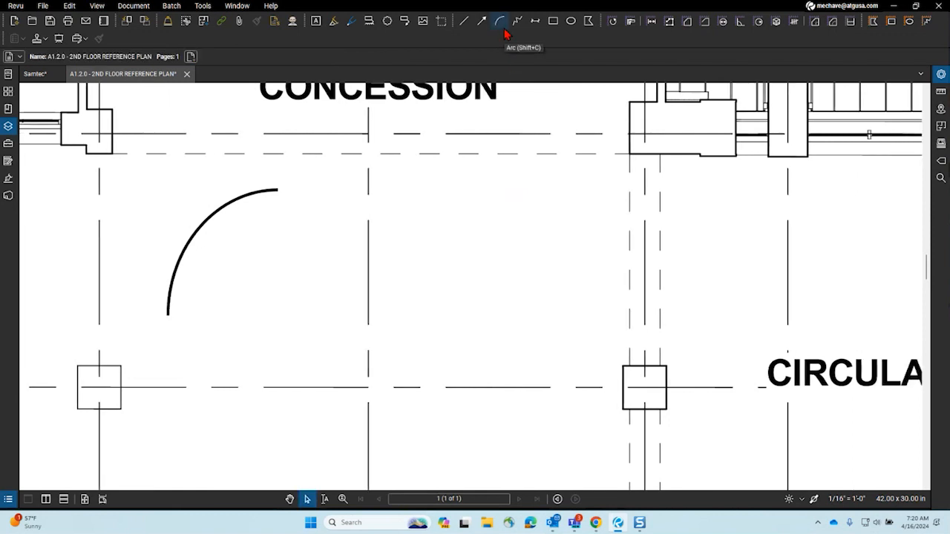
# - Draw a three-point, downward-bulging red arc between the two grid lines beside the black arc, plus a tiny arc past the column line
pyautogui.click(503, 30)
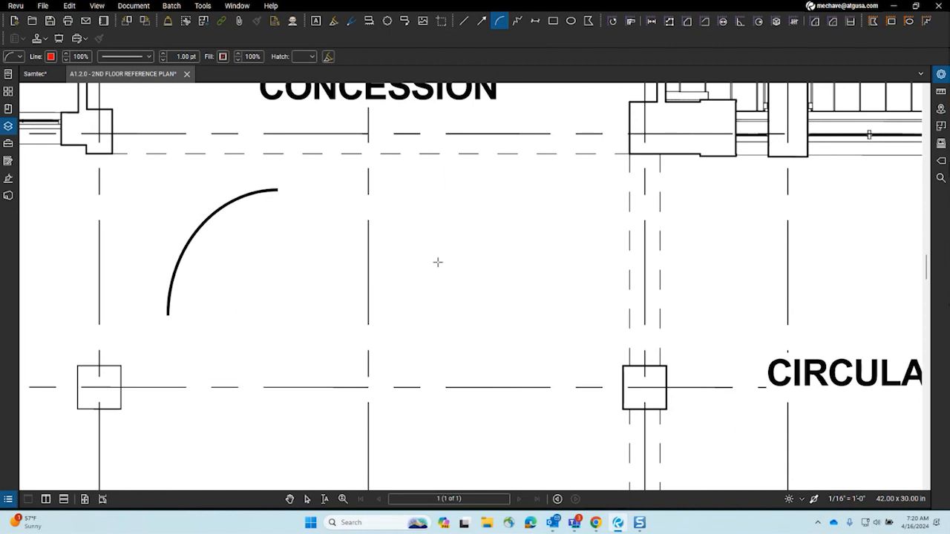
pyautogui.click(630, 240)
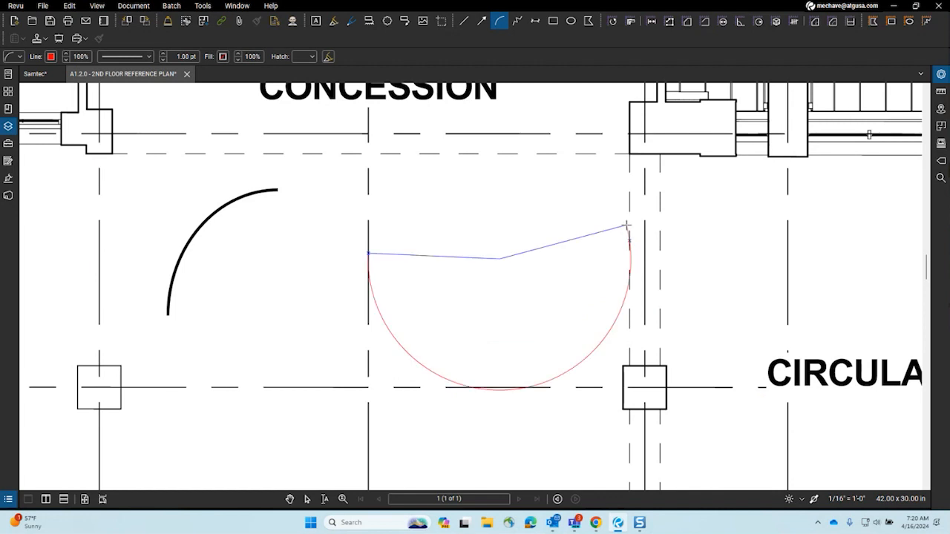
pyautogui.click(630, 231)
pyautogui.moveTo(691, 300); pyautogui.dragTo(615, 277)
pyautogui.click(608, 272)
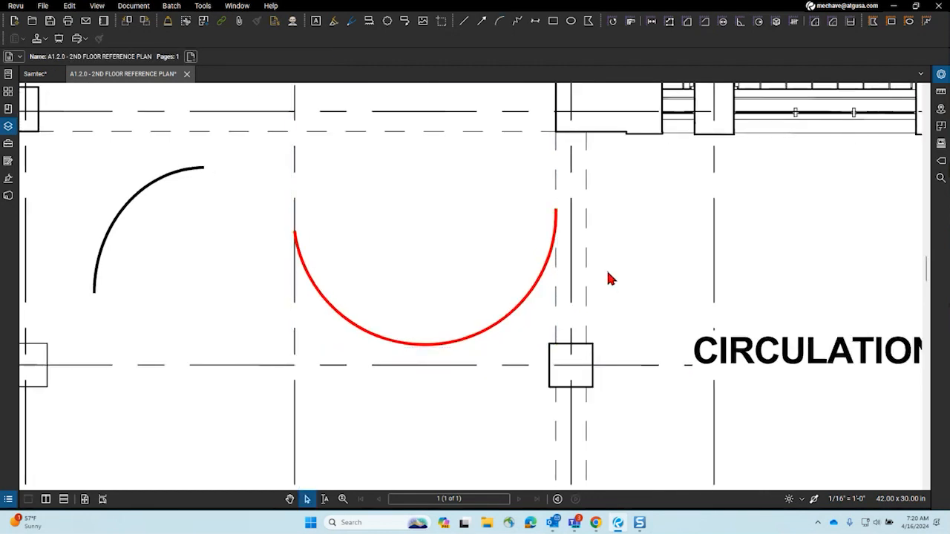
pyautogui.click(500, 22)
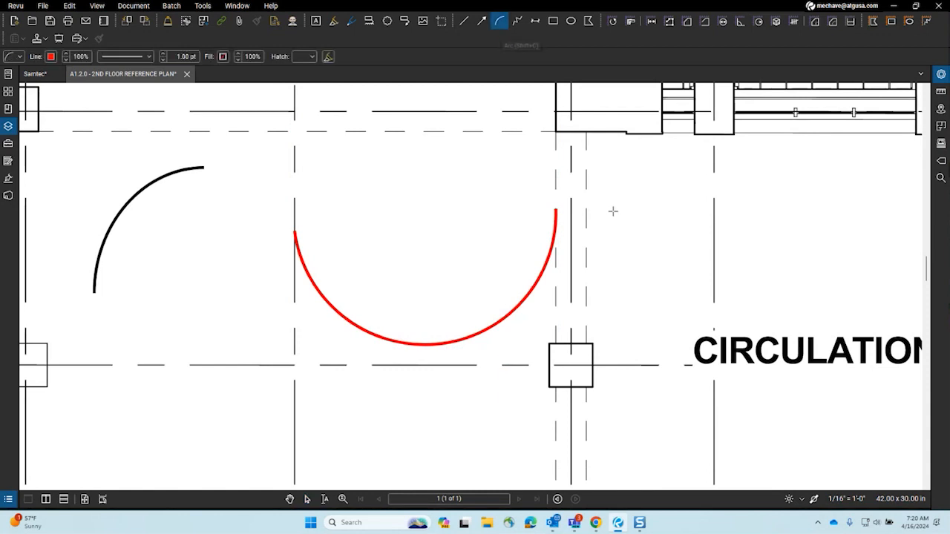
pyautogui.moveTo(695, 221); pyautogui.dragTo(528, 208)
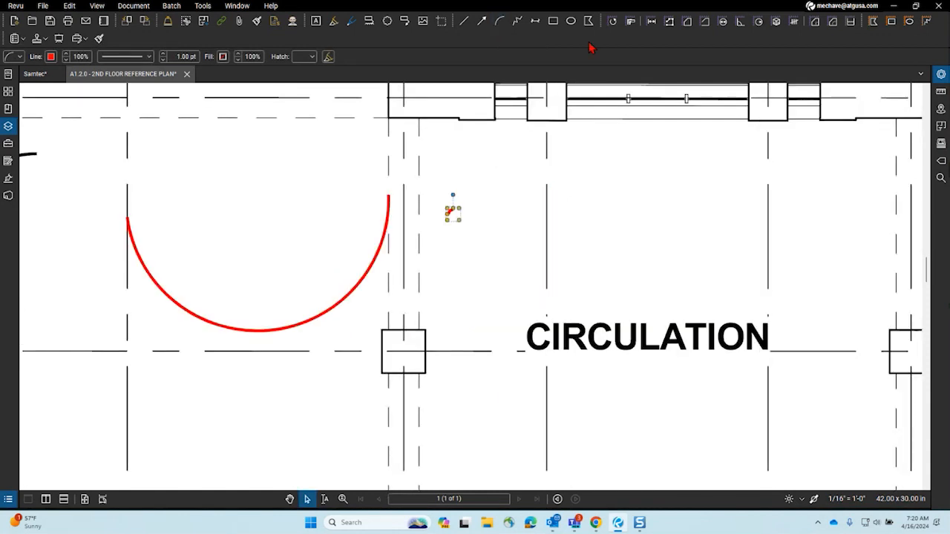
# - Draw three separate red circles of different sizes around the area above the CIRCULATION label
pyautogui.click(571, 21)
pyautogui.moveTo(583, 226); pyautogui.dragTo(710, 278)
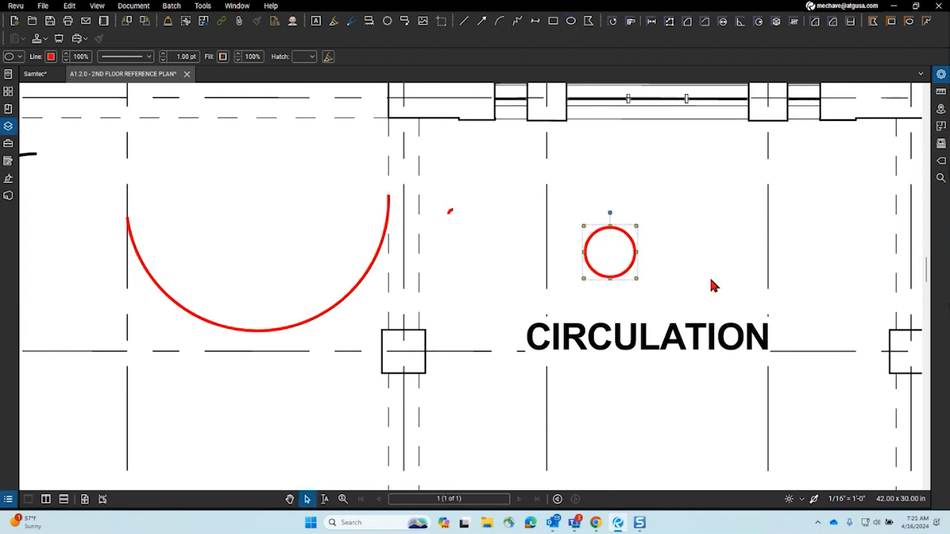
pyautogui.click(570, 21)
pyautogui.moveTo(651, 175)
pyautogui.mouseDown()
pyautogui.moveTo(683, 185)
pyautogui.moveTo(722, 250)
pyautogui.moveTo(464, 271)
pyautogui.mouseUp()
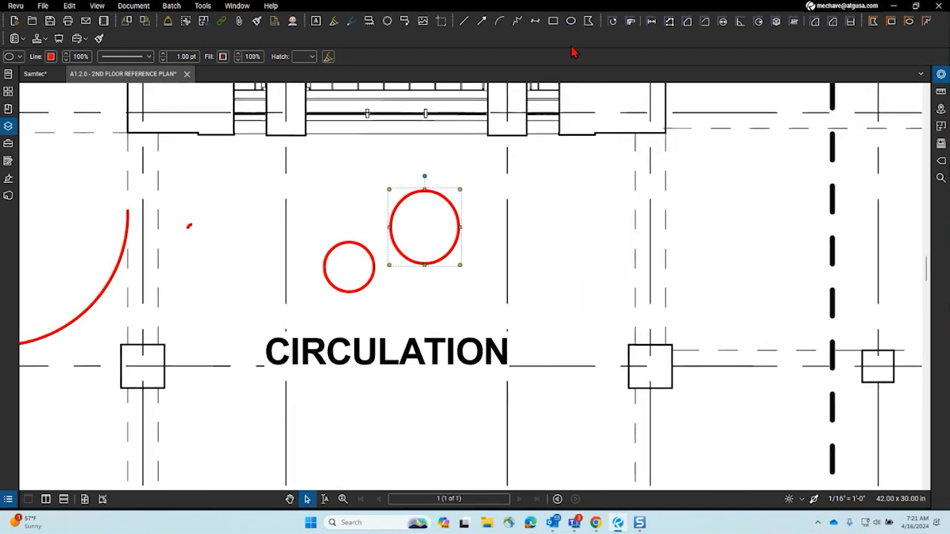
pyautogui.click(570, 21)
pyautogui.moveTo(570, 222)
pyautogui.mouseDown()
pyautogui.moveTo(594, 268)
pyautogui.moveTo(483, 267)
pyautogui.mouseUp()
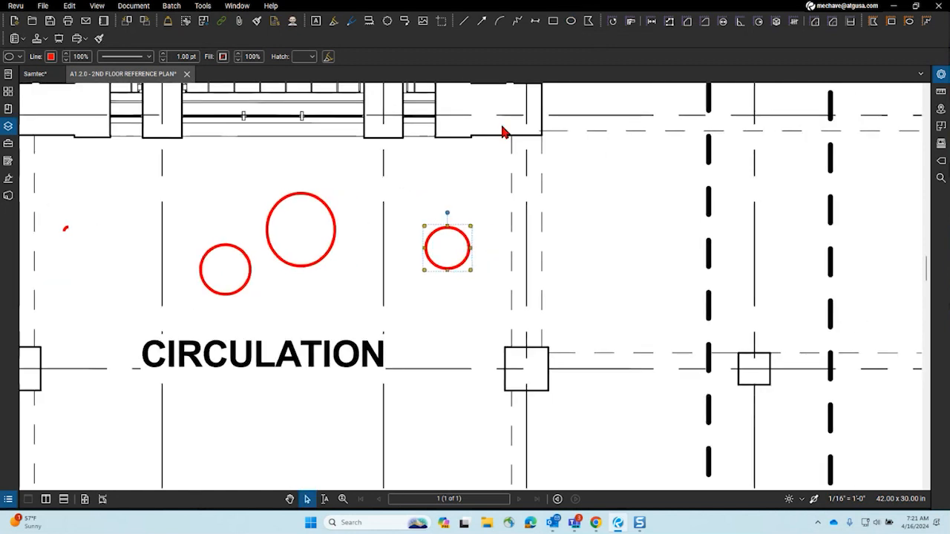
# - Draw a flat, narrow ellipse and a larger circle between the column line and the heavy dashed line beyond CIRCULATION
pyautogui.click(571, 24)
pyautogui.moveTo(598, 220); pyautogui.dragTo(644, 209)
pyautogui.click(572, 25)
pyautogui.moveTo(573, 276); pyautogui.dragTo(643, 289)
pyautogui.scroll(4, 580, 279)
pyautogui.scroll(-4, 609, 272)
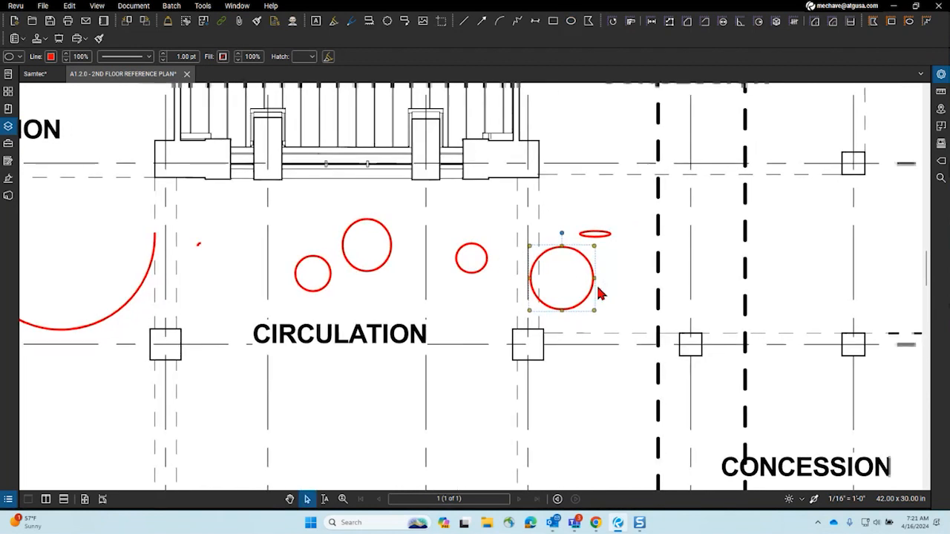
pyautogui.scroll(3, 600, 293)
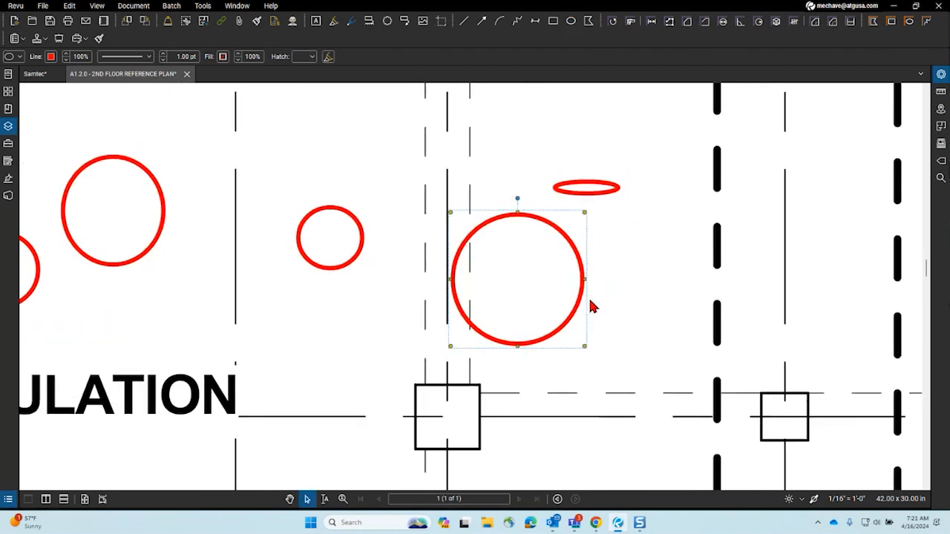
# - Move the largest circle so that it overlaps the small circle next to it, and deselect it
pyautogui.click(611, 307)
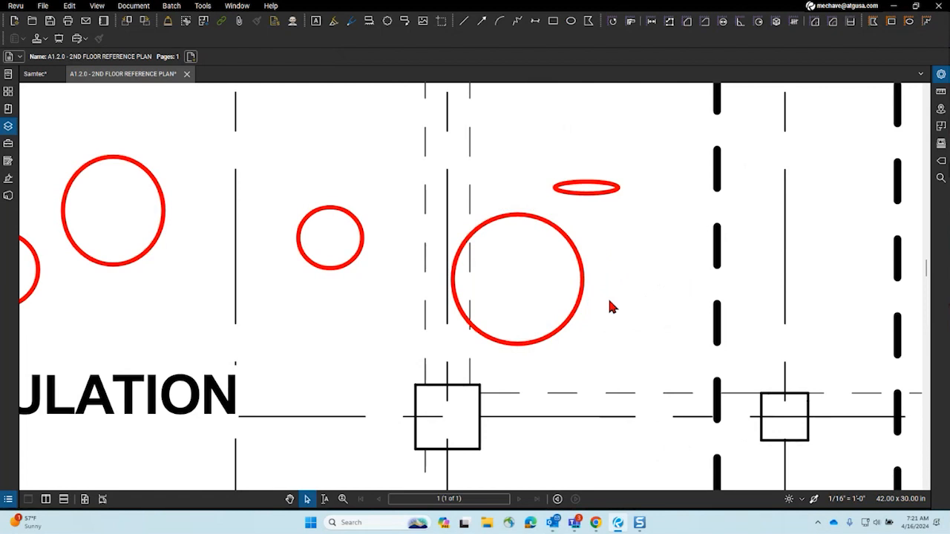
pyautogui.scroll(-4, 654, 297)
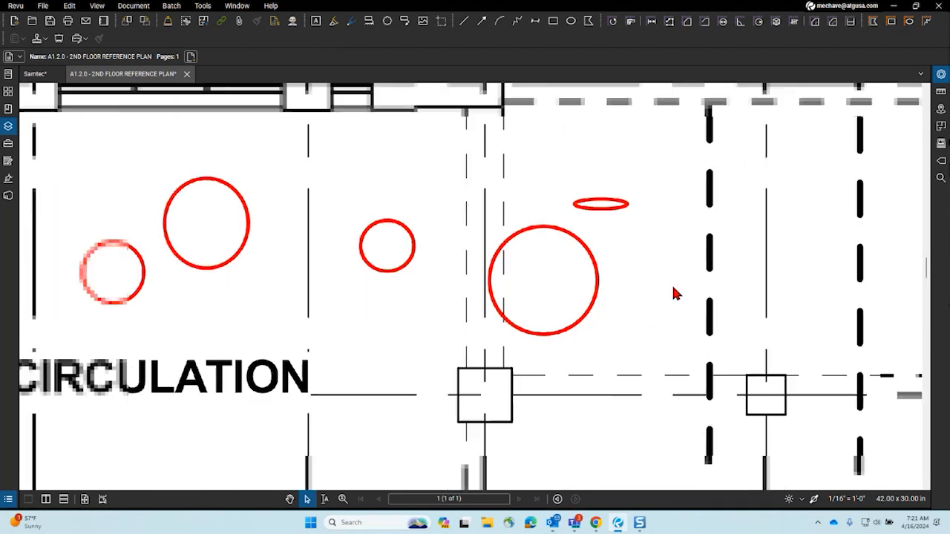
pyautogui.scroll(2, 653, 314)
pyautogui.click(639, 302)
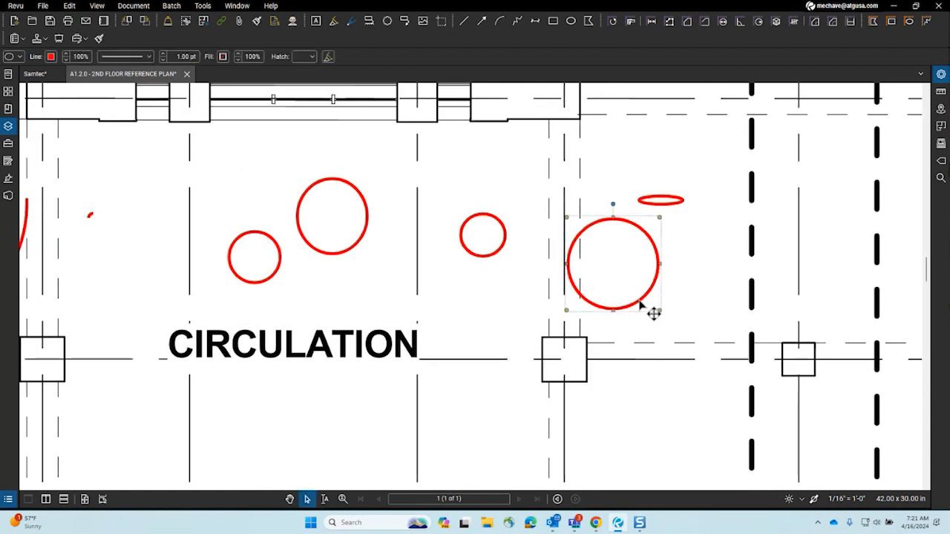
pyautogui.moveTo(590, 298); pyautogui.dragTo(513, 259)
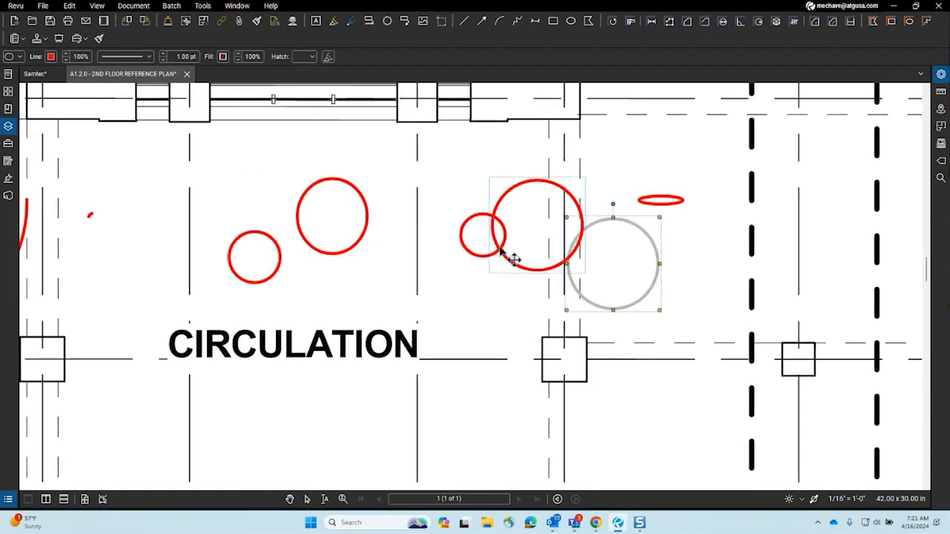
pyautogui.click(689, 285)
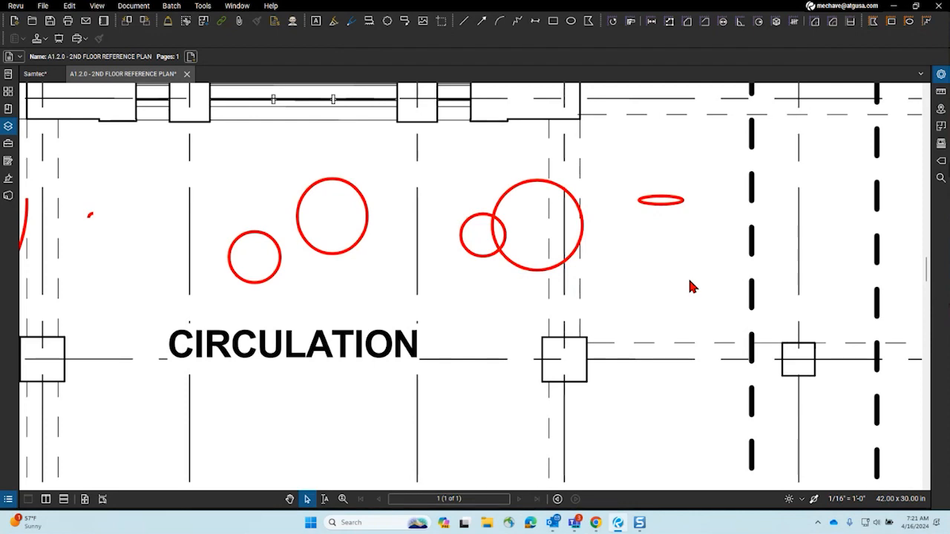
# - Cut the PDF content of the whole floor plan area out of the sheet, leaving the title block in place
pyautogui.scroll(-5, 690, 287)
pyautogui.moveTo(575, 289); pyautogui.dragTo(424, 288)
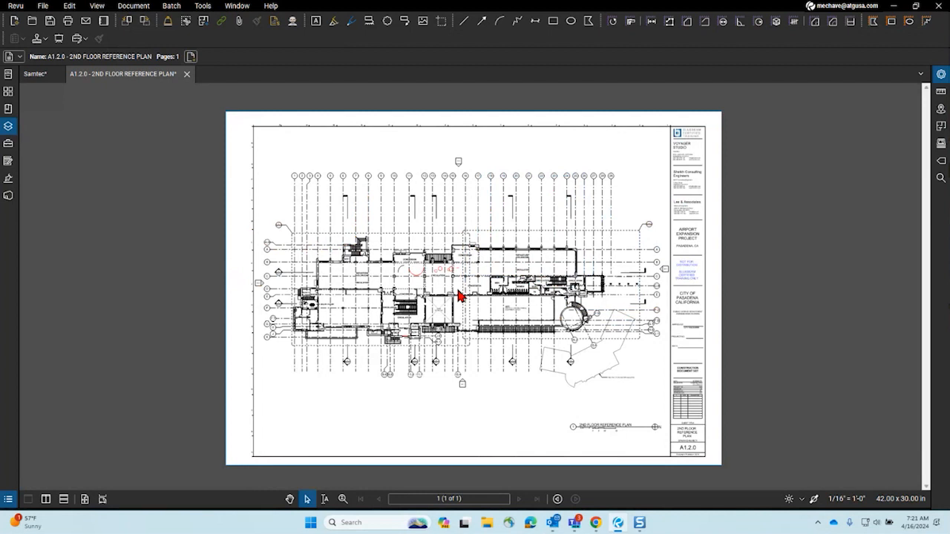
pyautogui.click(73, 7)
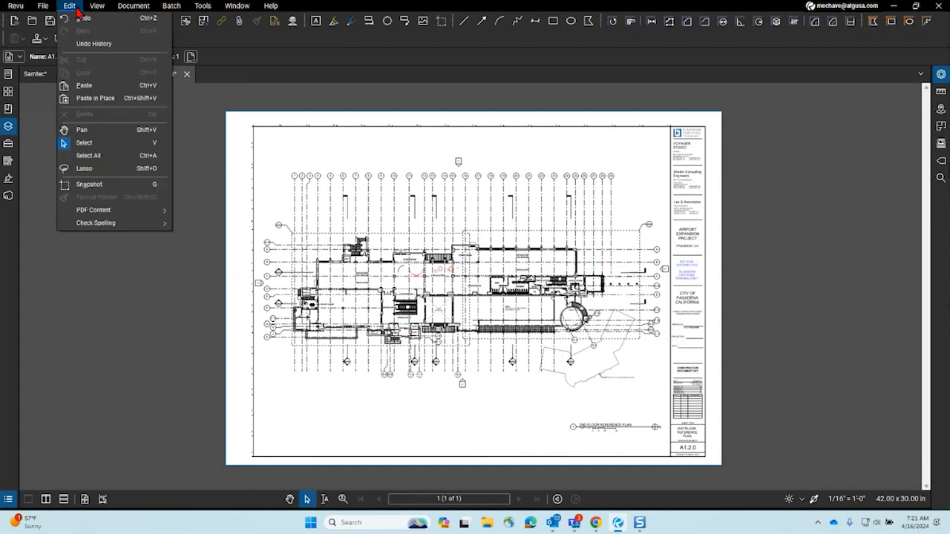
pyautogui.moveTo(109, 214)
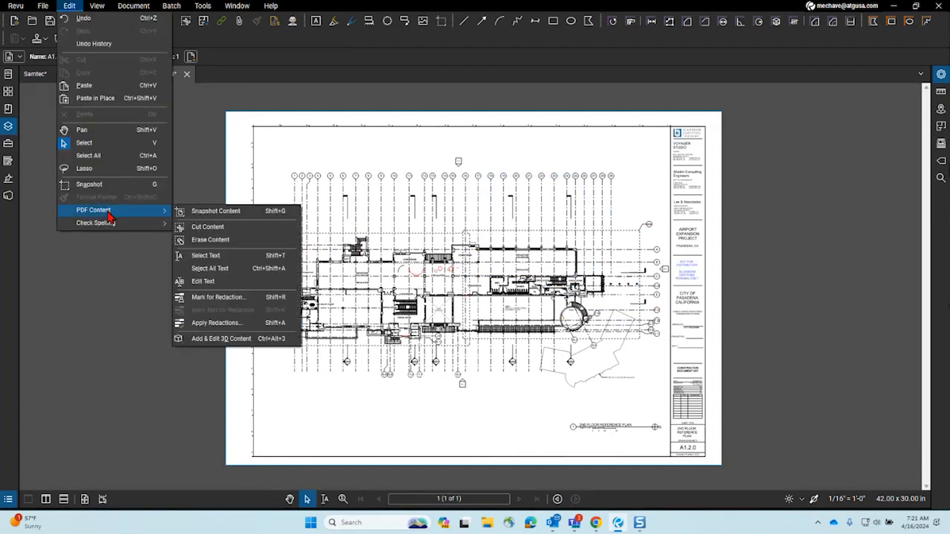
pyautogui.click(211, 227)
pyautogui.moveTo(258, 137)
pyautogui.mouseDown()
pyautogui.moveTo(287, 201)
pyautogui.moveTo(404, 371)
pyautogui.moveTo(669, 448)
pyautogui.mouseUp()
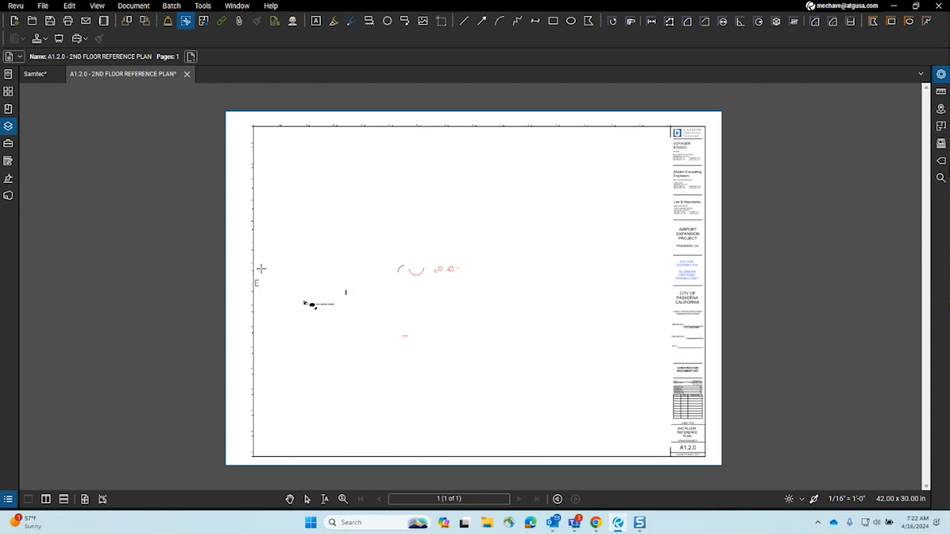
# - Select all remaining markups inside the sheet border, including the arcs, circles and break room furniture, and delete them
pyautogui.scroll(3, 261, 268)
pyautogui.scroll(-3, 326, 260)
pyautogui.scroll(2, 356, 259)
pyautogui.click(307, 498)
pyautogui.moveTo(293, 187); pyautogui.dragTo(654, 395)
pyautogui.press('Delete')
pyautogui.scroll(-5, 480, 279)
pyautogui.scroll(2, 480, 279)
pyautogui.moveTo(480, 279); pyautogui.dragTo(367, 254)
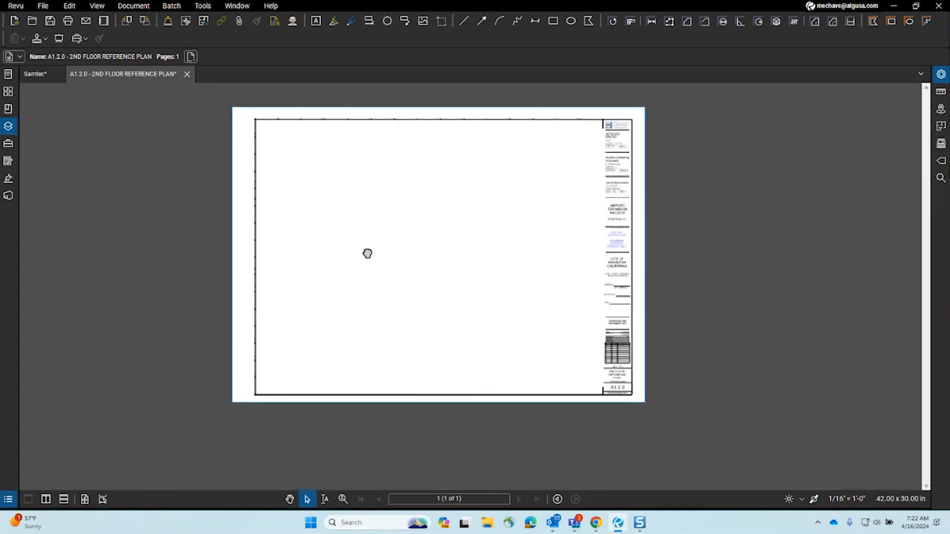
pyautogui.scroll(1, 369, 254)
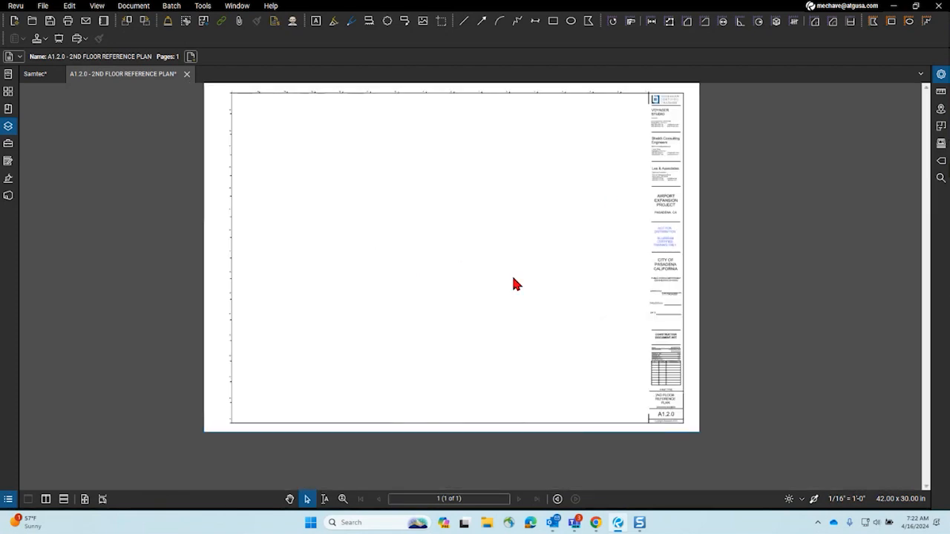
# - Undo the markup deletion and the cut of the floor plan content
pyautogui.scroll(3, 513, 281)
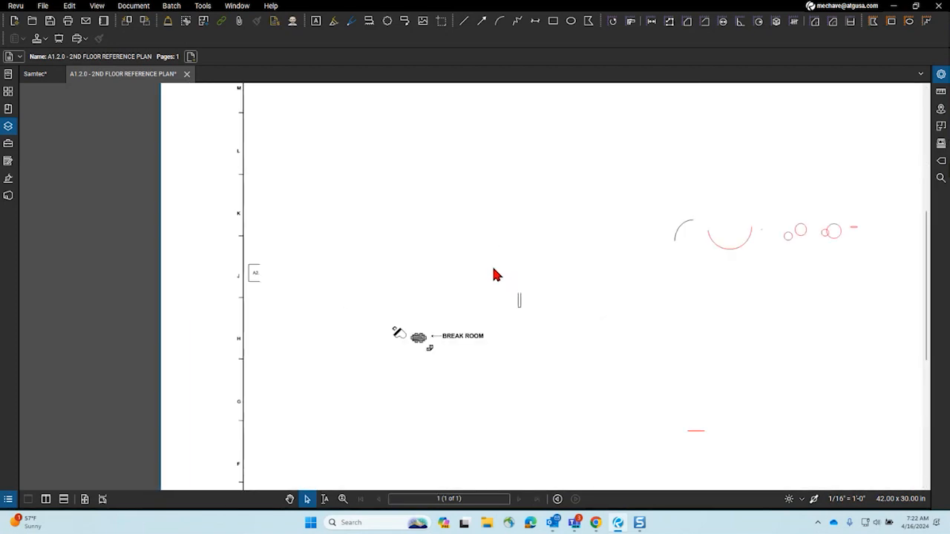
pyautogui.scroll(-6, 494, 268)
pyautogui.scroll(2, 450, 288)
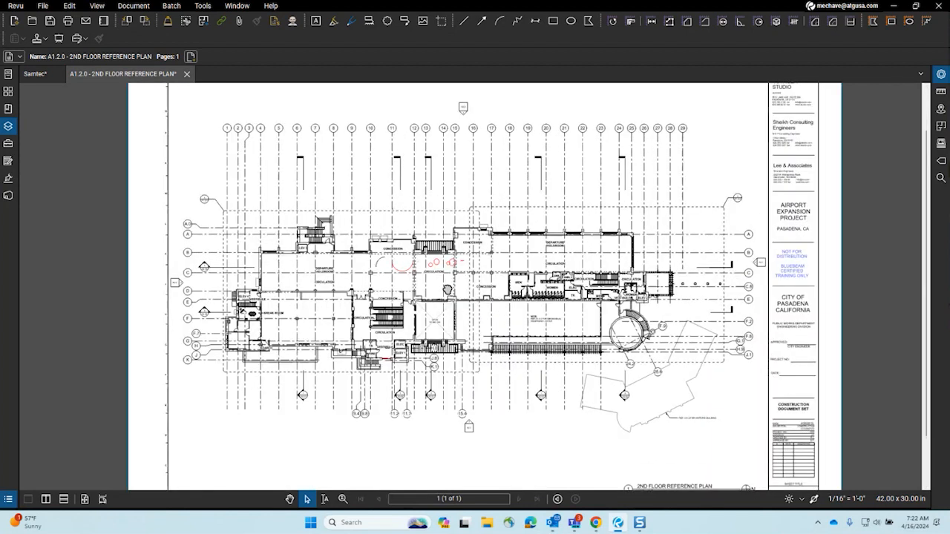
pyautogui.moveTo(448, 290); pyautogui.dragTo(470, 254)
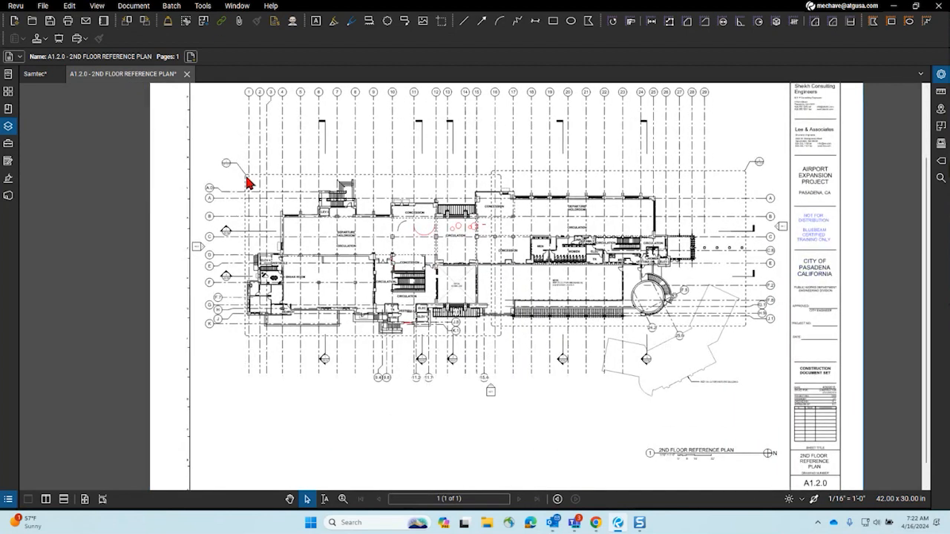
# - Use Cut Content again to remove the restored floor plan linework while keeping the title block and the markups
pyautogui.click(186, 21)
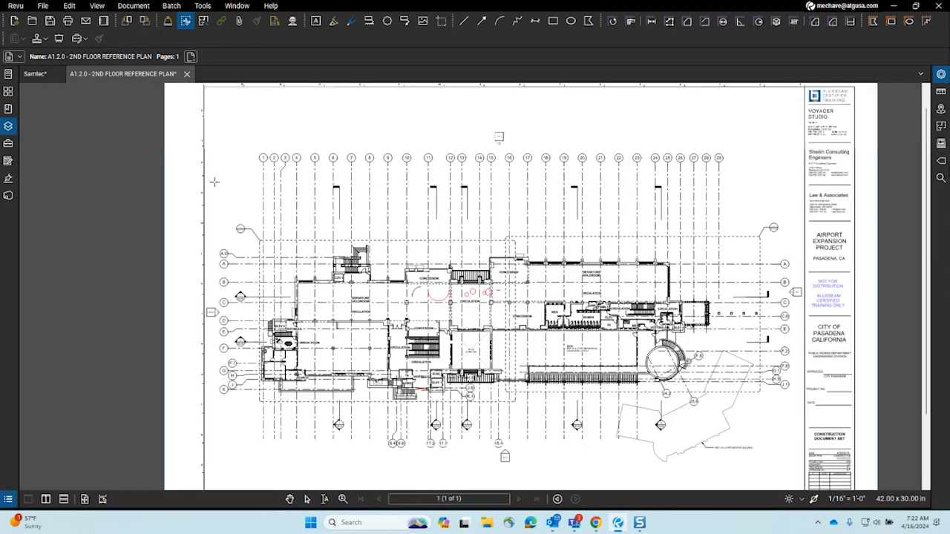
pyautogui.scroll(1, 200, 125)
pyautogui.scroll(5, 200, 124)
pyautogui.moveTo(205, 99); pyautogui.dragTo(496, 313)
pyautogui.scroll(-10, 225, 124)
pyautogui.scroll(1, 403, 211)
pyautogui.scroll(9, 480, 314)
pyautogui.scroll(-8, 502, 323)
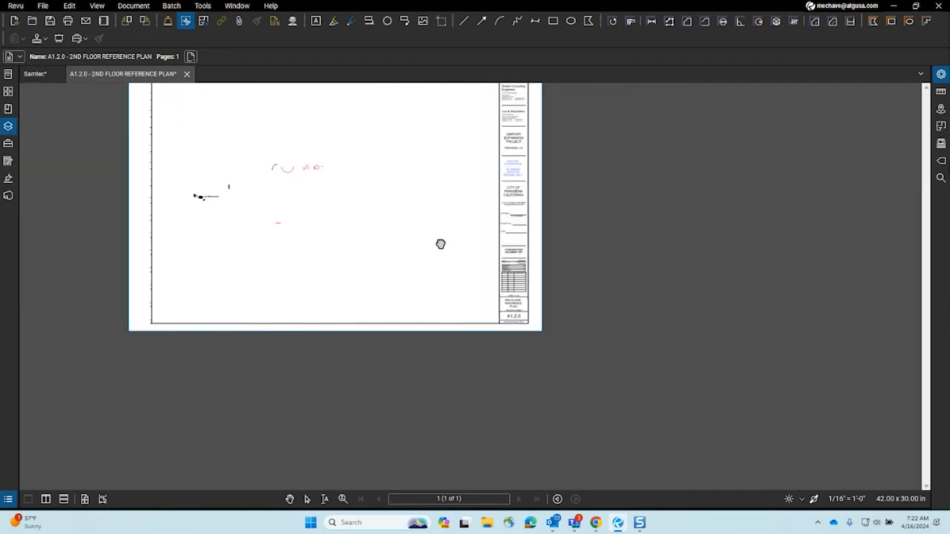
# - Delete all the leftover markups inside the sheet border, including the arcs, circles and label symbol
pyautogui.press('Escape')
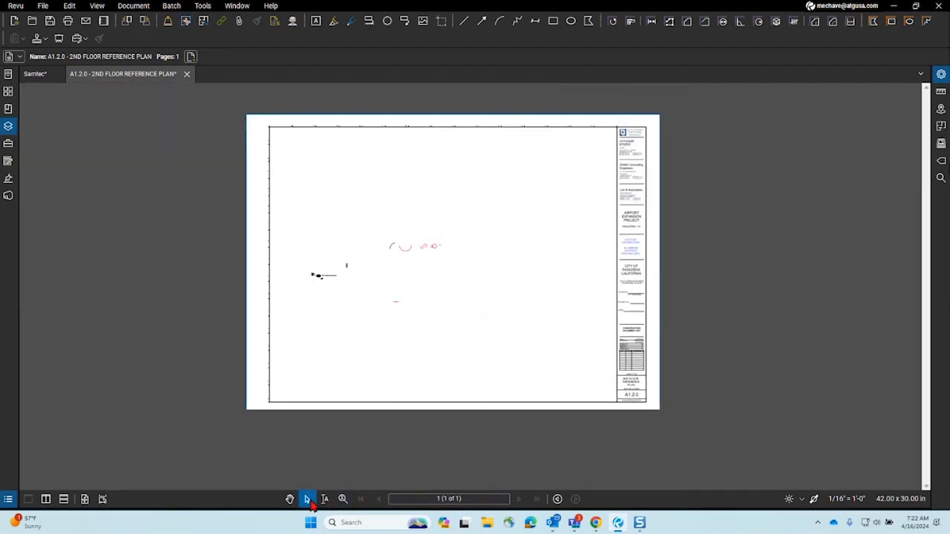
pyautogui.moveTo(295, 194); pyautogui.dragTo(472, 343)
pyautogui.press('Delete')
pyautogui.scroll(2, 472, 347)
pyautogui.click(44, 6)
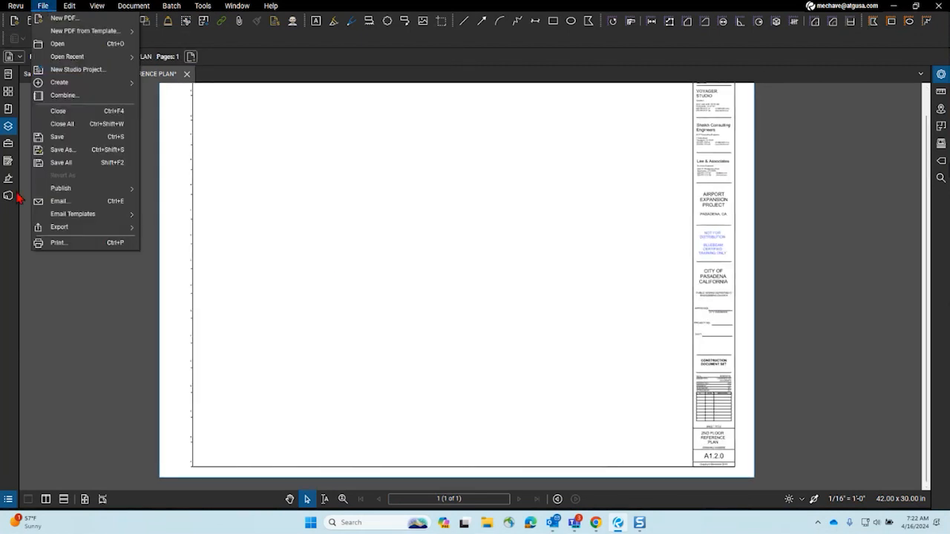
pyautogui.click(124, 149)
pyautogui.press('Escape')
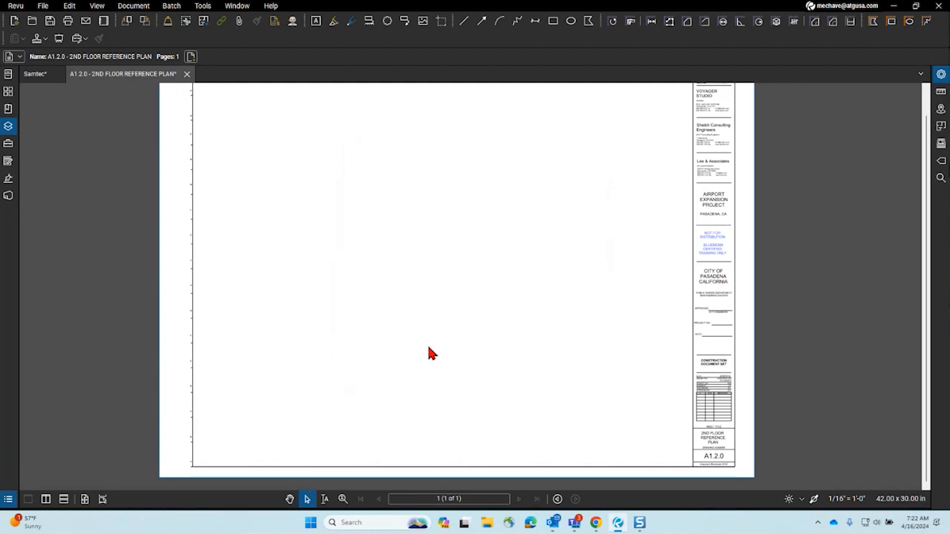
# - Save the cleared sheet as a PDF template on disk, named Title Block BB, in the Templates folder
pyautogui.scroll(-3, 431, 350)
pyautogui.scroll(3, 392, 321)
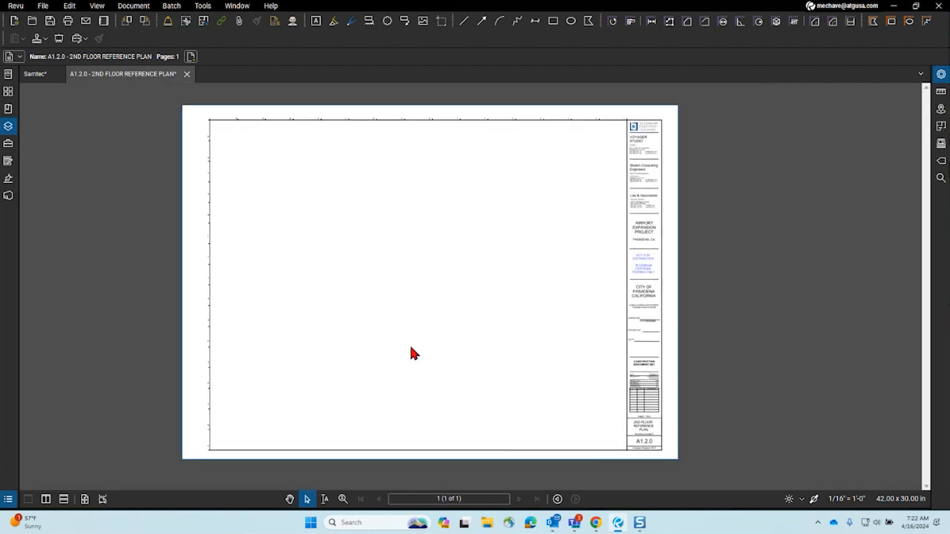
pyautogui.scroll(5, 438, 334)
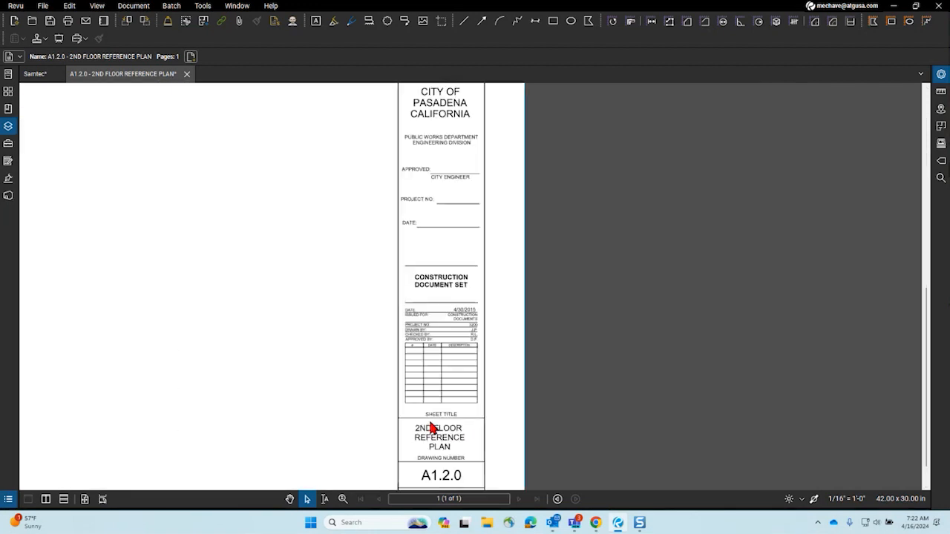
pyautogui.click(43, 6)
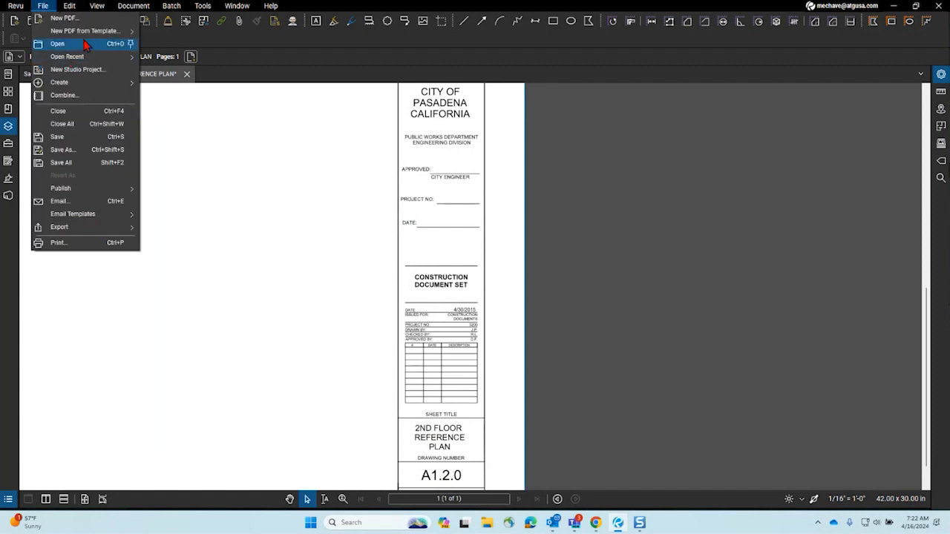
pyautogui.moveTo(88, 37)
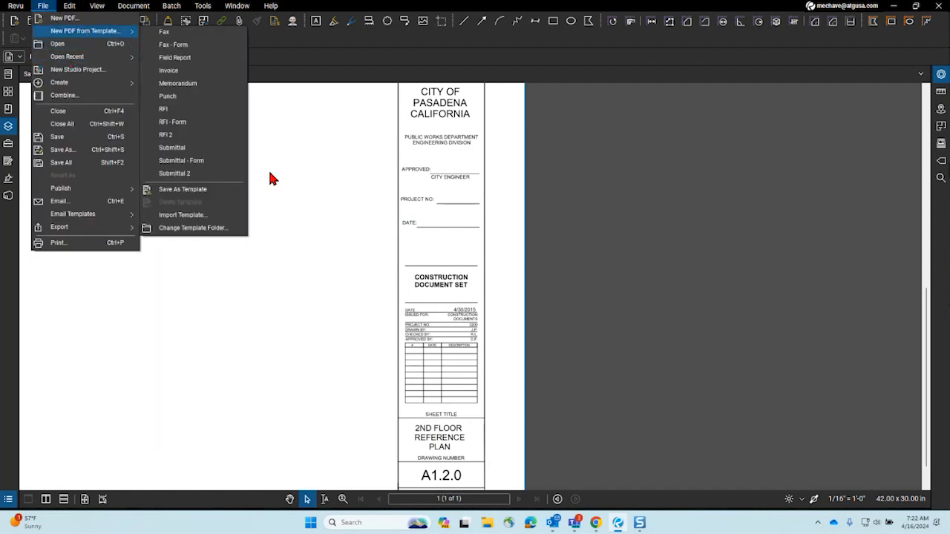
pyautogui.click(207, 194)
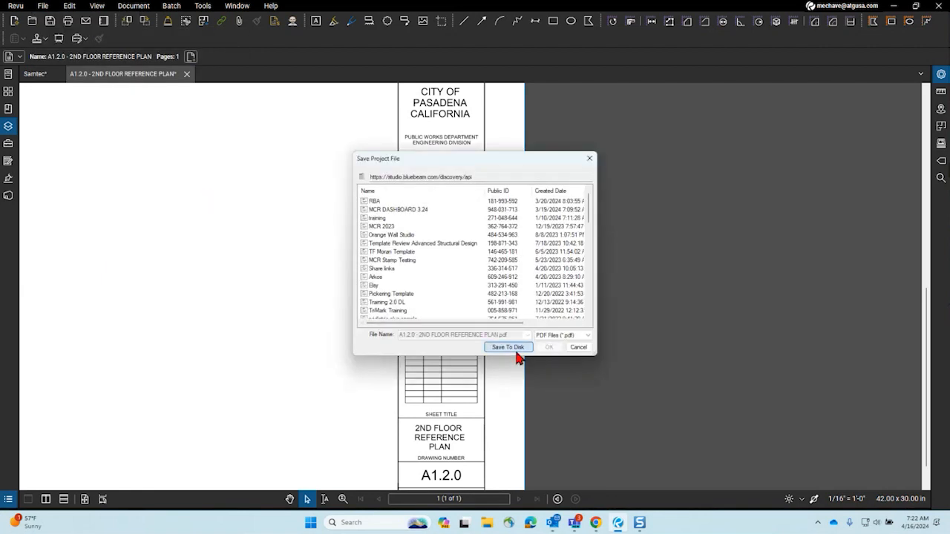
pyautogui.click(514, 349)
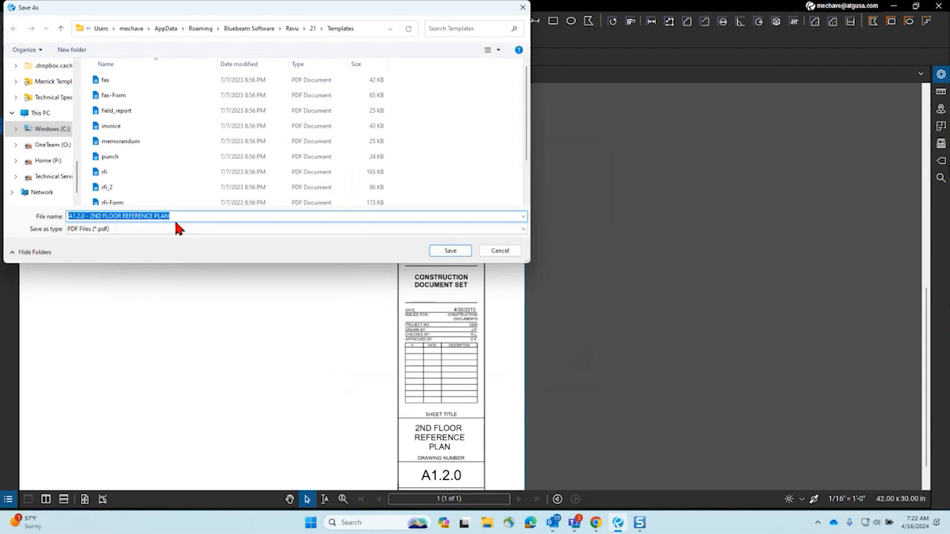
pyautogui.write('Title')
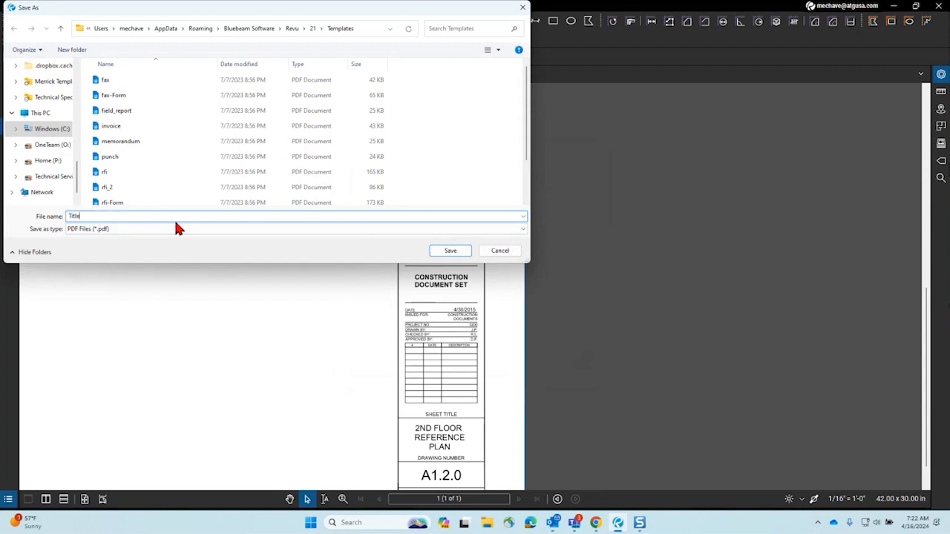
pyautogui.write(' Block BB')
pyautogui.click(452, 252)
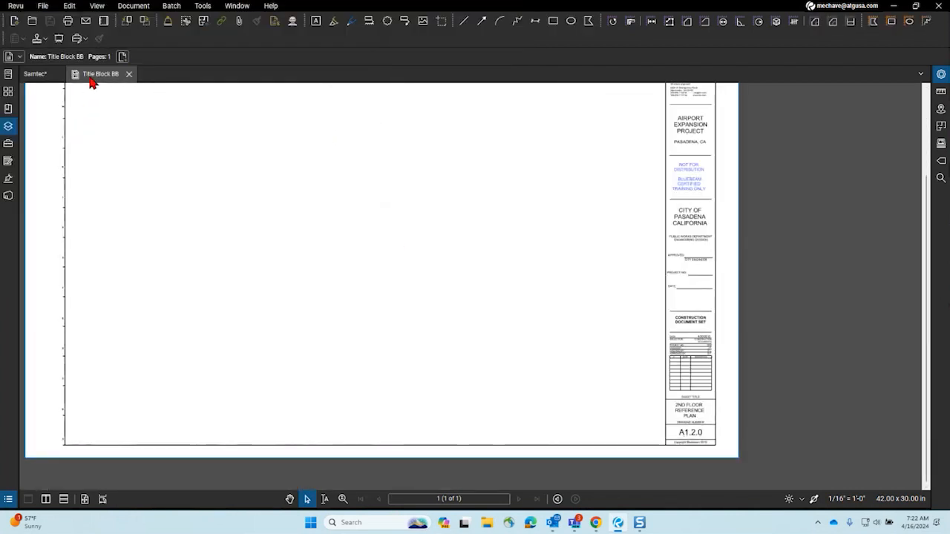
# - Close the saved template file and create a new PDF from the Title Block BB template
pyautogui.click(128, 74)
pyautogui.click(43, 5)
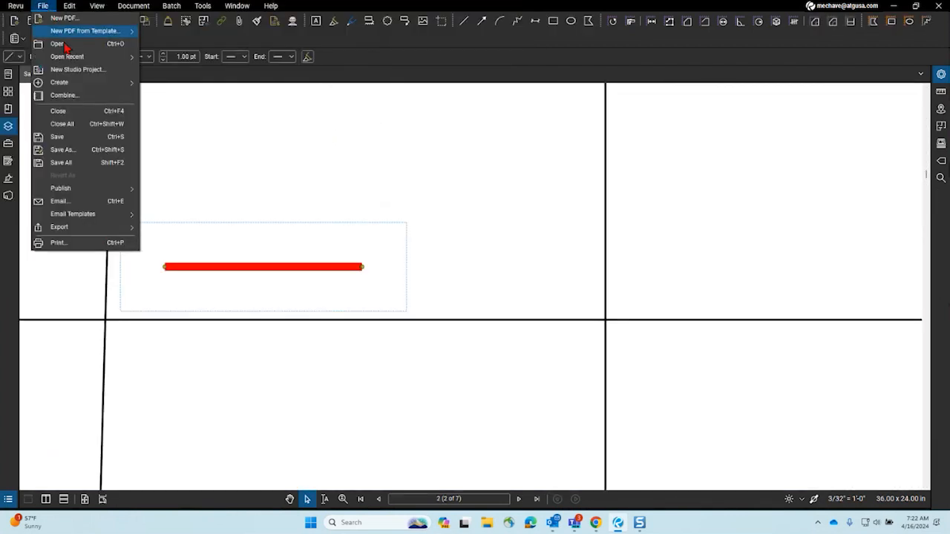
pyautogui.moveTo(80, 35)
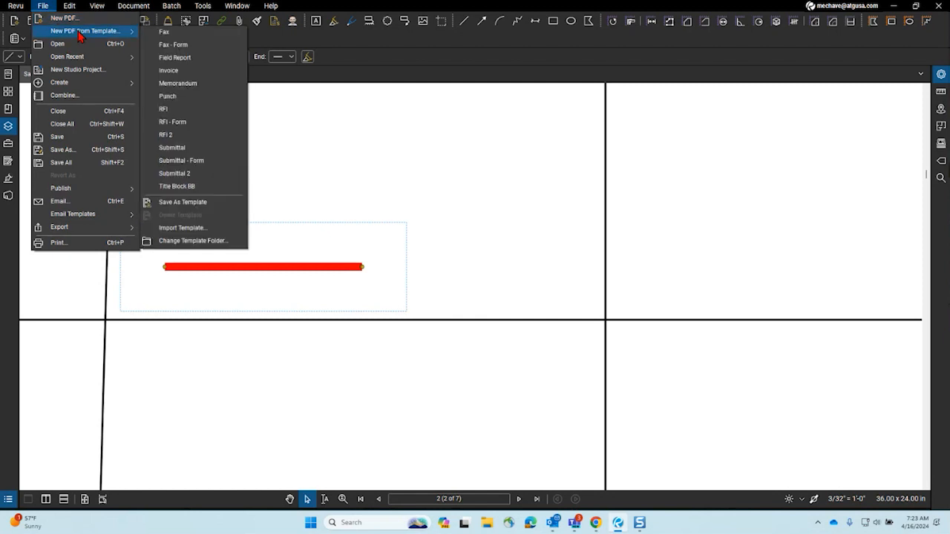
pyautogui.click(223, 186)
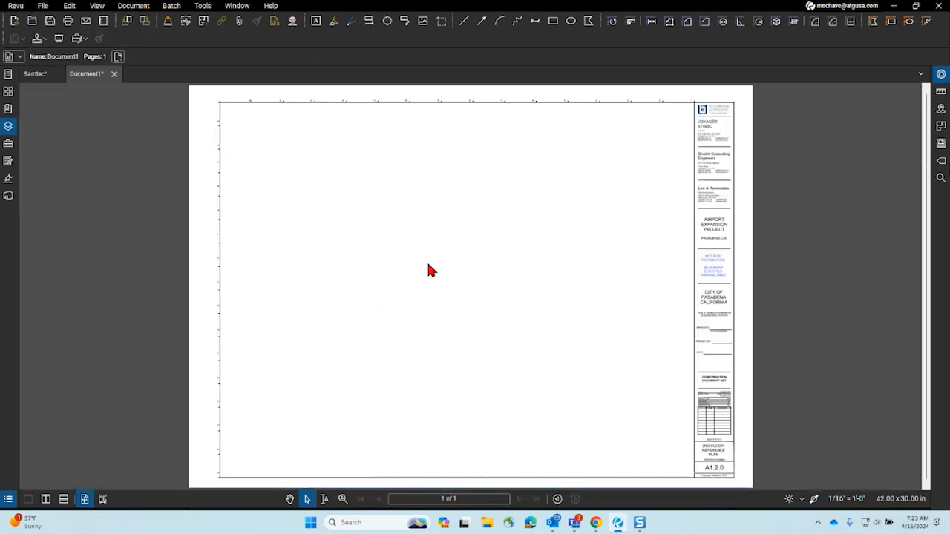
# - Turn on the grid display for the new title block sheet
pyautogui.moveTo(412, 283); pyautogui.dragTo(427, 294)
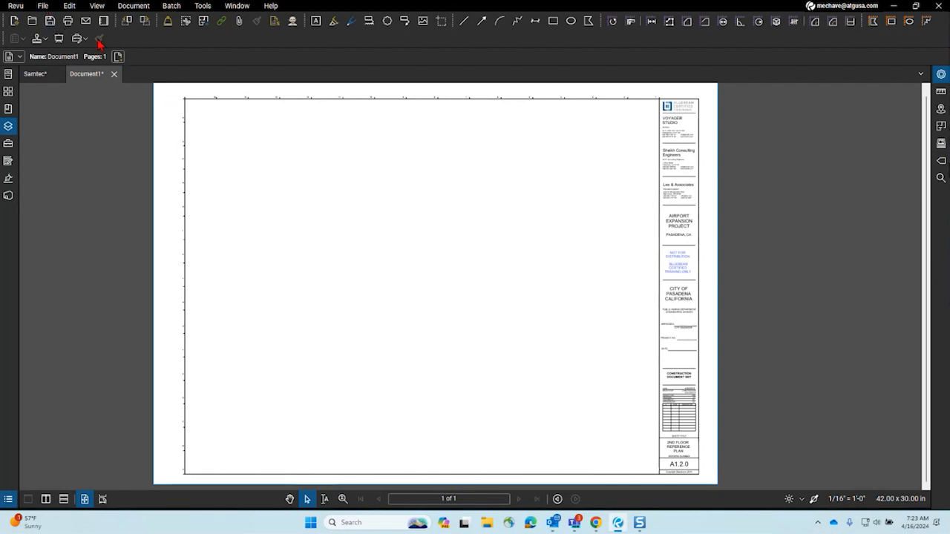
pyautogui.click(98, 7)
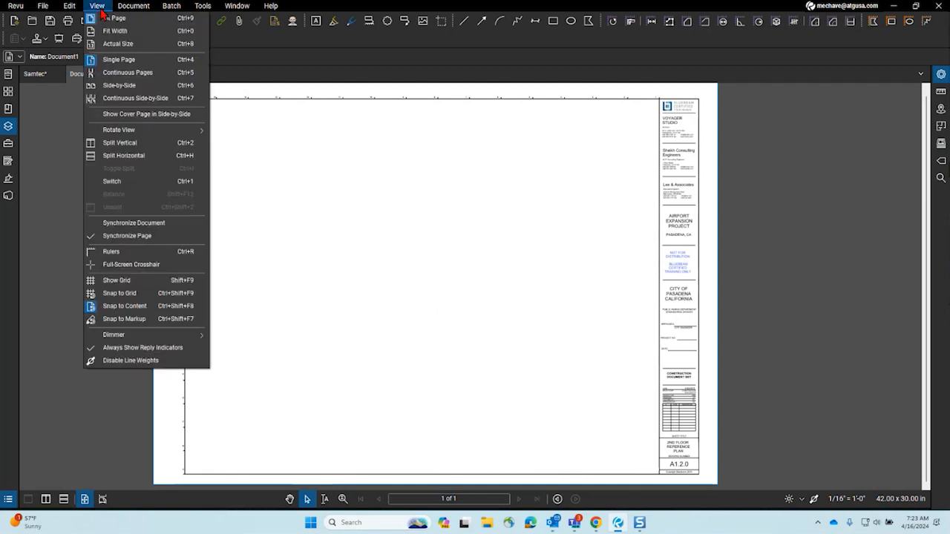
pyautogui.click(117, 281)
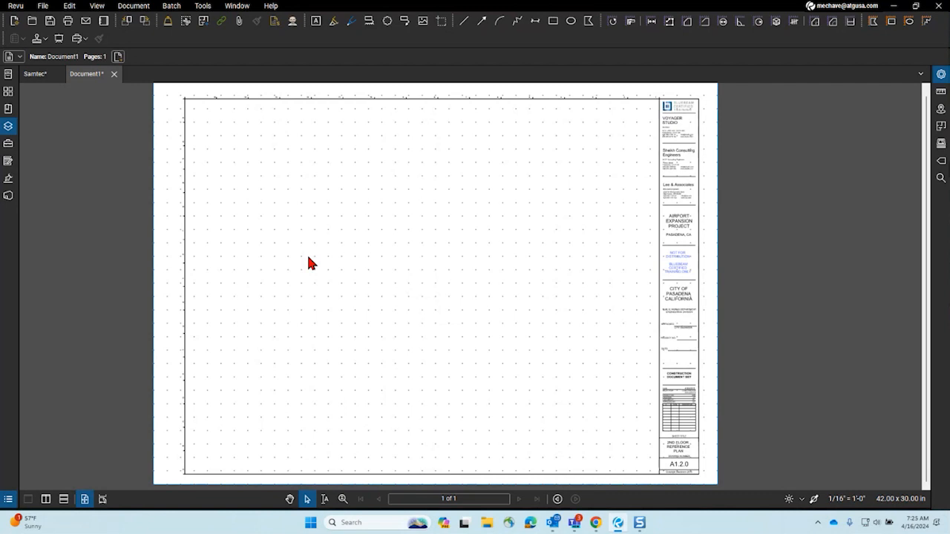
# - Examine the general document properties of the new title block sheet
pyautogui.click(133, 6)
pyautogui.click(164, 19)
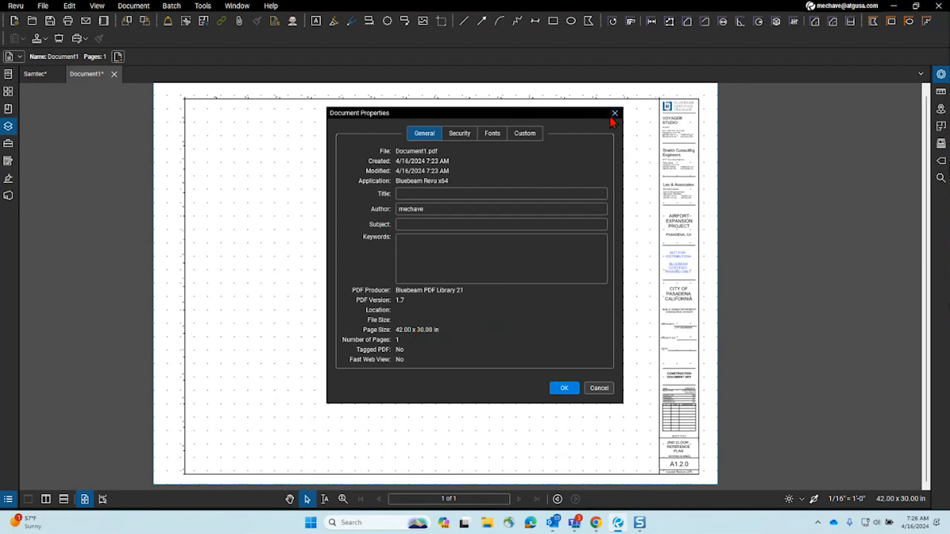
pyautogui.click(615, 114)
pyautogui.click(42, 6)
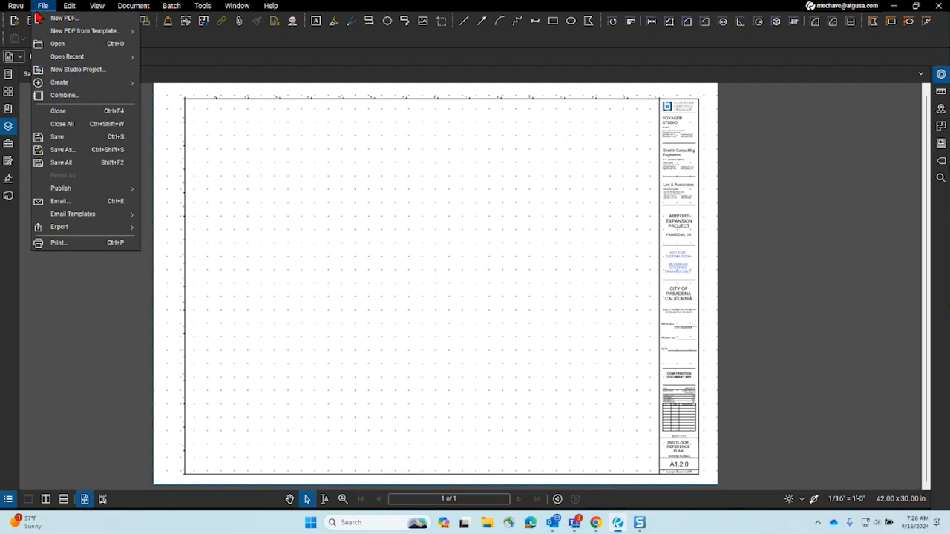
pyautogui.moveTo(72, 81)
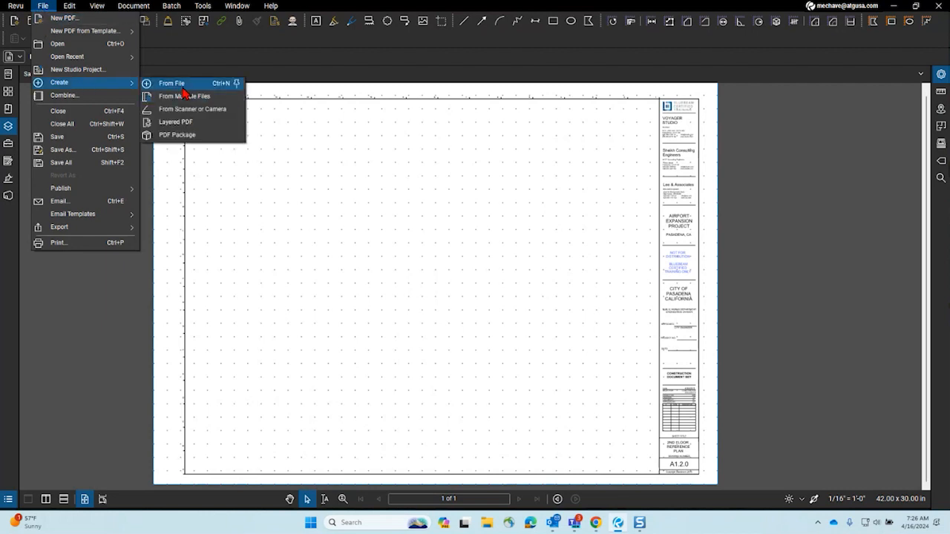
pyautogui.click(183, 86)
pyautogui.click(573, 349)
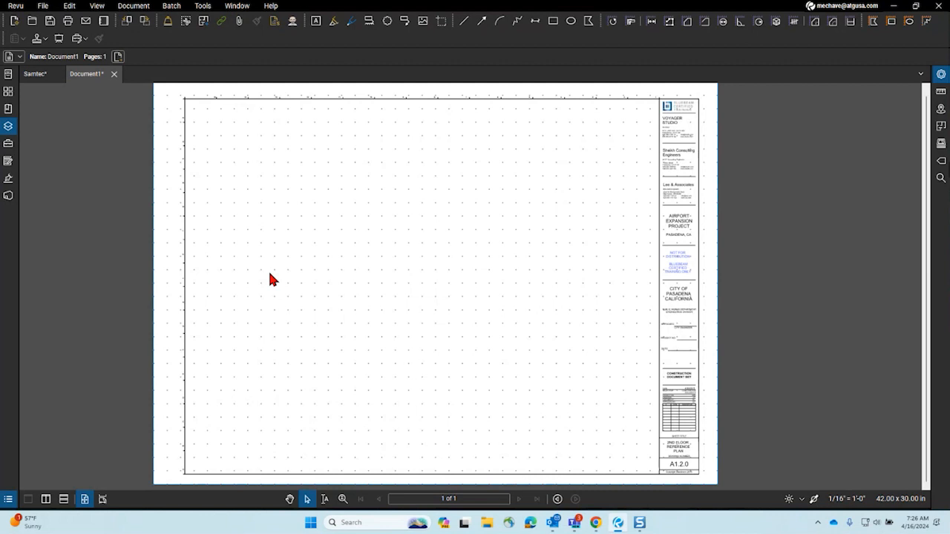
# - Check the document properties once more and close Document1
pyautogui.click(133, 5)
pyautogui.click(152, 18)
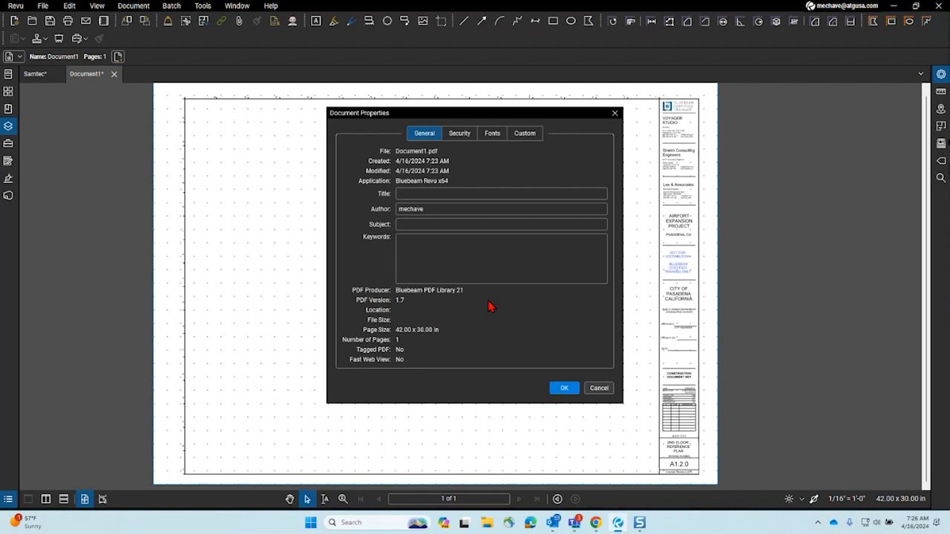
pyautogui.click(615, 113)
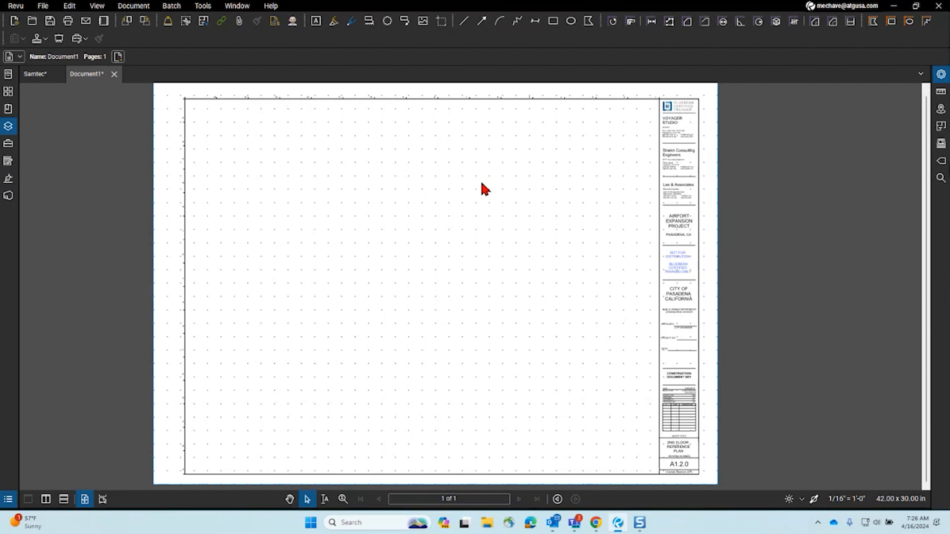
pyautogui.click(114, 75)
pyautogui.click(541, 309)
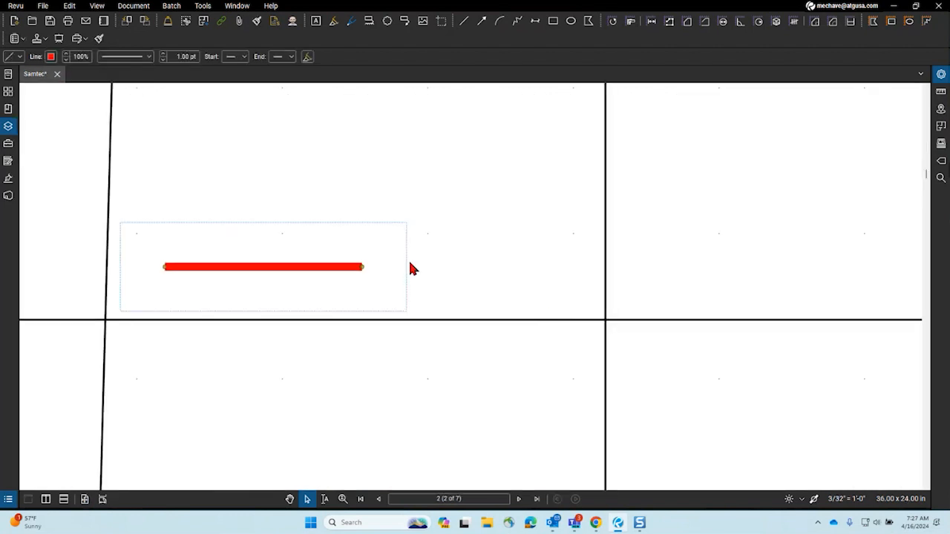
# - Delete the red line inside the foundation plan and the small markup above the plan on page 2 of Samtec
pyautogui.scroll(-10, 368, 268)
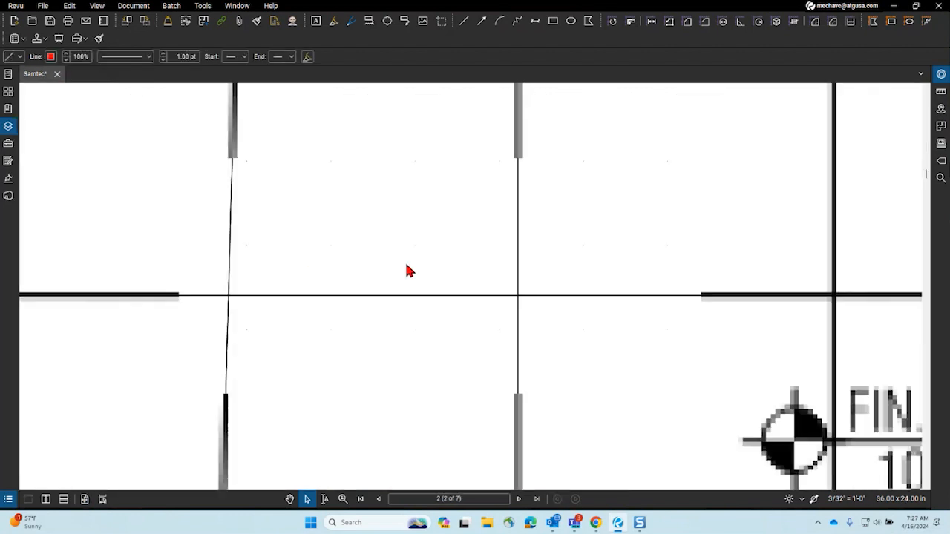
pyautogui.scroll(-3, 382, 236)
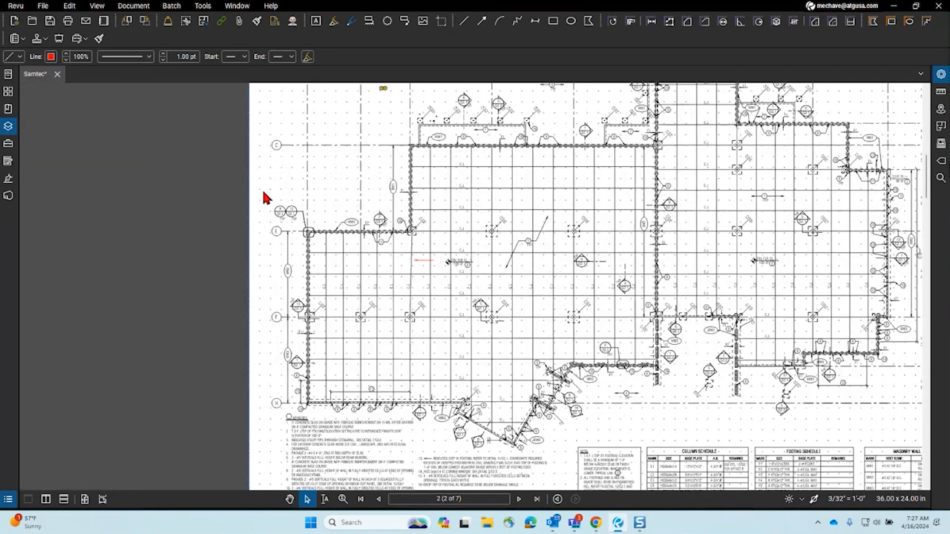
pyautogui.moveTo(263, 185); pyautogui.dragTo(466, 358)
pyautogui.press('Delete')
pyautogui.moveTo(296, 119); pyautogui.dragTo(413, 223)
pyautogui.press('Delete')
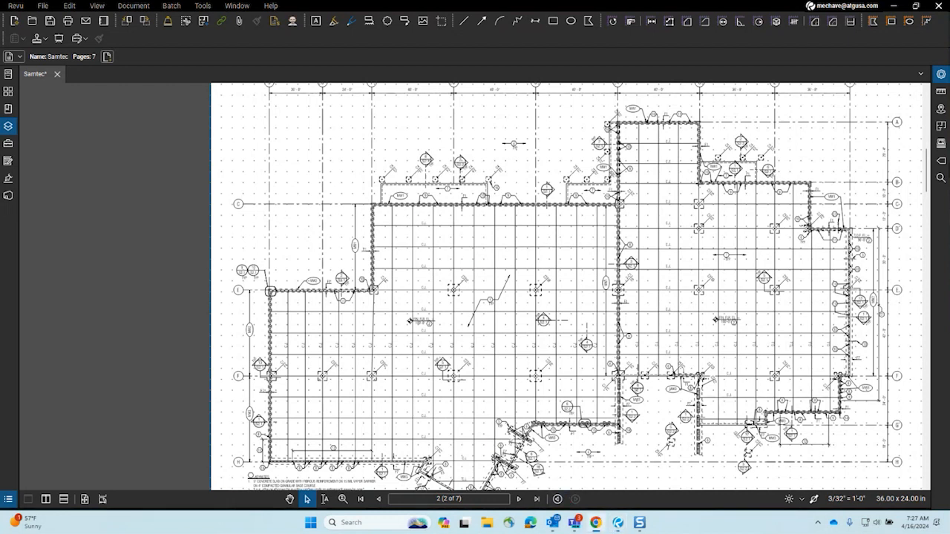
# - Switch to Bluebeam Cloud in the browser and open the Bluebeam Boot Camp project from the project list
pyautogui.click(595, 523)
pyautogui.click(12, 119)
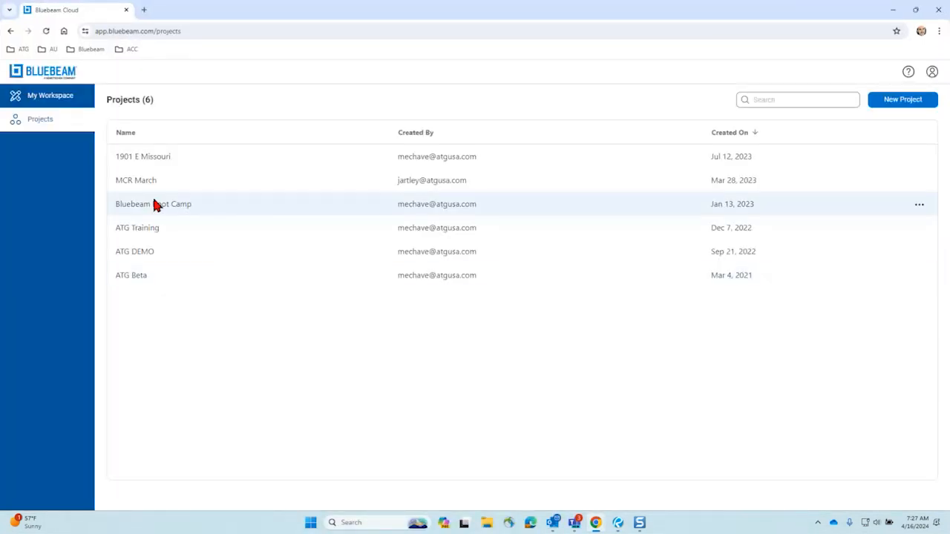
pyautogui.click(156, 205)
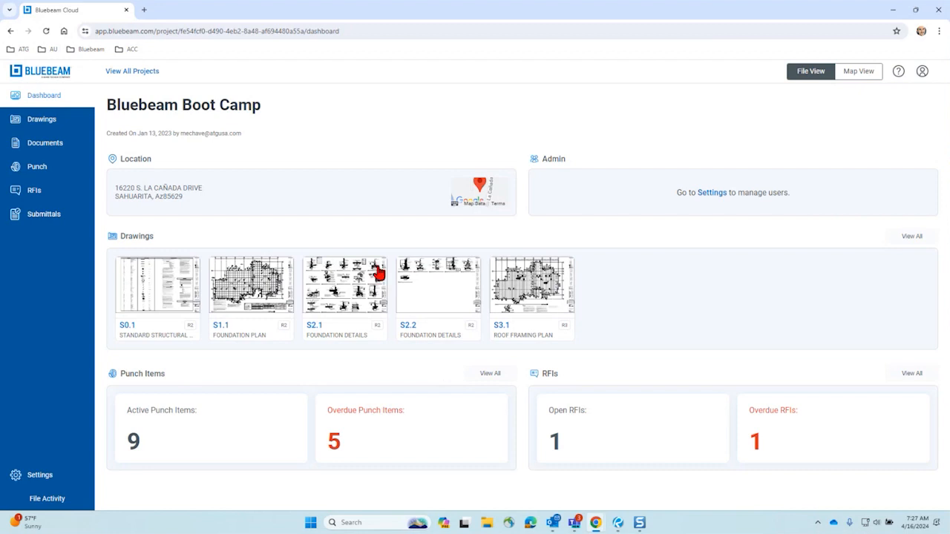
# - Show the Bluebeam Boot Camp project on the map with the FOUNDATION PLAN S1.1 layer overlaid on the building
pyautogui.click(861, 74)
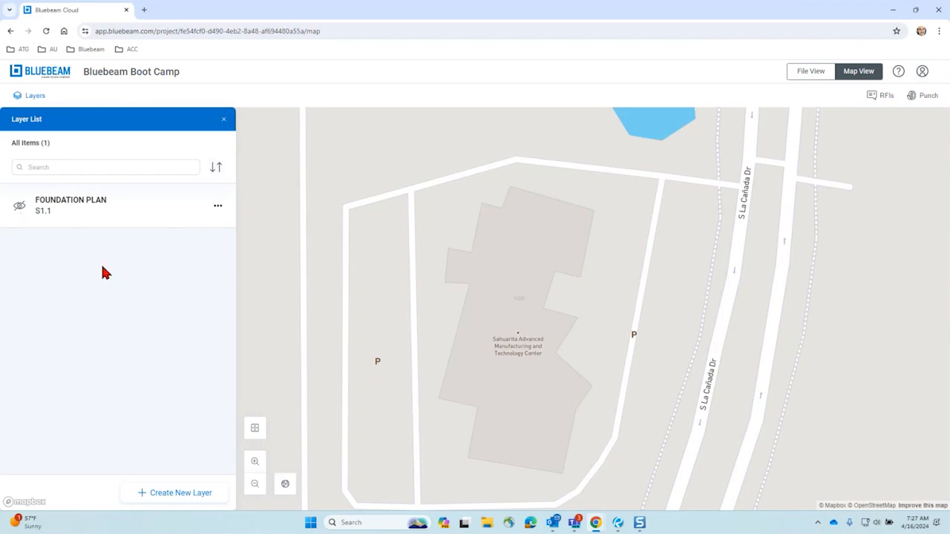
pyautogui.click(20, 207)
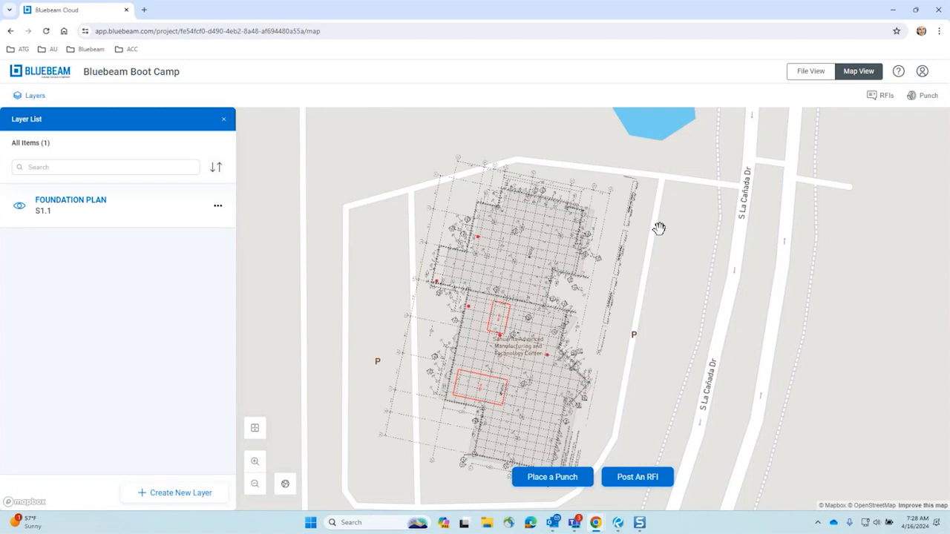
pyautogui.moveTo(638, 231); pyautogui.dragTo(576, 183)
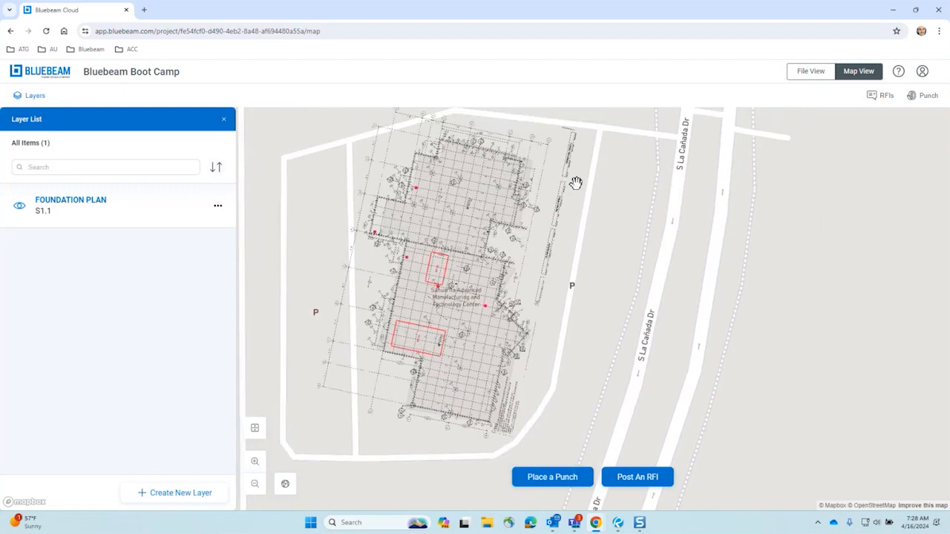